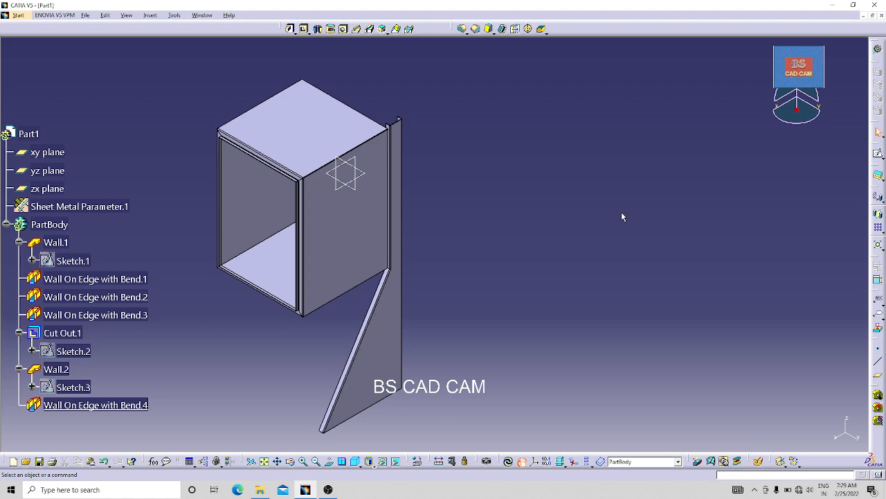
Step: Examine the finished sheet-metal enclosure and its tapered support wall from several angles
middle_drag(506, 295, 527, 282)
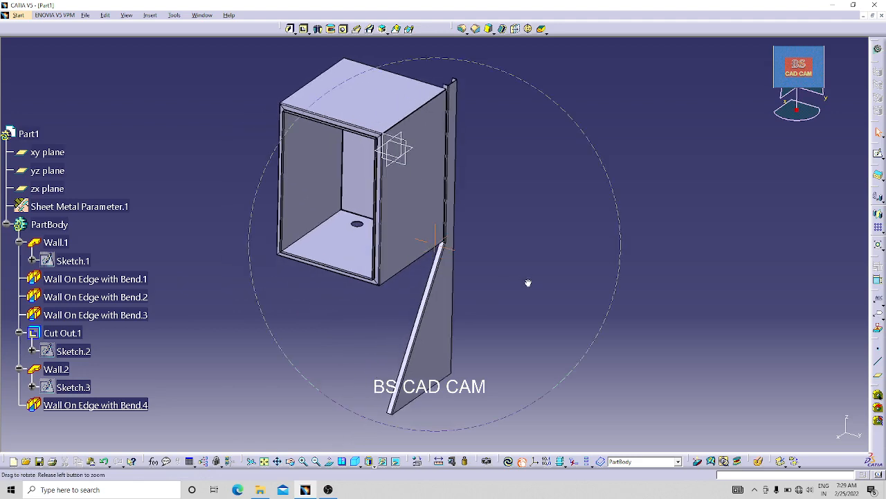
middle_drag(317, 340, 289, 292)
middle_drag(300, 261, 233, 254)
middle_drag(462, 233, 505, 297)
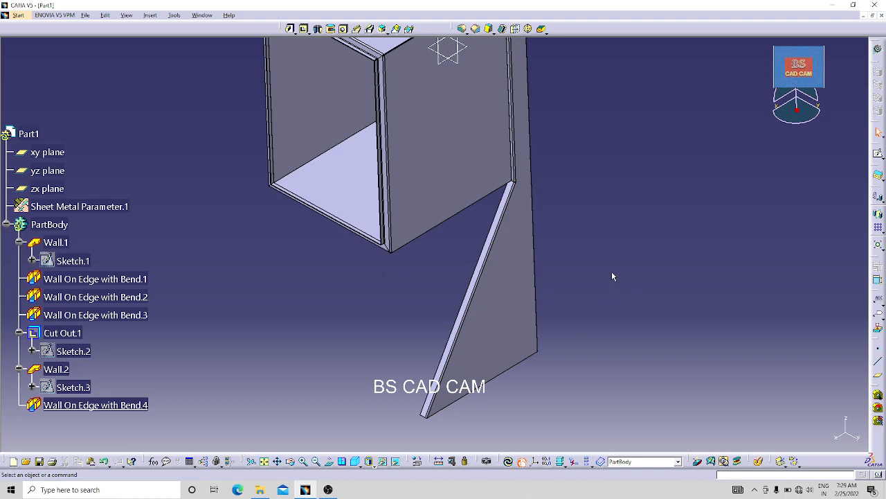
mouse_move(574, 222)
middle_down()
mouse_move(392, 237)
mouse_move(304, 300)
mouse_move(529, 261)
mouse_move(417, 328)
mouse_move(459, 273)
mouse_move(633, 171)
mouse_move(580, 384)
middle_up()
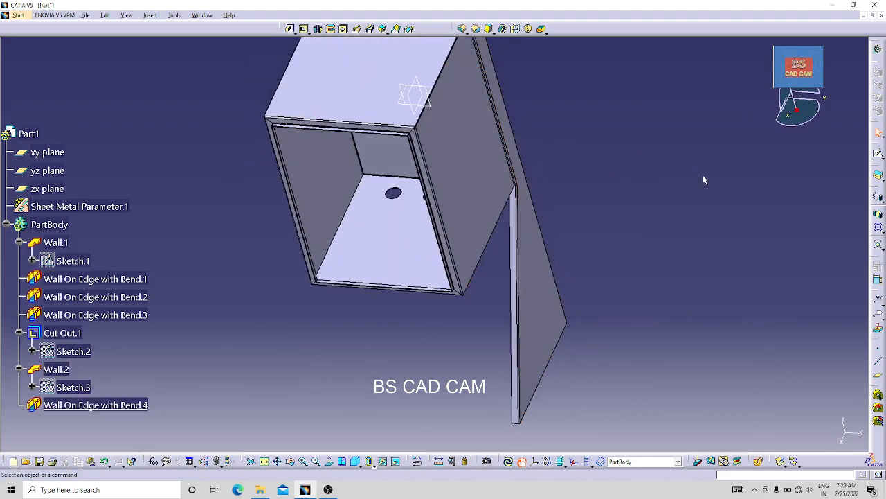
middle_drag(354, 465, 508, 172)
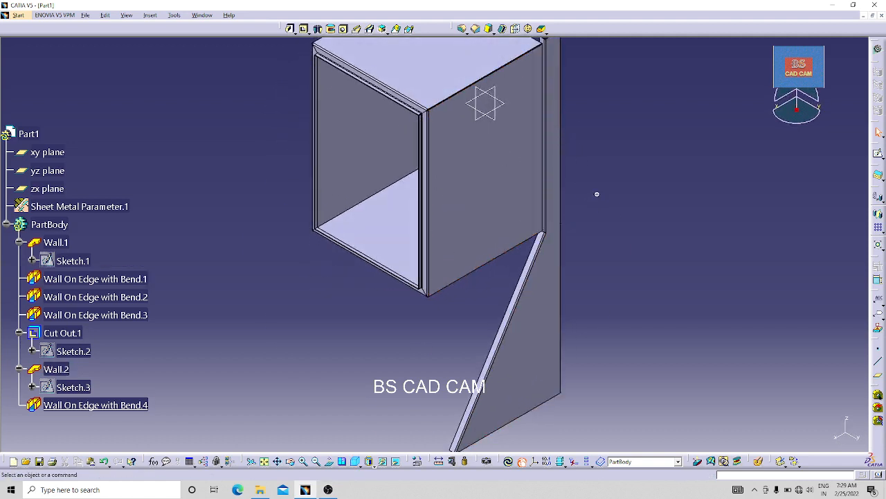
middle_drag(597, 194, 601, 227)
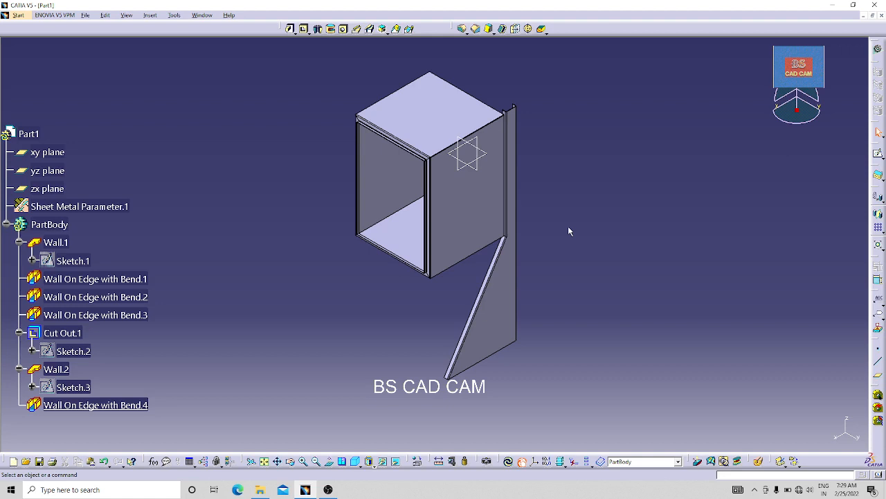
Step: Create a new part document with the part name 10001
click(86, 15)
click(96, 28)
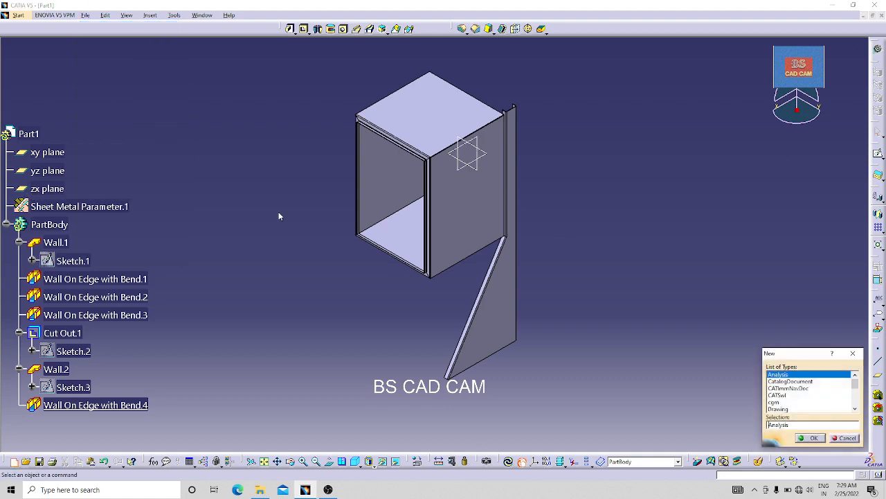
key(p)
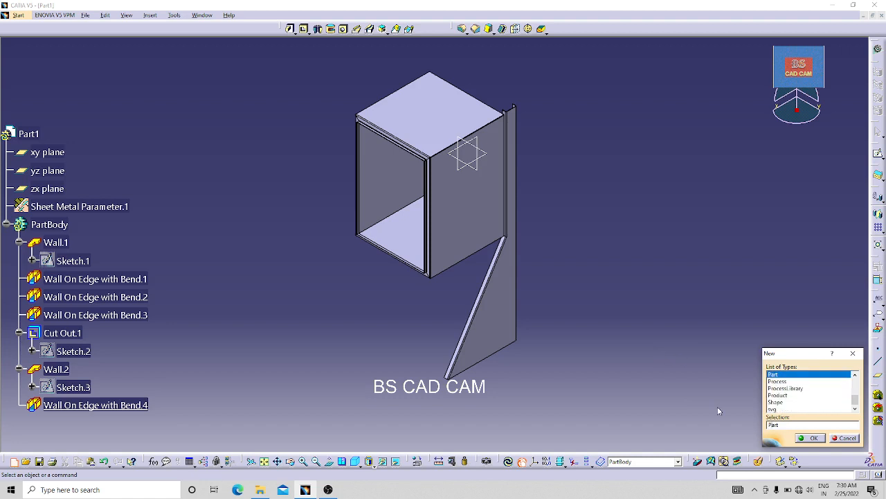
click(815, 439)
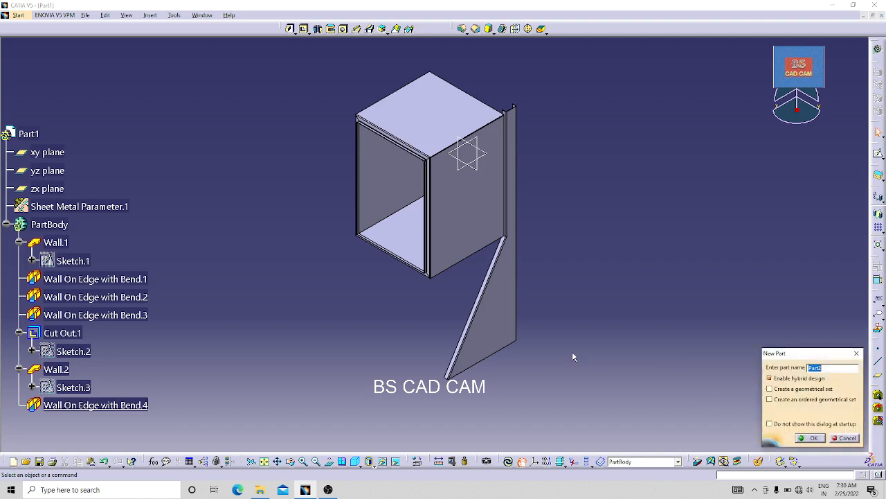
text(10001)
key(Return)
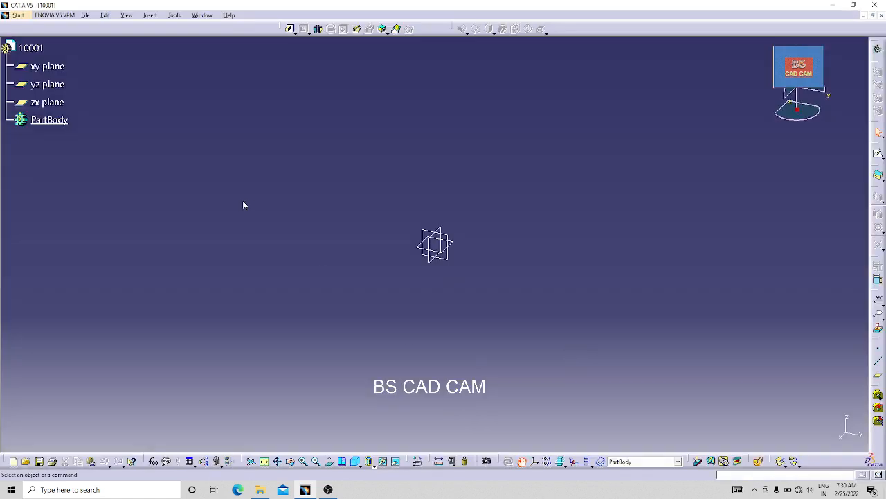
Step: Sketch a centered rectangle about 97 mm wide and 143 mm high at the origin on the yz plane
click(431, 238)
ctrl+click(452, 255)
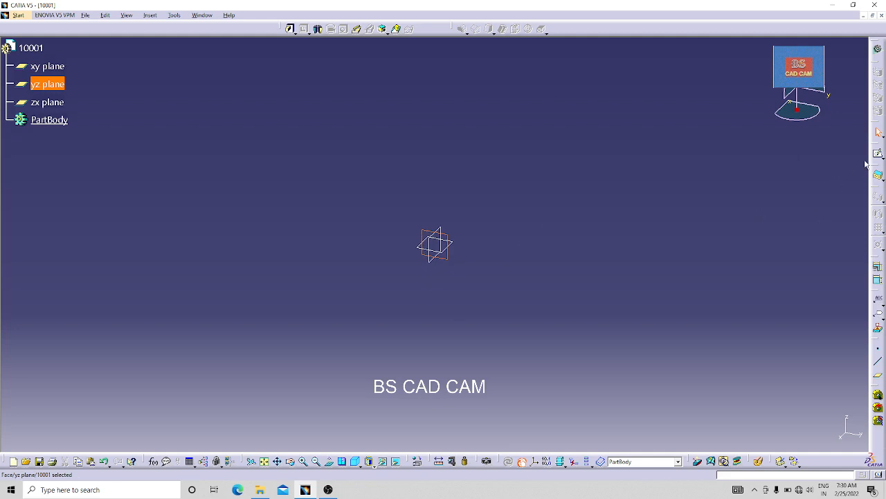
click(876, 157)
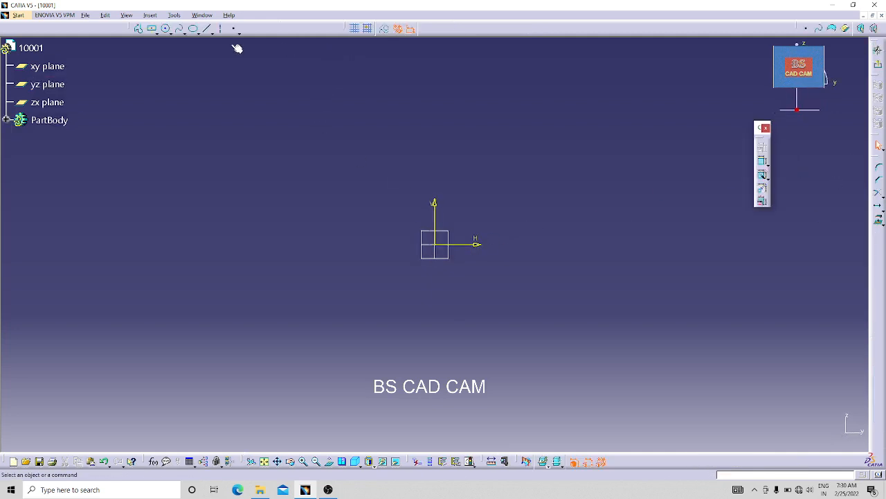
click(153, 31)
click(435, 244)
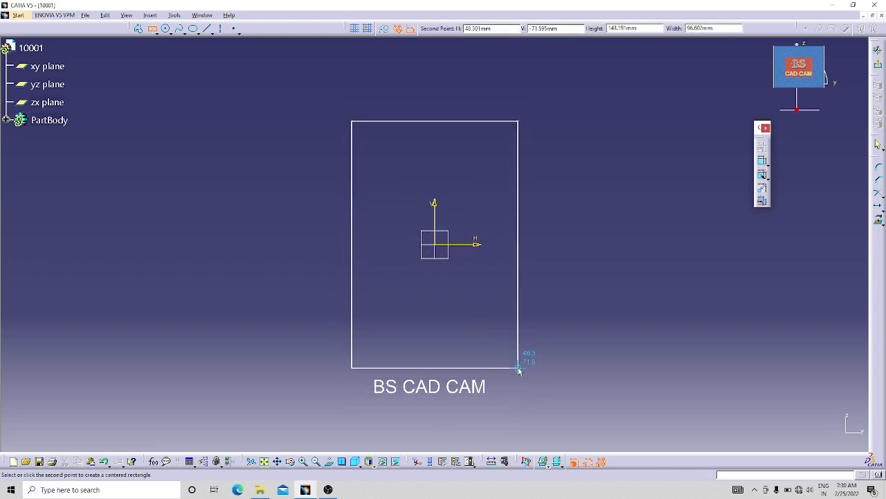
click(518, 368)
Step: Constrain the rectangle's two vertical sides to be symmetric about the sketch's vertical axis
click(516, 331)
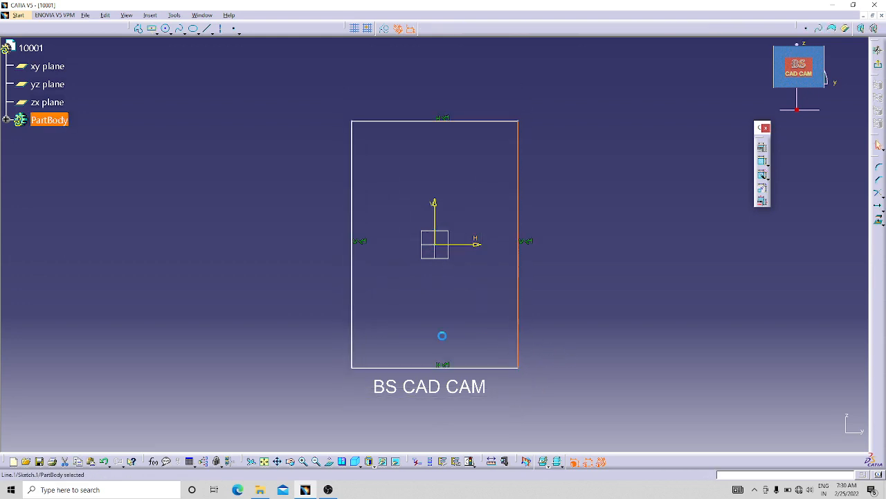
ctrl+click(352, 326)
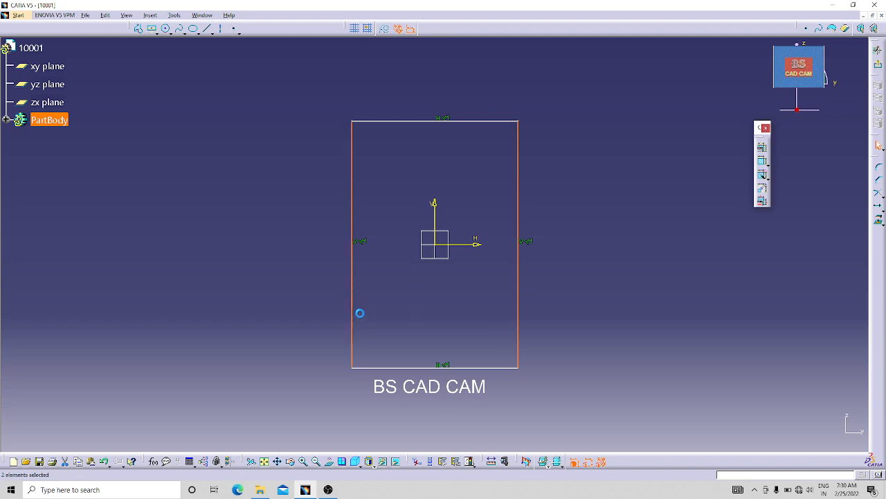
ctrl+click(435, 215)
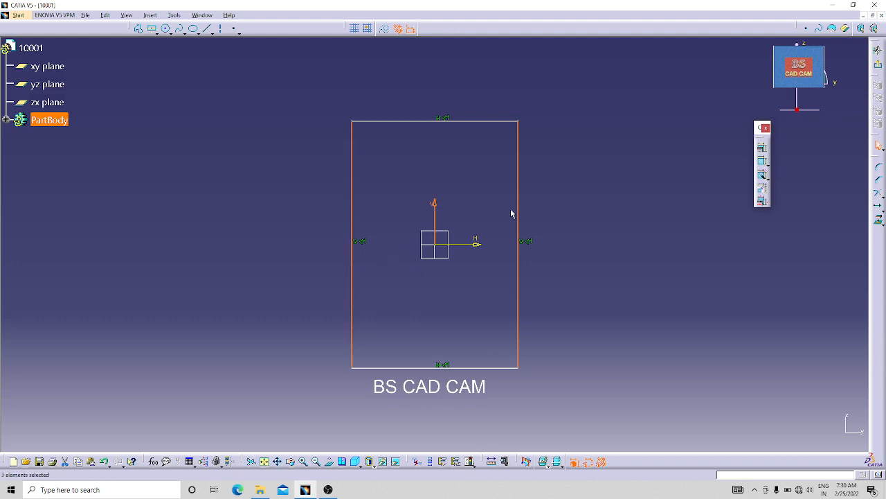
click(761, 158)
click(764, 402)
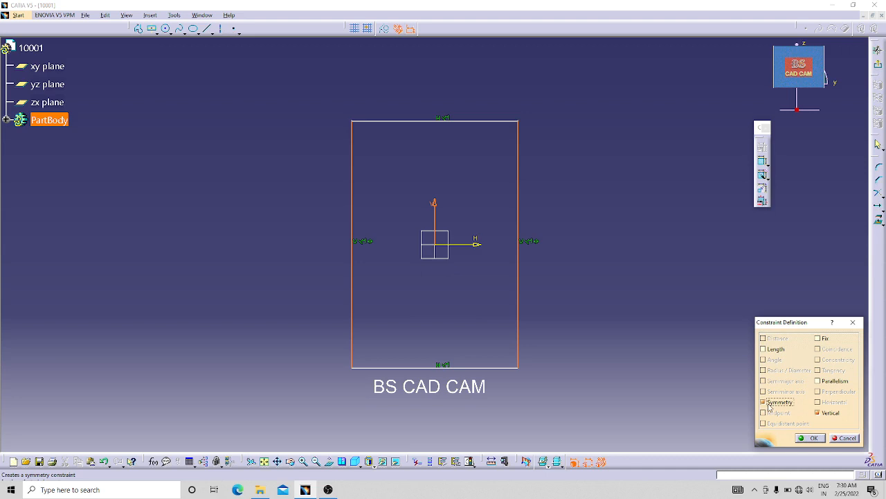
click(818, 381)
click(812, 438)
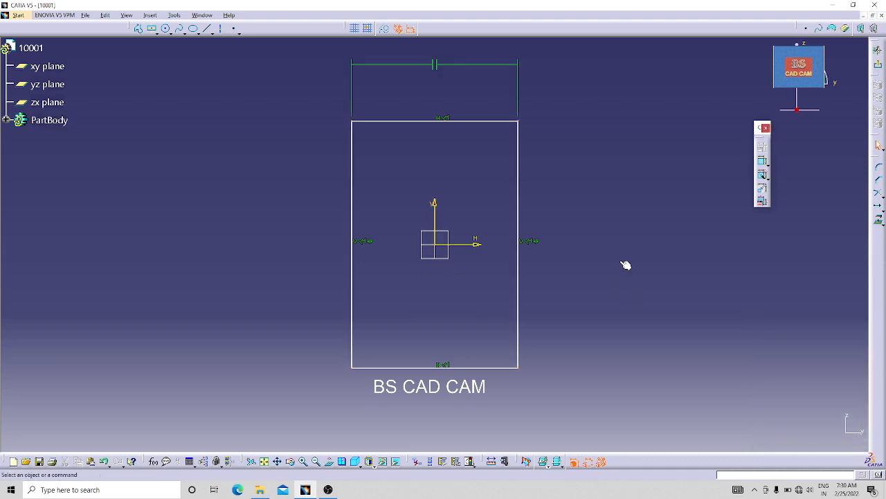
Step: Dimension the rectangle's vertical side and set its length to 700 mm
click(763, 161)
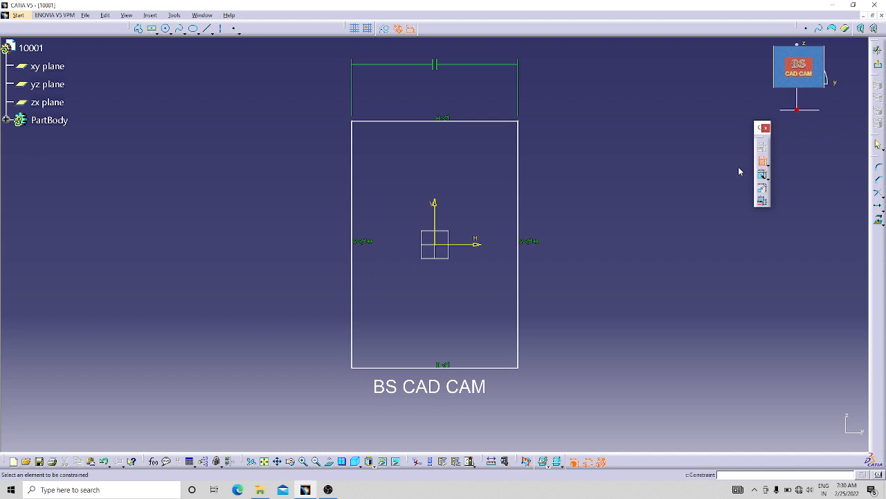
click(353, 215)
click(318, 219)
double_click(318, 219)
text(700)
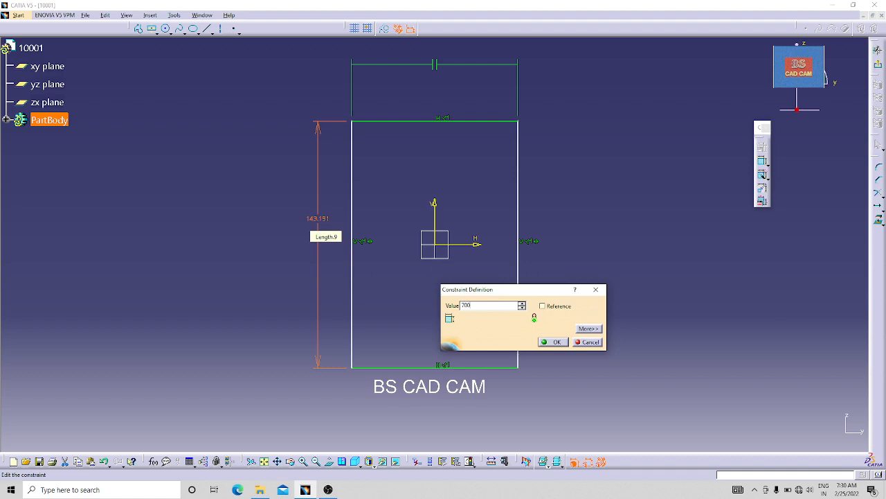
key(Return)
Step: Constrain the rectangle's upper and lower edges to be symmetric about the sketch's horizontal axis
mouse_move(568, 257)
middle_down()
mouse_move(574, 313)
mouse_move(540, 242)
mouse_move(550, 300)
middle_up()
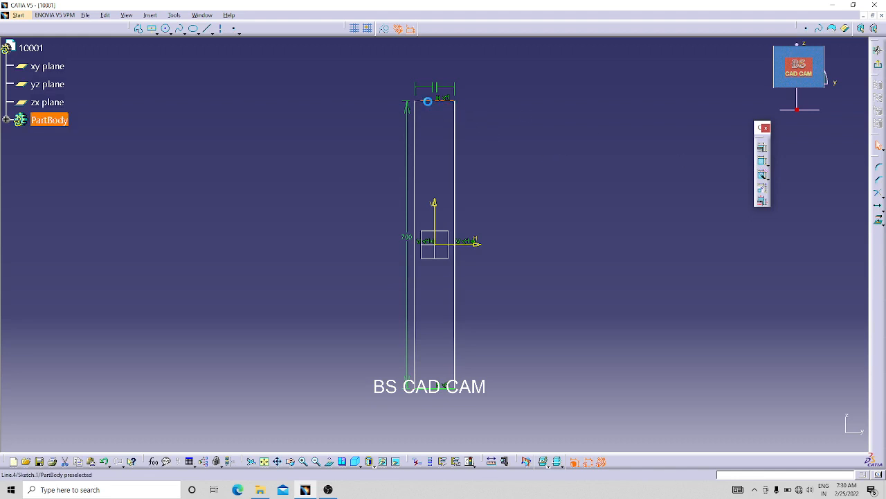
ctrl+click(433, 387)
ctrl+click(472, 243)
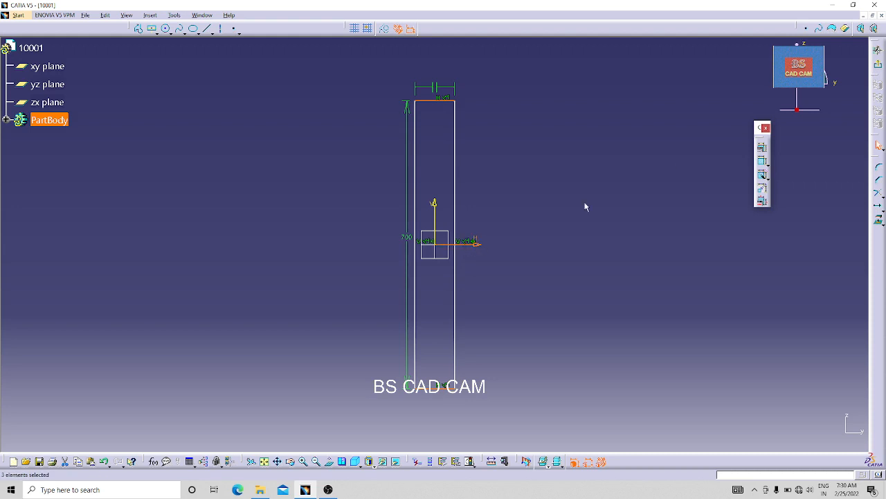
click(761, 148)
click(763, 403)
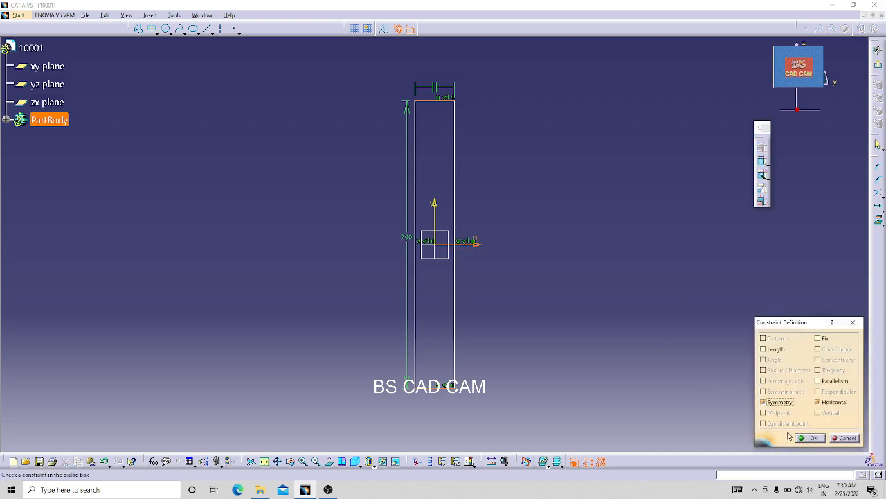
click(809, 439)
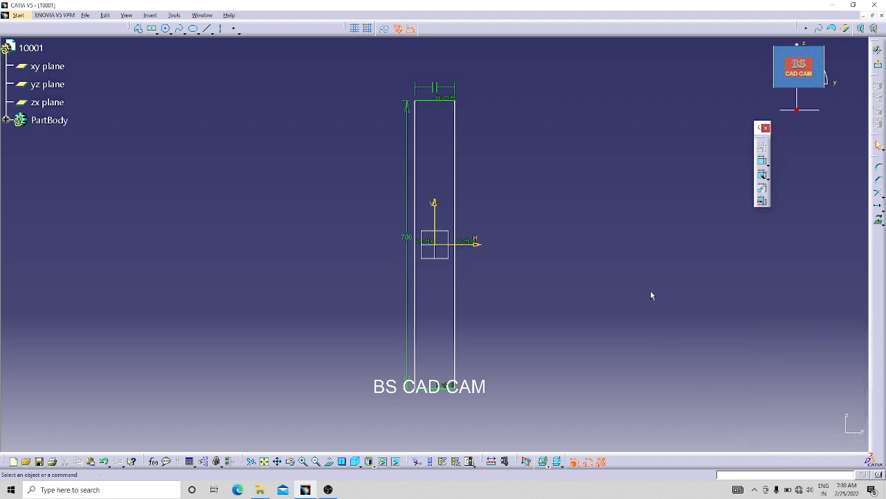
Step: Dimension the rectangle's upper edge, set its width to 500 mm, and exit the sketch
click(432, 102)
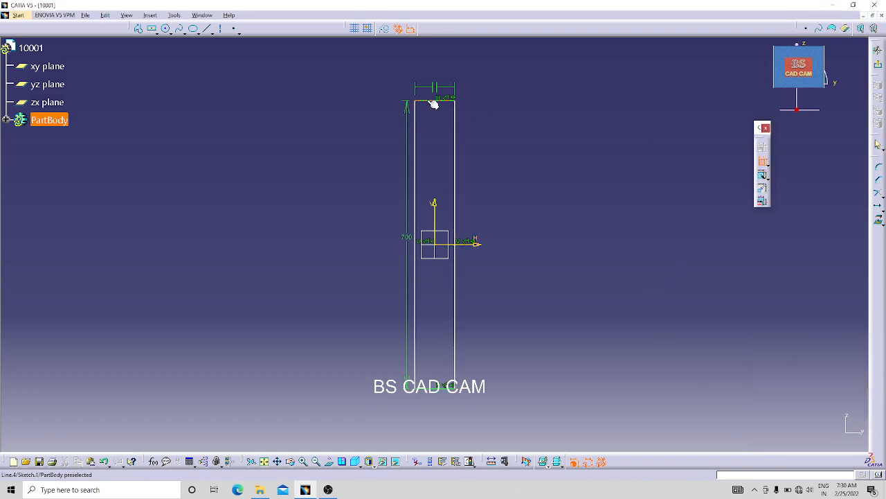
click(437, 64)
double_click(437, 63)
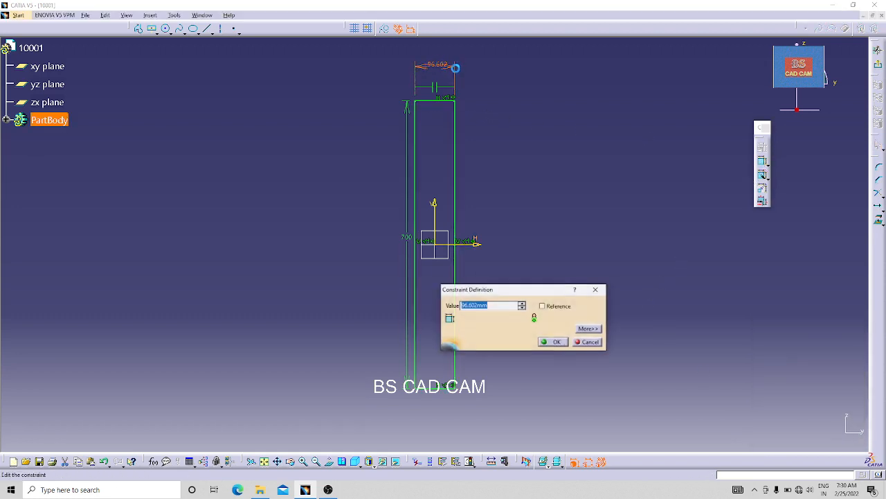
text(500)
key(Return)
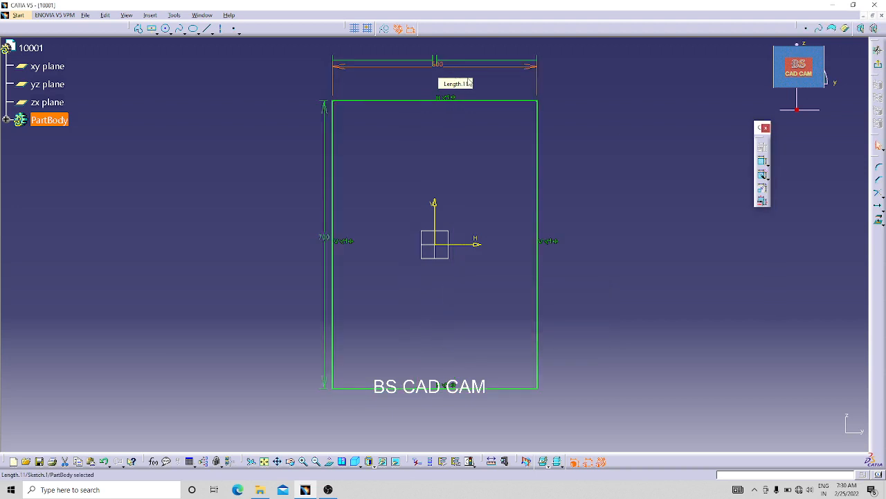
click(710, 225)
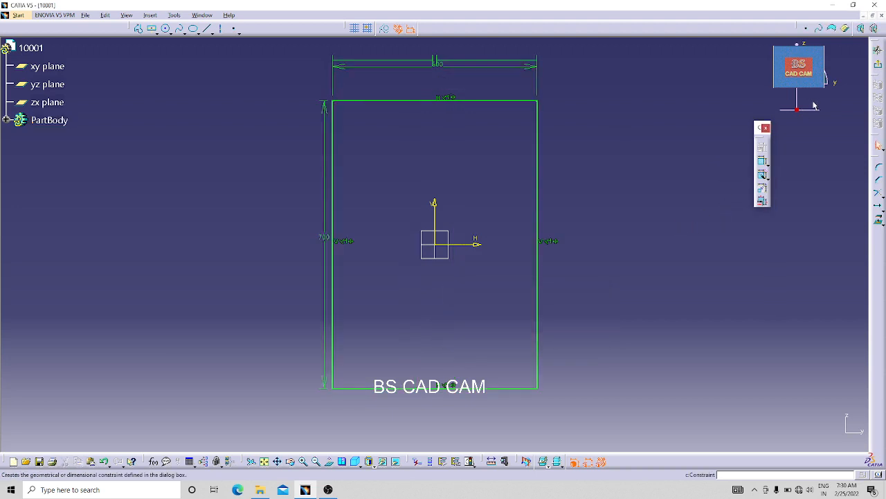
click(879, 66)
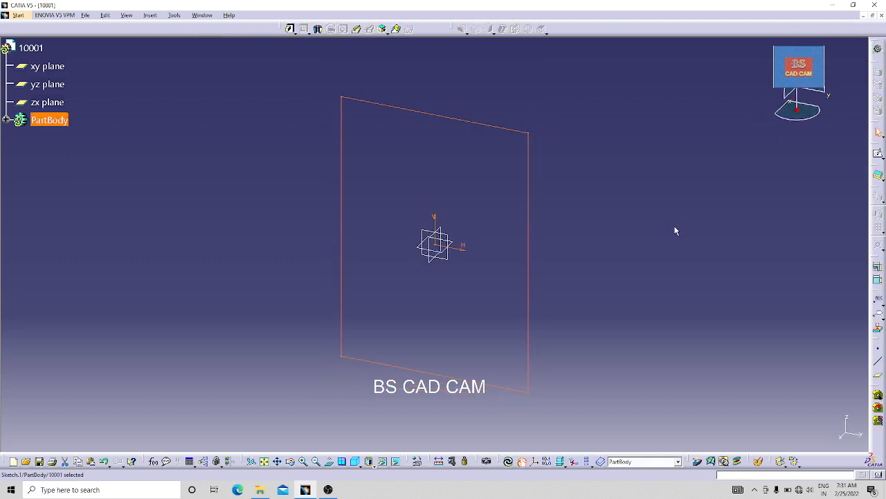
Step: Switch to the Generative Sheetmetal Design workbench and define sheet metal parameters with 2 mm thickness and 2 mm default bend radius
click(260, 190)
click(25, 16)
mouse_move(29, 43)
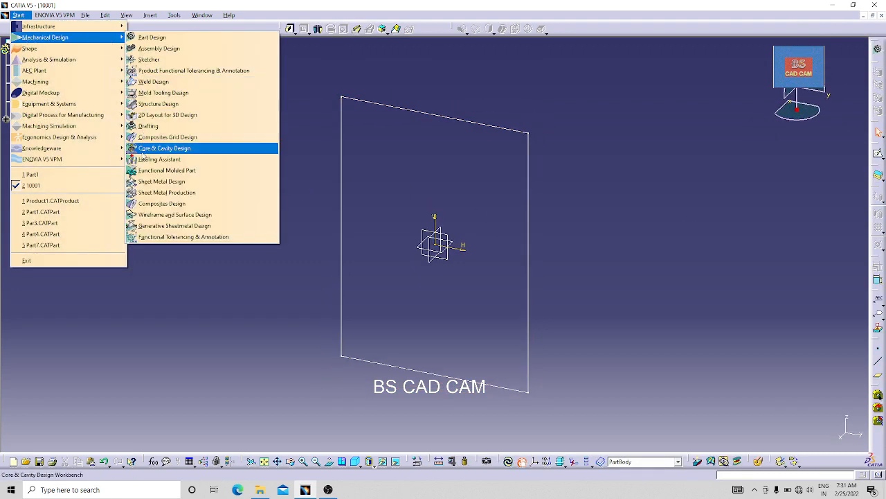
click(146, 226)
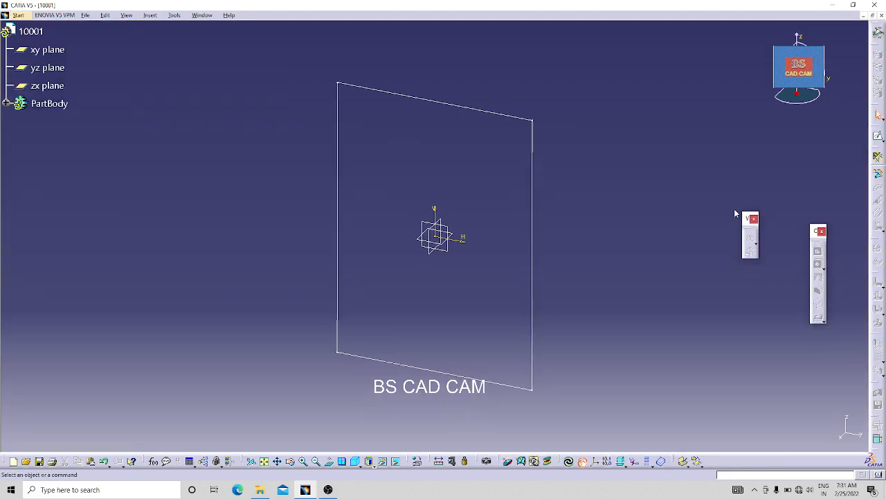
click(879, 159)
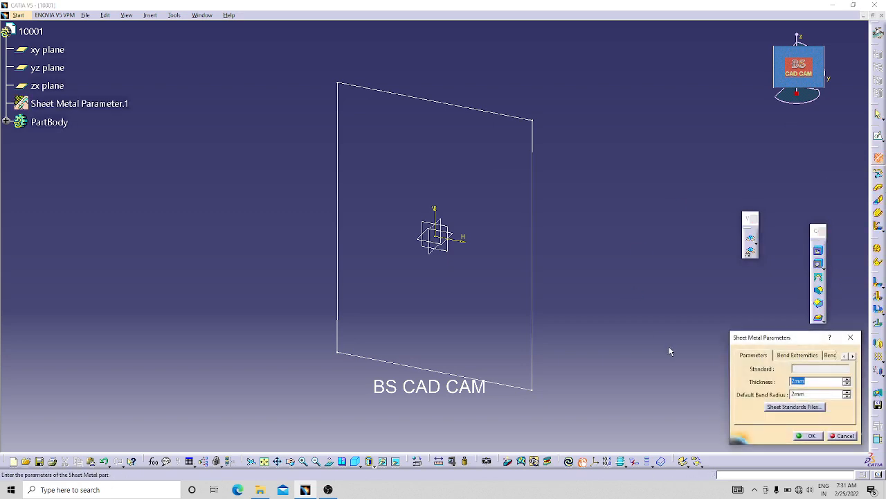
click(816, 436)
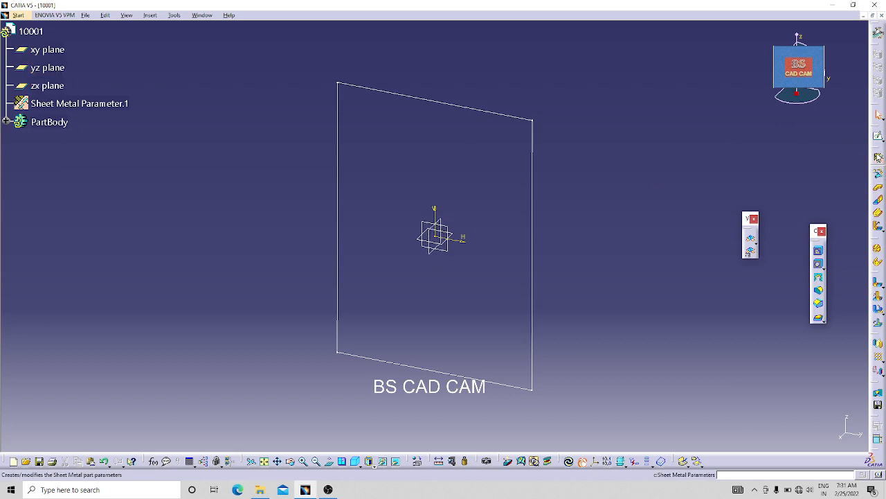
Step: Start a Wall from the 500 by 700 mm rectangle sketch and check its material side edge-on
click(878, 188)
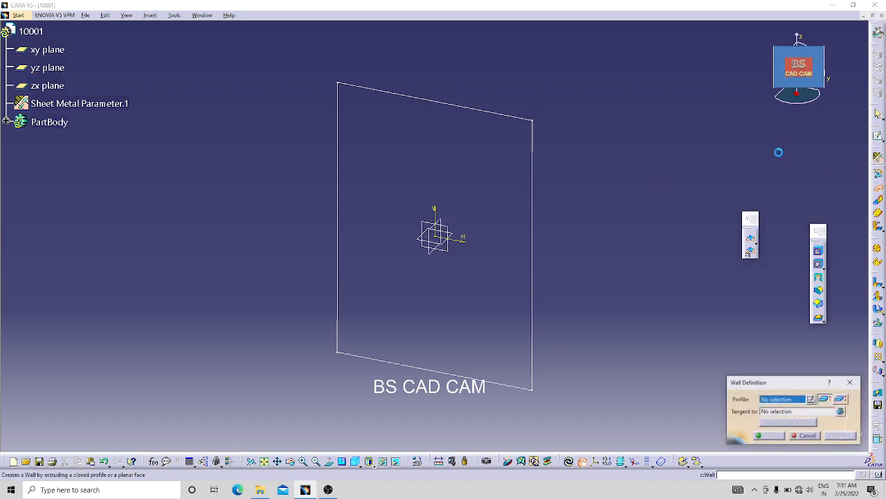
click(513, 120)
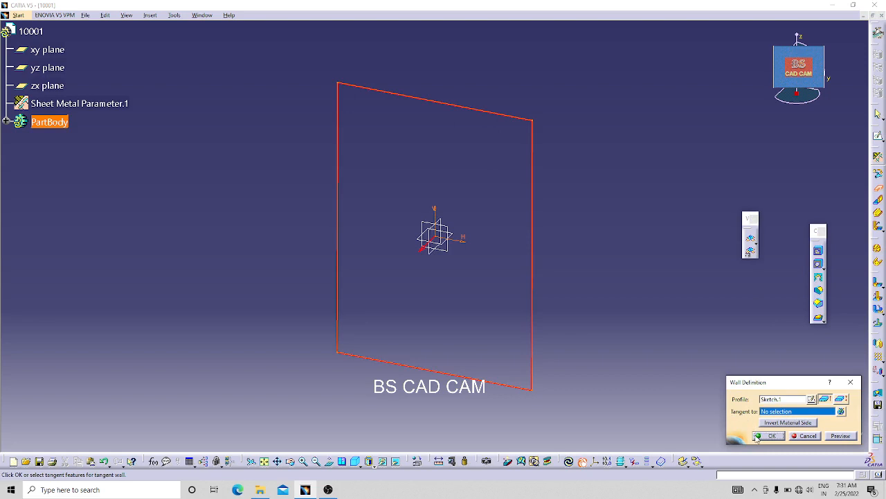
click(579, 349)
middle_drag(450, 388, 443, 219)
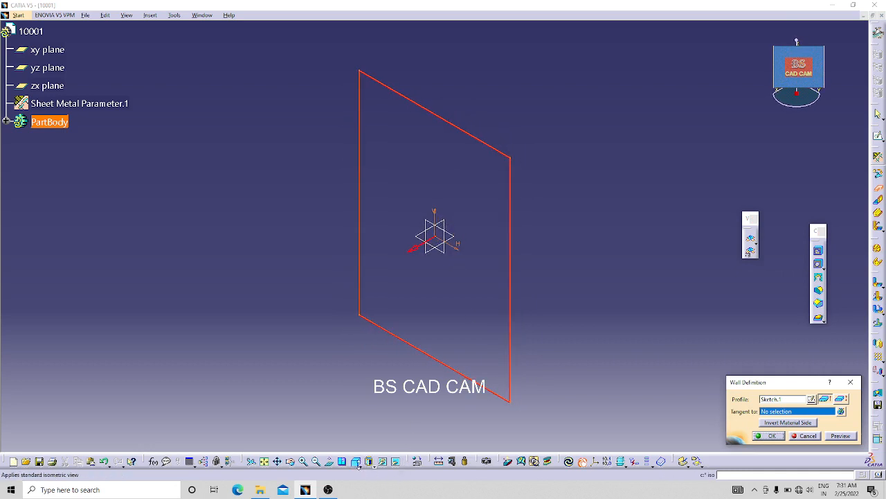
click(356, 463)
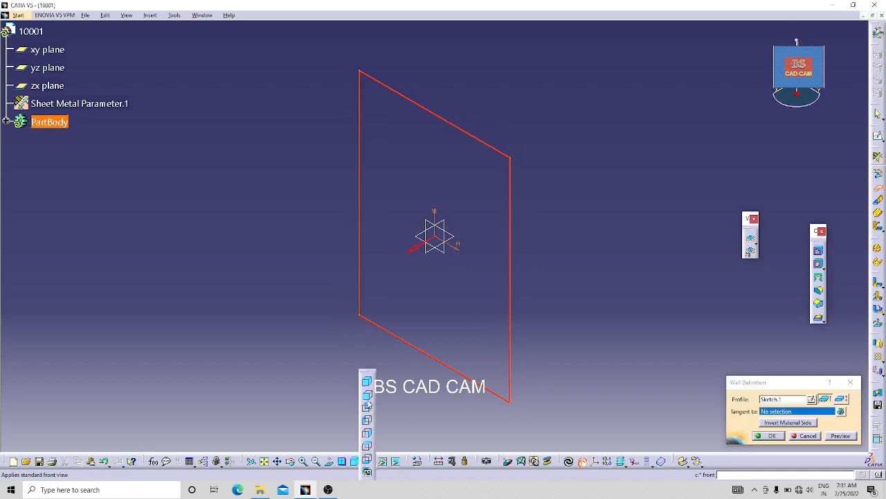
click(370, 435)
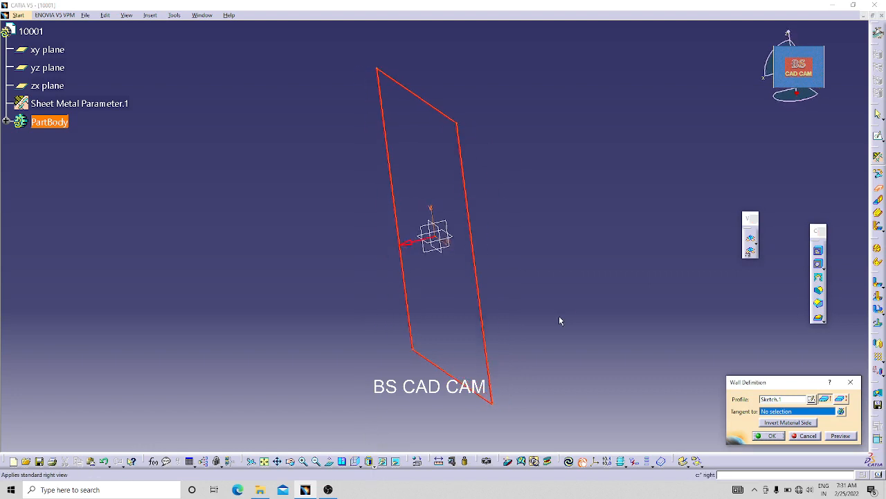
middle_drag(541, 354, 556, 173)
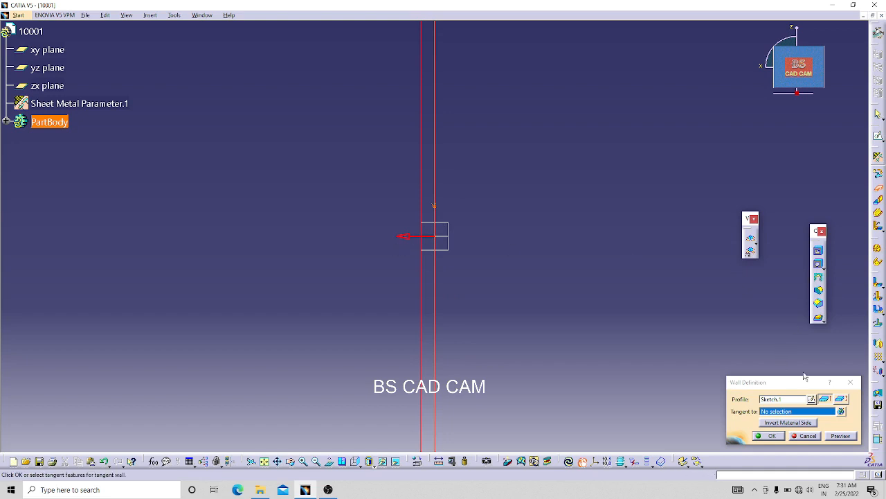
Step: Try placing the sketch at the middle of the wall's thickness, and check the wall's tangency list
click(842, 400)
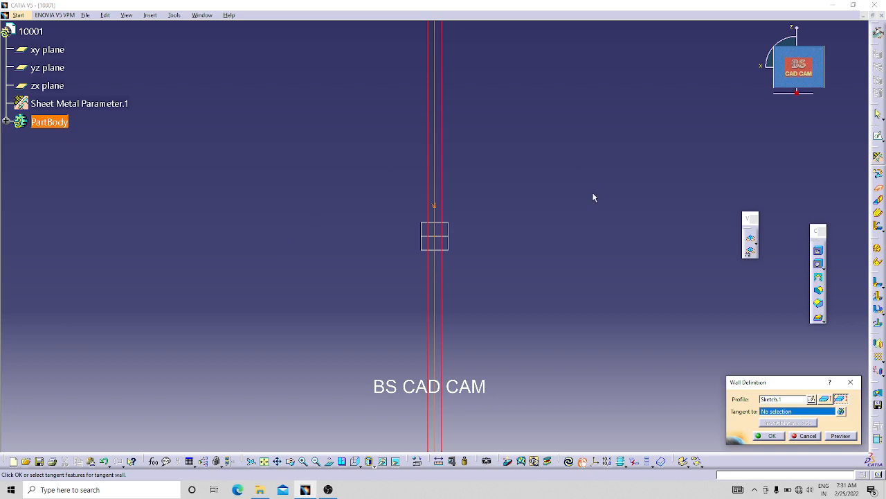
click(841, 412)
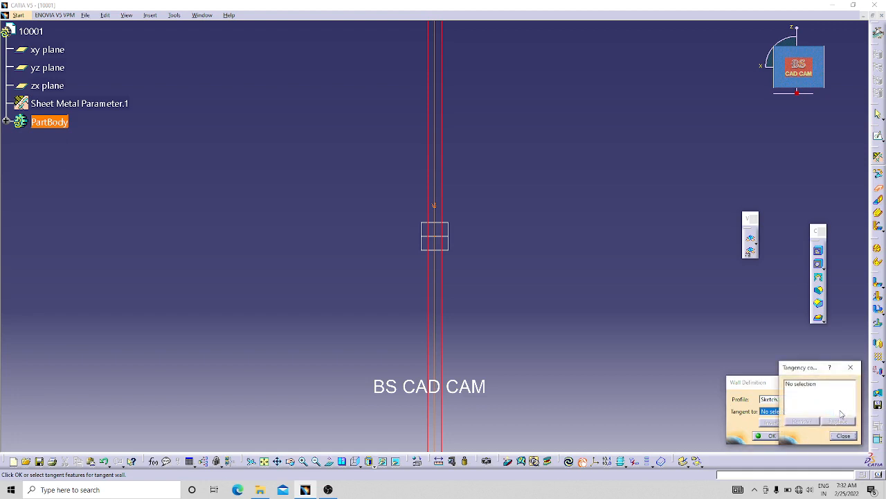
click(856, 367)
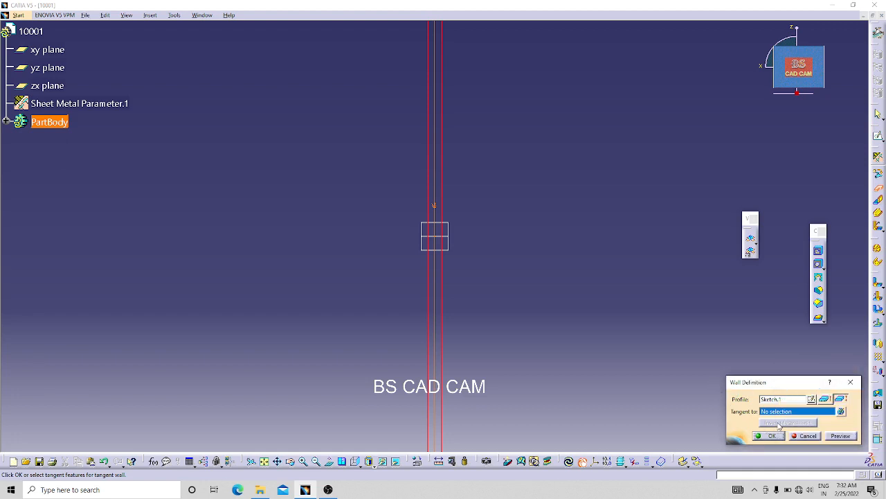
Step: Place the sketch at the extreme of the wall's thickness, invert the material side, and create the wall
click(825, 399)
click(802, 423)
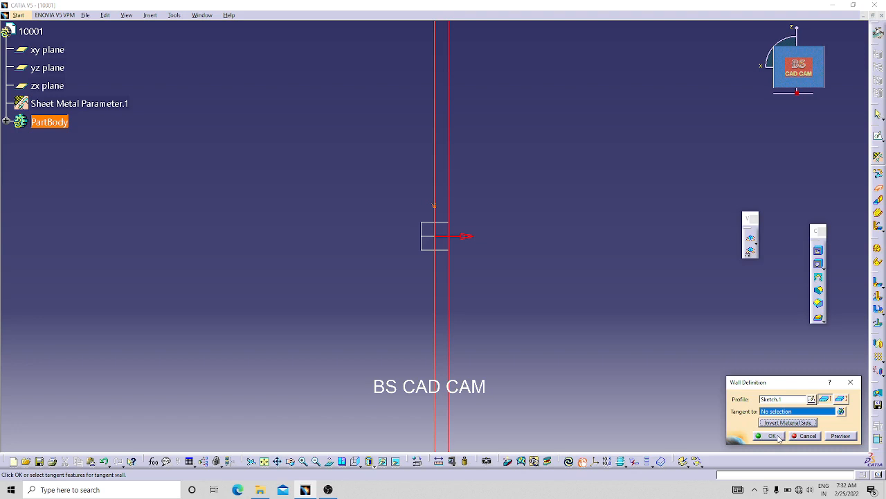
click(779, 437)
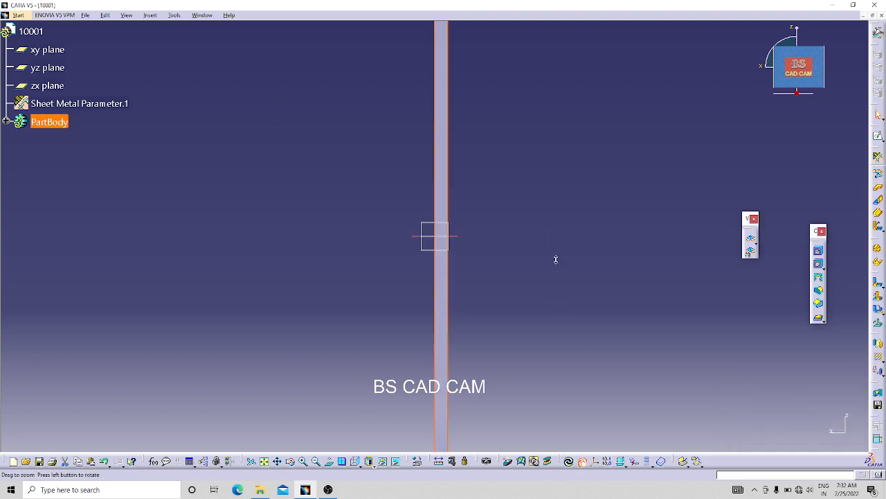
Step: Start a 500 mm high, 90-degree Wall On Edge on the base wall's upper edge
middle_drag(608, 431, 610, 439)
middle_drag(504, 277, 550, 313)
click(549, 315)
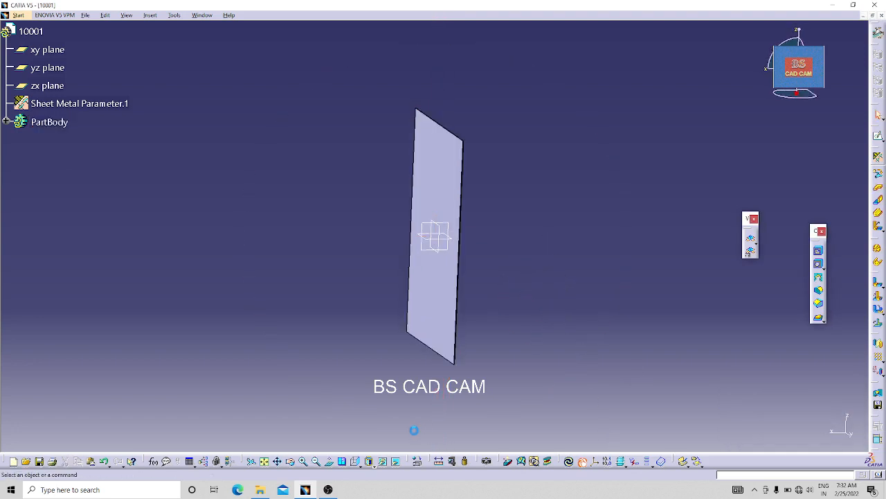
click(358, 464)
click(367, 382)
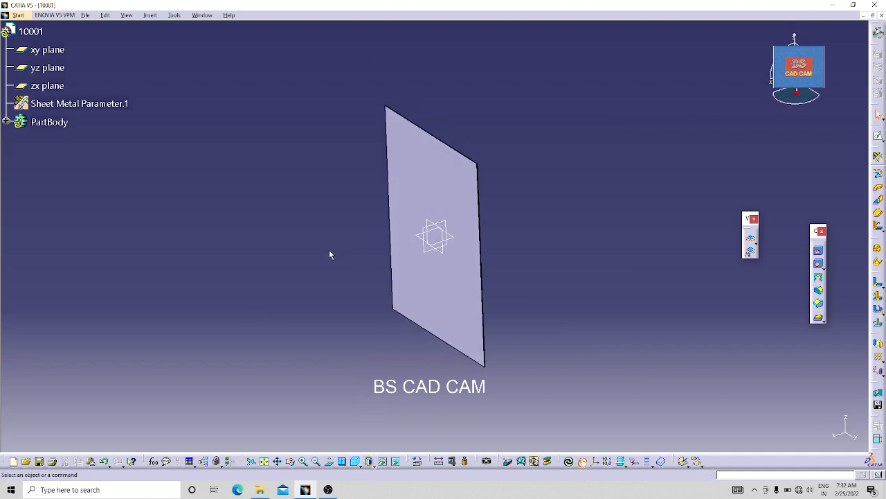
middle_drag(358, 368, 254, 216)
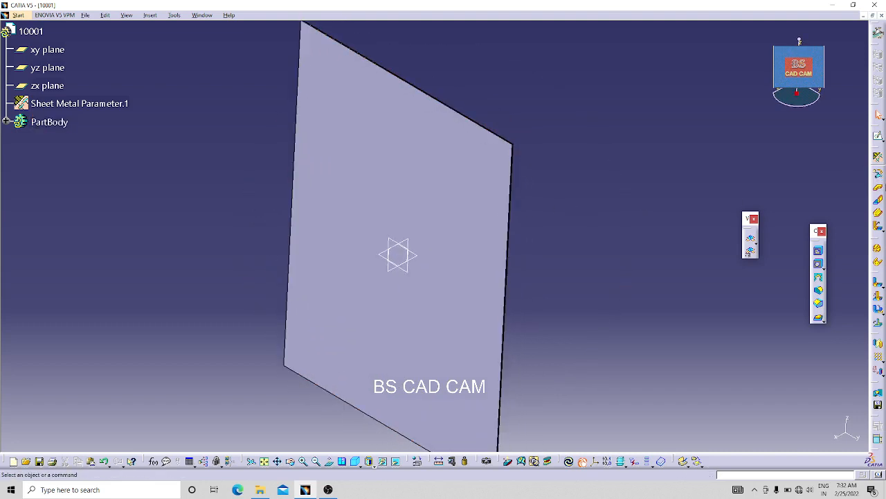
click(879, 201)
middle_drag(556, 211, 570, 119)
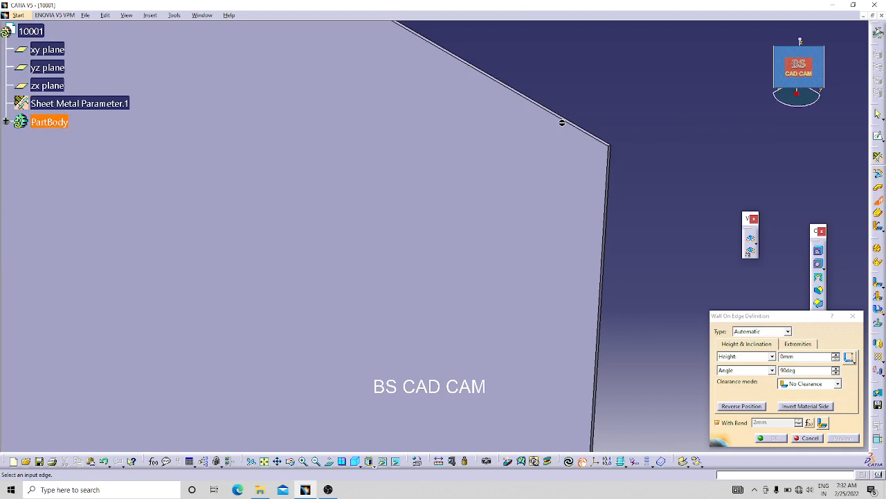
click(574, 124)
Step: Add the base wall's two vertical edges and its lower edge to the Wall On Edge selection
middle_drag(613, 177, 636, 272)
middle_drag(555, 288, 281, 287)
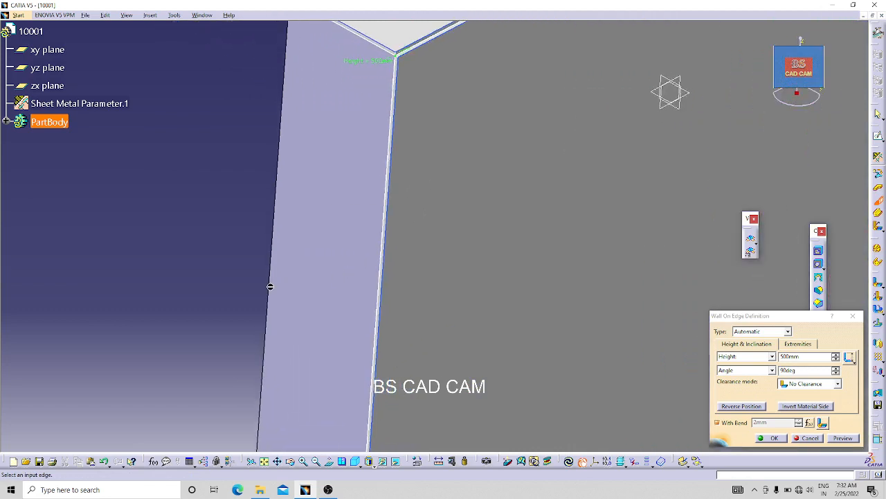
click(267, 288)
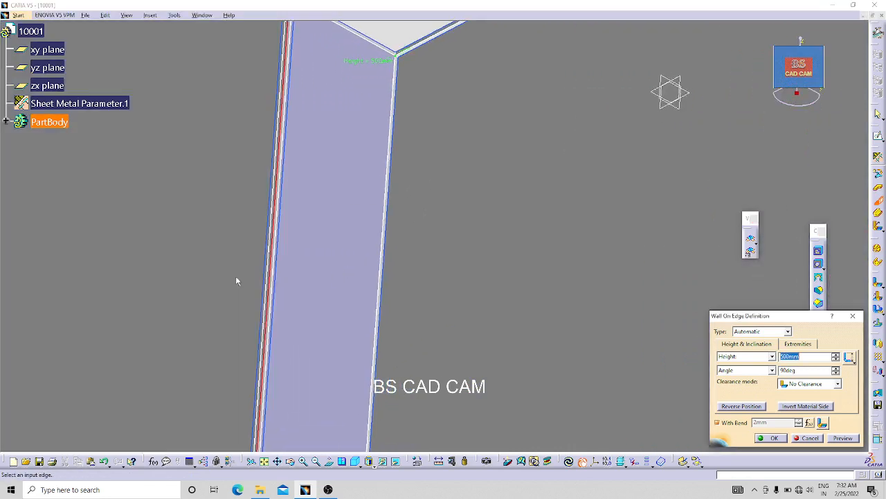
middle_drag(266, 285, 314, 388)
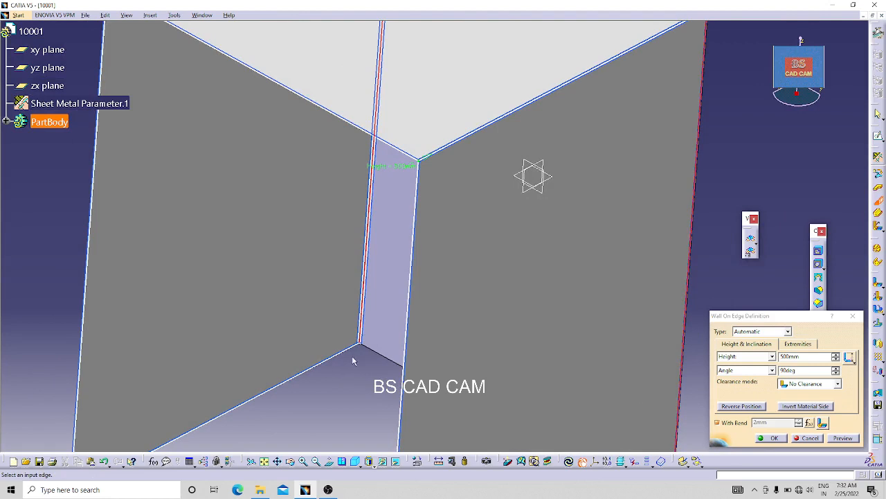
click(376, 359)
middle_drag(333, 380, 329, 319)
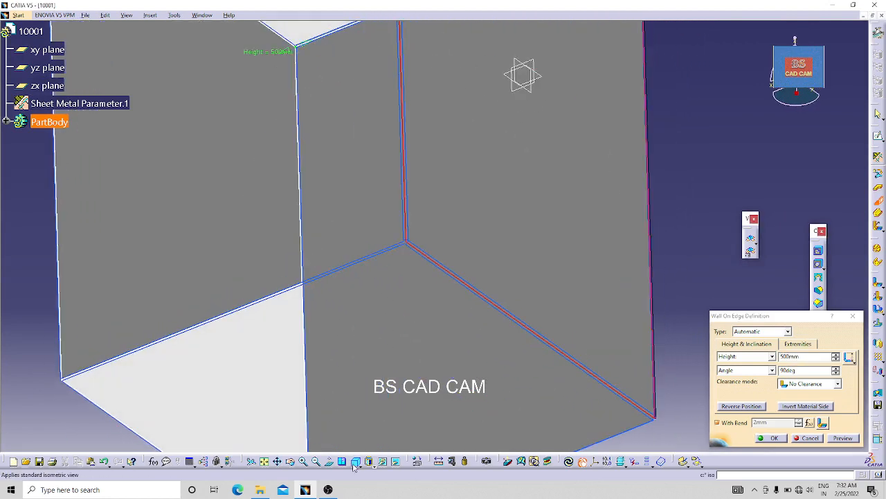
Step: Examine in close-up side view how the edge walls and bends meet the base wall at the upper corner
click(356, 463)
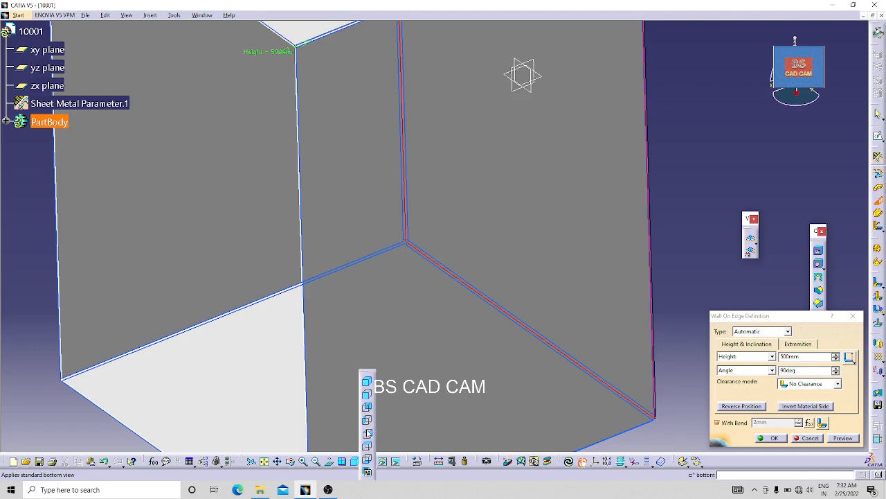
middle_drag(412, 407, 490, 363)
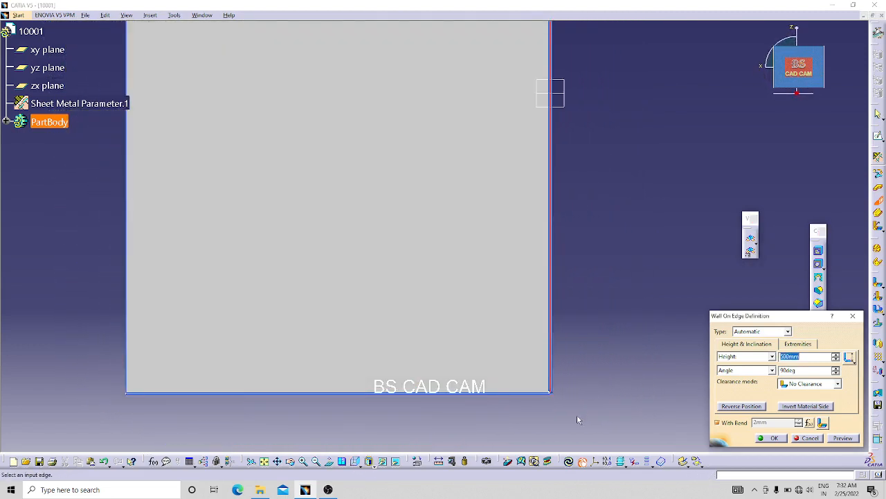
ctrl+middle_drag(592, 395, 592, 362)
middle_drag(613, 112, 559, 371)
mouse_move(564, 131)
middle_down()
mouse_move(546, 446)
mouse_move(566, 283)
mouse_move(565, 454)
middle_up()
ctrl+middle_drag(580, 293, 445, 194)
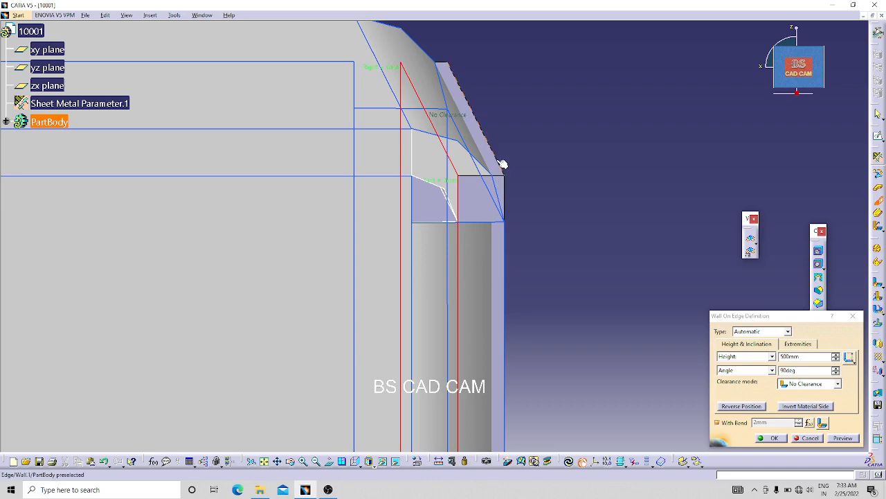
ctrl+middle_drag(582, 234, 579, 216)
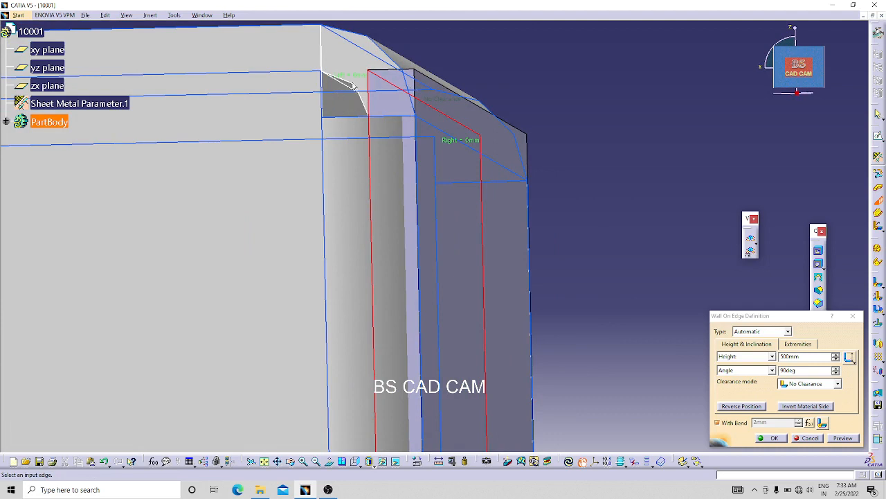
Step: Try Monodirectional clearance with a 0 mm value on the edge walls, preview it, and restore No Clearance
click(837, 385)
click(806, 405)
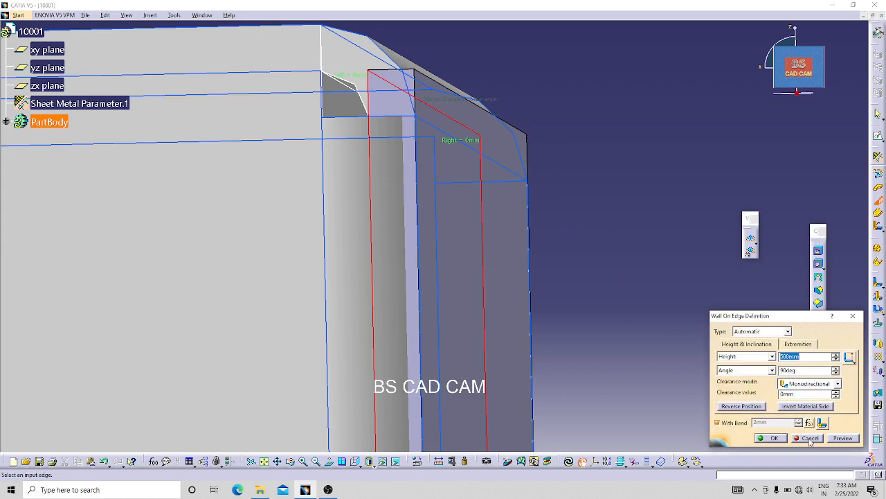
click(842, 438)
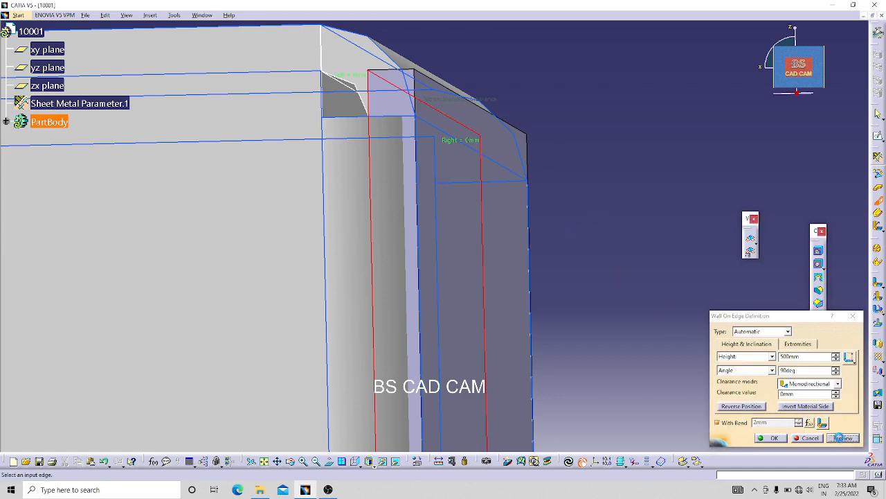
middle_drag(612, 207, 644, 238)
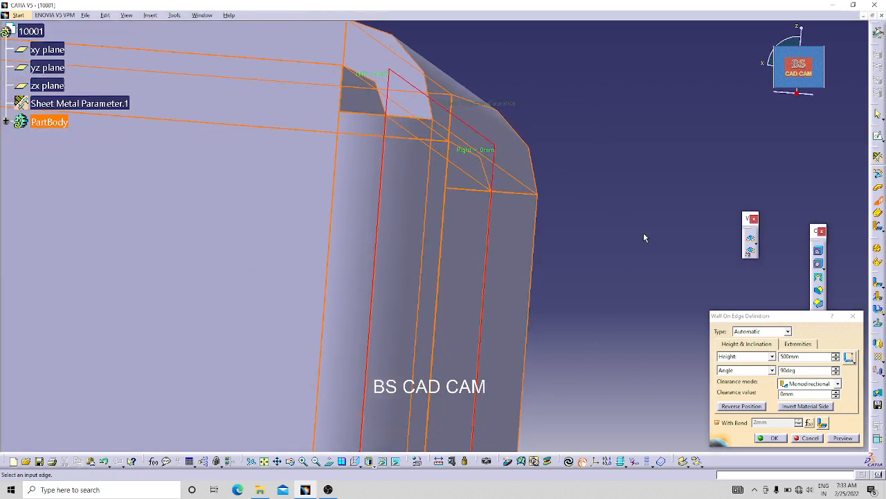
click(843, 438)
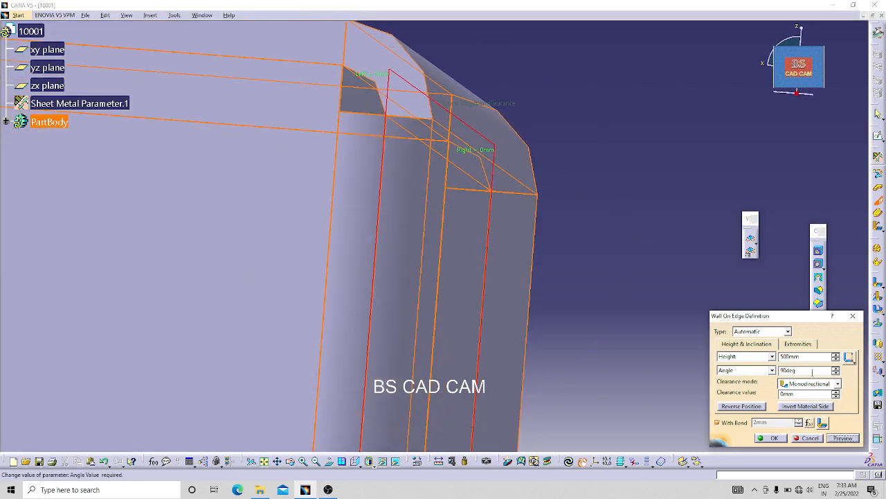
click(814, 385)
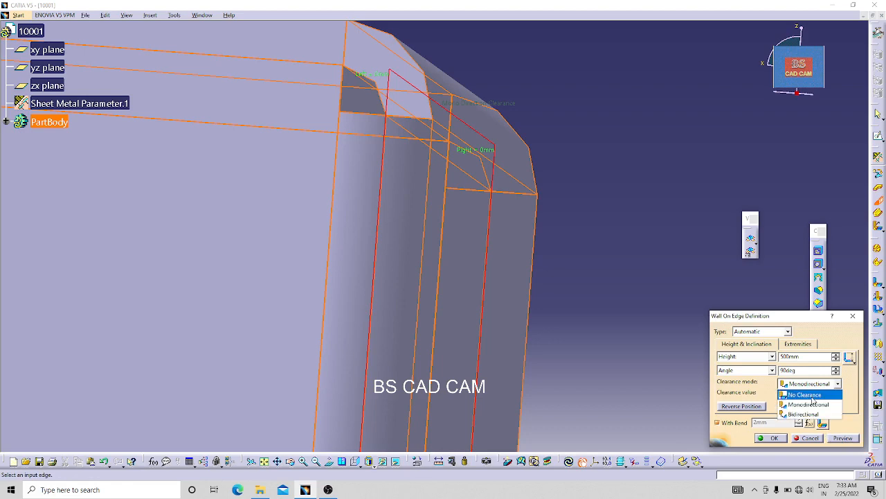
click(810, 394)
Step: Try Bidirectional clearance with its bend-linked formula on the edge walls, inspect the corner, and restore No Clearance
middle_drag(584, 172, 601, 205)
middle_drag(645, 302, 577, 202)
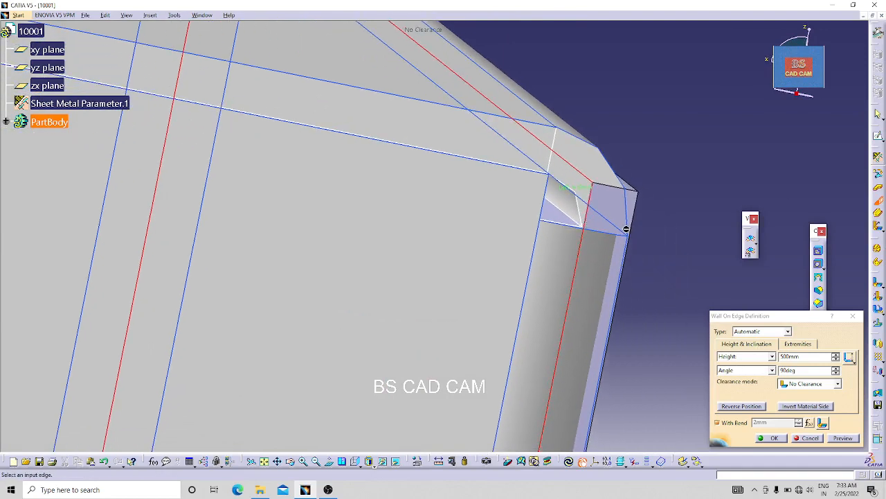
middle_drag(664, 254, 655, 352)
middle_drag(475, 262, 588, 290)
click(838, 385)
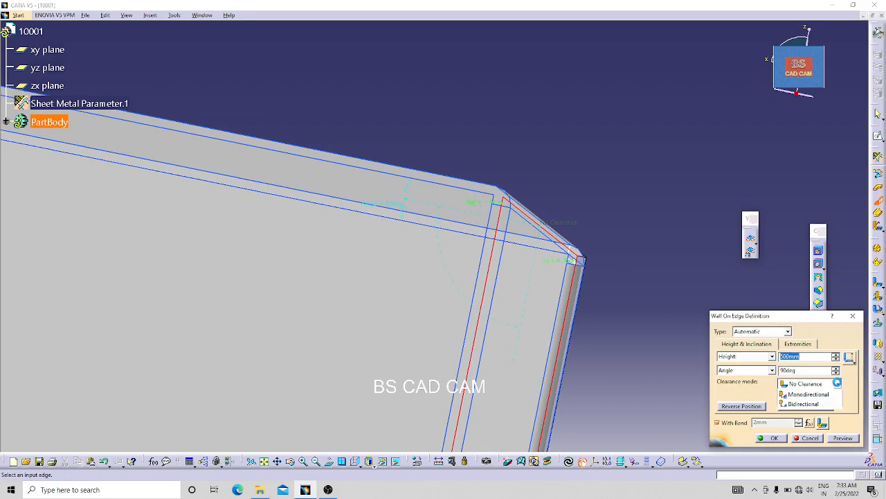
click(820, 415)
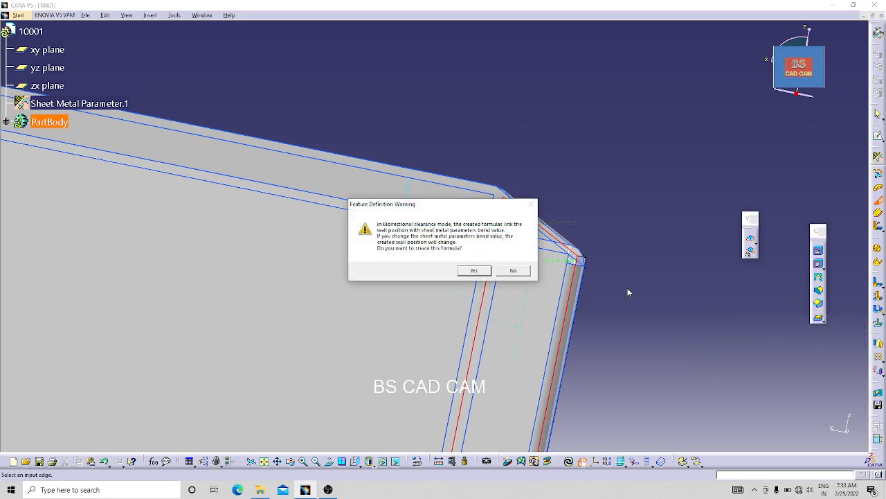
click(475, 270)
mouse_move(586, 295)
middle_down()
mouse_move(637, 301)
mouse_move(575, 288)
mouse_move(616, 302)
mouse_move(594, 295)
middle_up()
middle_drag(457, 300, 630, 170)
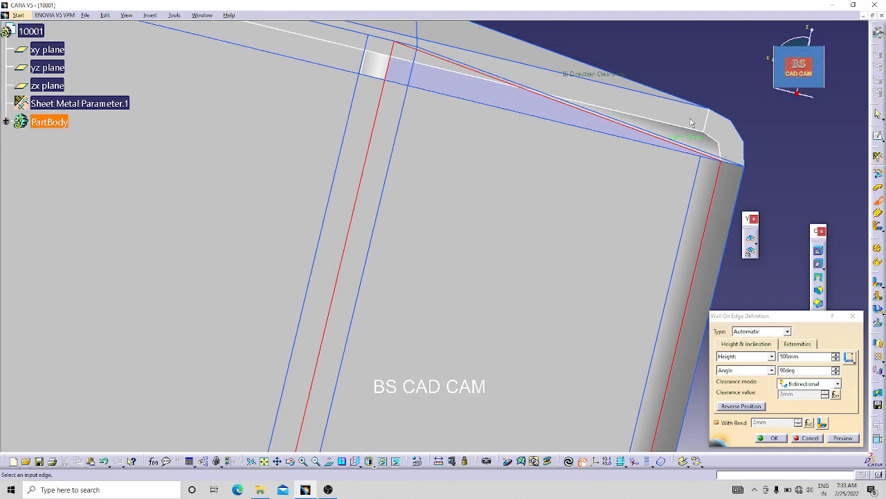
middle_drag(712, 173, 701, 194)
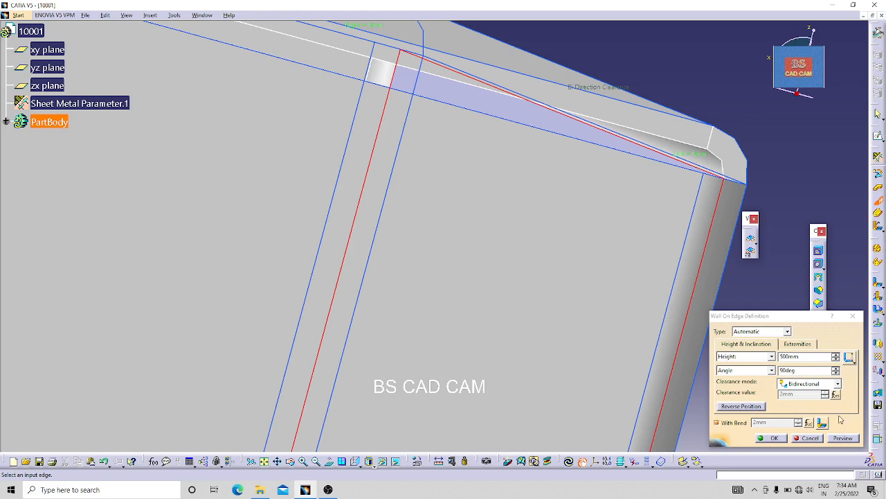
click(837, 385)
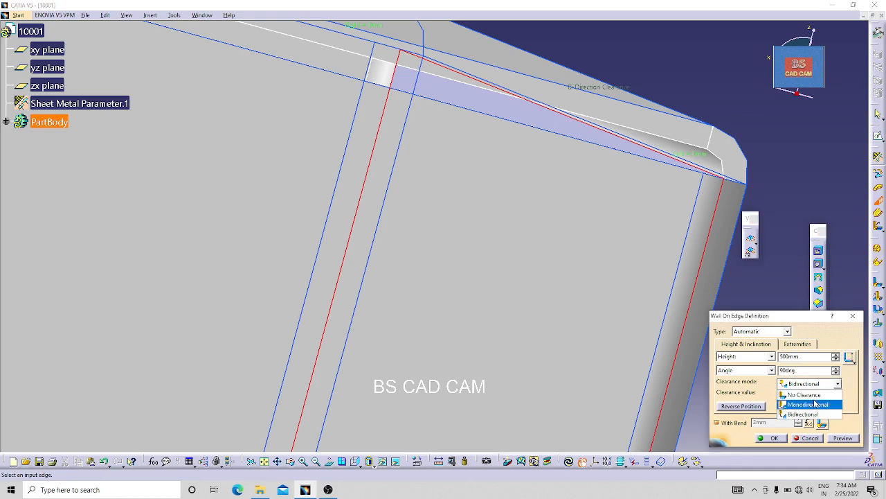
click(817, 395)
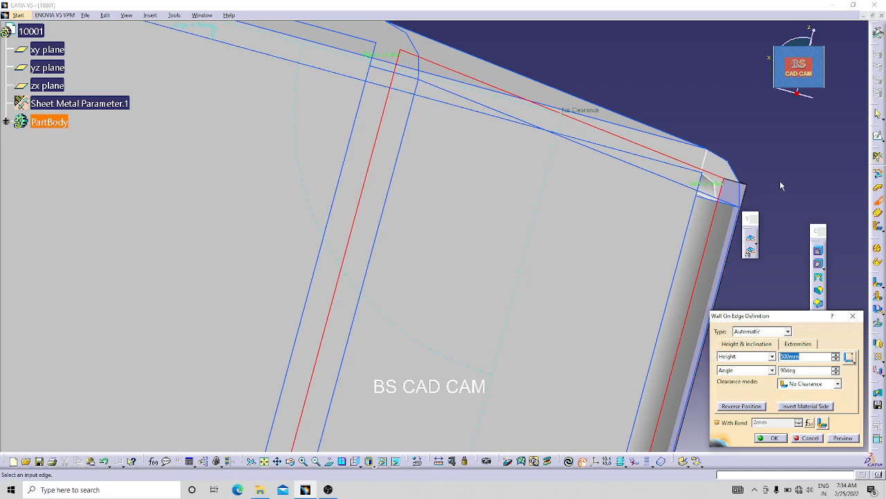
Step: Examine the previewed edge walls around the base wall, including their extremity offsets and the available wall types
ctrl+middle_drag(745, 142, 751, 256)
middle_drag(433, 129, 410, 226)
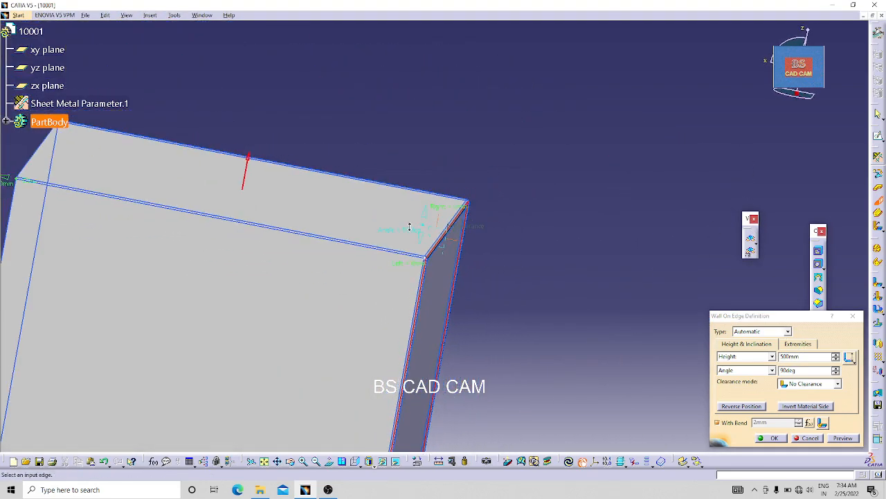
middle_drag(268, 154, 465, 104)
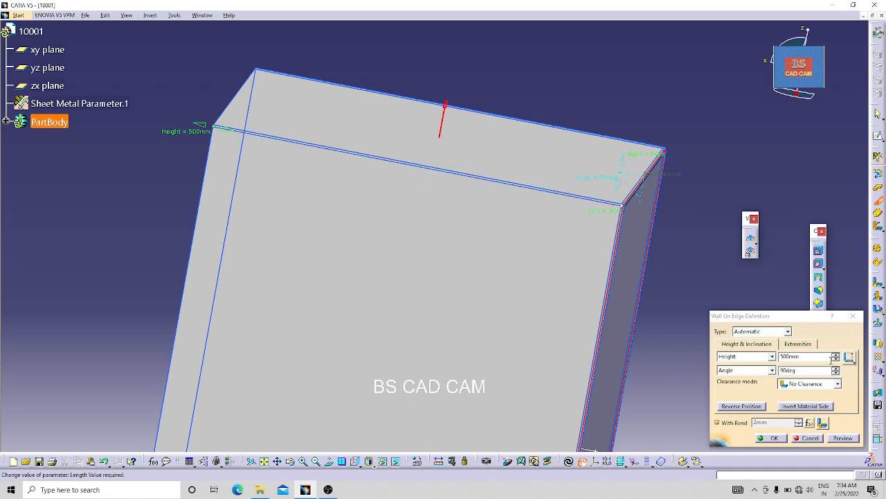
click(797, 344)
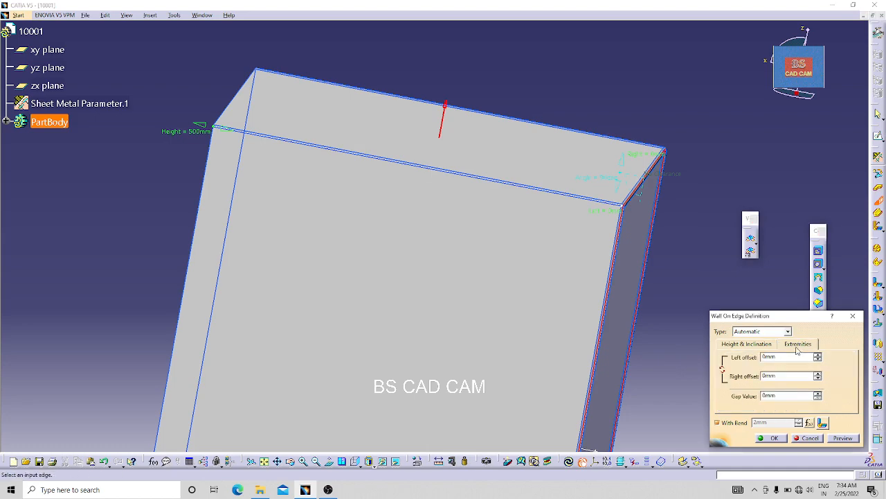
middle_drag(691, 232, 708, 218)
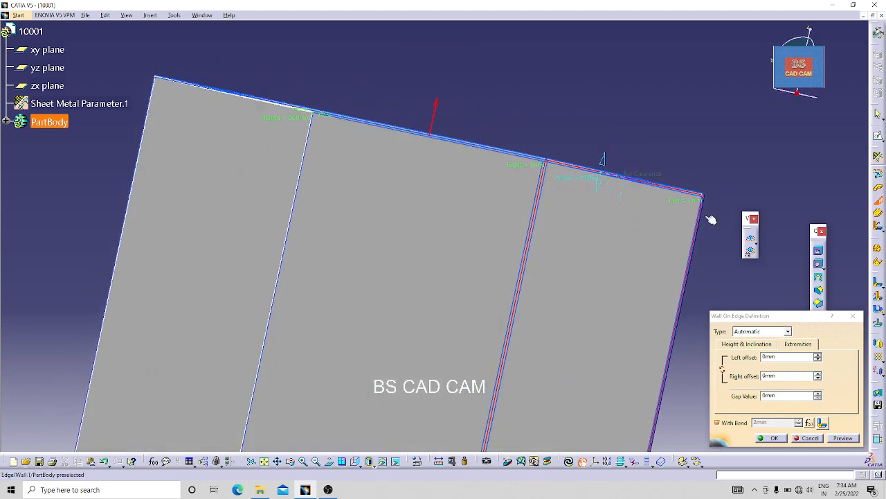
click(788, 331)
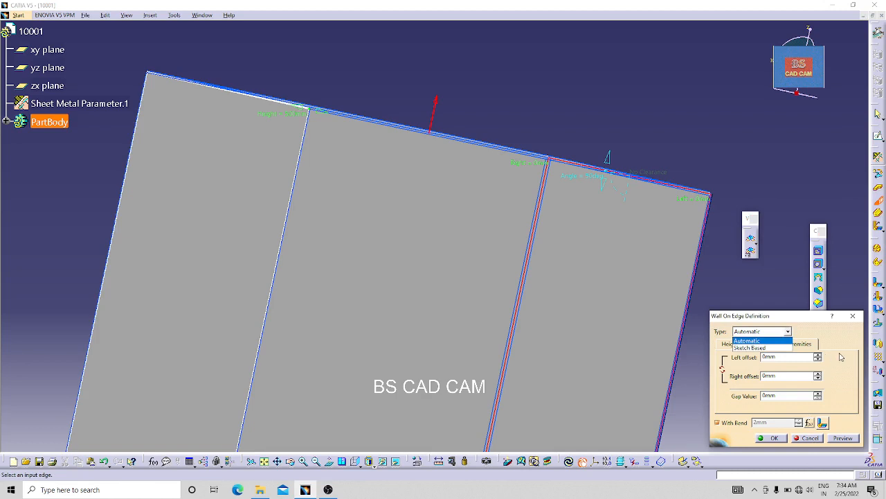
click(808, 346)
click(747, 343)
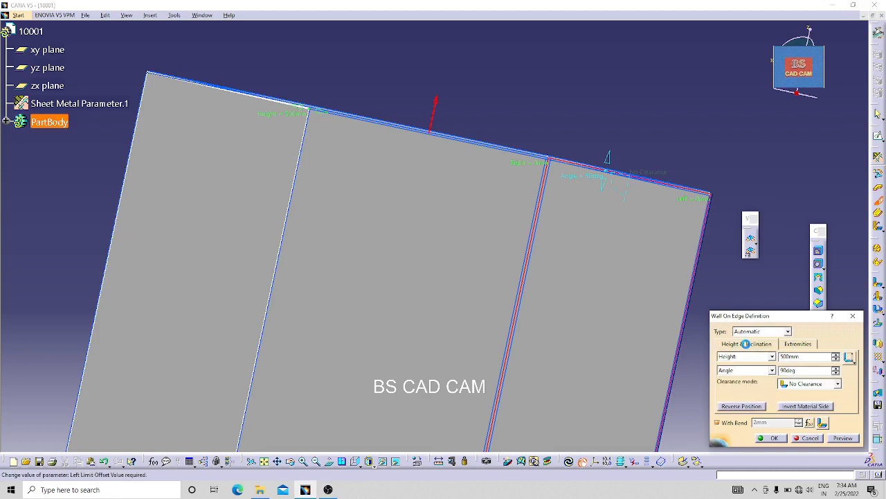
Step: Create the four 500 mm high edge walls at 90 degrees with No Clearance and show the box in isometric view
click(774, 438)
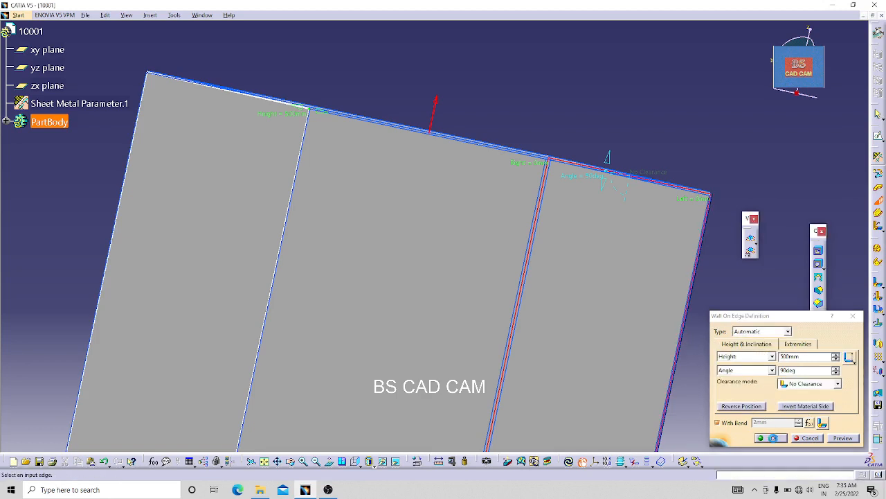
middle_drag(466, 98, 577, 210)
click(368, 460)
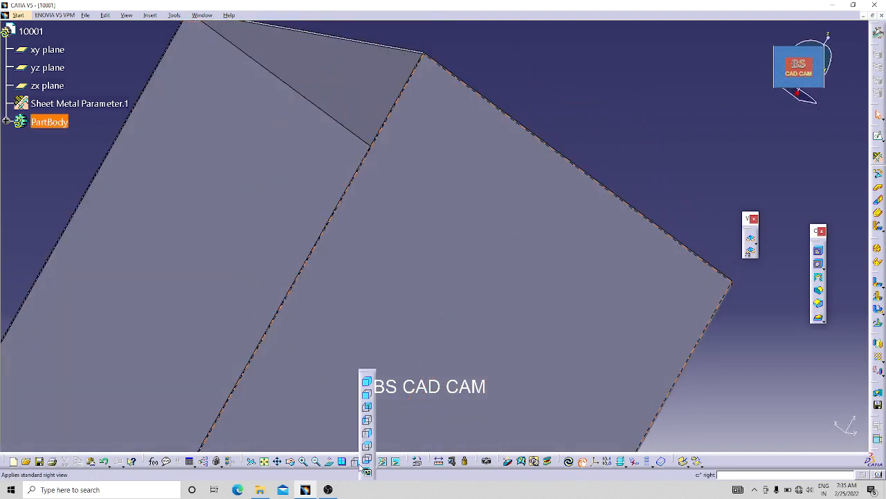
click(369, 383)
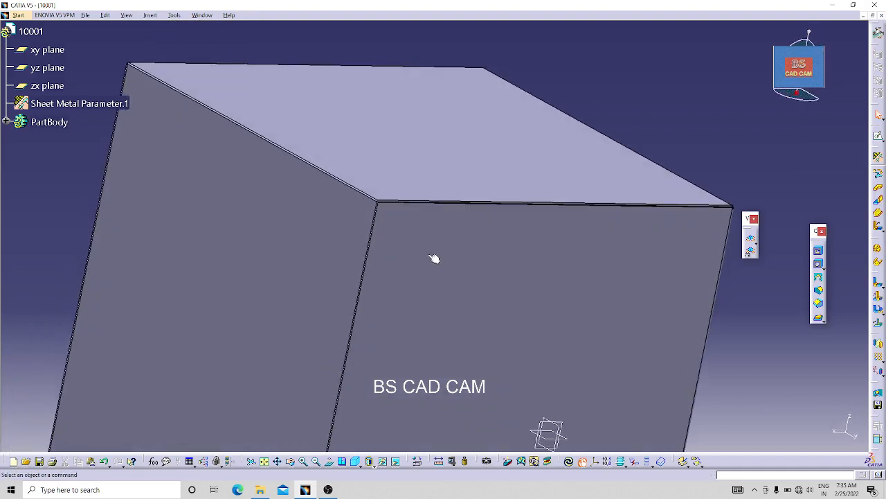
middle_drag(330, 207, 417, 163)
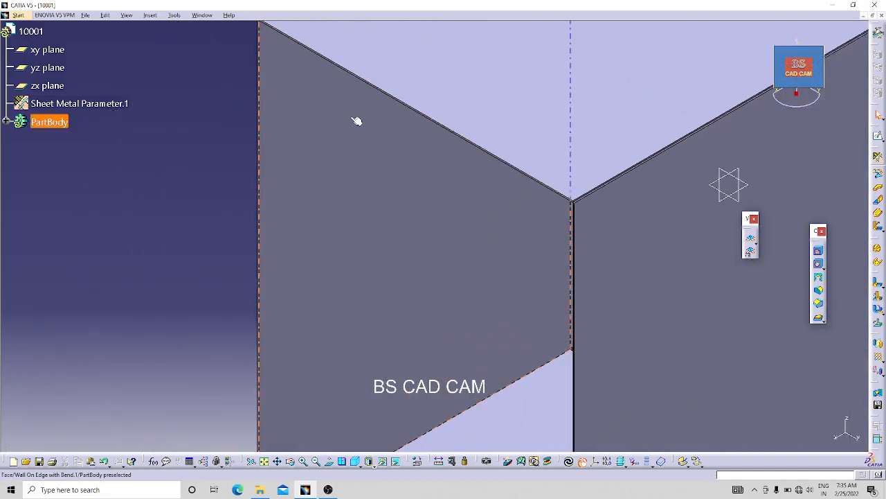
middle_drag(217, 177, 238, 210)
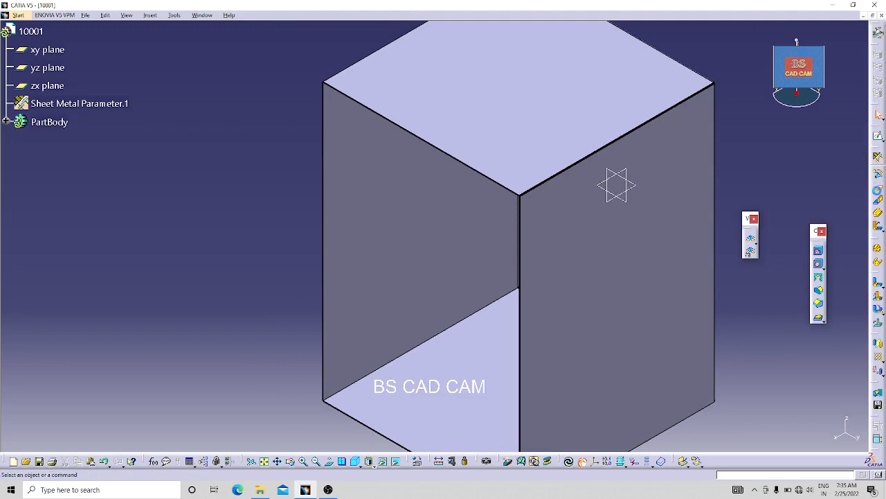
Step: Create 25 mm high Wall On Edge flanges on the upper, lower and one vertical free edge of the box's open side
click(879, 187)
click(879, 201)
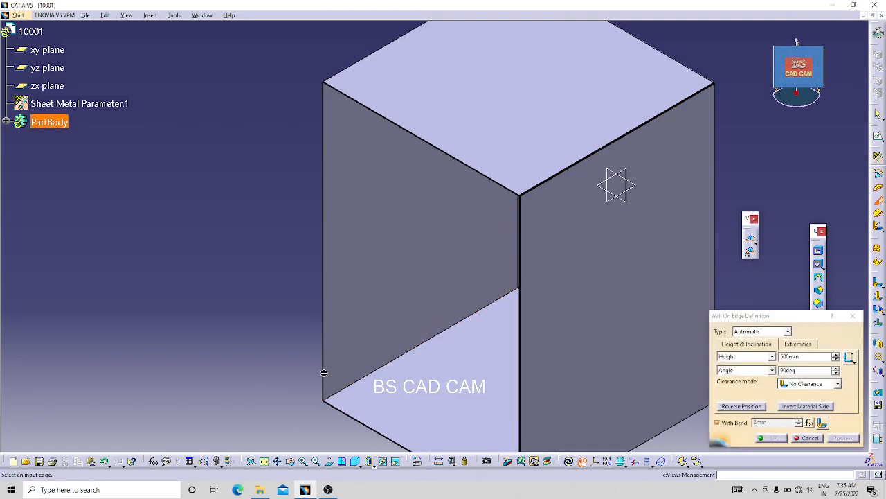
middle_drag(208, 331, 416, 145)
click(545, 110)
middle_drag(545, 110, 328, 205)
middle_drag(157, 390, 200, 231)
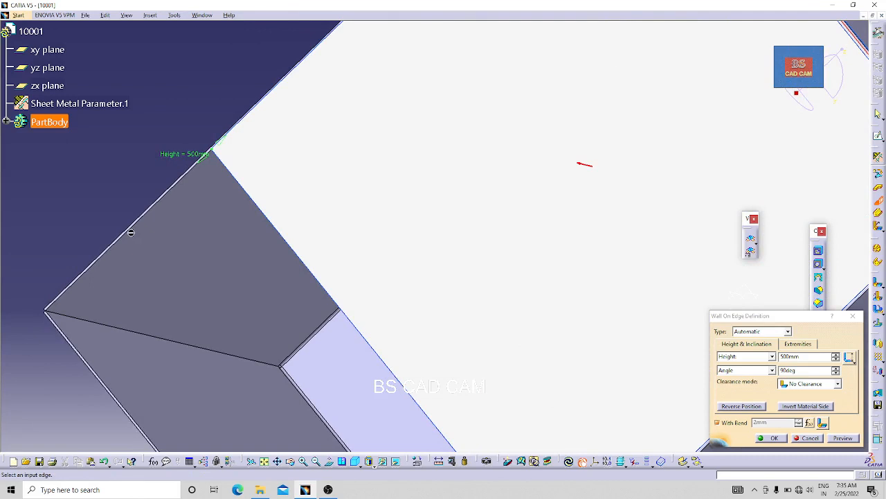
click(109, 279)
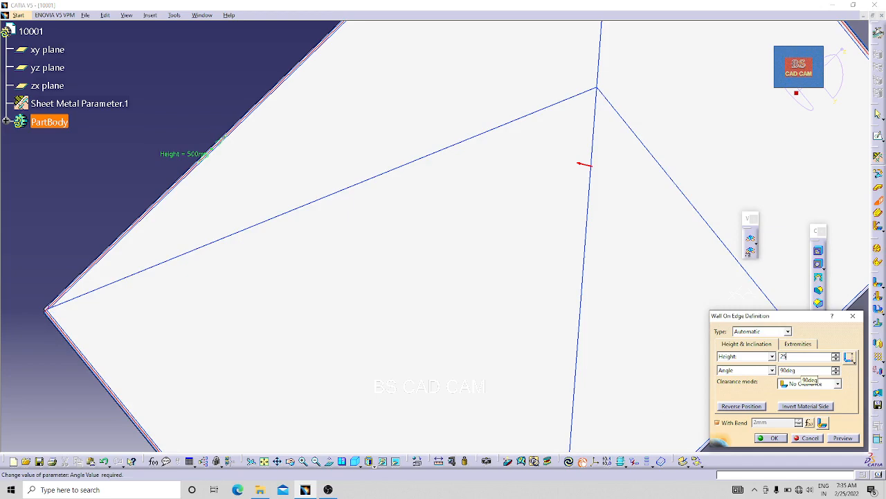
click(771, 438)
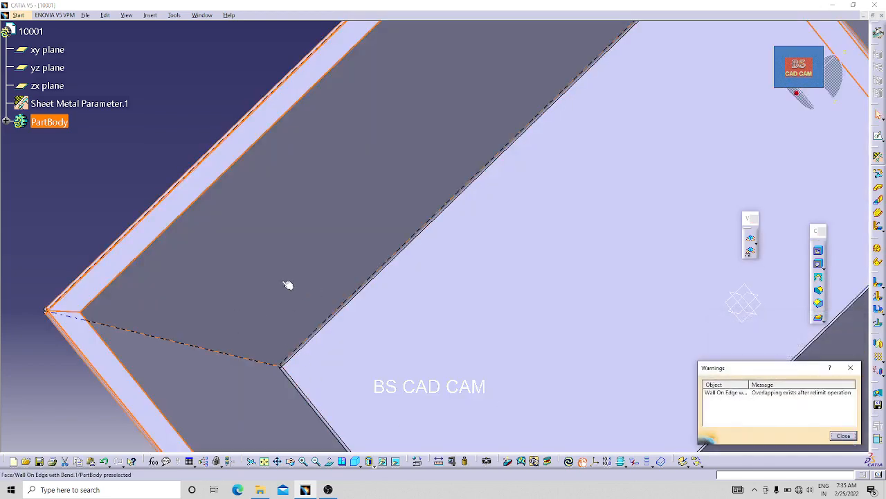
Step: Inspect the edge left without a flange, dismiss the warning, and undo the 25 mm flanges
ctrl+middle_drag(153, 125, 436, 375)
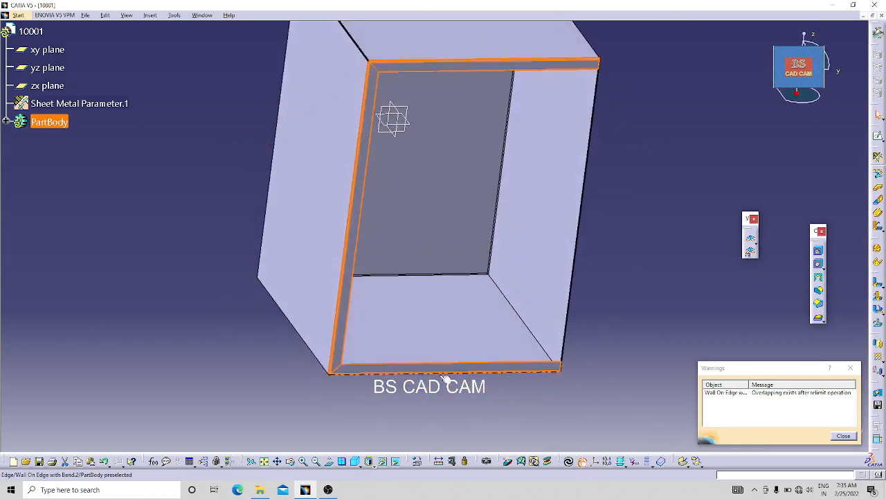
middle_drag(608, 418, 374, 279)
click(408, 278)
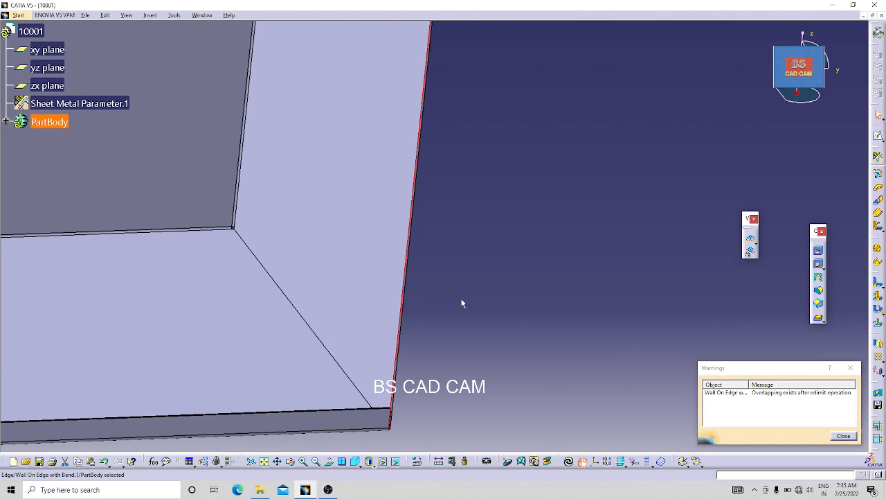
click(849, 436)
click(535, 359)
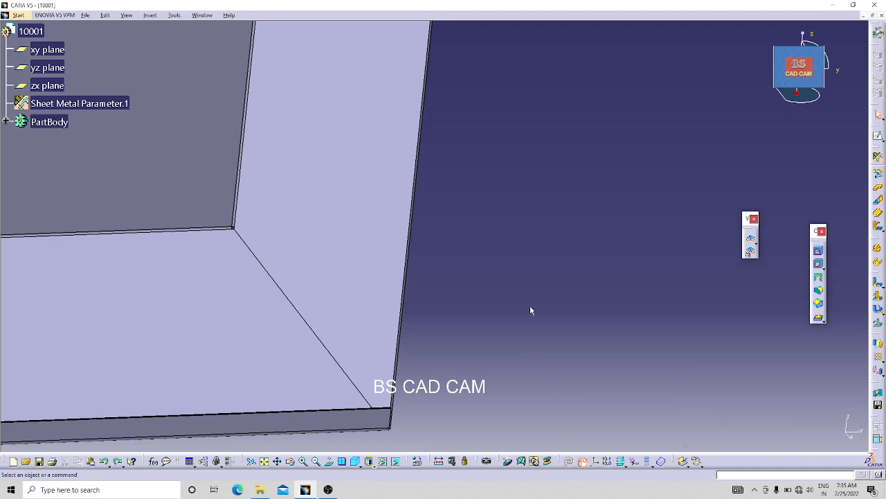
key(ctrl+z)
Step: Create a 25 mm high Wall On Edge flange at 90 degrees on the right side wall's free vertical edge
middle_drag(615, 322, 607, 363)
click(878, 204)
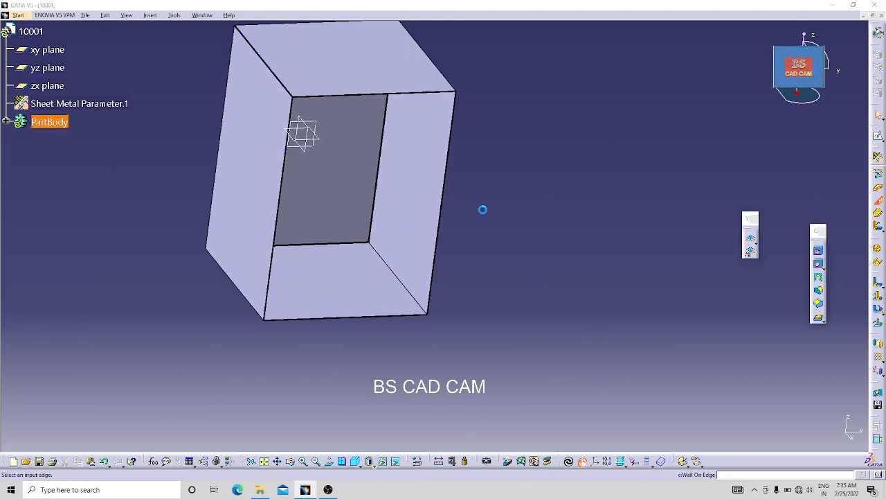
middle_drag(436, 349, 459, 242)
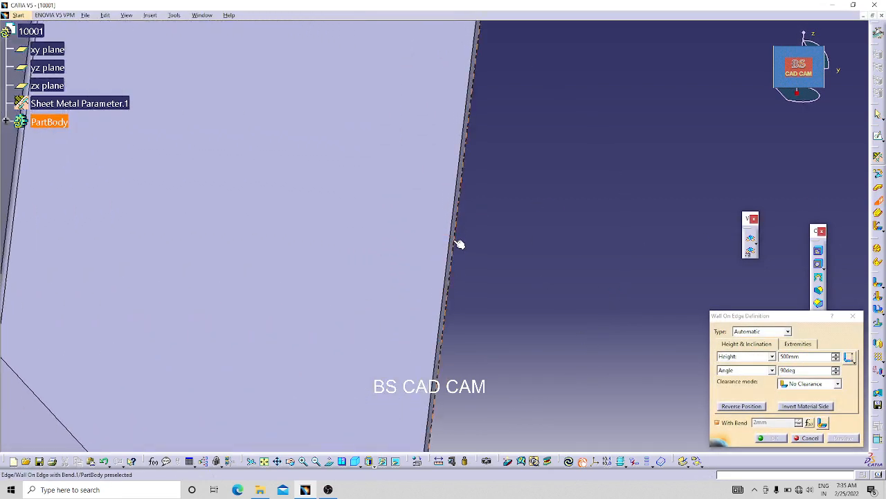
click(452, 248)
middle_drag(505, 289, 518, 363)
drag(802, 358, 765, 358)
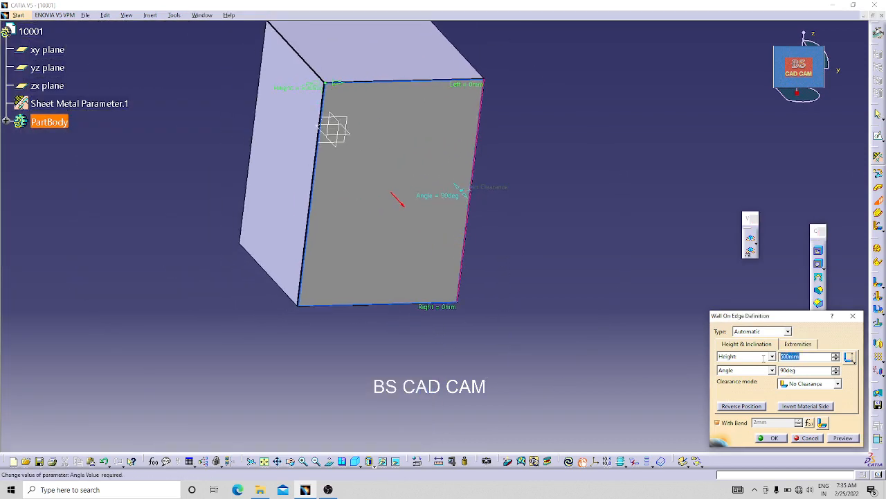
key(Return)
Step: Inspect the lower end of the single vertical flange and undo that flange
ctrl+middle_drag(459, 393, 421, 367)
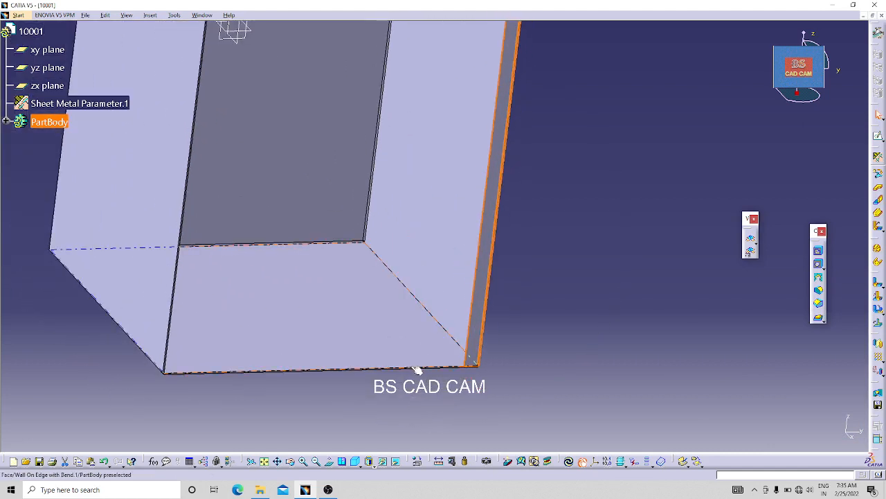
click(536, 400)
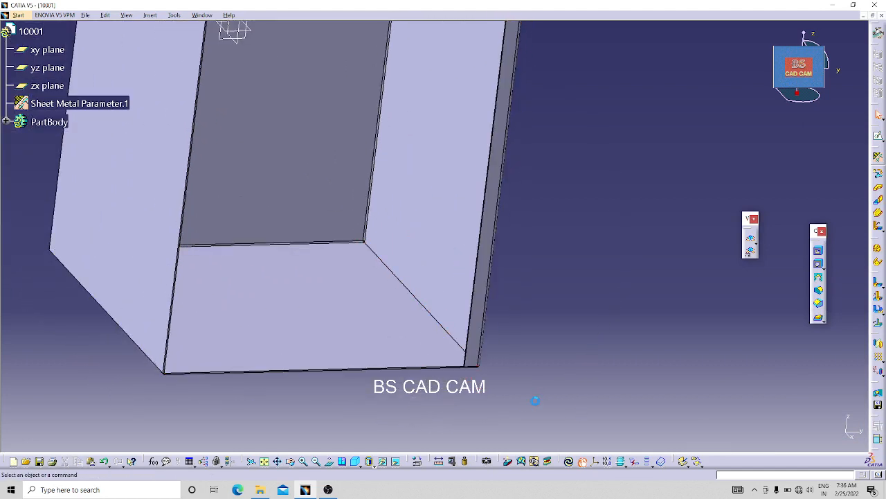
key(ctrl+z)
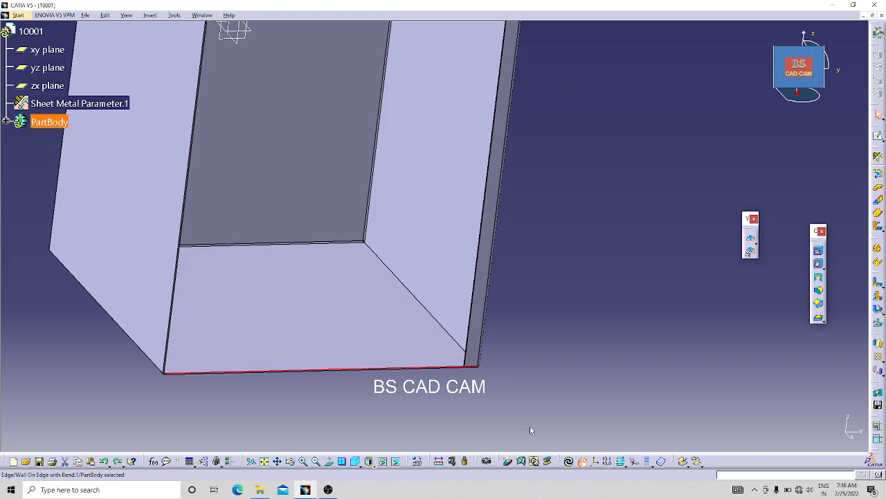
Step: Create 25 mm high Wall On Edge flanges at 90 degrees with No Clearance on all four free edges of the open side
click(475, 337)
ctrl+middle_drag(289, 403, 436, 226)
click(404, 284)
ctrl+middle_drag(380, 348, 538, 111)
ctrl+middle_drag(514, 285, 501, 147)
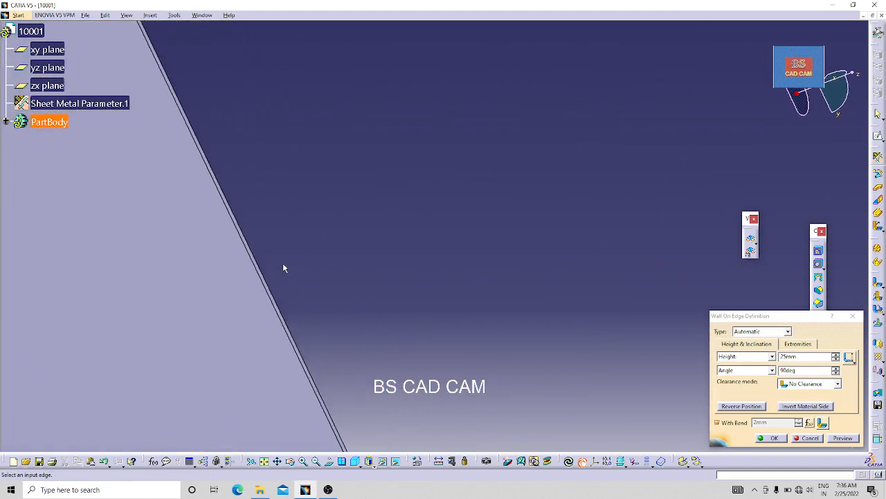
click(248, 257)
ctrl+middle_drag(380, 243, 338, 394)
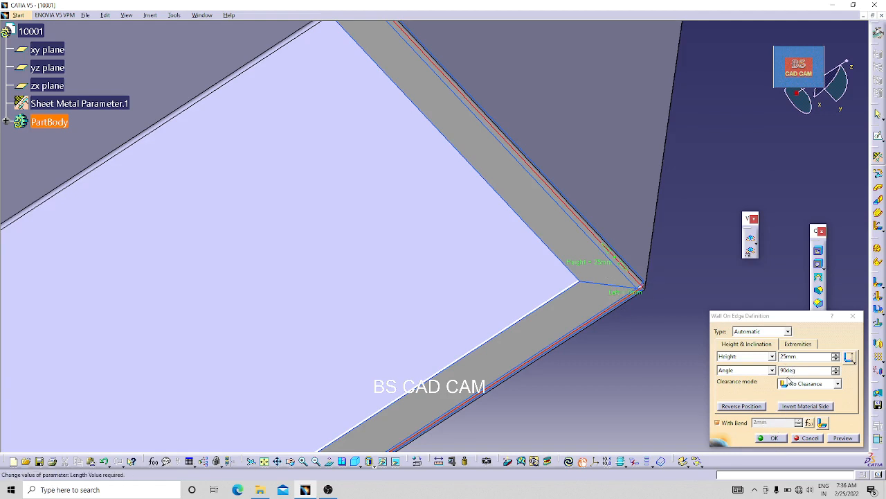
click(770, 438)
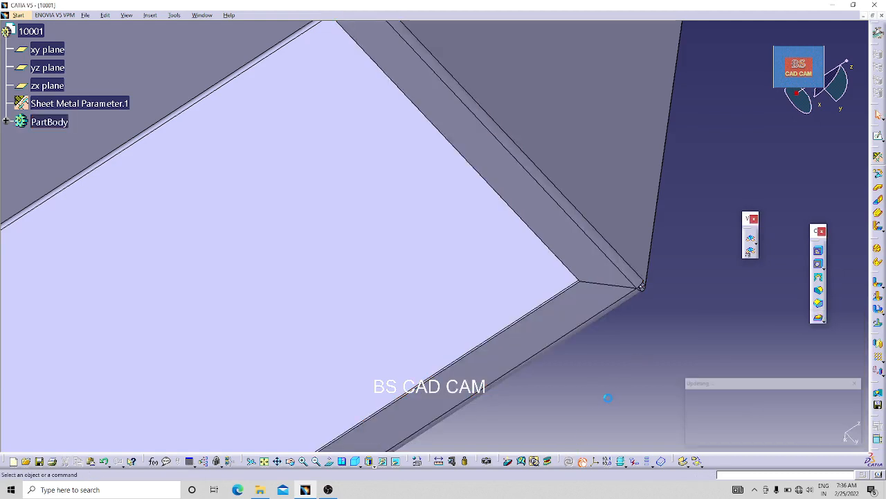
Step: Create 15 mm high Wall On Edge lips at 90 degrees with No Clearance on the inner edges of the four 25 mm flanges
click(355, 461)
middle_drag(178, 226, 179, 270)
middle_drag(204, 215, 178, 242)
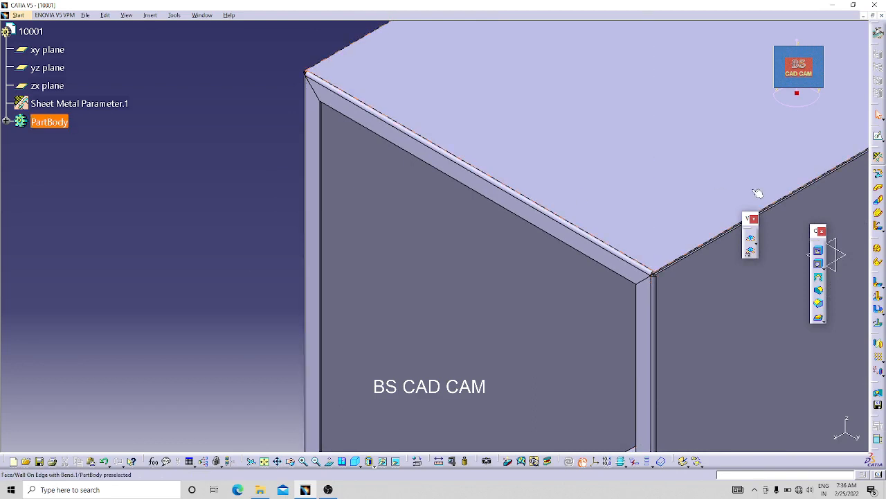
click(877, 201)
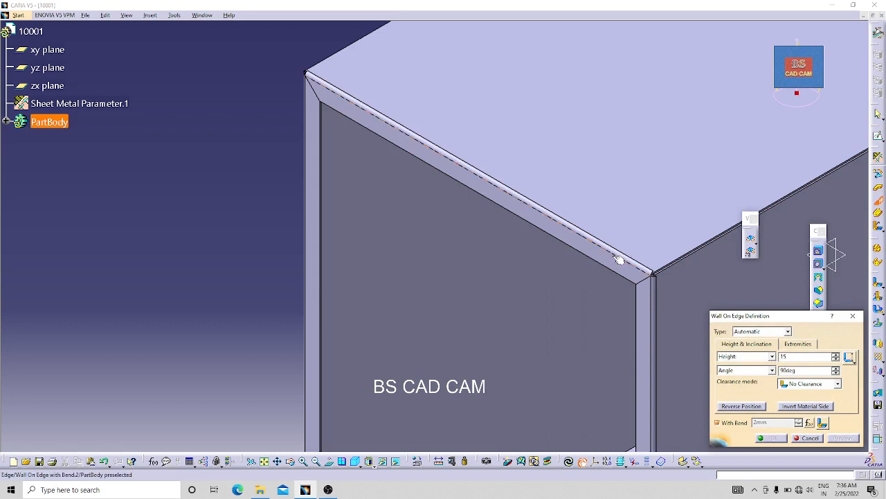
click(346, 117)
middle_drag(252, 167, 228, 240)
middle_drag(389, 371, 297, 245)
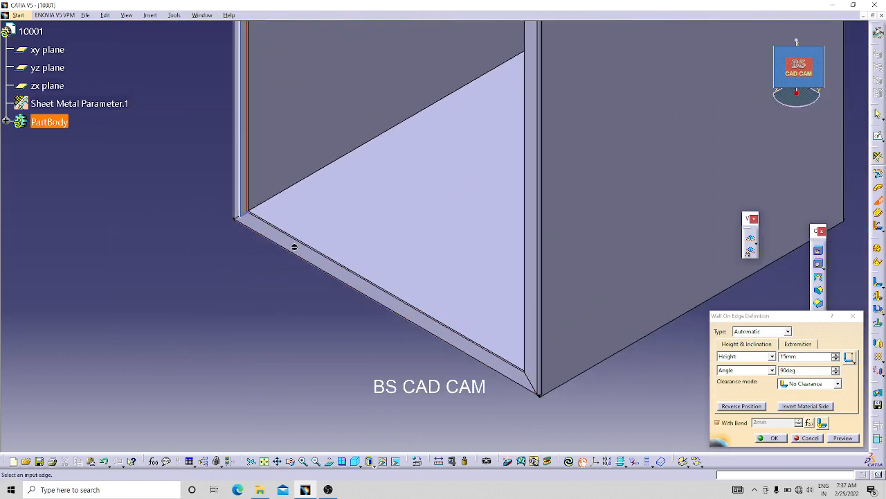
click(297, 246)
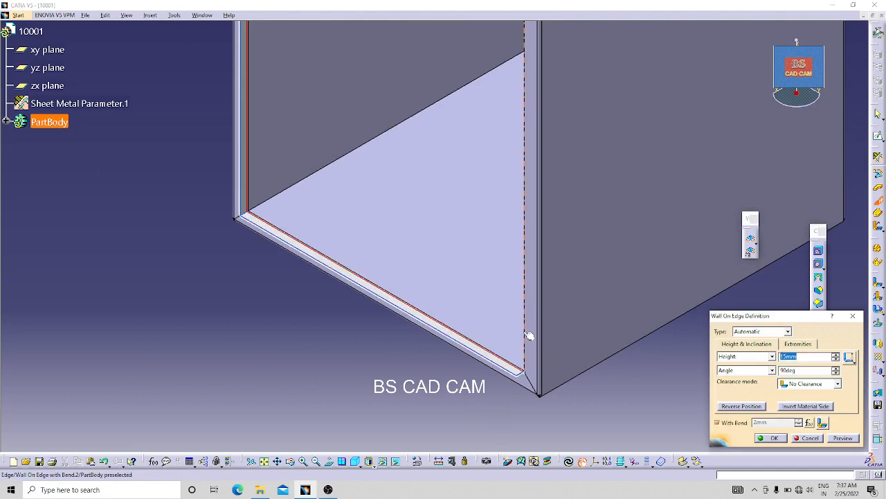
click(516, 339)
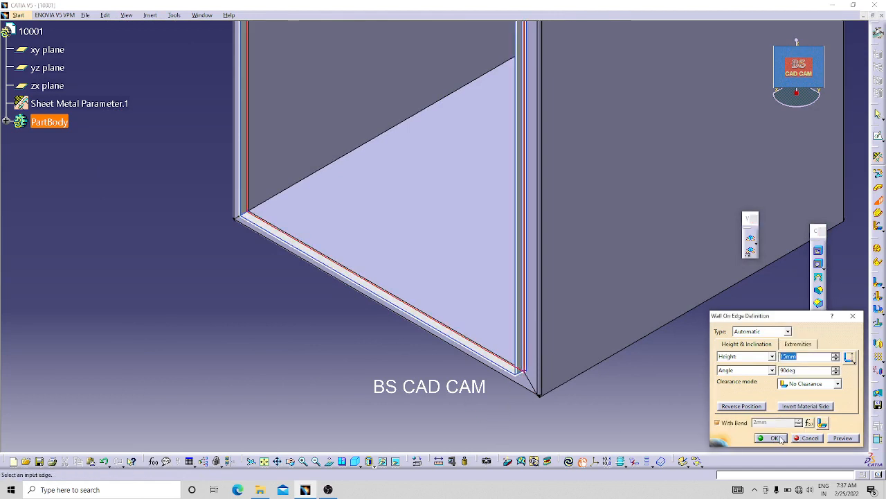
click(775, 437)
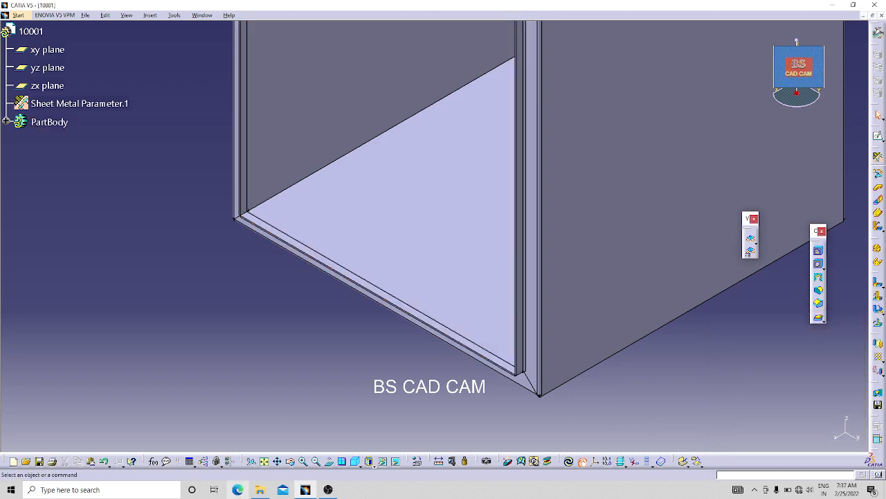
click(328, 490)
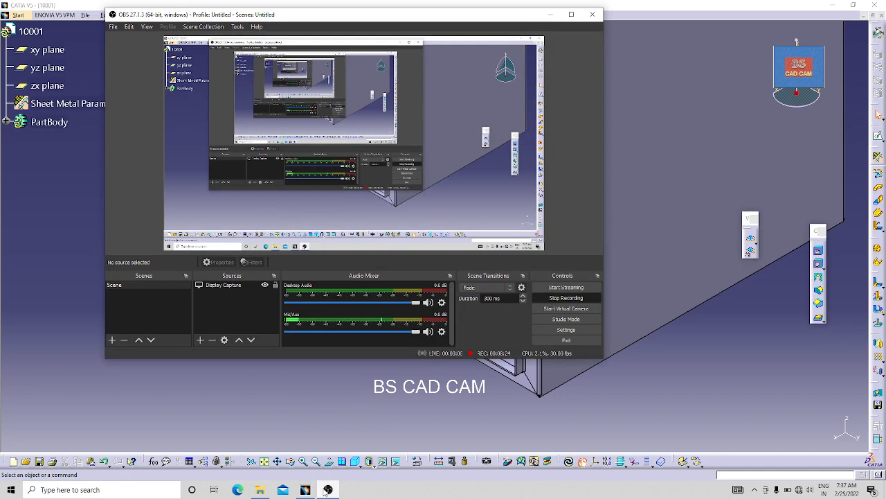
click(327, 490)
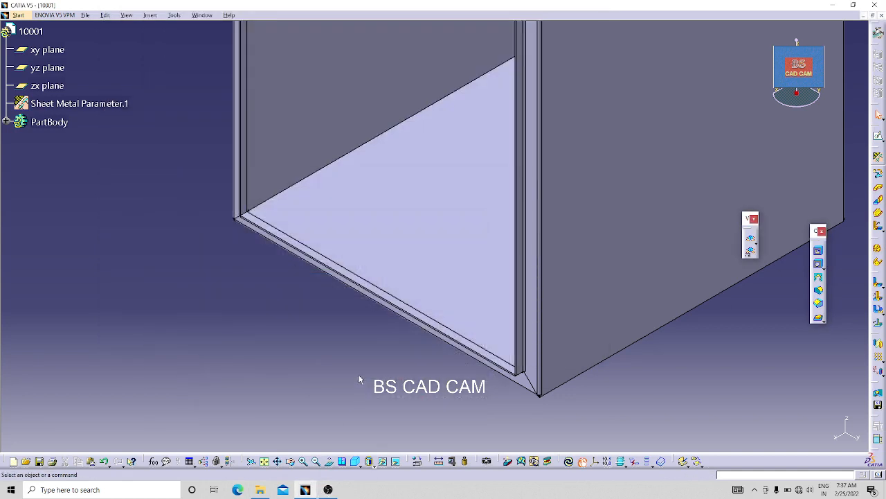
Step: Start a sketch on the outer face of the square side wall and align the view normal to it
middle_drag(364, 376, 384, 429)
middle_drag(565, 311, 453, 254)
middle_drag(326, 362, 414, 215)
middle_drag(491, 289, 621, 192)
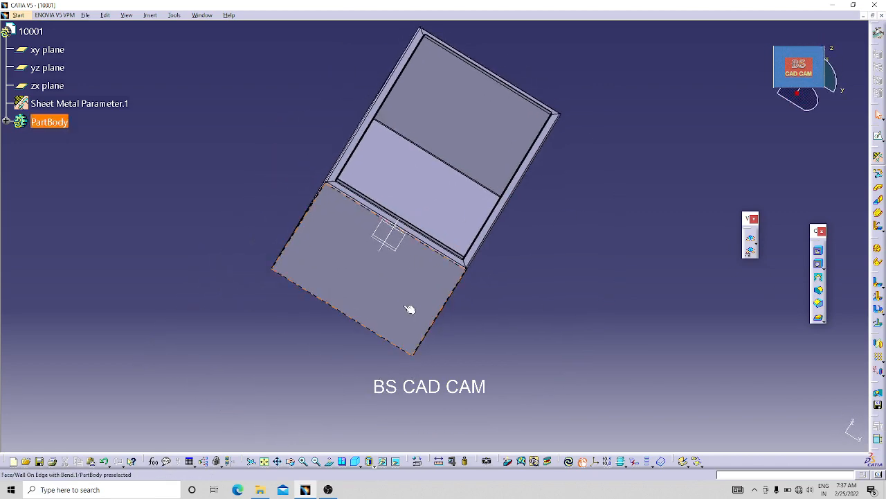
click(878, 137)
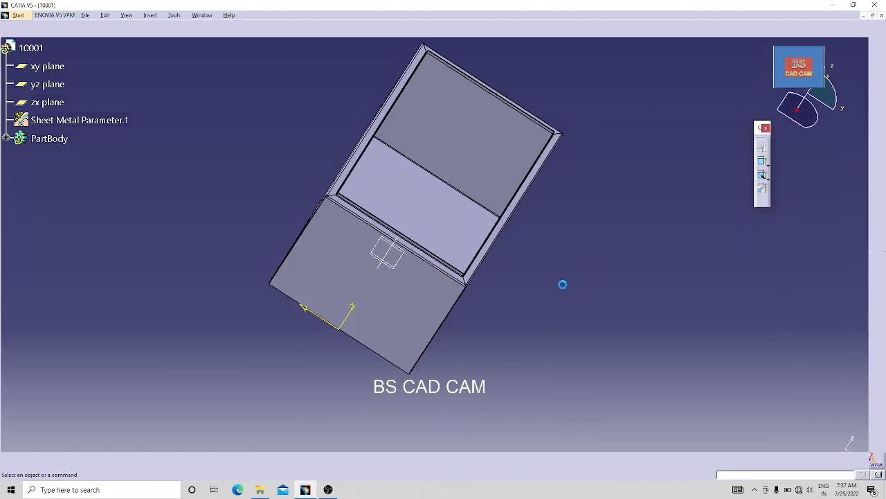
middle_drag(268, 333, 279, 288)
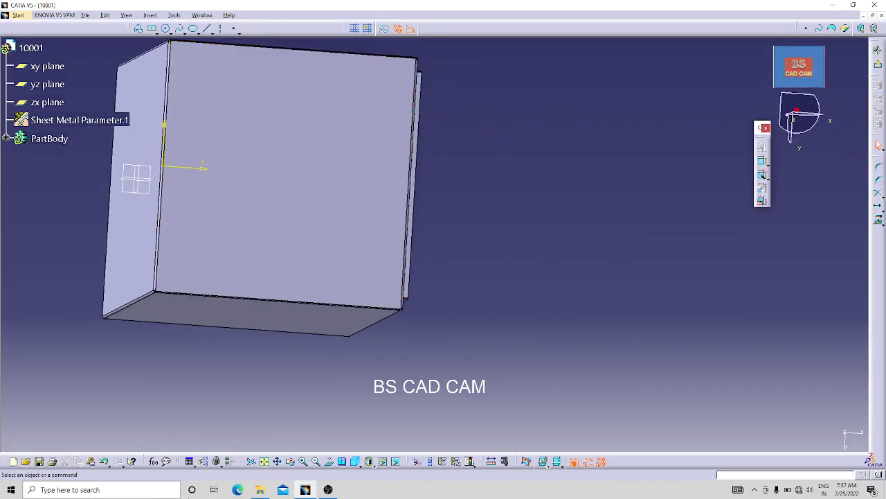
click(265, 463)
click(282, 462)
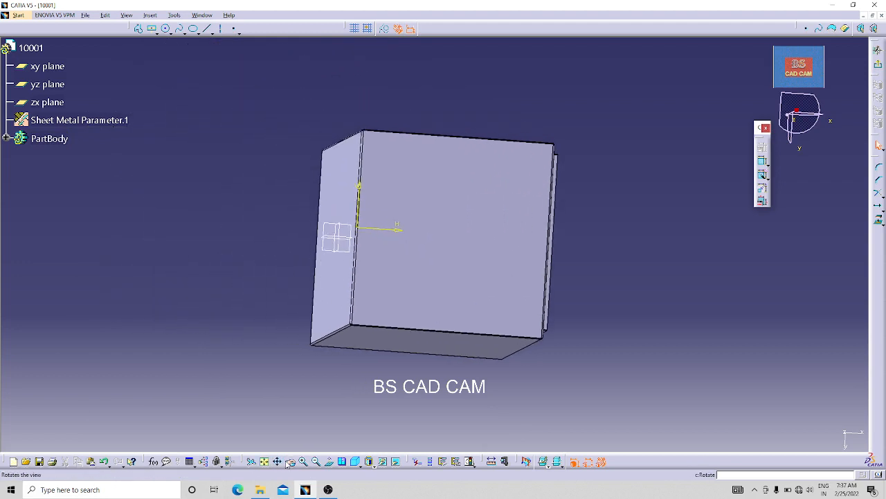
click(265, 462)
click(329, 461)
drag(416, 318, 355, 410)
middle_drag(354, 410, 356, 337)
middle_drag(310, 307, 360, 302)
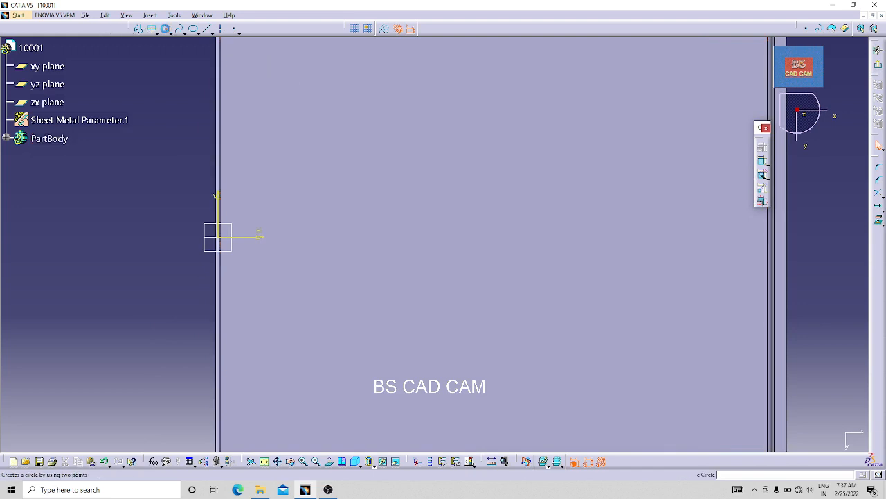
Step: Sketch a circle centred on the horizontal axis near the wall's edge and set its diameter to 75 mm
click(167, 30)
click(278, 234)
click(294, 196)
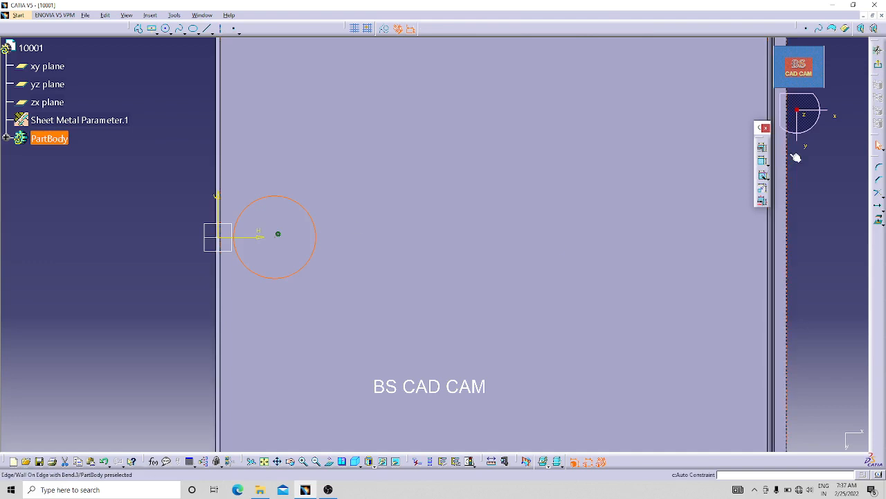
click(763, 161)
click(308, 211)
click(159, 167)
double_click(162, 171)
text(75mm)
key(Return)
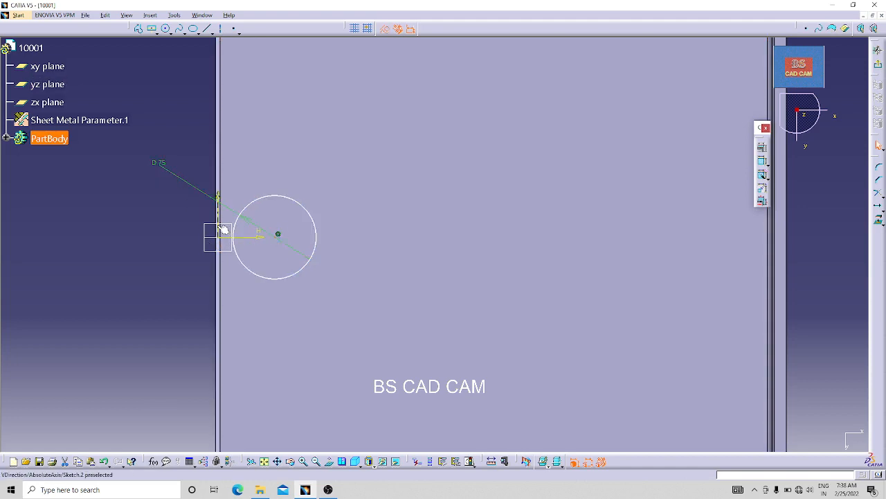
Step: Dimension the 75 mm circle's centre at 50 mm from the vertical sketch axis
click(762, 161)
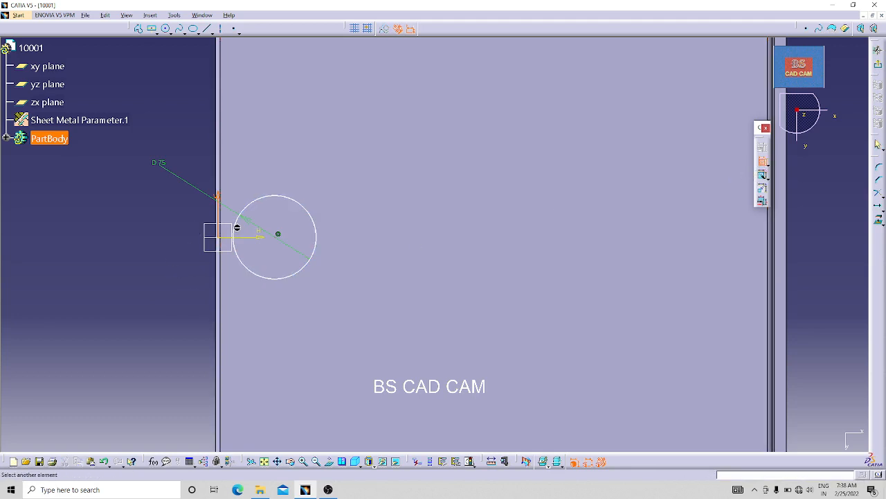
click(277, 236)
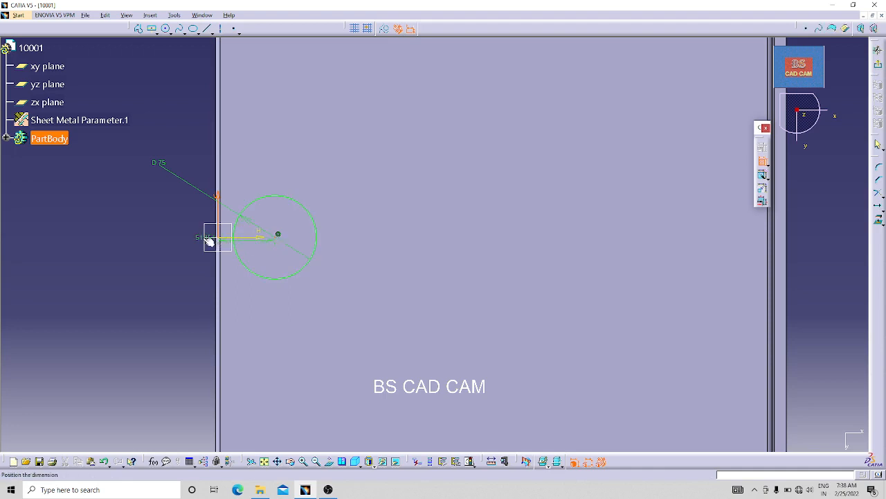
click(111, 319)
double_click(115, 317)
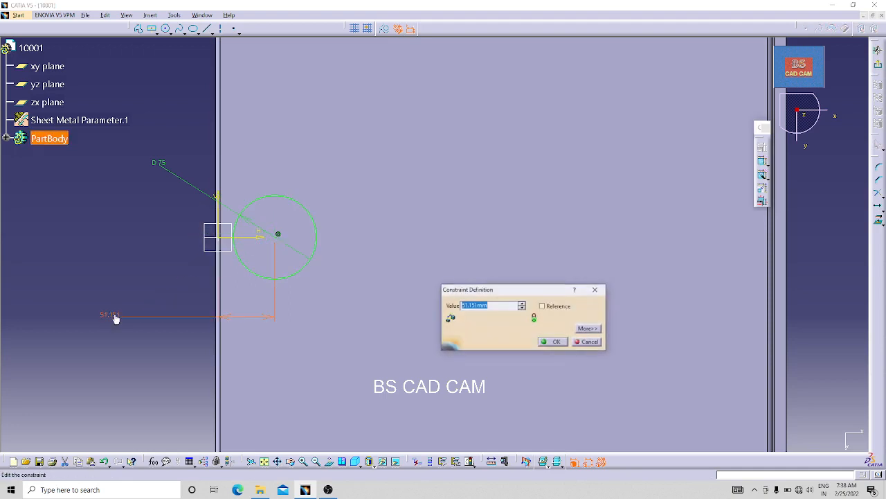
text(50)
key(Return)
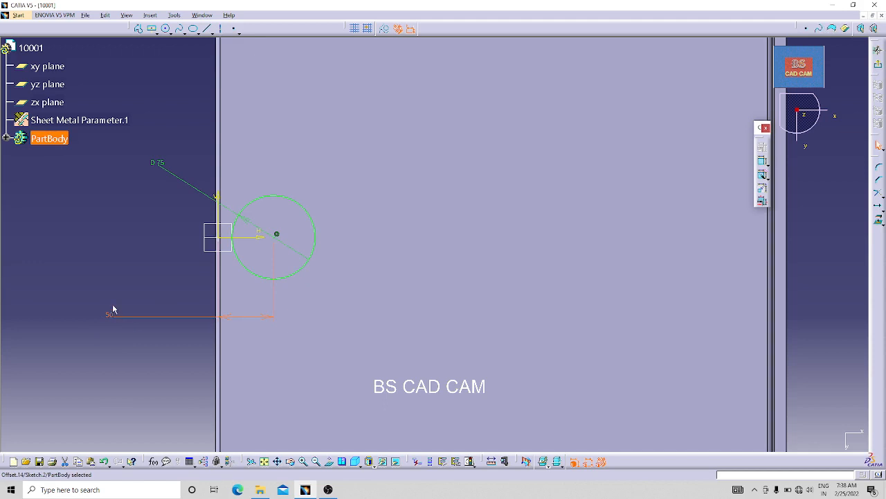
click(110, 265)
middle_drag(110, 265, 142, 263)
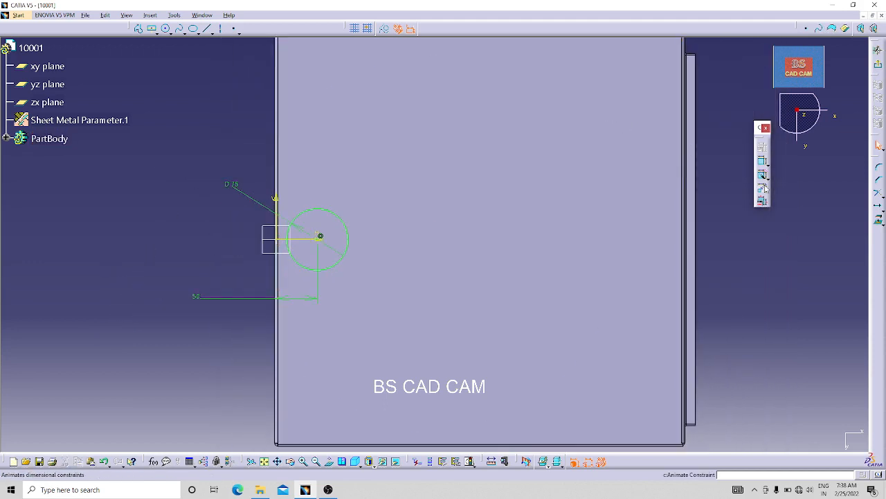
Step: Sketch a second circle directly above the first one and set its diameter to 50 mm
click(167, 29)
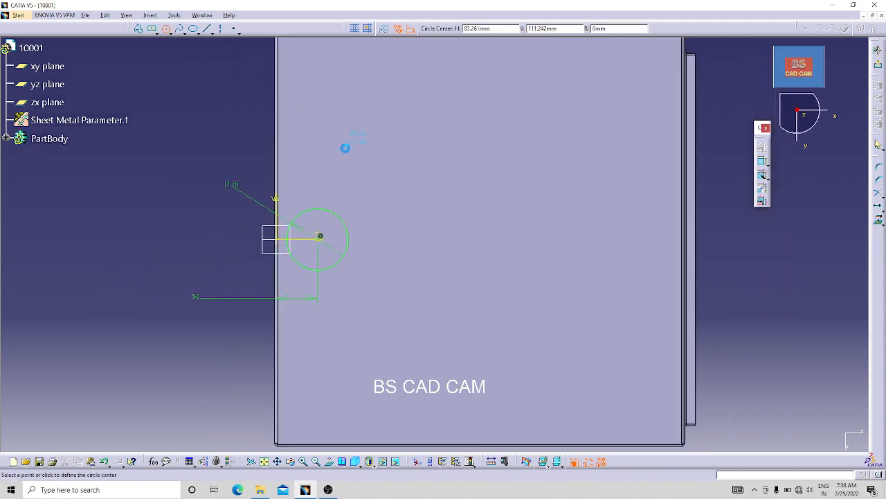
click(317, 136)
click(350, 165)
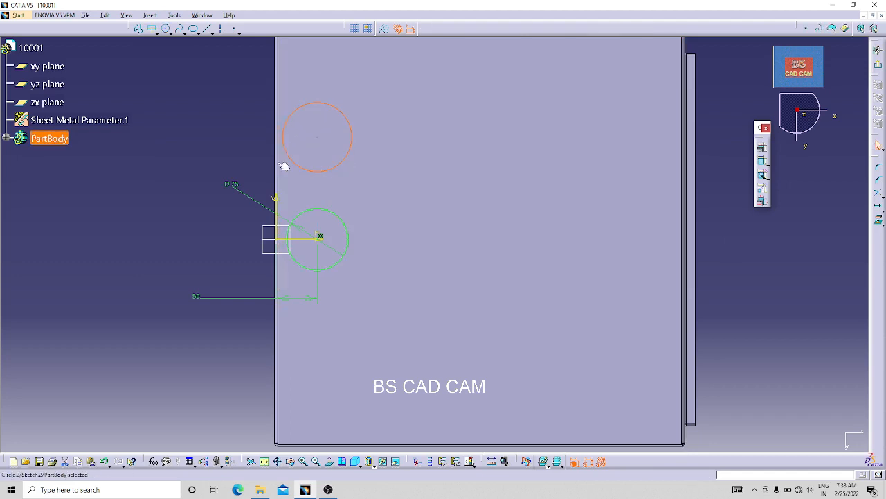
click(762, 161)
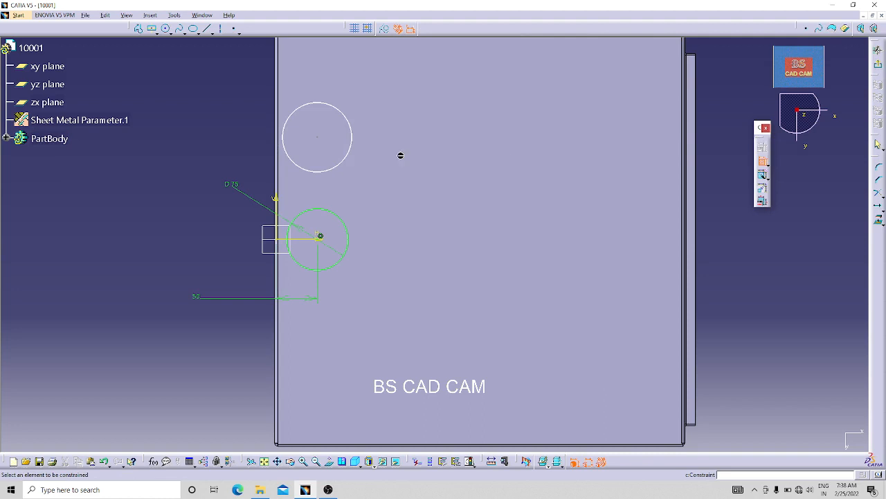
click(302, 109)
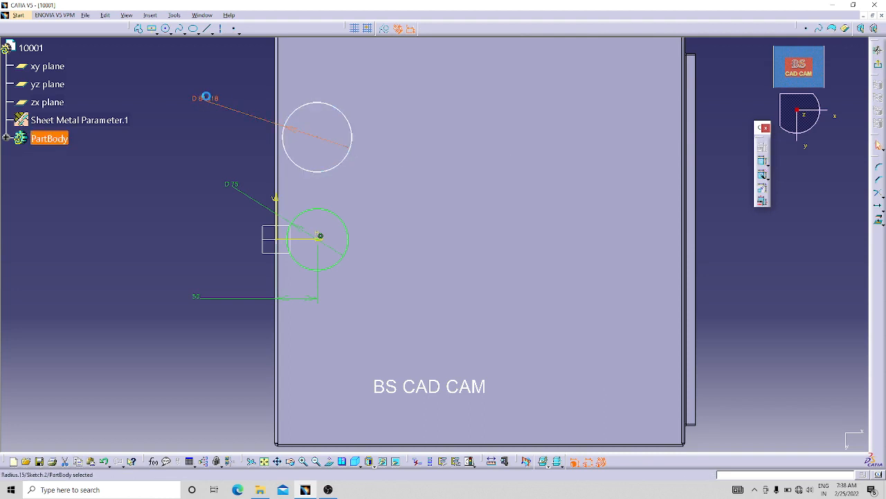
double_click(215, 106)
text(50)
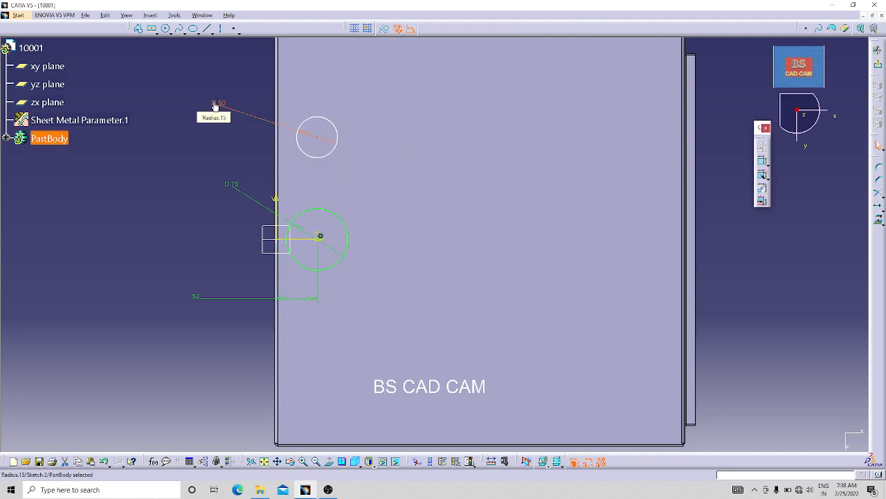
key(Return)
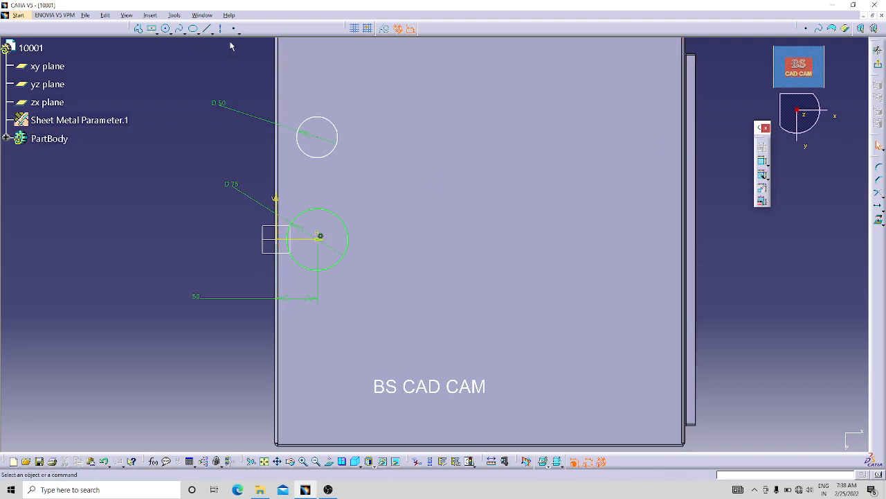
Step: Connect the centres of the two circles with a line and make it a construction element
click(212, 33)
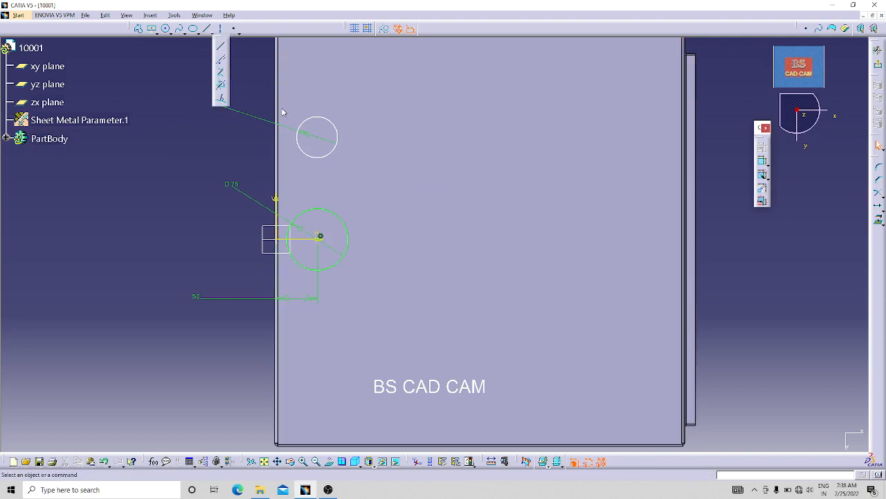
click(220, 47)
click(318, 137)
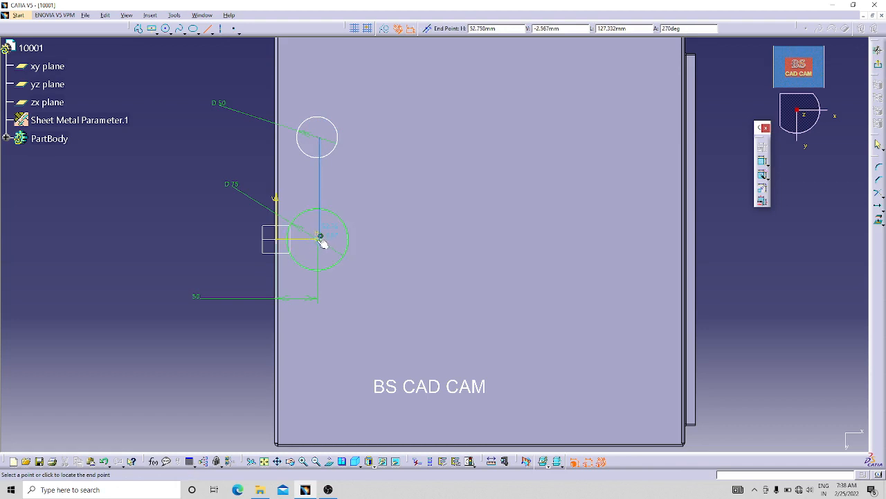
click(321, 240)
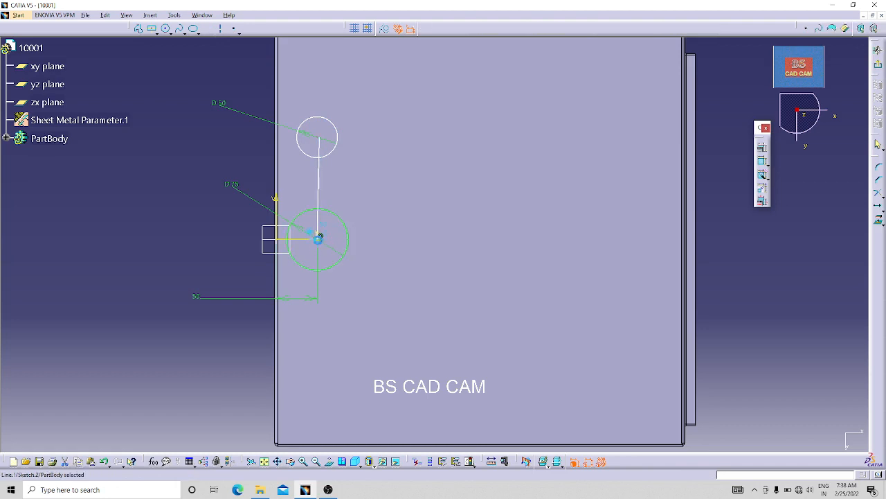
click(325, 173)
Step: Set the length of the construction line between the two circles to 125 mm
click(763, 147)
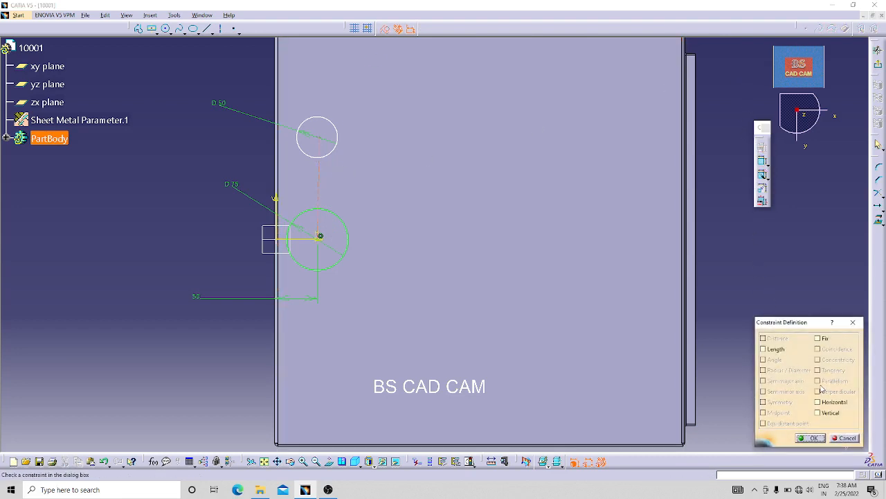
click(216, 145)
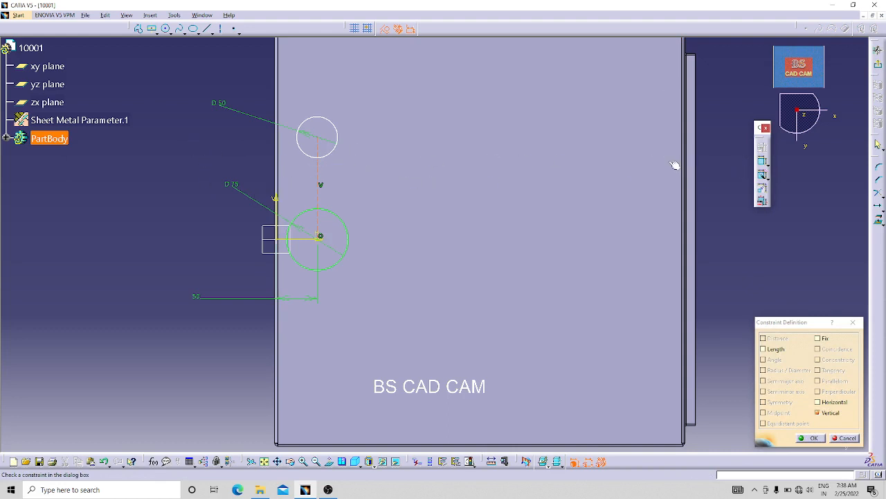
click(763, 160)
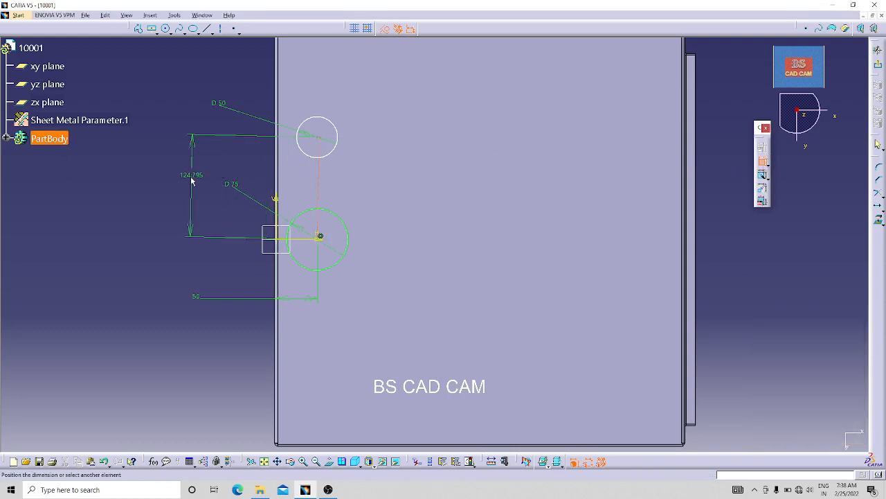
double_click(192, 178)
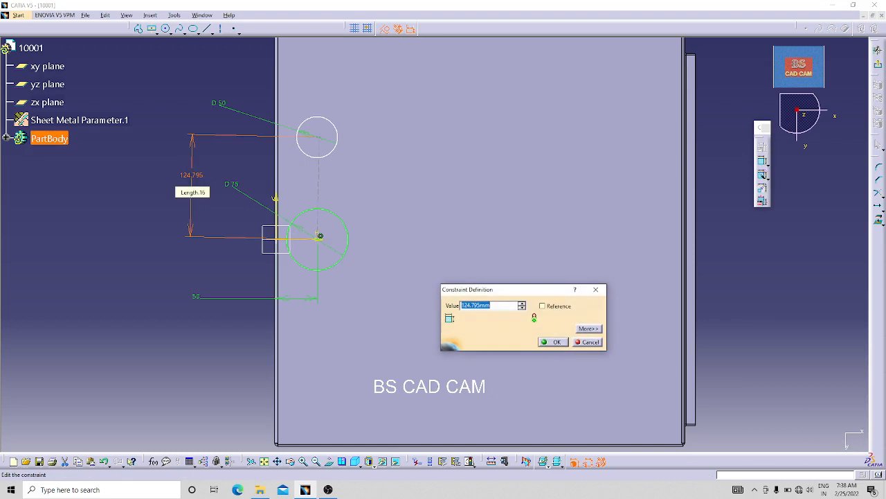
key(Return)
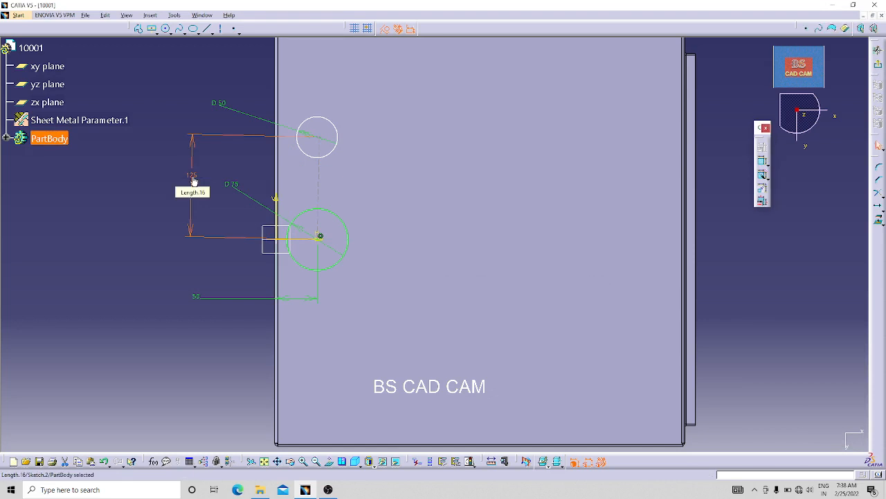
click(87, 209)
Step: Constrain the 50 mm circle's centre to be coincident with the upper endpoint of the construction line
middle_drag(268, 231, 302, 98)
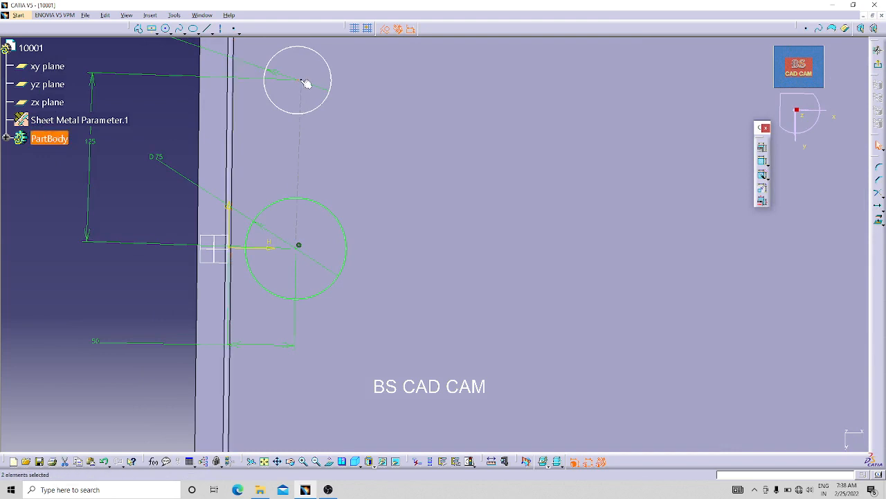
click(879, 146)
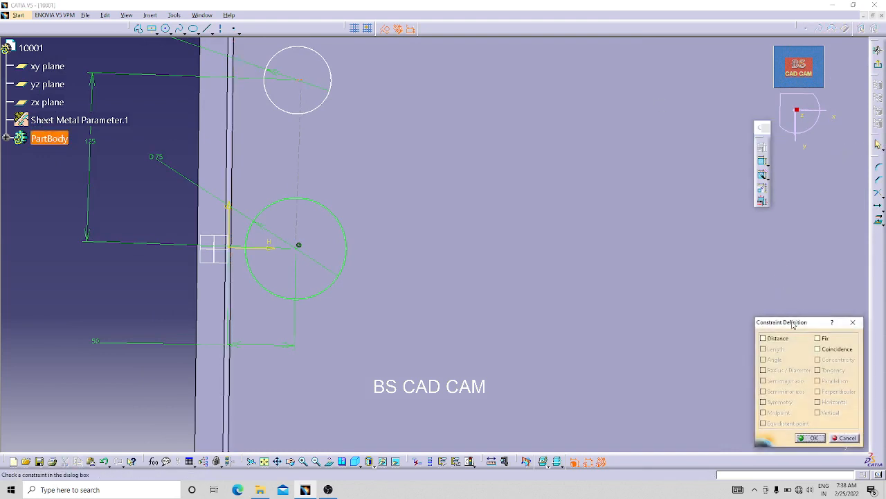
click(818, 350)
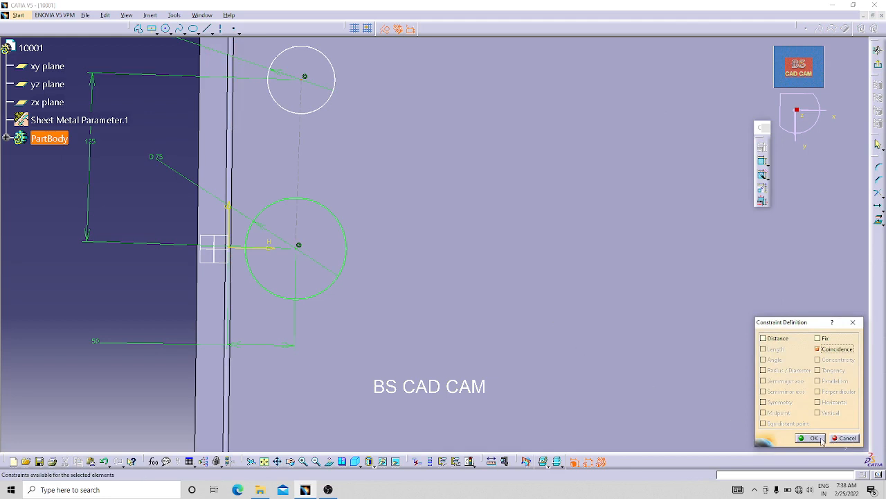
click(822, 439)
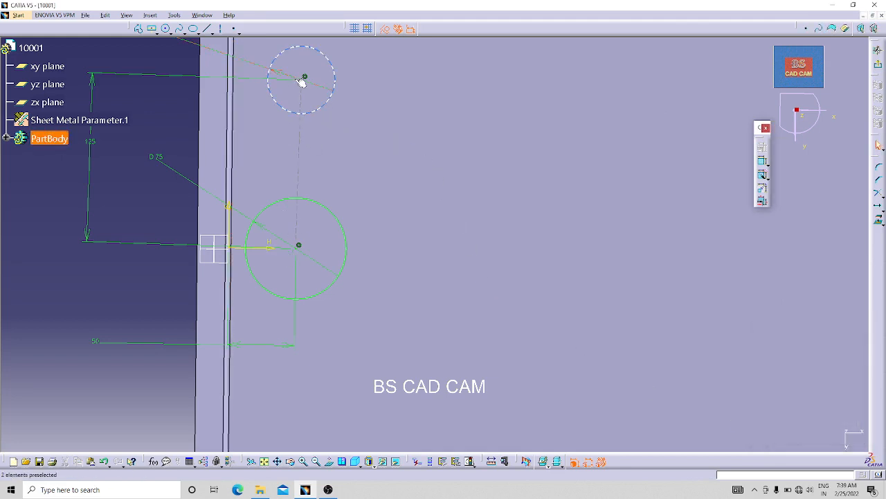
Step: Constrain the construction line between the circle centres to be vertical
right_click(298, 138)
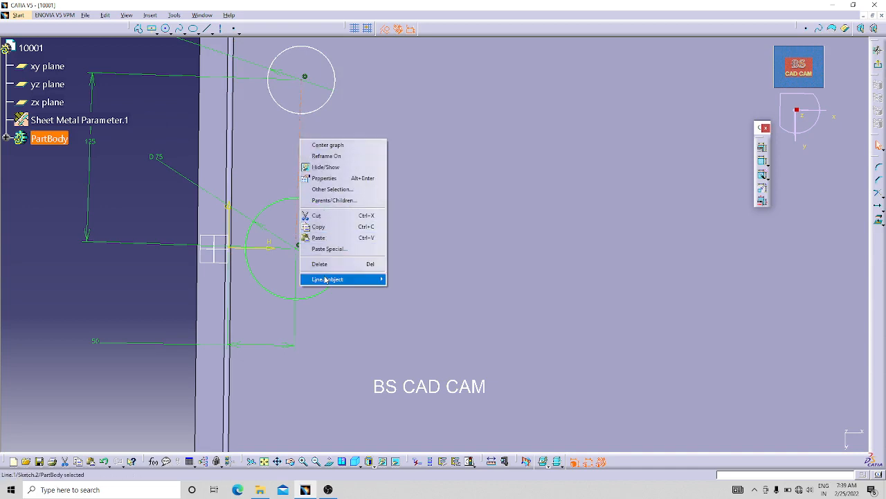
mouse_move(326, 279)
click(419, 316)
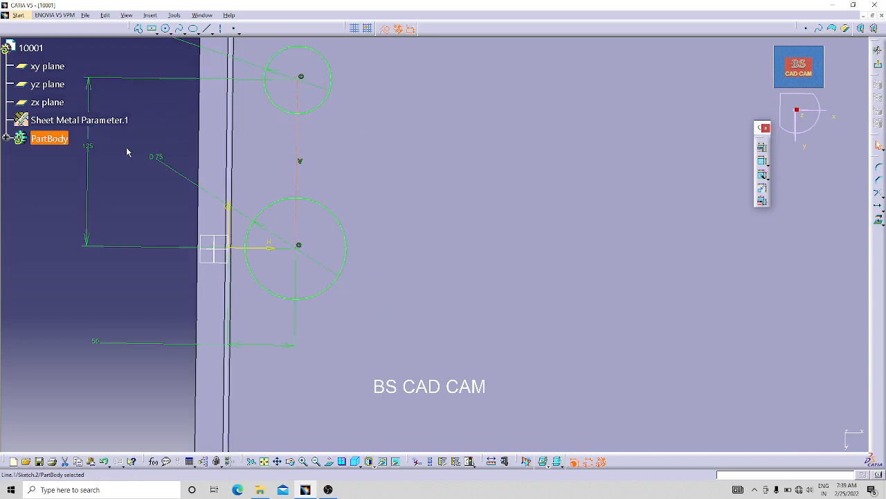
click(143, 182)
Step: Mirror the 50 mm circle about the sketch's horizontal axis
middle_drag(142, 183, 168, 259)
middle_drag(377, 276, 453, 247)
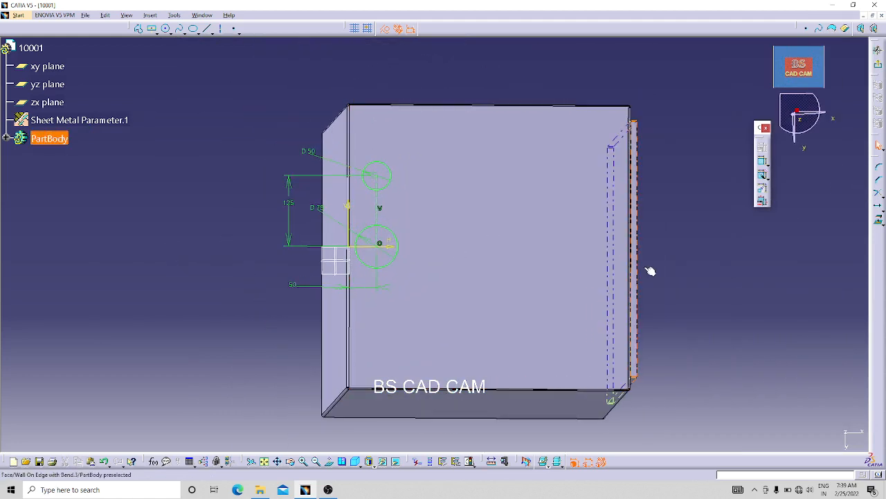
click(880, 196)
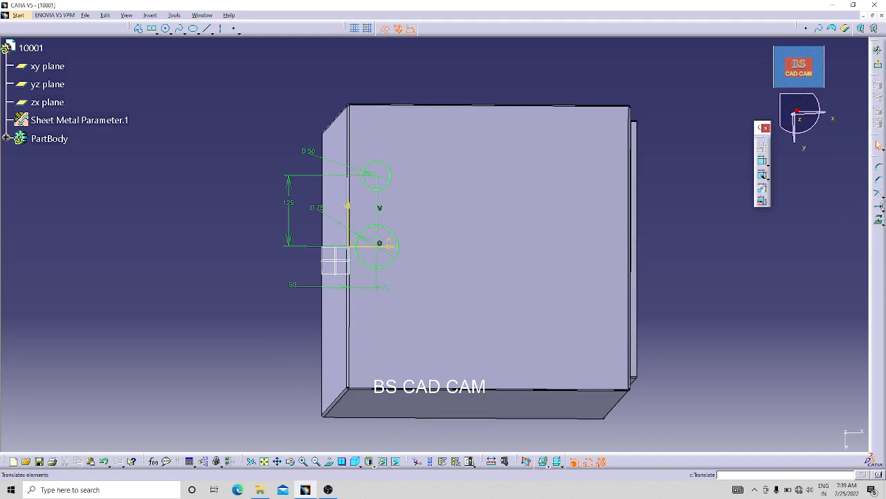
click(880, 207)
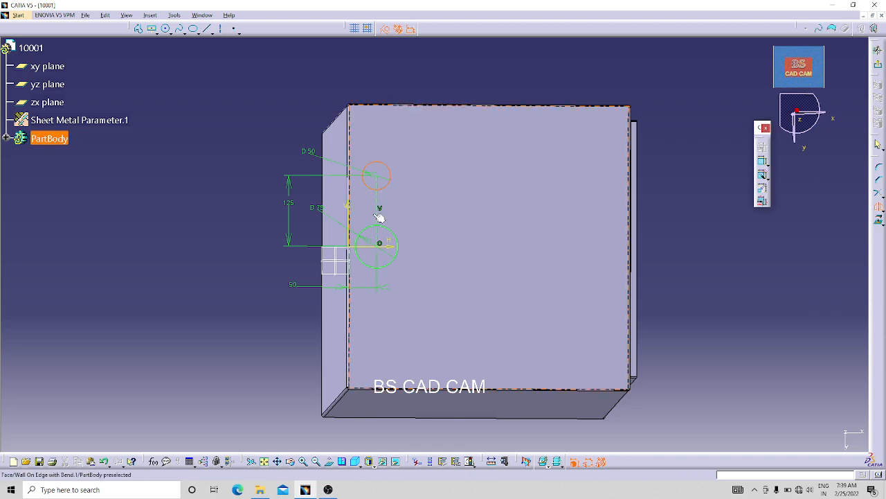
click(392, 246)
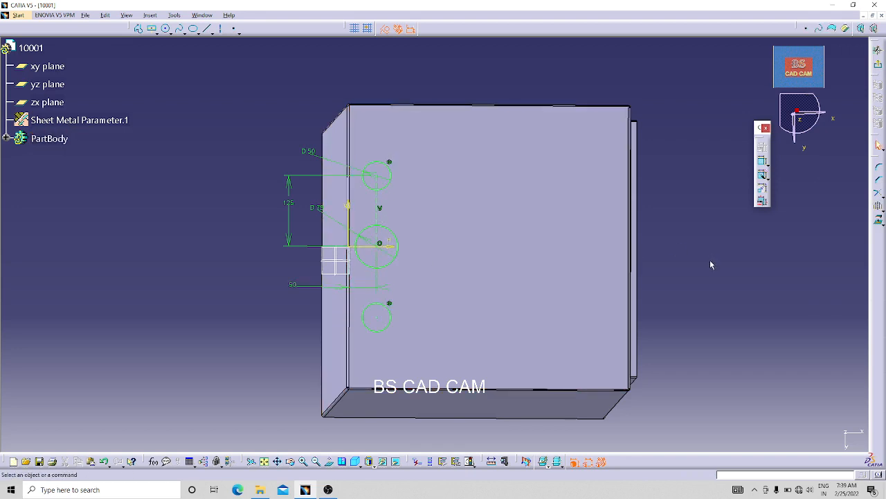
Step: Finish the sketch and cut the three circles through the wall with a sheetmetal standard Cutout, end limit Up to next
click(878, 66)
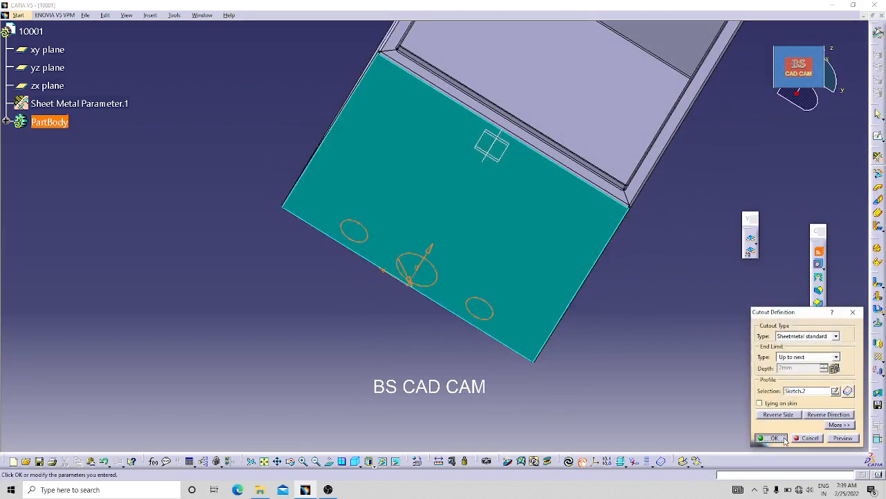
click(774, 438)
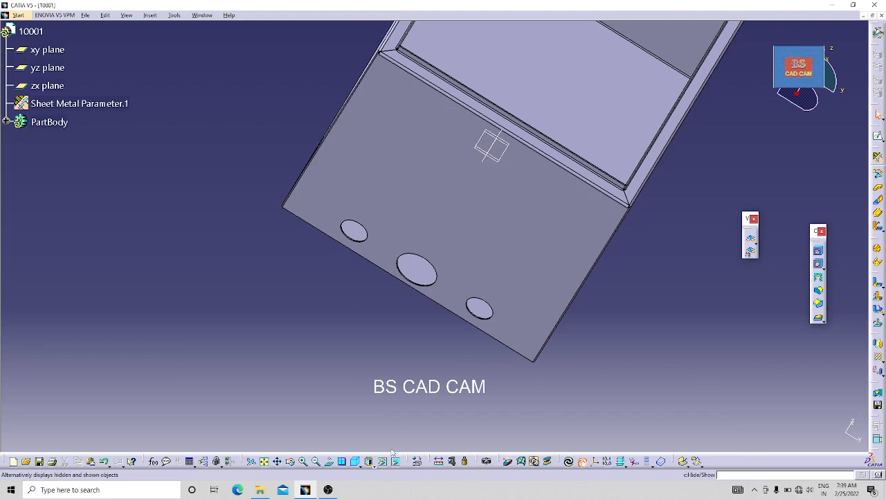
Step: Start a sketch on the outer face of the adjacent side wall and draw a centred rectangle about 160 by 61 mm in its upper part
click(368, 460)
mouse_move(374, 445)
middle_down()
mouse_move(390, 423)
mouse_move(587, 367)
mouse_move(589, 256)
middle_up()
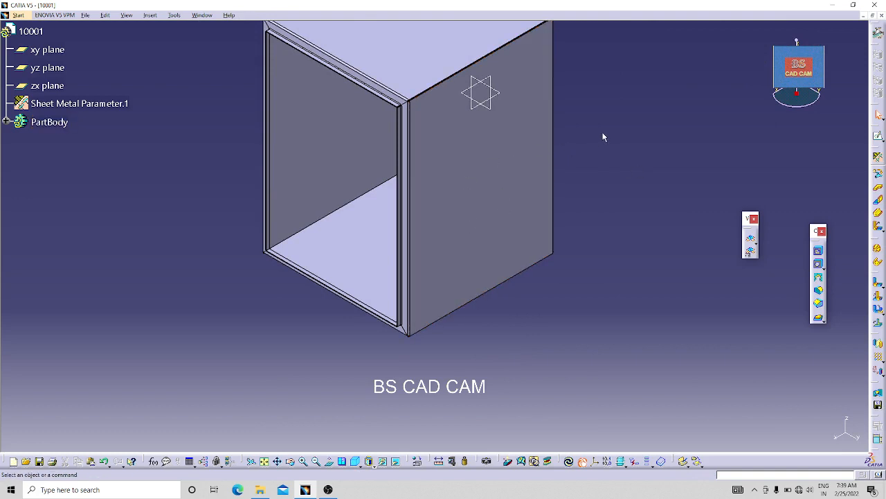
click(524, 148)
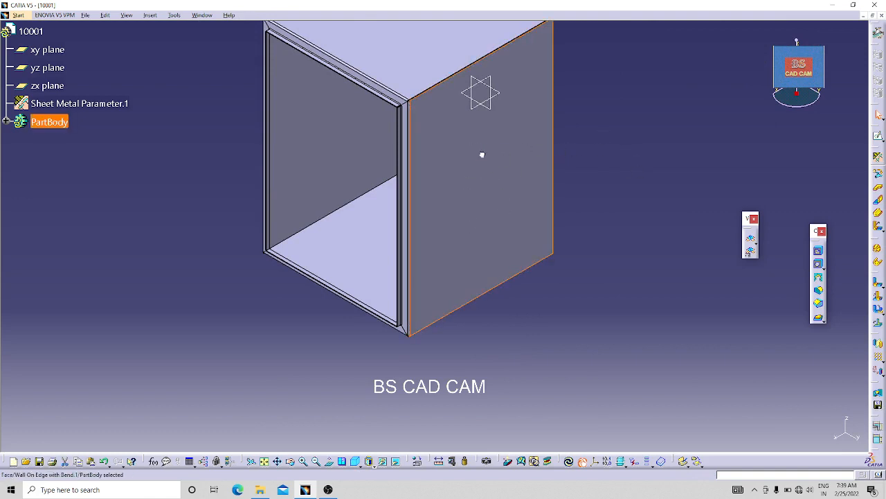
click(878, 142)
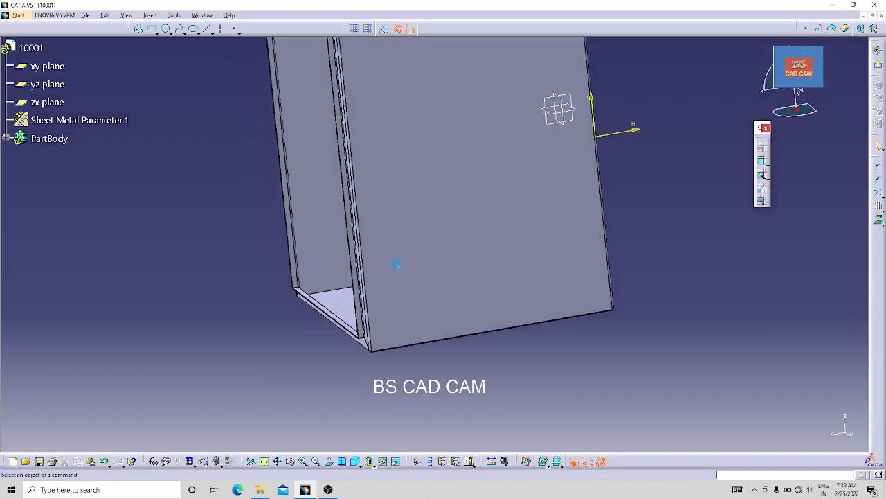
mouse_move(300, 218)
middle_down()
mouse_move(217, 255)
mouse_move(82, 226)
middle_up()
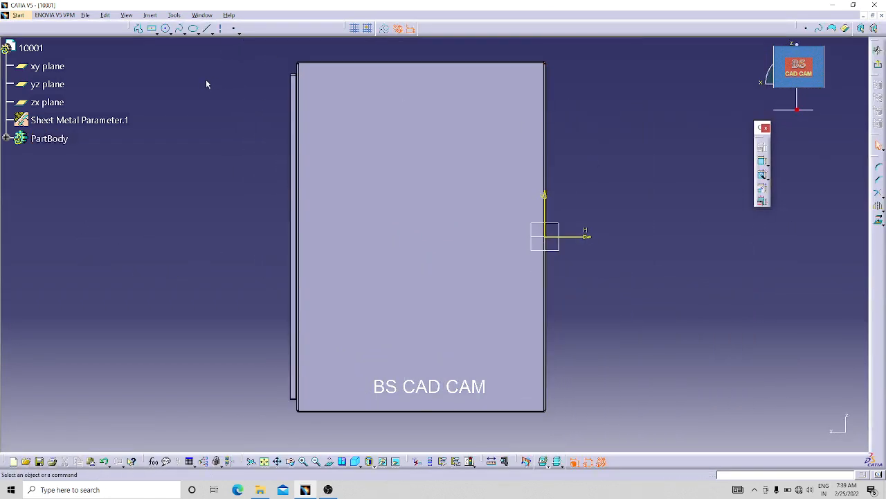
click(152, 28)
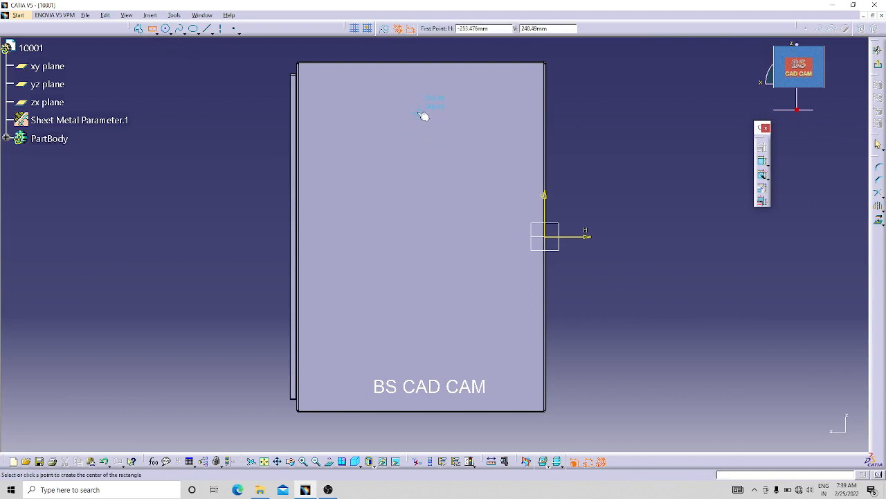
click(402, 126)
click(441, 111)
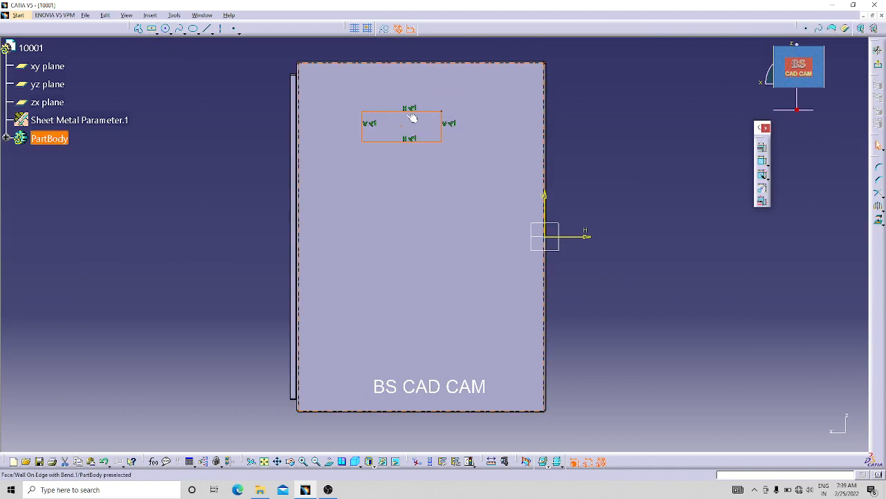
click(254, 128)
Step: Dimension the rectangle's width and set it to 160 mm
click(762, 160)
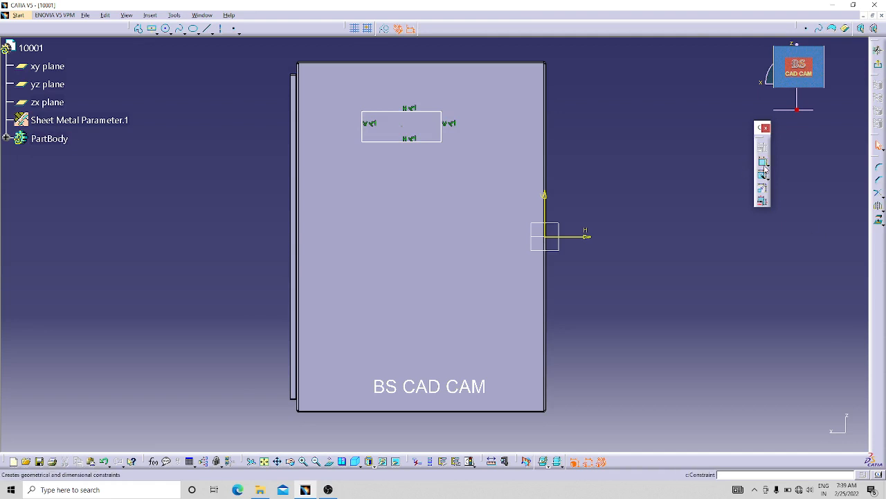
click(387, 112)
double_click(408, 54)
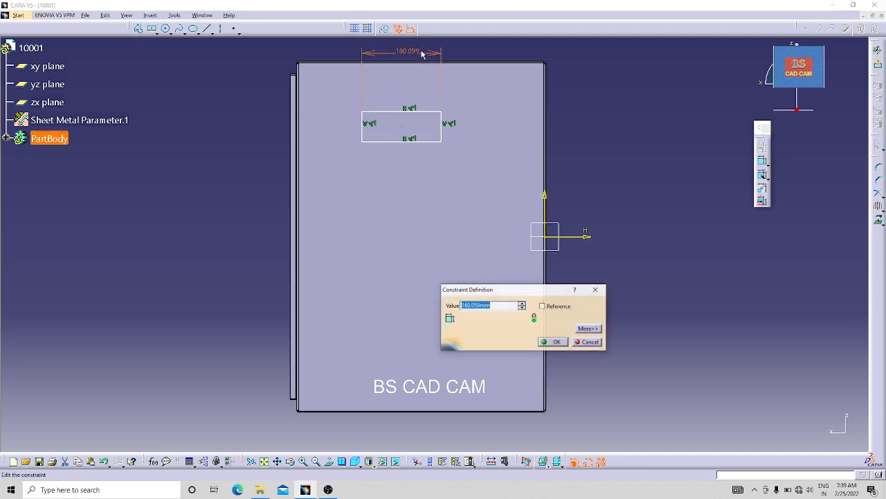
text(160)
key(Return)
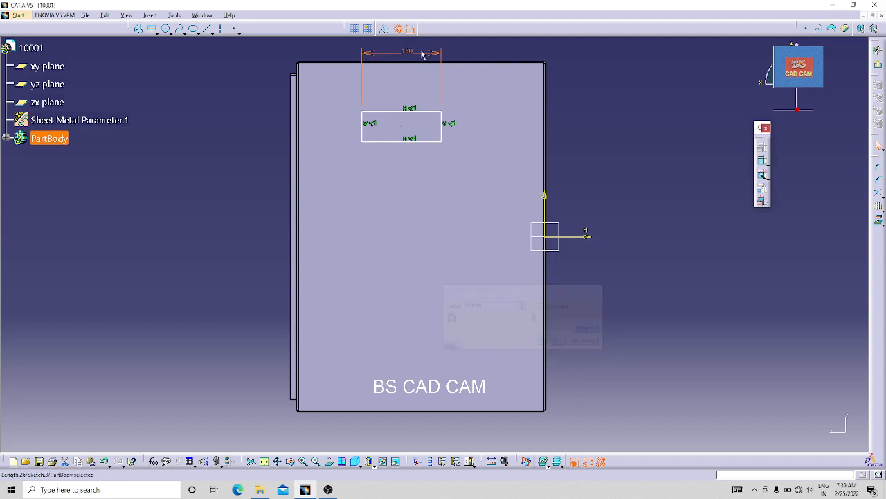
Step: Dimension the rectangle's height and set it to 50 mm
click(761, 164)
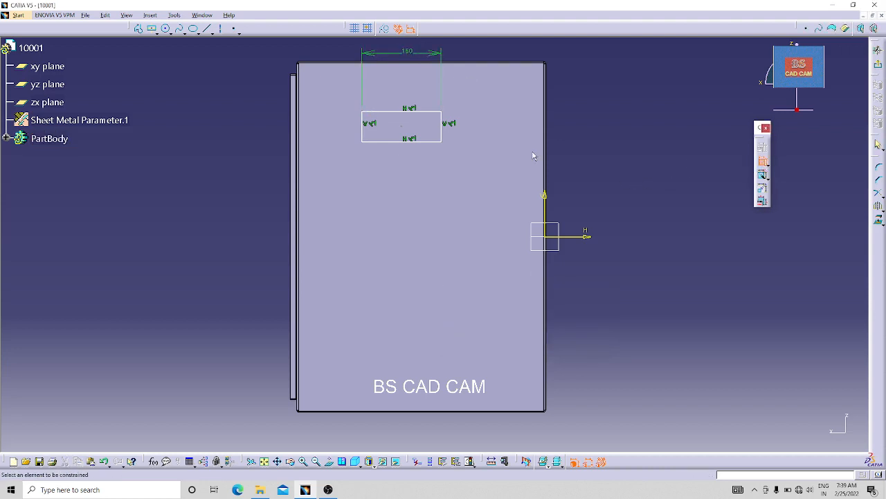
click(442, 126)
double_click(578, 127)
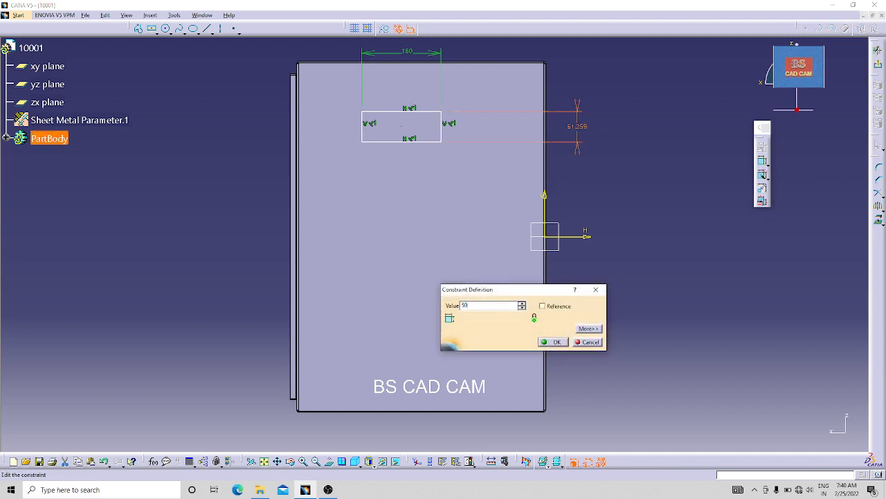
key(Return)
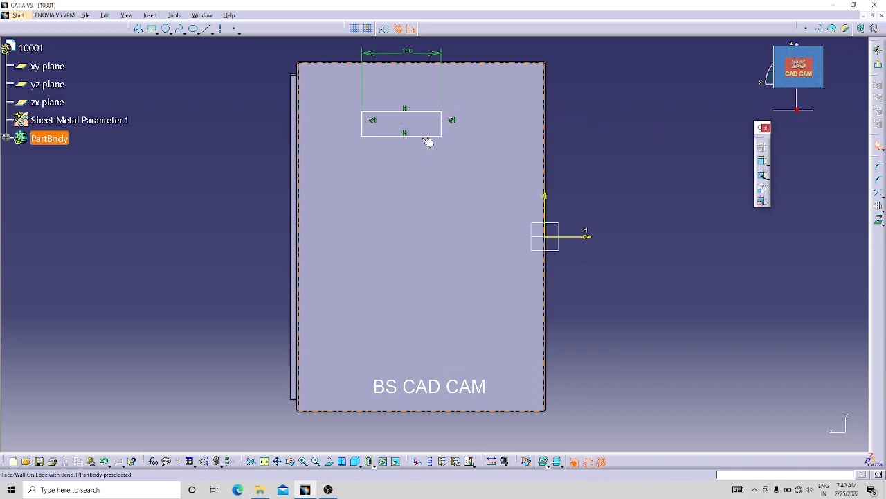
Step: Change the rectangle's width to 100 mm and dimension its height at 100 mm
double_click(414, 51)
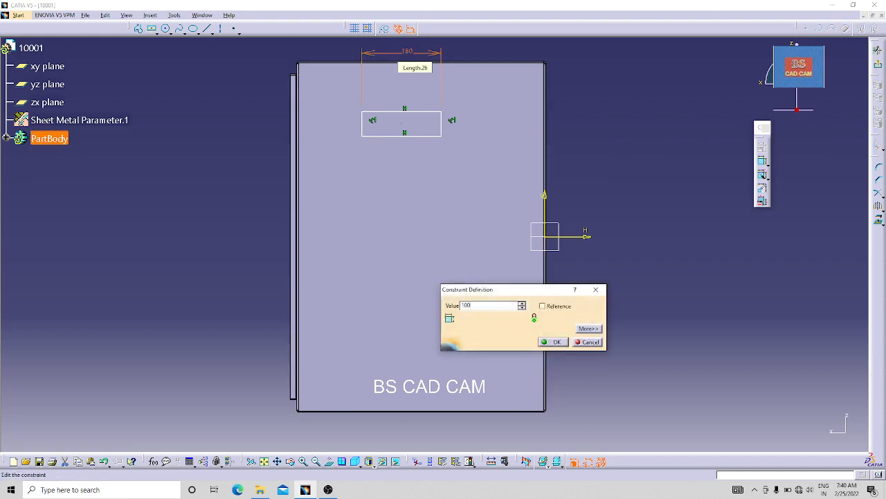
key(Return)
click(763, 161)
click(439, 127)
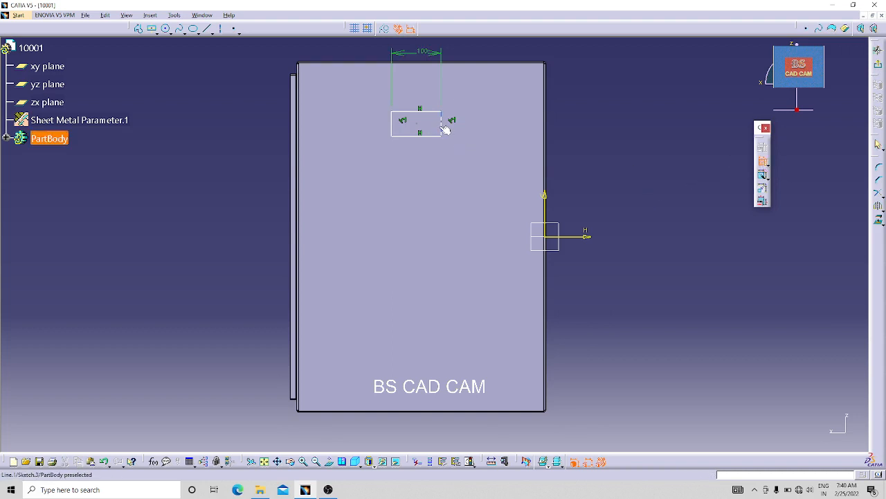
click(597, 129)
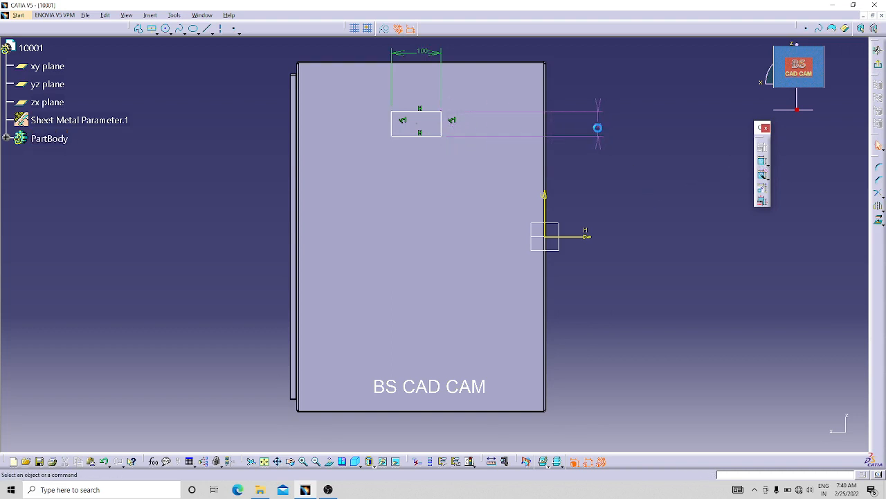
double_click(602, 129)
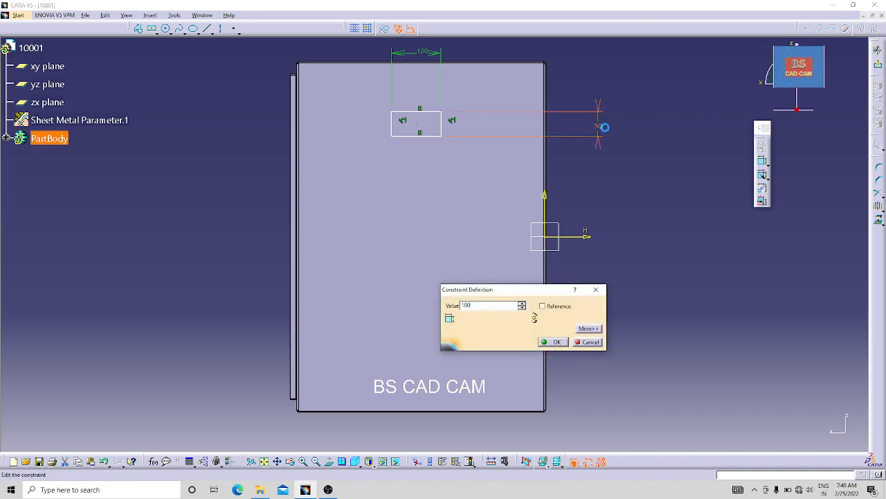
key(Return)
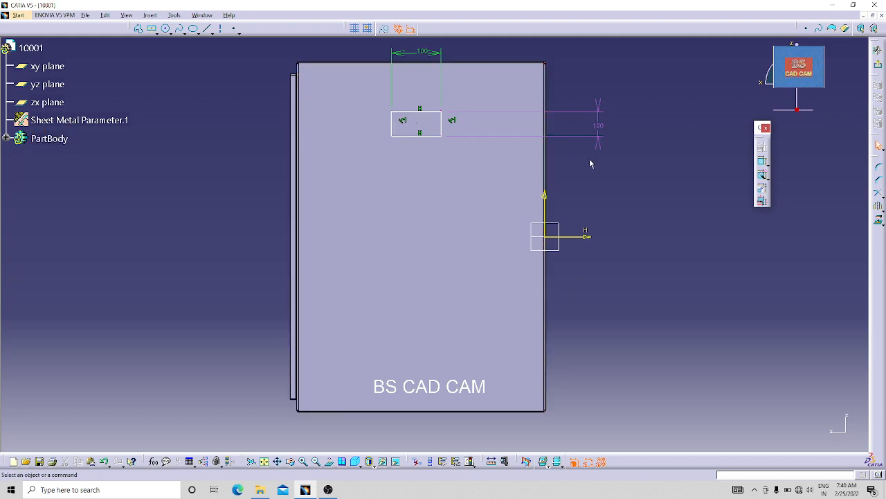
drag(620, 87, 592, 160)
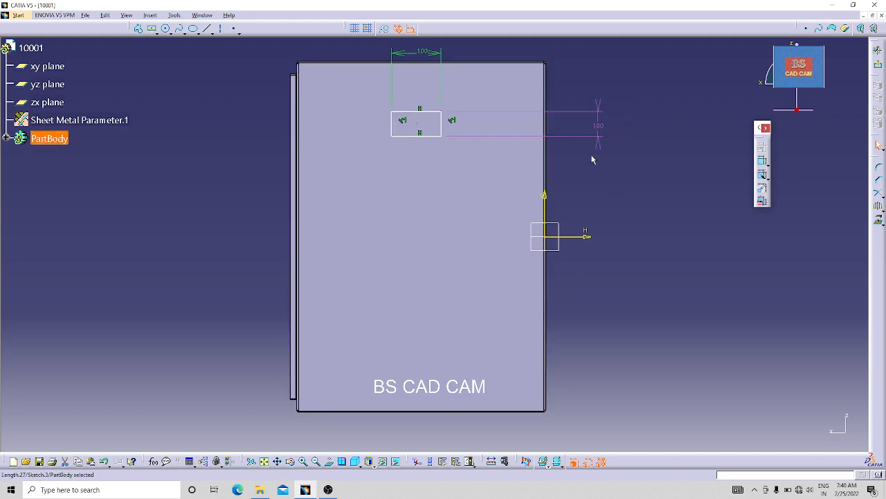
click(587, 160)
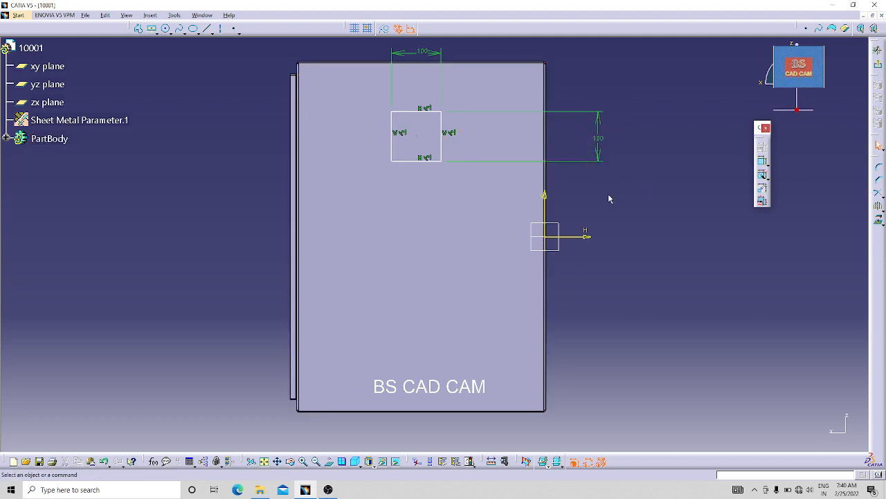
Step: Dimension the square's left side from the wall's left edge and set the offset to 100 mm
click(762, 161)
click(390, 145)
click(306, 156)
click(186, 192)
double_click(185, 196)
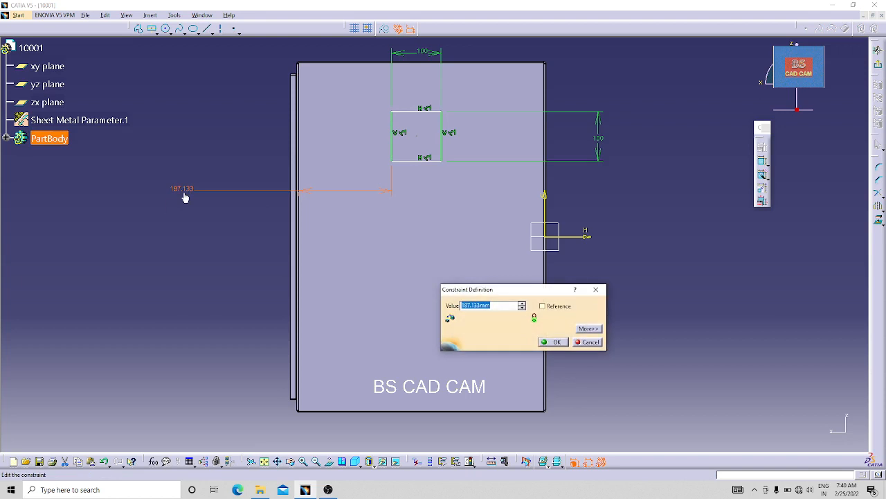
text(100)
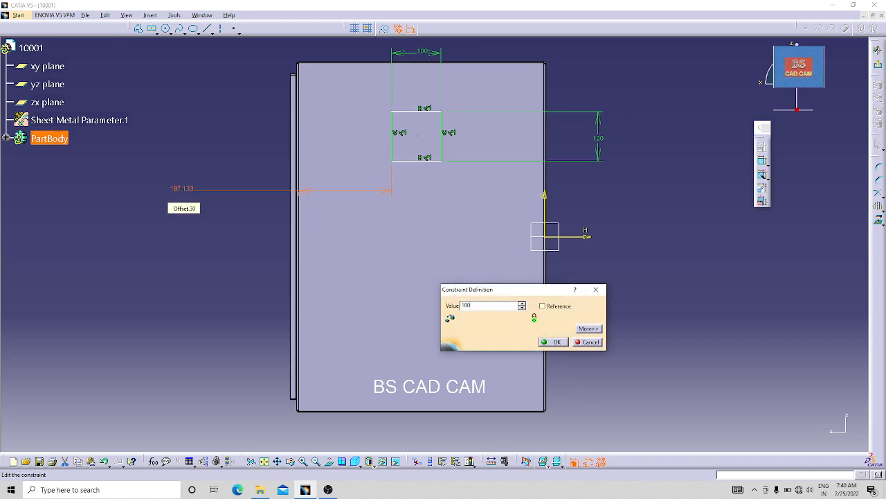
key(Return)
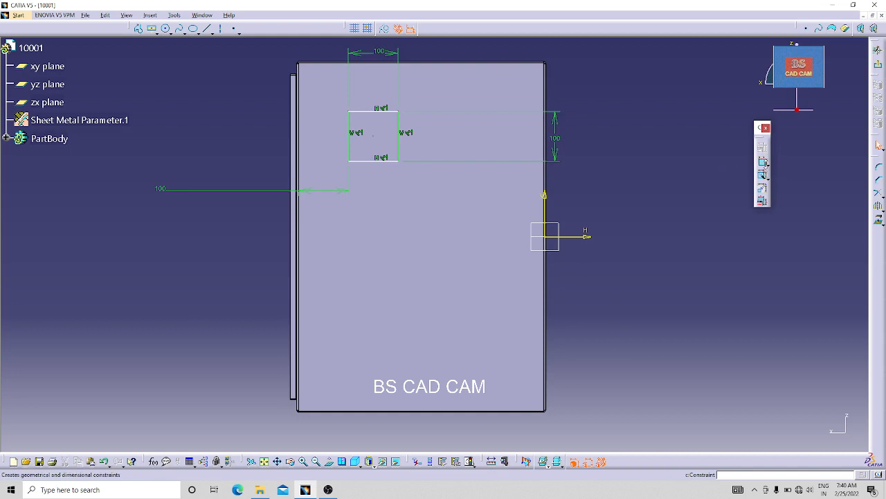
Step: Dimension the square's top side from the wall's top edge and set the offset to 100 mm
click(762, 163)
click(360, 111)
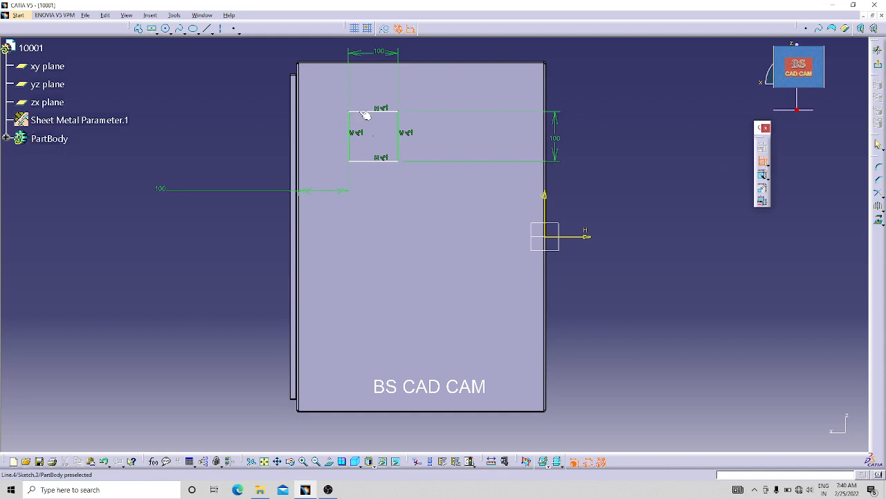
click(311, 64)
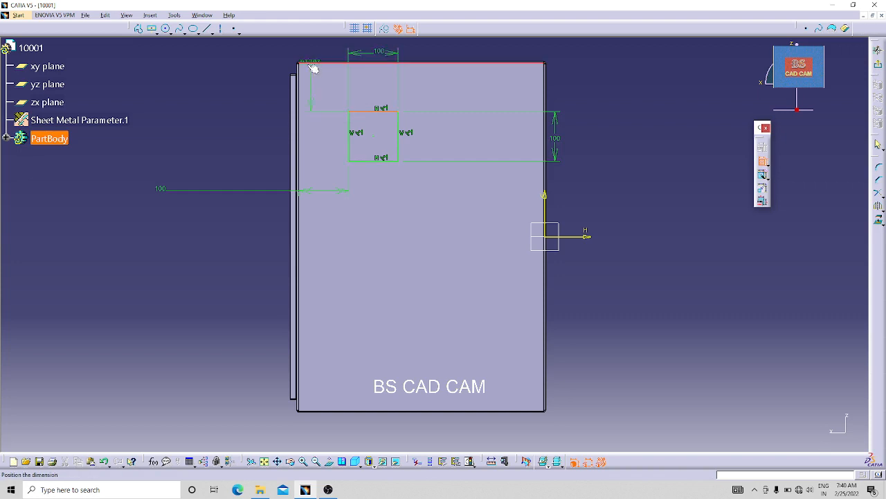
click(216, 99)
double_click(213, 99)
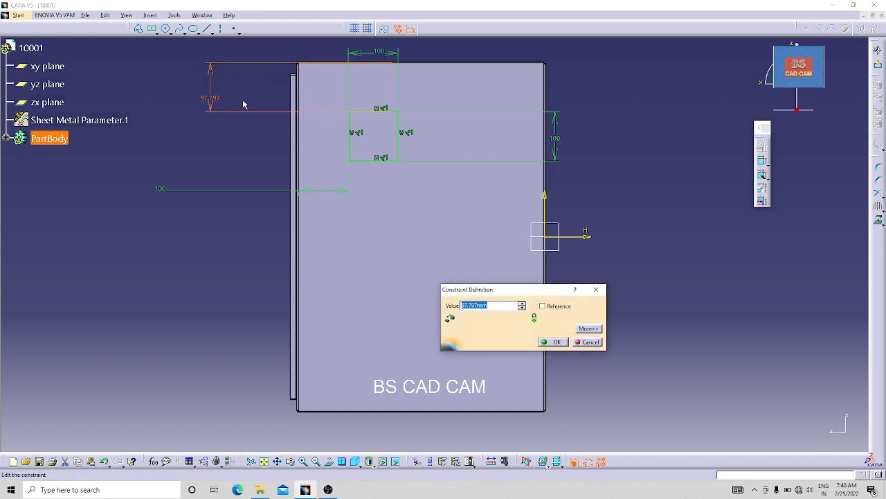
text(10)
key(Return)
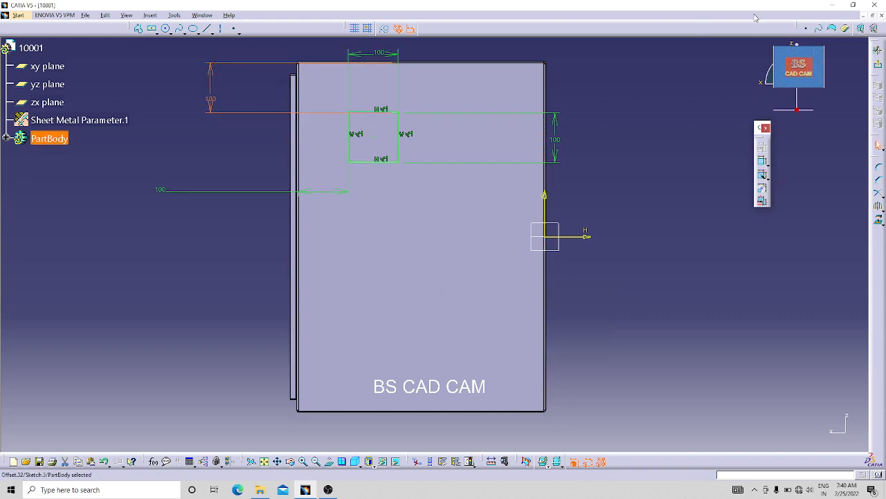
Step: Finish the sketch and cut the square through the side wall with a sheetmetal standard Cutout, end limit Up to next
click(878, 65)
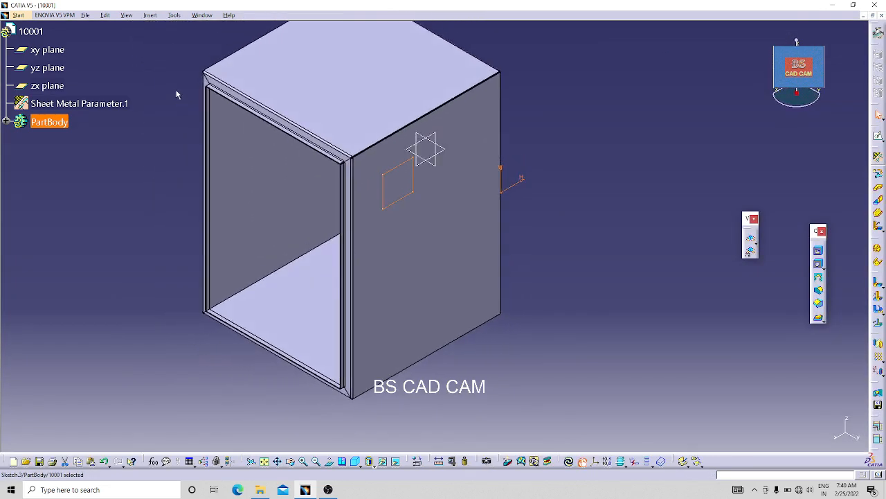
click(818, 250)
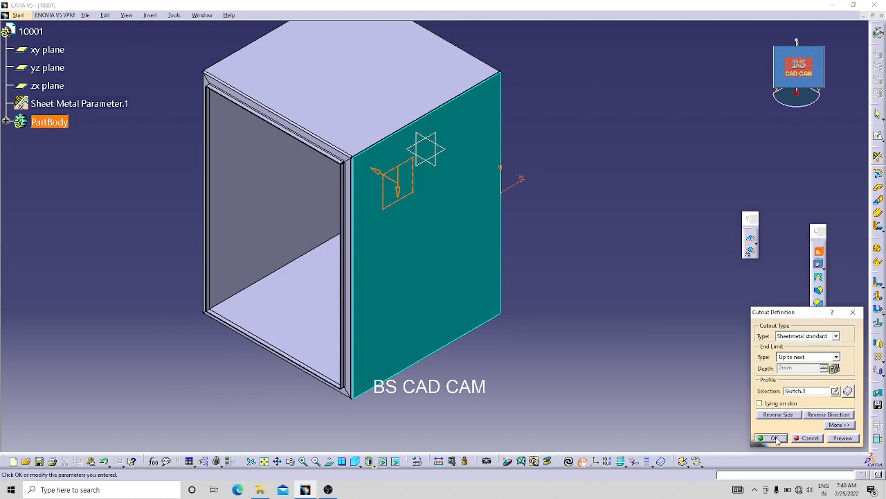
click(775, 438)
Step: Start saving the part and create a new folder named box on the Desktop
key(ctrl+s)
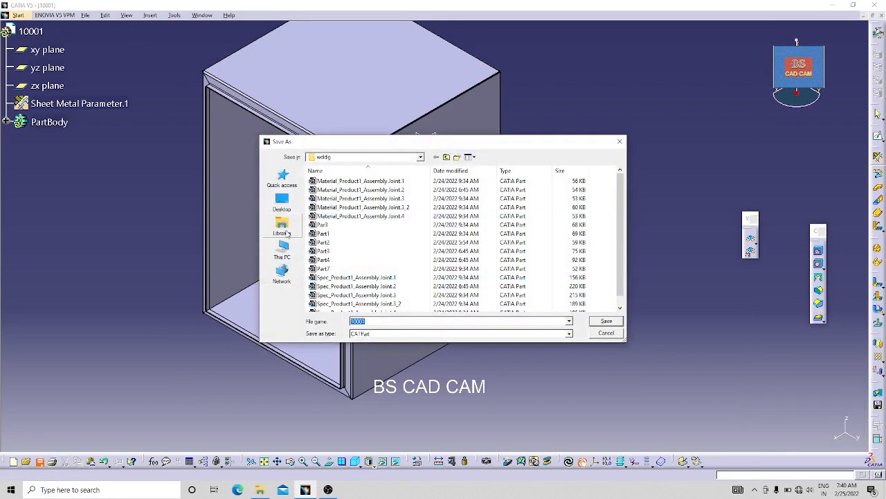
click(281, 207)
right_click(446, 281)
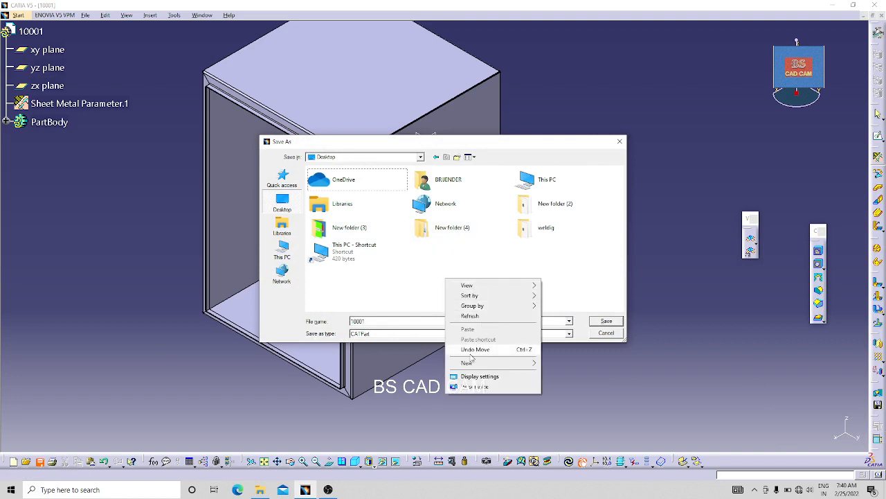
mouse_move(474, 362)
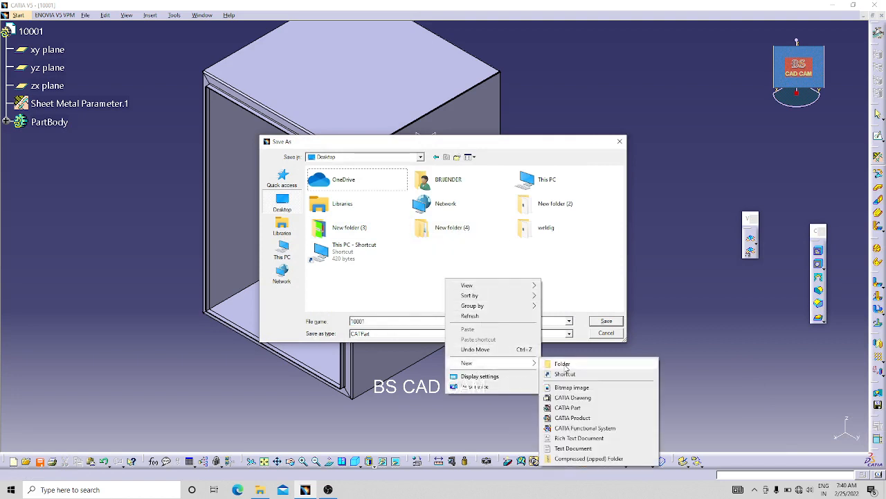
click(563, 365)
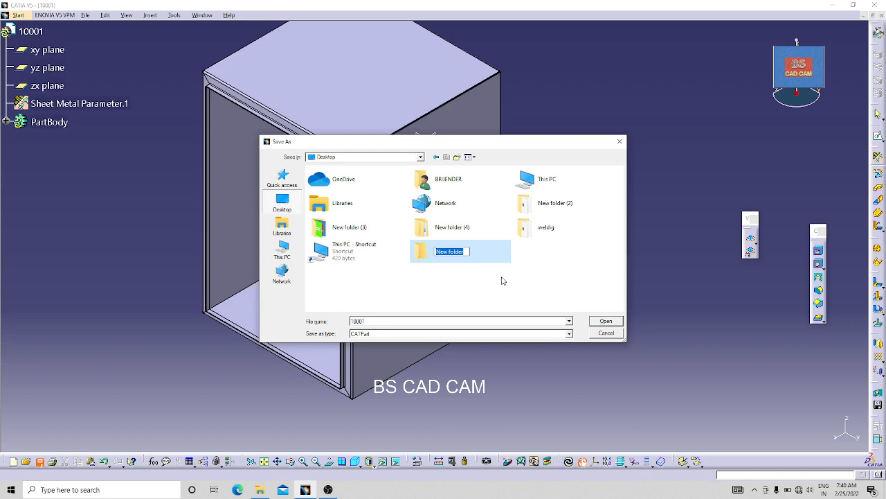
text(bs)
key(Return)
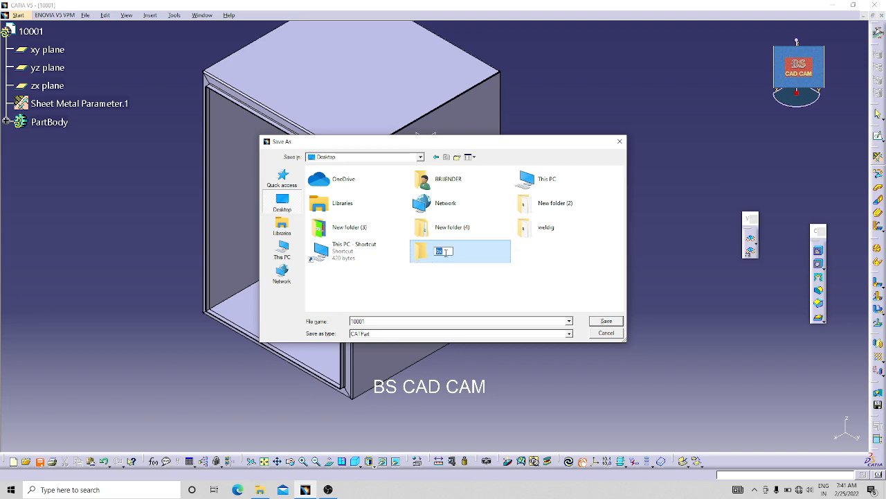
key(Return)
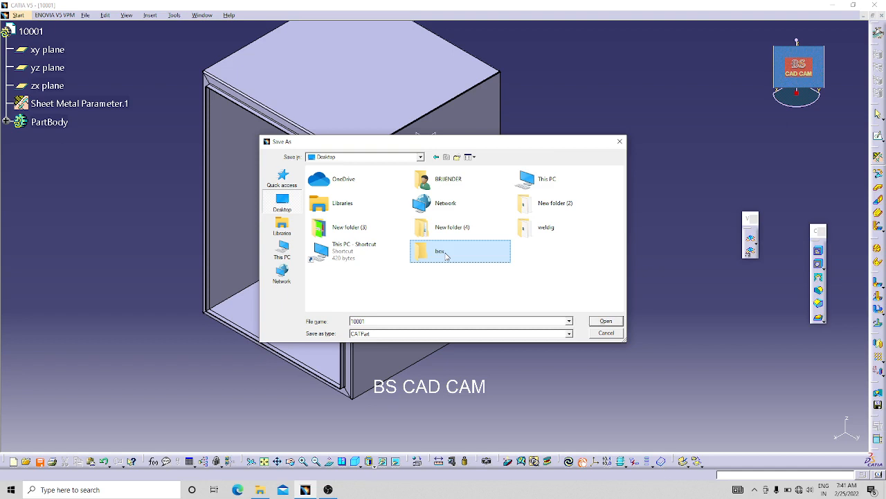
Step: Save the part as 10001 in the box folder on the Desktop
double_click(447, 255)
click(607, 321)
middle_drag(612, 270, 613, 302)
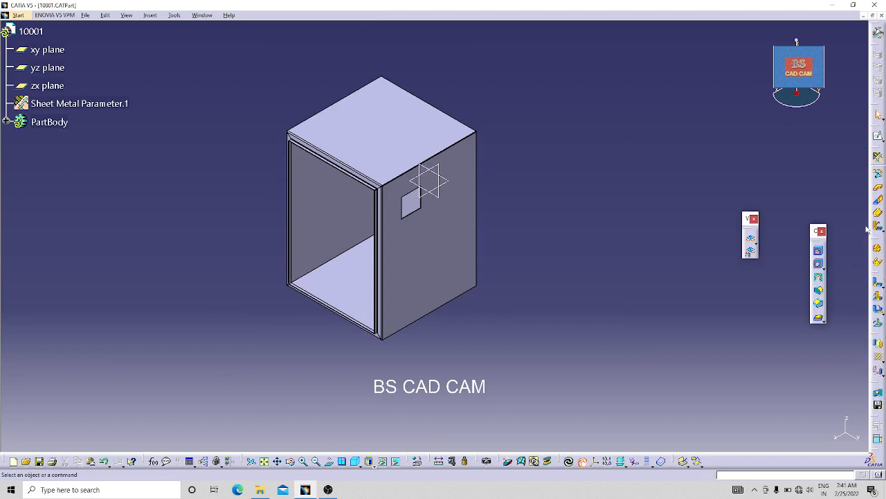
Step: Unfold the enclosure to check its flat pattern, fold it back to the 3D view and save the part again
click(751, 239)
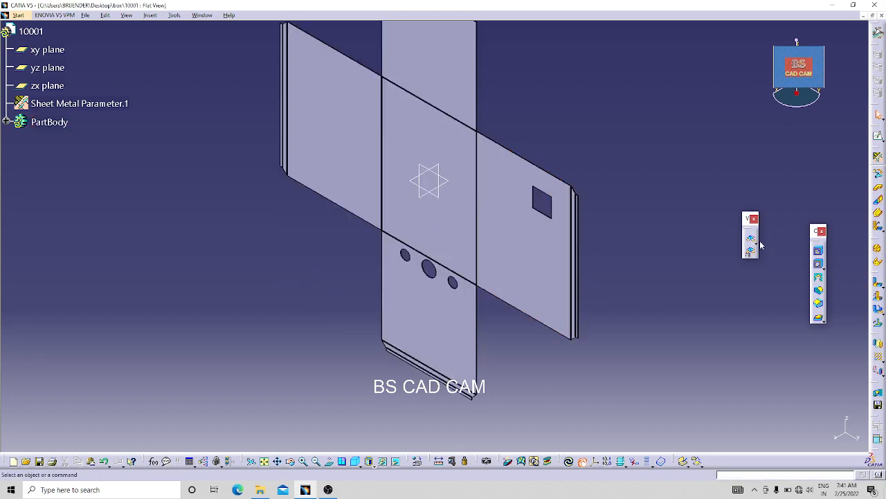
click(752, 240)
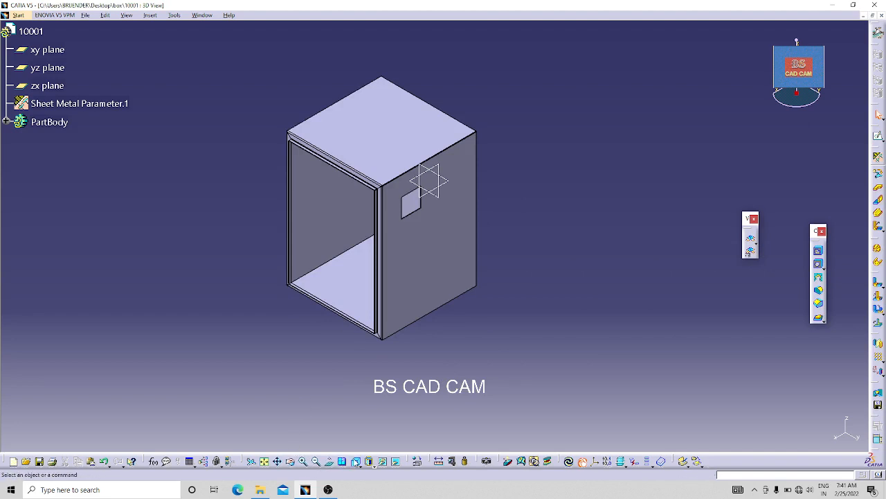
key(ctrl+s)
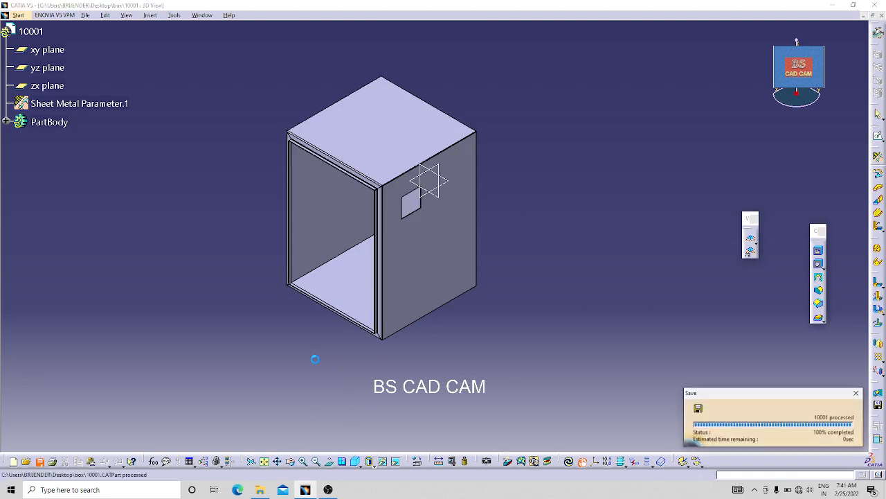
Step: Inspect the enclosure's outside and measure the distance between its top and bottom walls, without keeping the measure
middle_drag(445, 331, 406, 259)
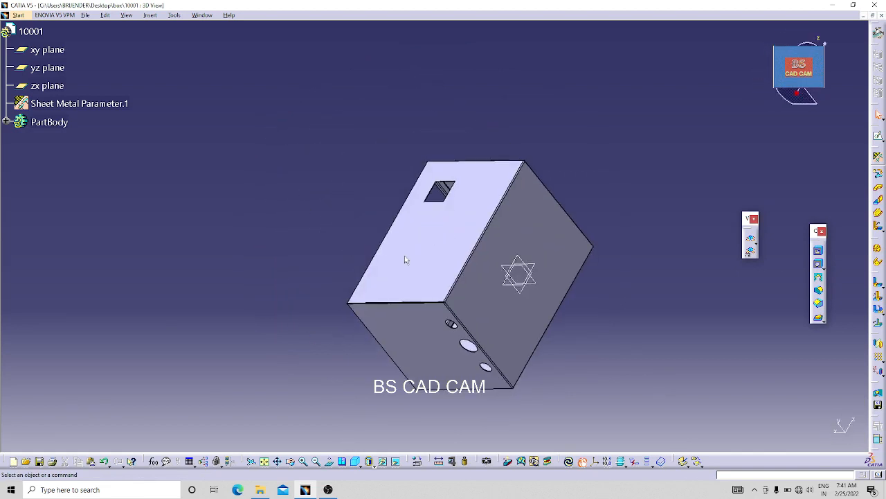
middle_drag(470, 258, 440, 223)
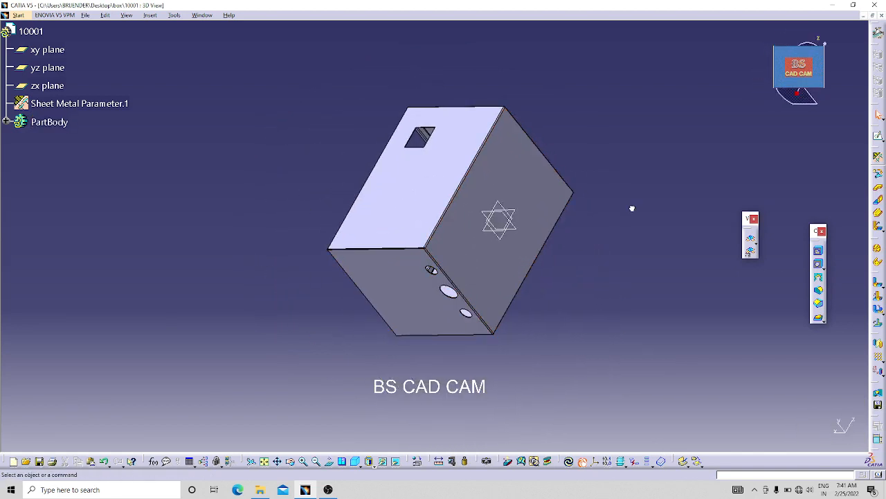
middle_drag(480, 408, 556, 340)
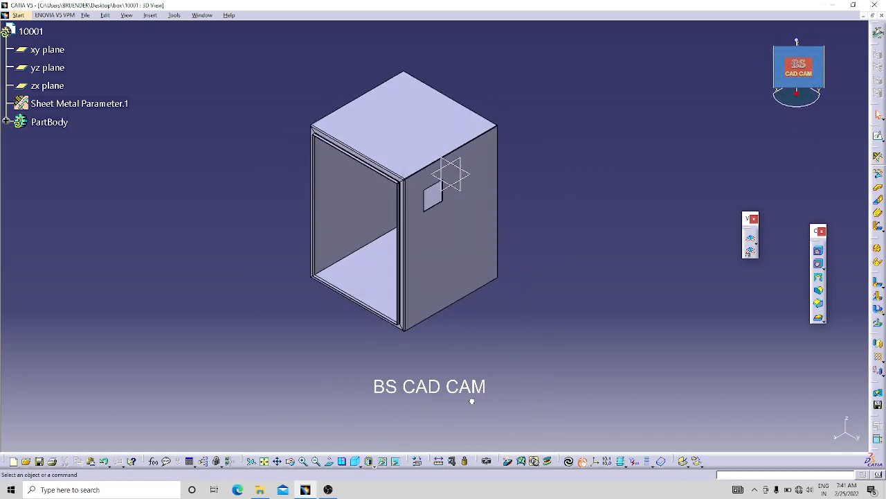
click(440, 461)
click(415, 123)
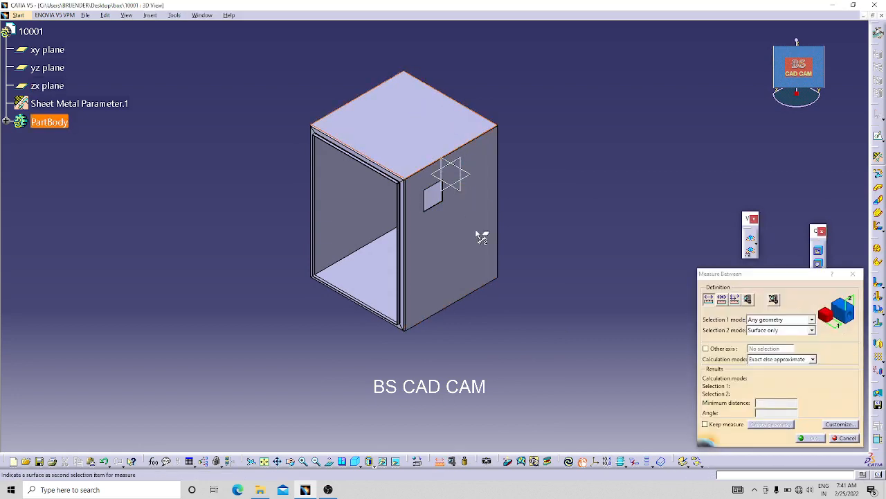
middle_drag(493, 346, 431, 172)
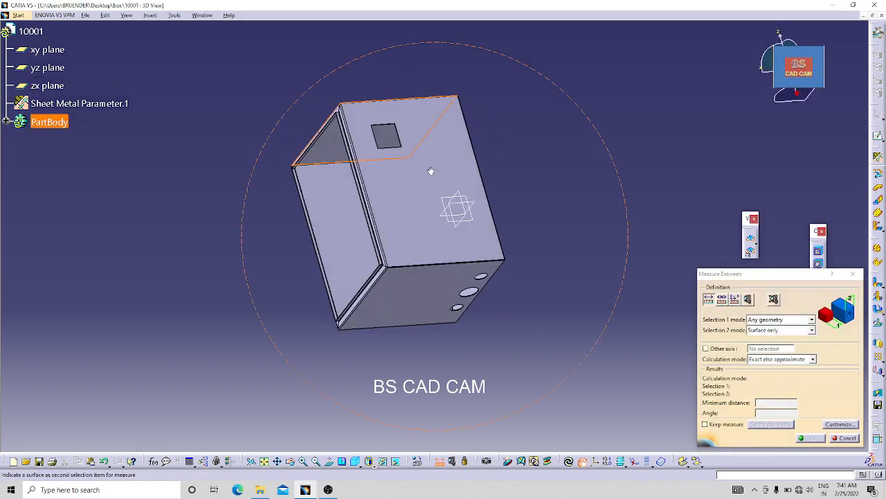
click(432, 294)
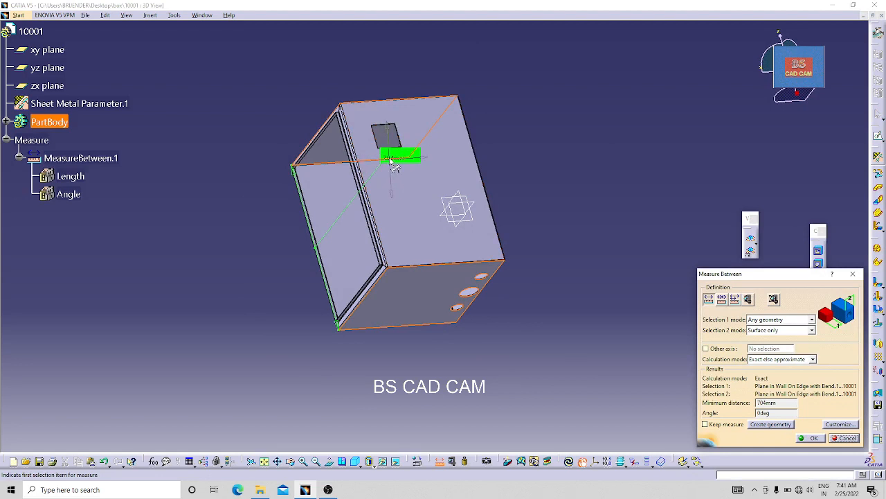
key(Escape)
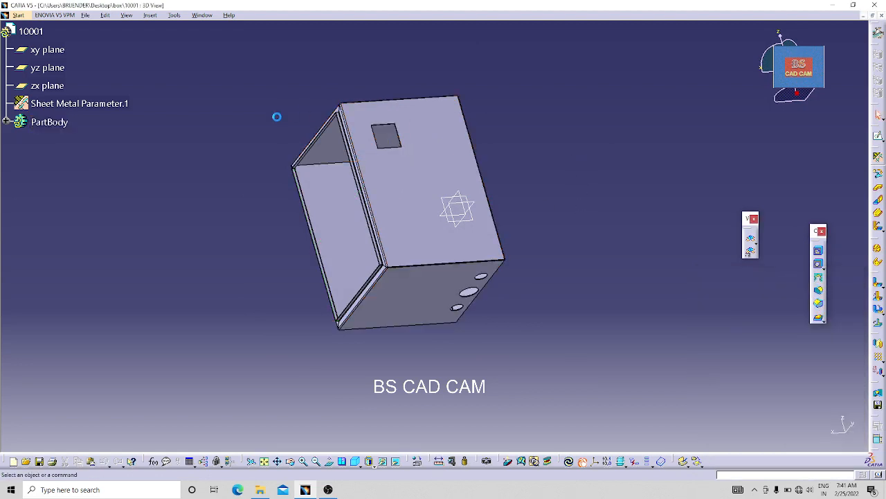
Step: Create a new part document named 10004
click(84, 15)
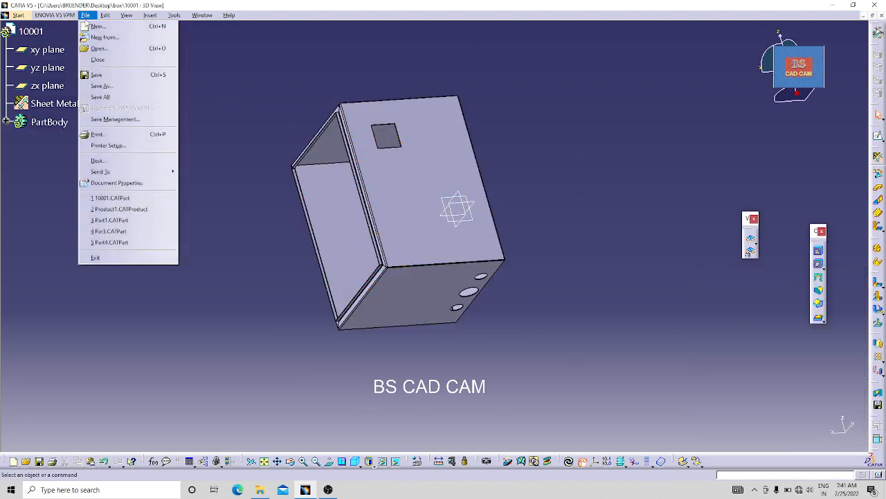
click(97, 26)
key(p)
click(814, 438)
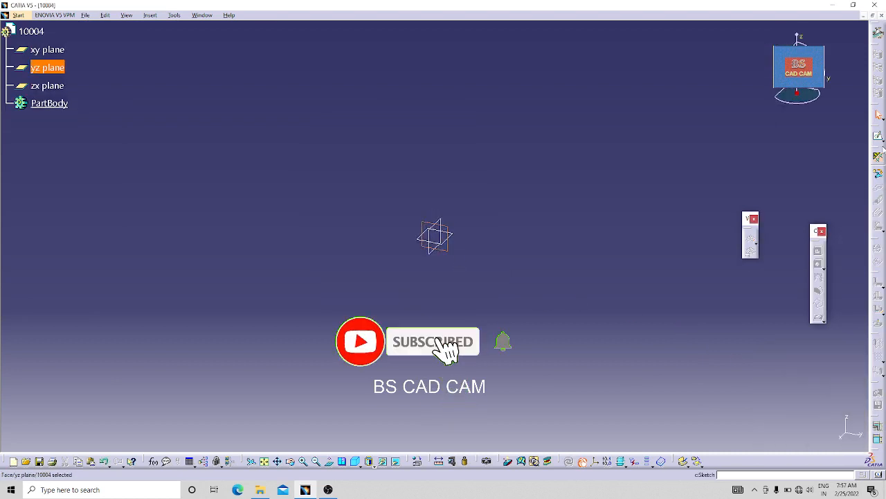
Step: Start a sketch on the yz plane and draw a centered rectangle about 135 mm wide around the origin
click(878, 136)
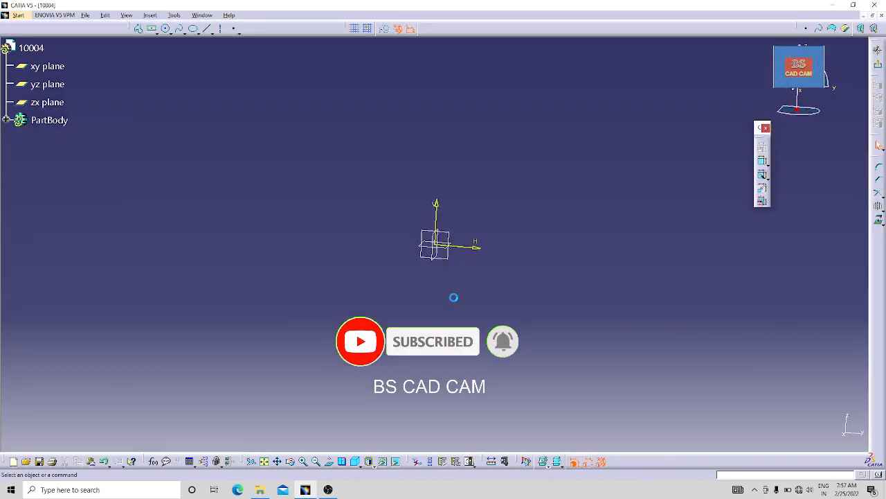
click(152, 28)
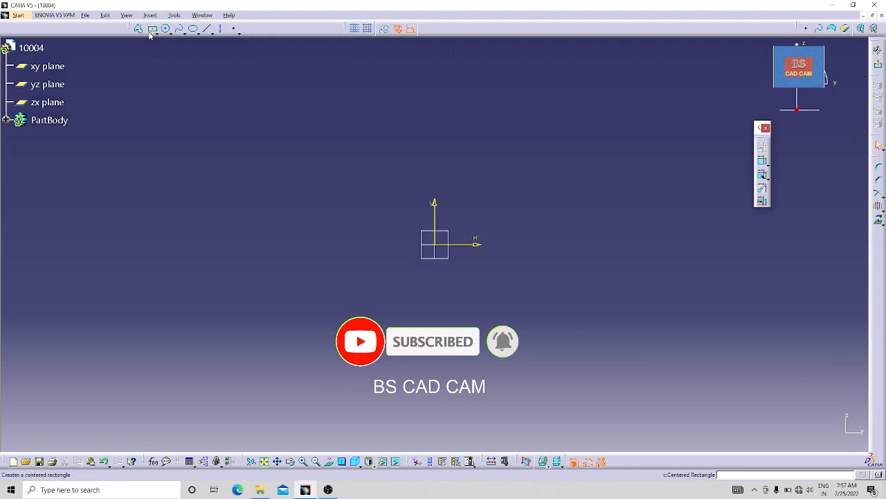
click(435, 243)
click(551, 404)
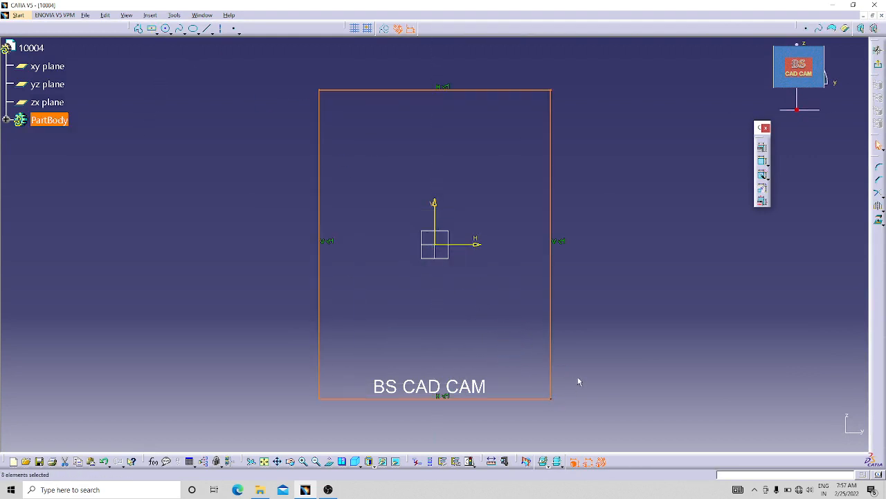
Step: Constrain the rectangle's two vertical sides to be symmetric about the vertical sketch axis
ctrl+click(320, 316)
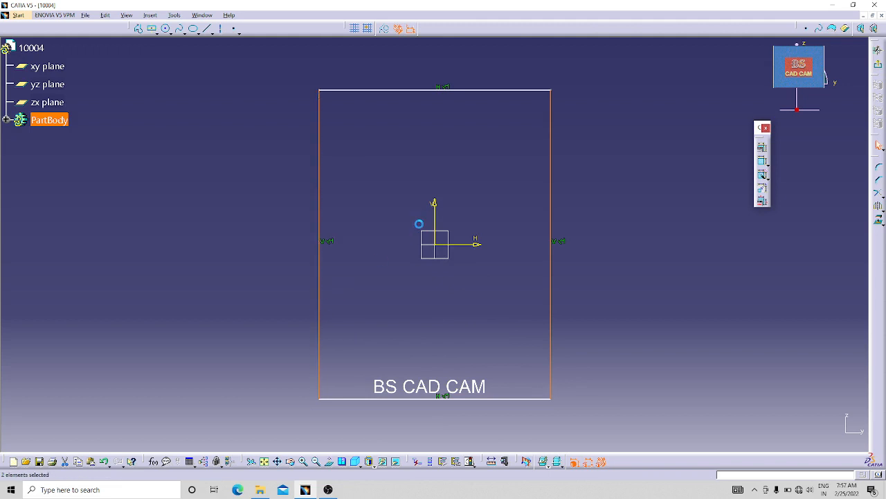
ctrl+click(435, 217)
click(761, 148)
click(770, 402)
click(819, 442)
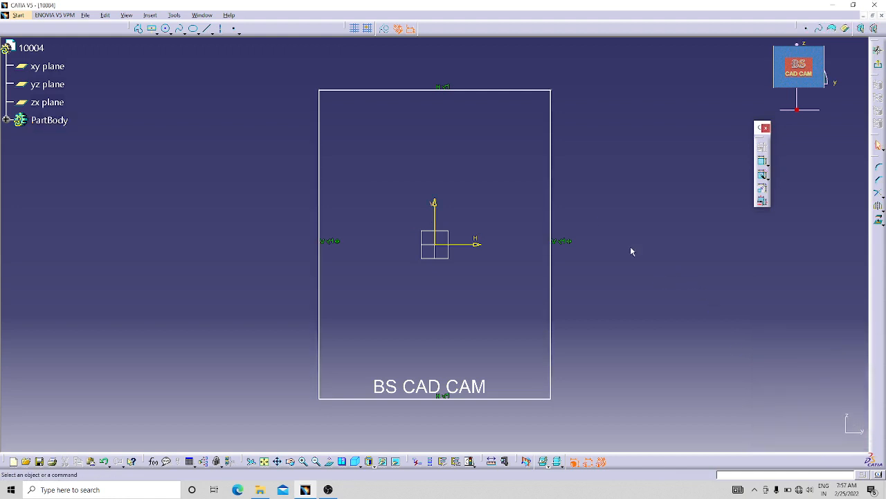
Step: Constrain the rectangle's two horizontal sides to be symmetric about the horizontal sketch axis
click(484, 91)
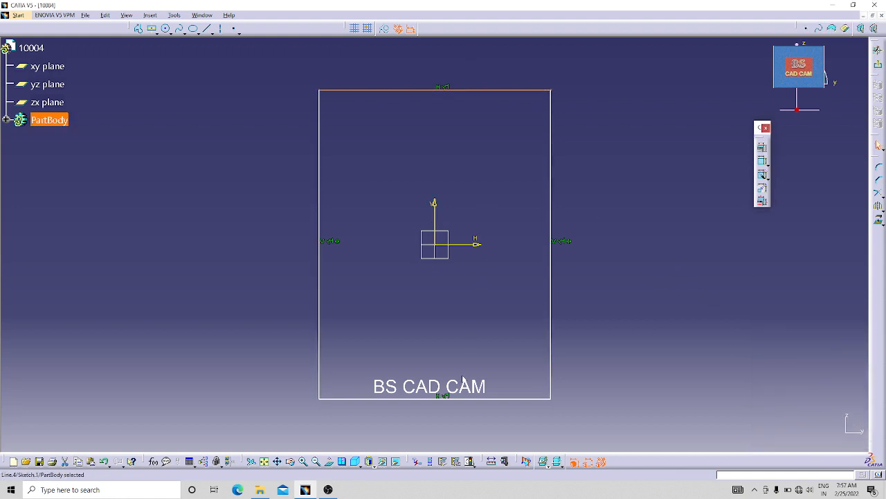
ctrl+click(481, 401)
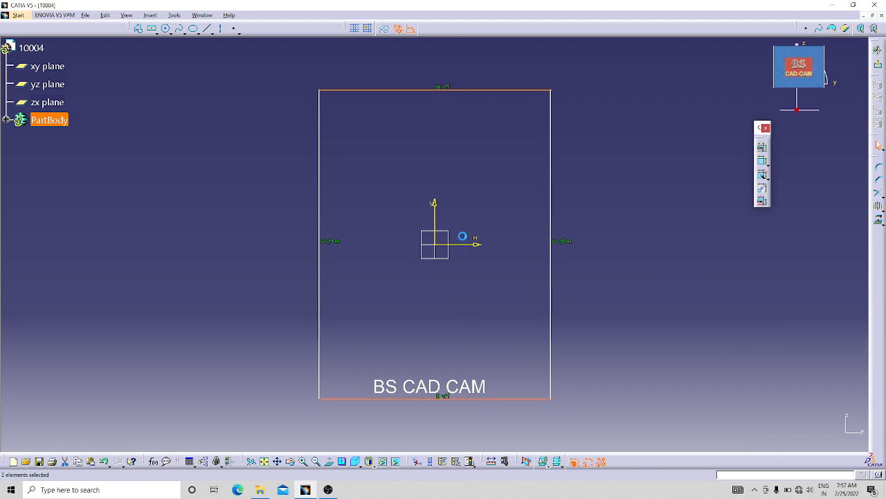
ctrl+click(471, 243)
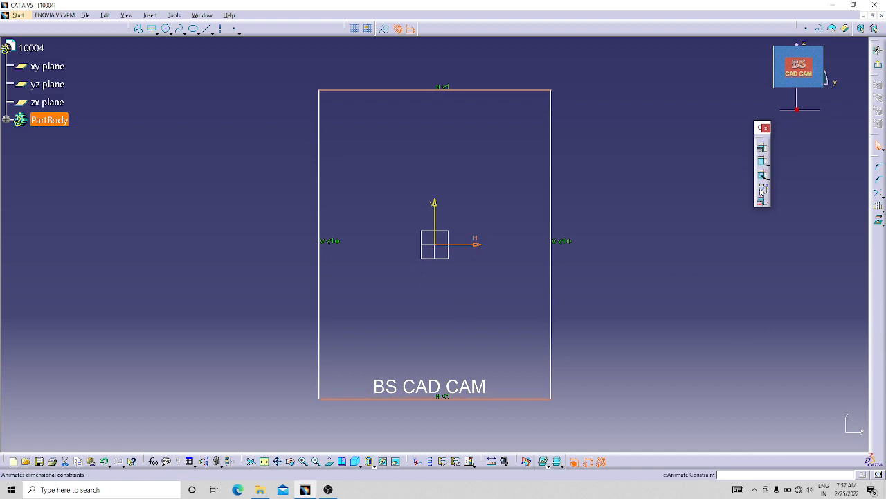
click(763, 148)
click(764, 401)
click(813, 438)
Step: Dimension the rectangle's width and set it to 500 mm
click(758, 162)
click(406, 91)
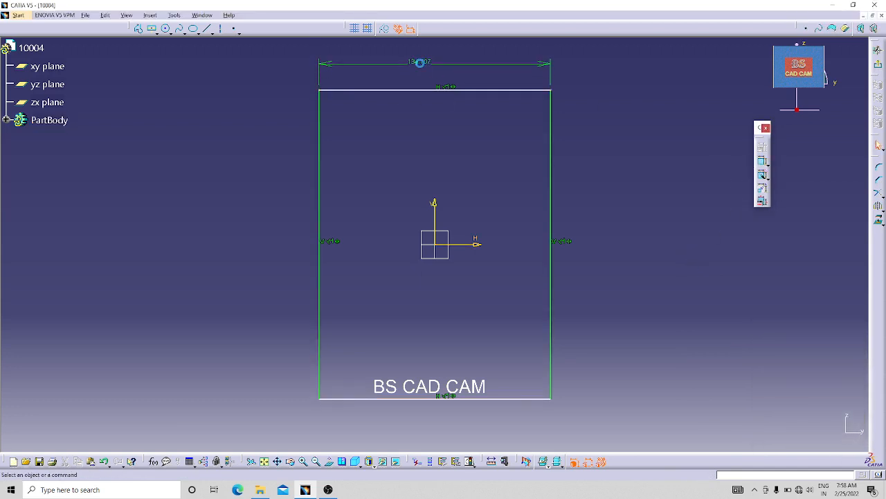
double_click(425, 65)
text(500)
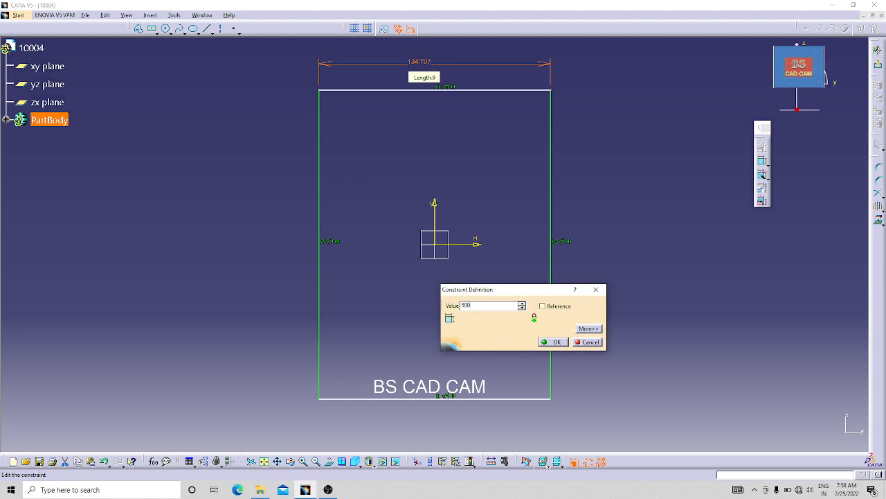
key(Return)
click(500, 196)
middle_drag(500, 196, 519, 268)
Step: Dimension the rectangle's height, set it to 700 mm and exit the sketch
click(762, 161)
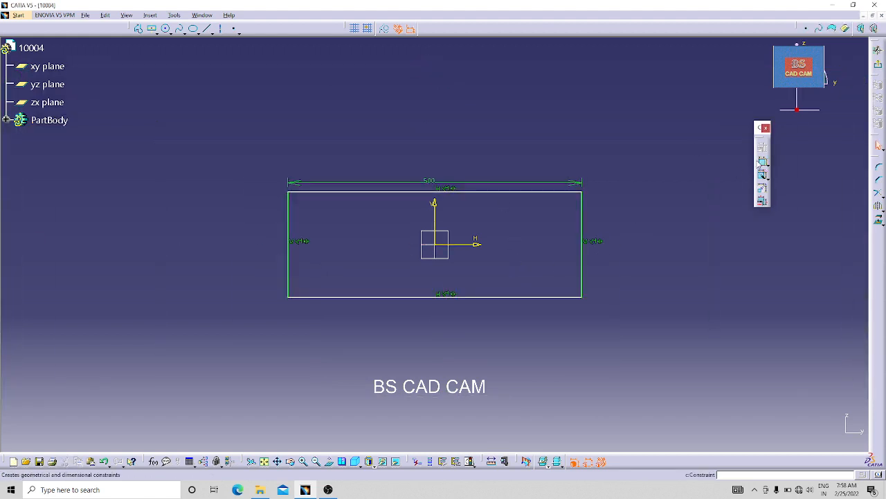
click(292, 214)
double_click(234, 239)
text(700mm)
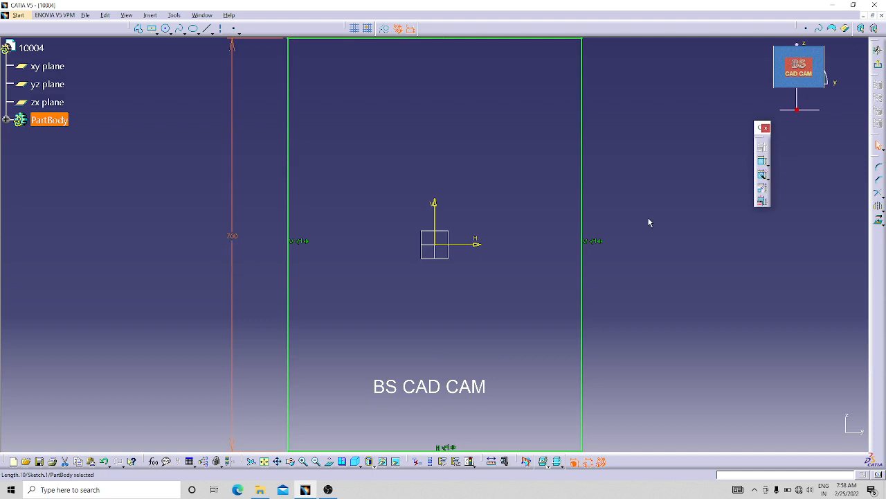
click(878, 64)
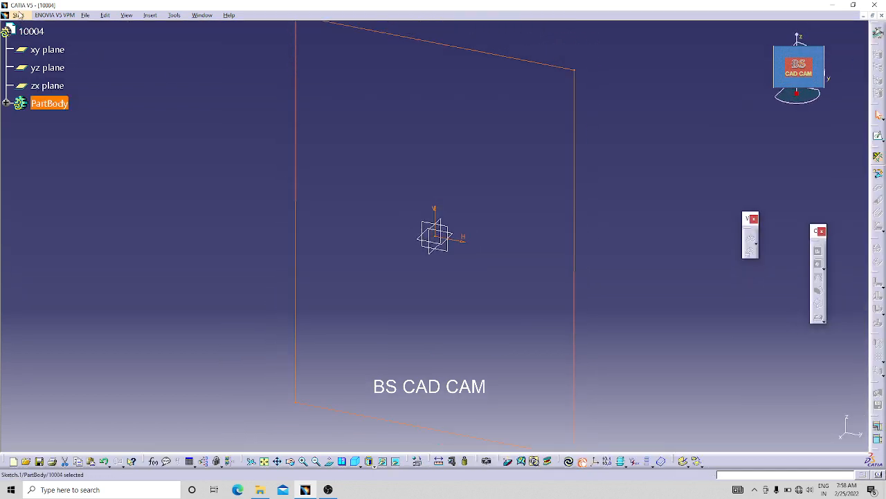
Step: Define the sheet metal parameters with a thickness of 2 mm and a default bend radius of 2 mm
click(175, 277)
click(878, 157)
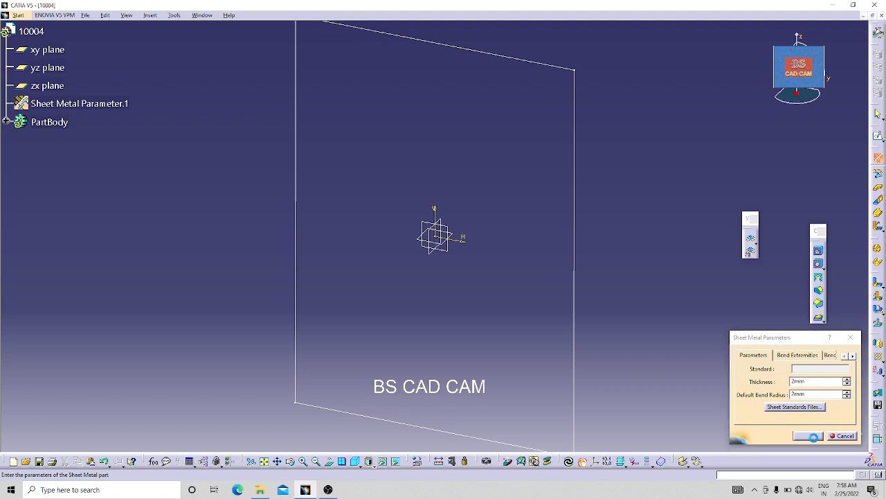
click(811, 435)
Step: Create the base sheet-metal wall from the rectangular sketch profile
click(876, 188)
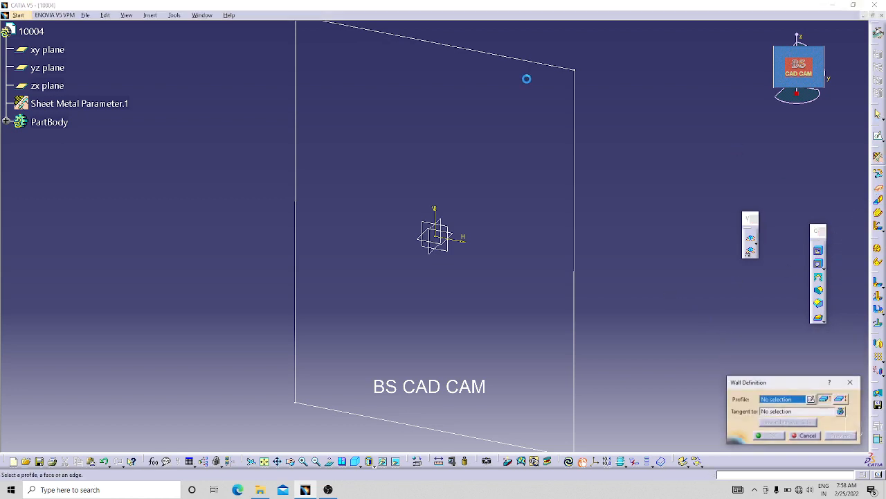
click(521, 61)
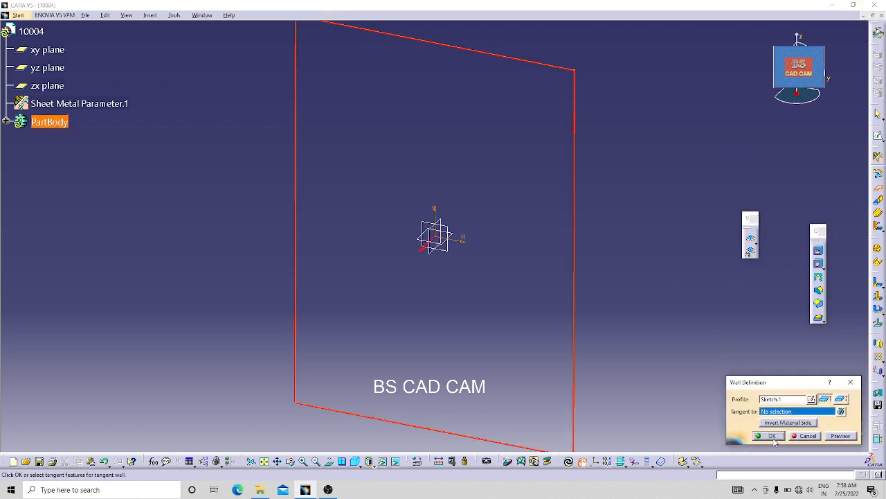
click(772, 436)
Step: Add walls on the base wall's outer edges with a height of 25 mm and an angle of 90 degrees
middle_drag(629, 330, 198, 236)
click(878, 205)
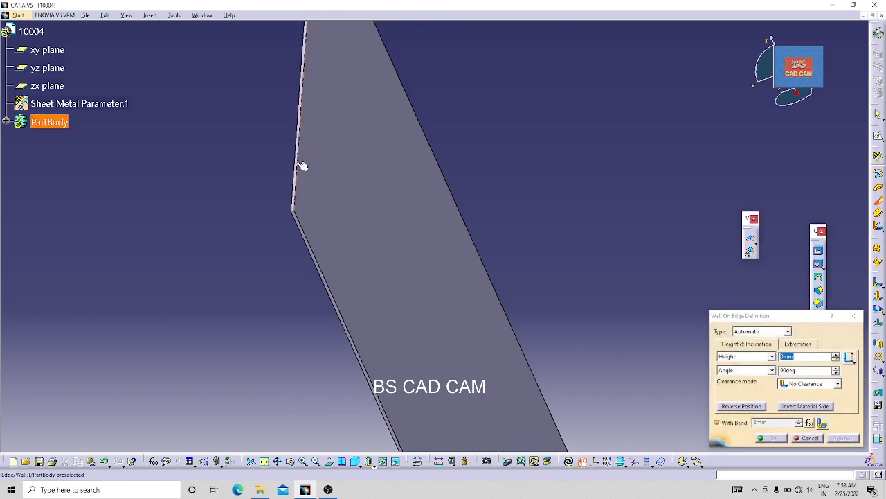
click(301, 164)
middle_drag(471, 267, 592, 236)
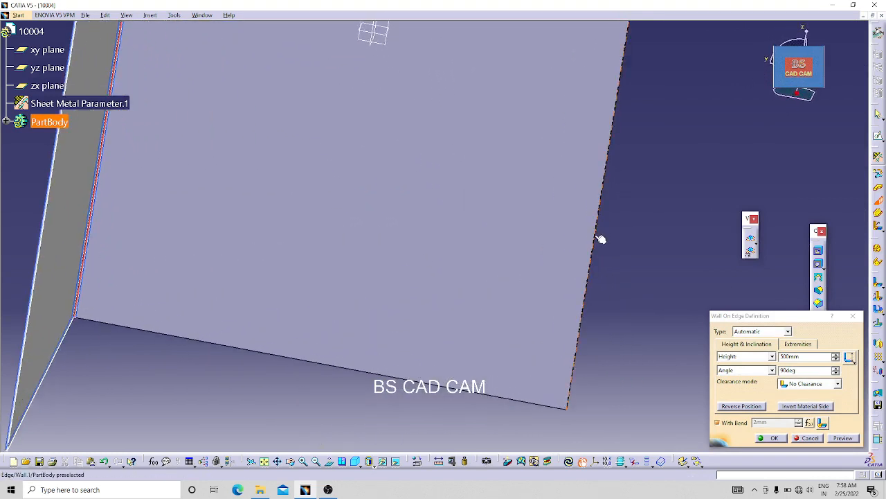
click(600, 239)
double_click(812, 356)
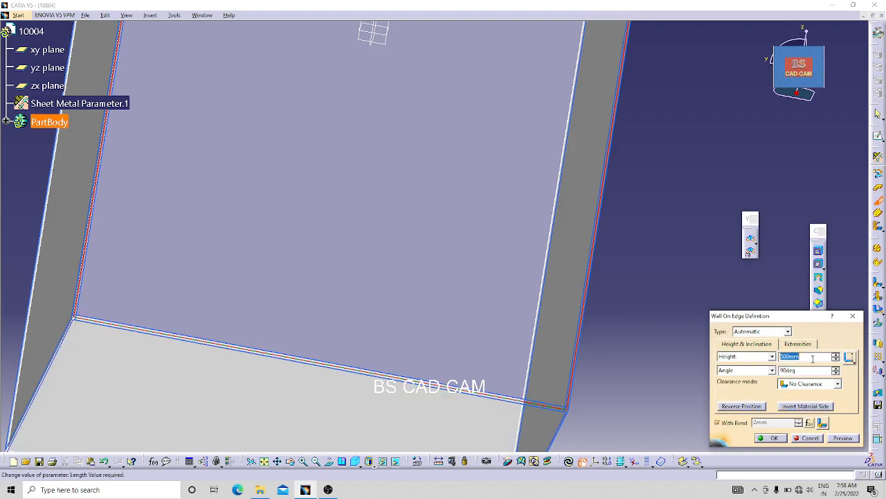
text(25)
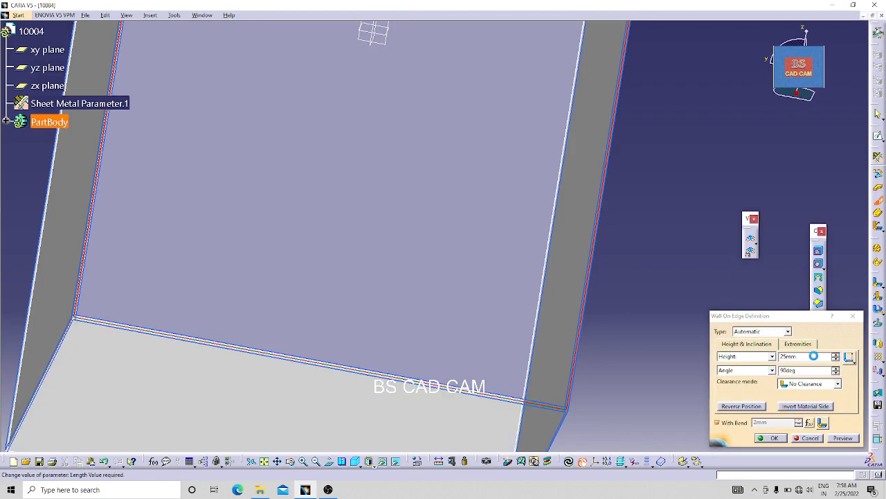
key(Return)
click(691, 400)
Step: Add inward return flanges along the free edges of the side walls, 25 mm high at 90 degrees
middle_drag(666, 362, 471, 337)
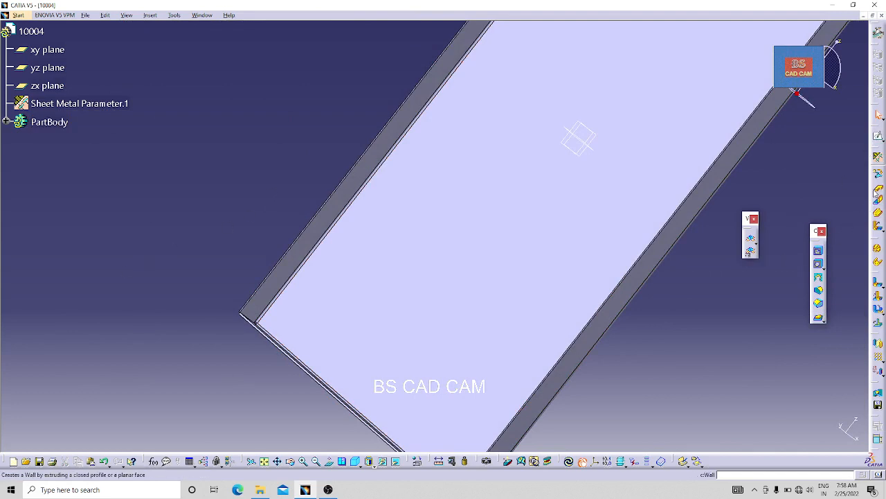
click(878, 200)
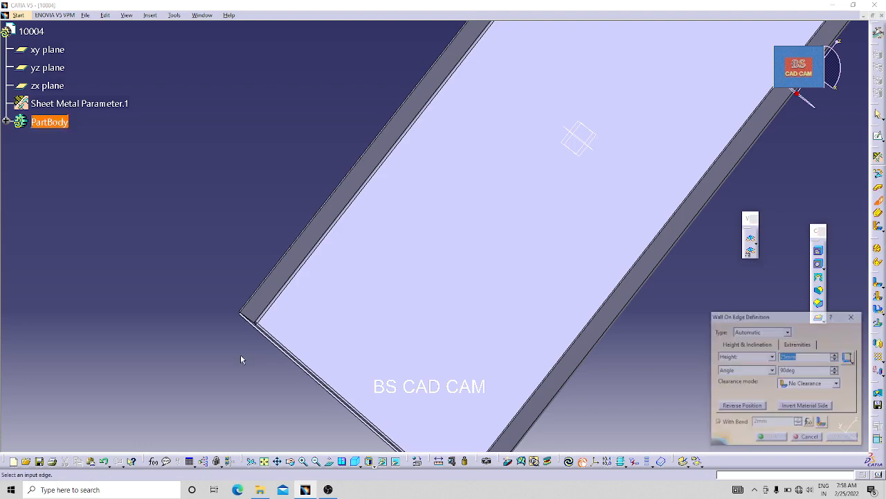
click(268, 293)
middle_drag(247, 358, 592, 351)
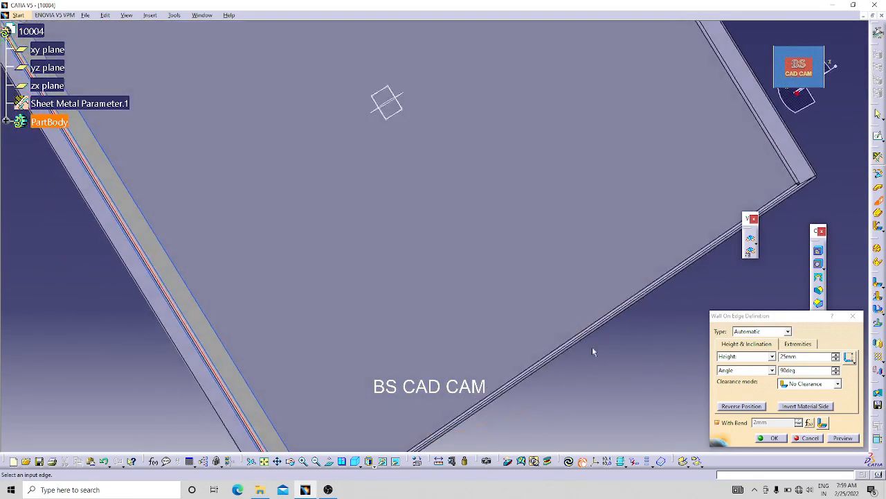
middle_drag(591, 259, 495, 294)
click(478, 142)
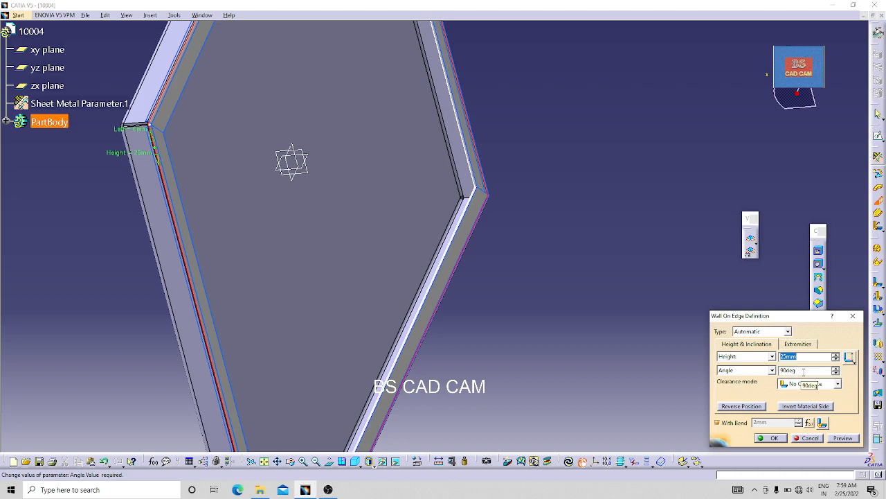
key(Return)
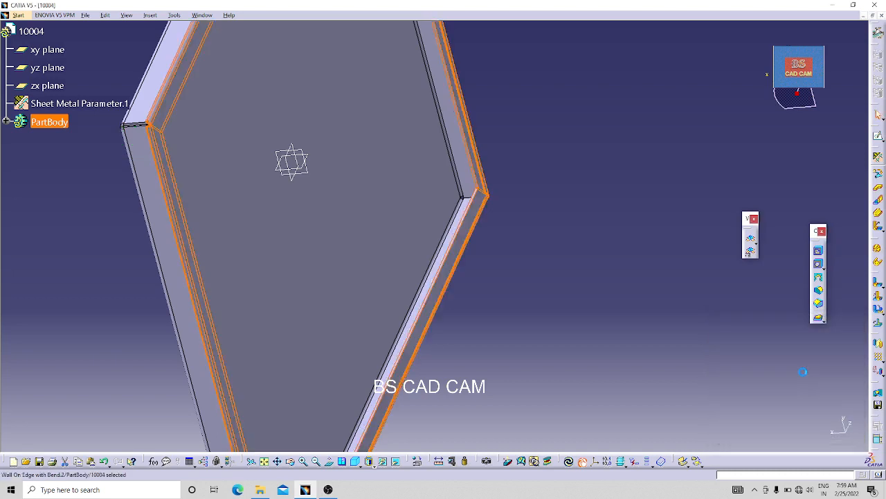
click(670, 246)
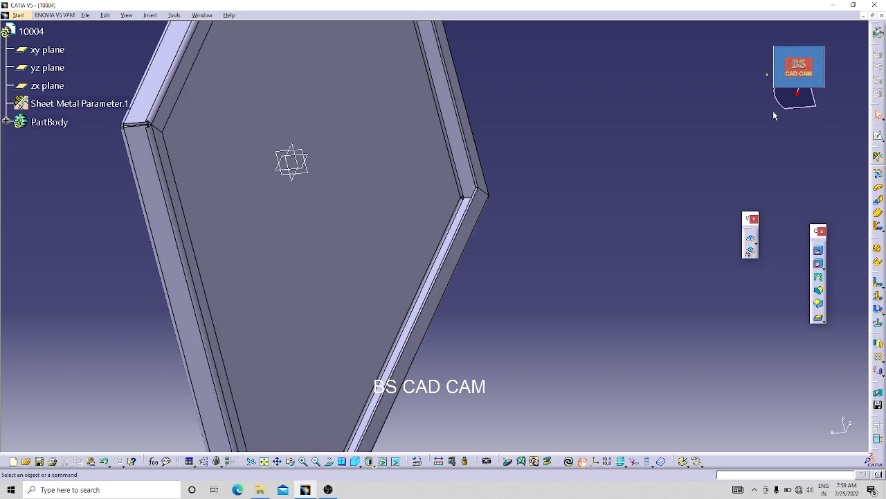
Step: Save the part as 10004 in the box folder
middle_drag(387, 443, 603, 304)
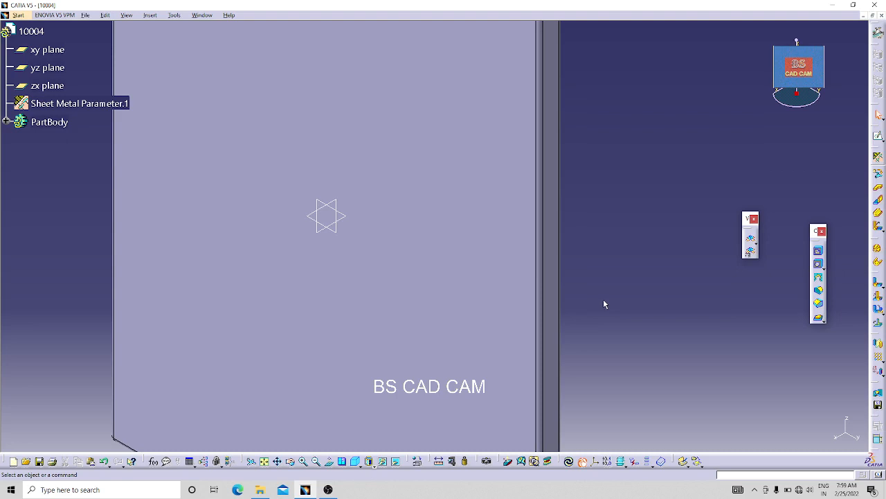
key(ctrl+s)
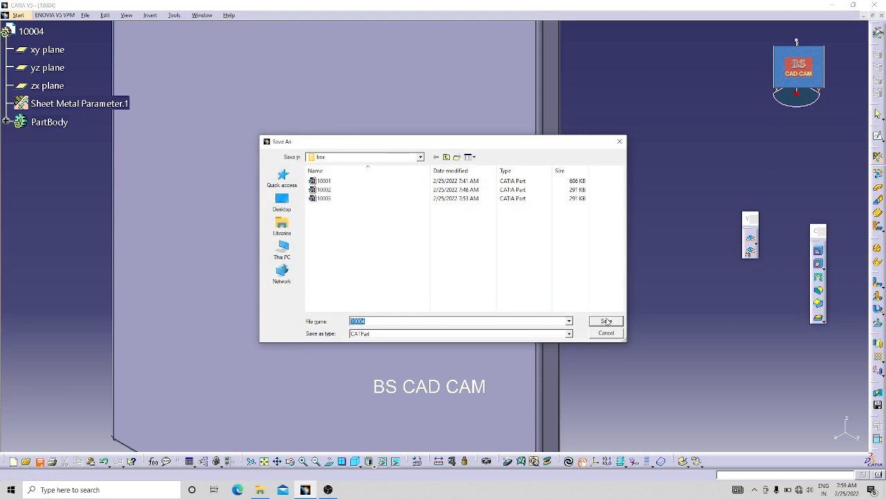
click(607, 322)
Step: Start a sketch on the base wall's outer face and draw a centered rectangle about 230 mm wide above the origin, centred on the vertical axis
ctrl+middle_drag(625, 248, 478, 240)
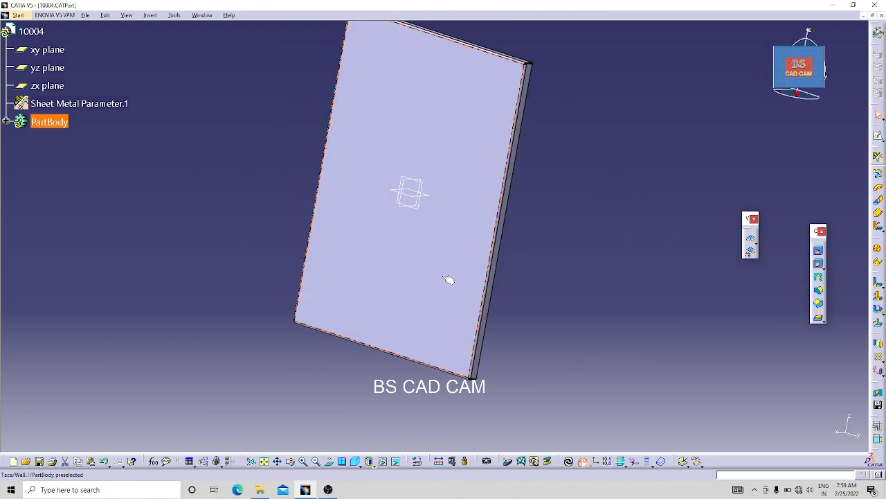
click(579, 384)
click(446, 302)
click(879, 134)
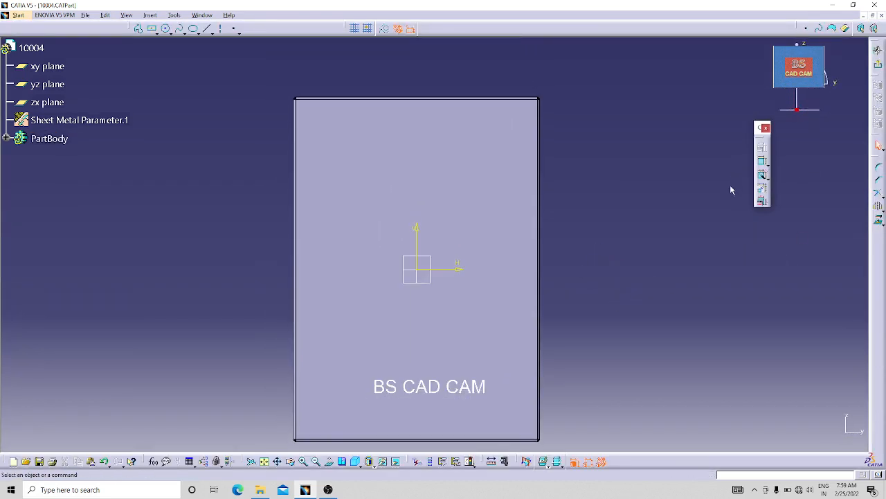
click(152, 29)
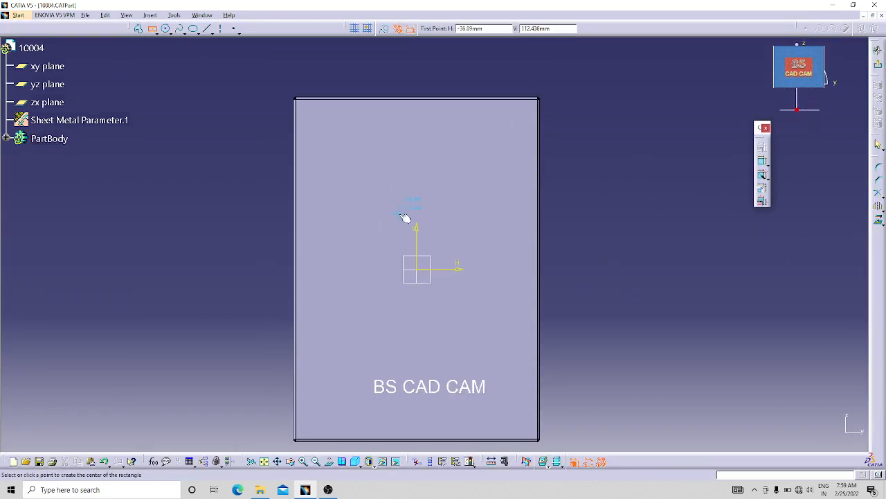
click(419, 206)
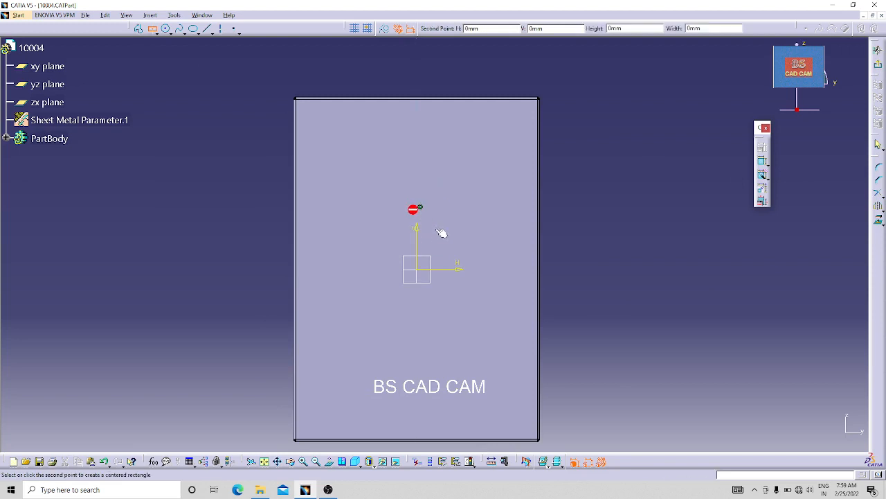
click(473, 233)
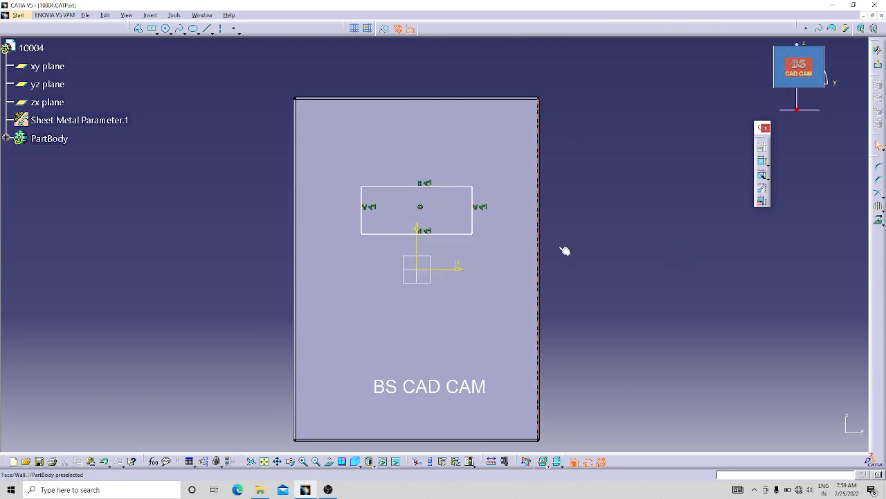
Step: Dimension the distance from the rectangle's lower side to the horizontal sketch axis and set it to 80 mm
click(761, 161)
click(443, 234)
click(443, 272)
click(587, 245)
double_click(586, 244)
text(8)
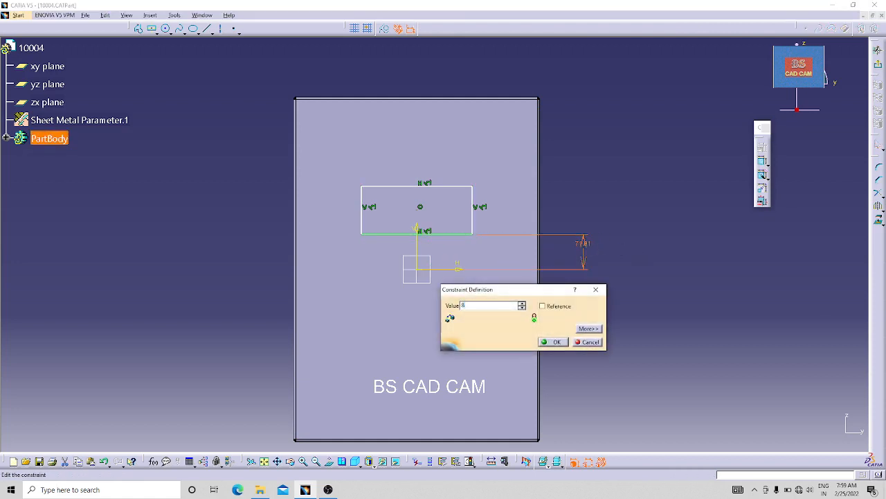
text(0)
key(Return)
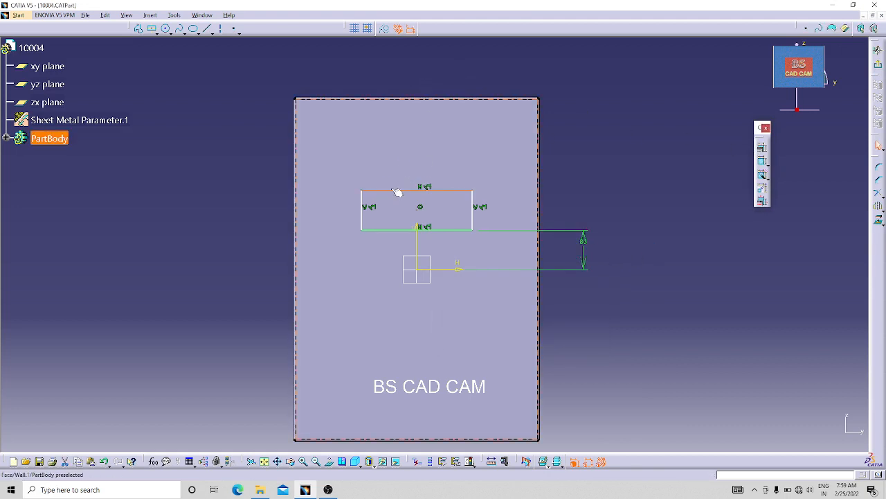
Step: Dimension the rectangle's width and set it to 160 mm
click(762, 161)
click(418, 190)
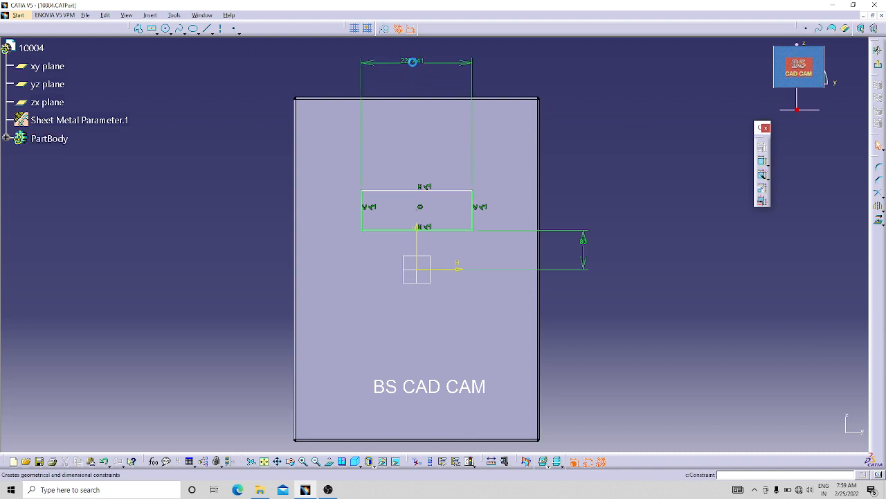
double_click(416, 63)
text(160mm)
key(Return)
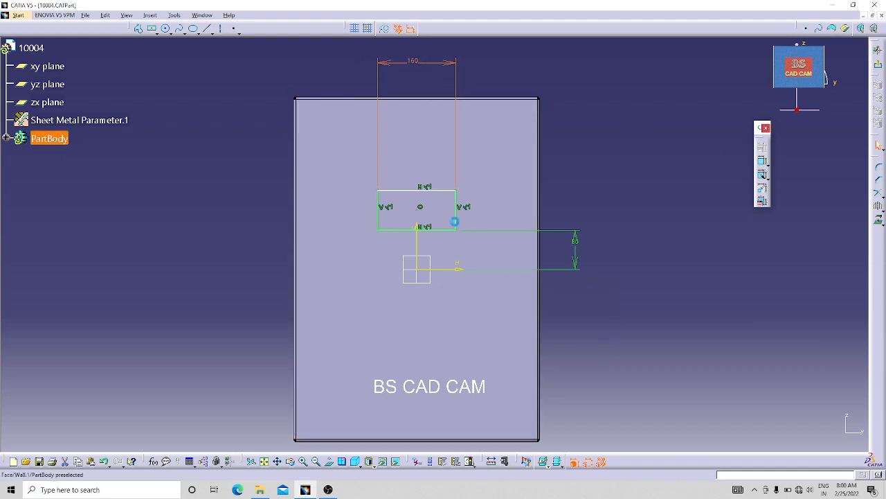
Step: Dimension the rectangle's height and set it to 100 mm
click(762, 161)
click(461, 219)
double_click(599, 206)
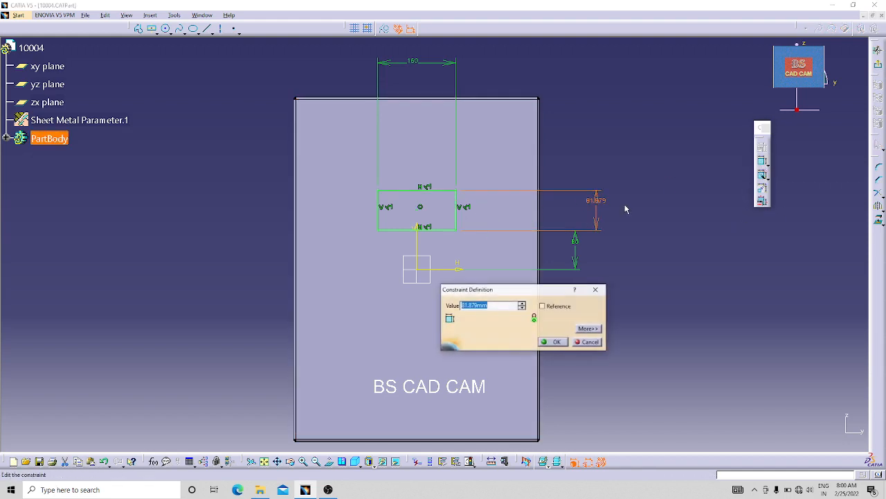
text(100)
key(Return)
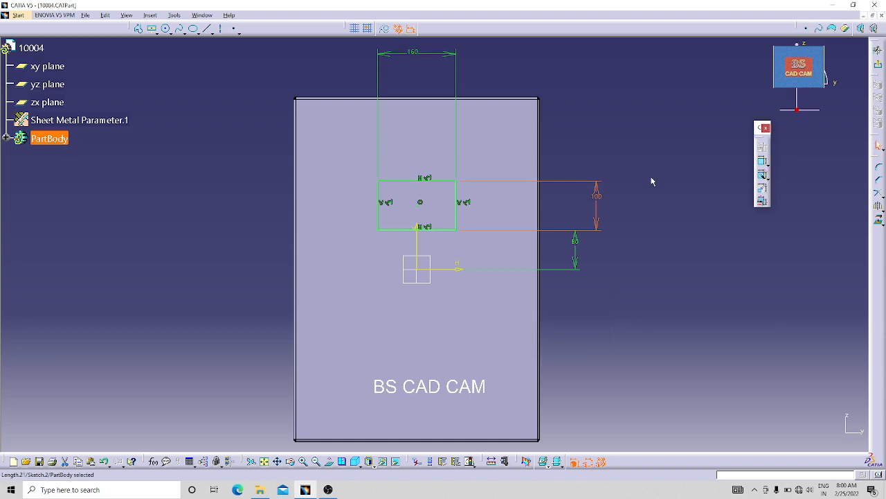
Step: Exit the sketch and cut the rectangle through the wall with a Sheetmetal standard cutout limited up to next
click(877, 76)
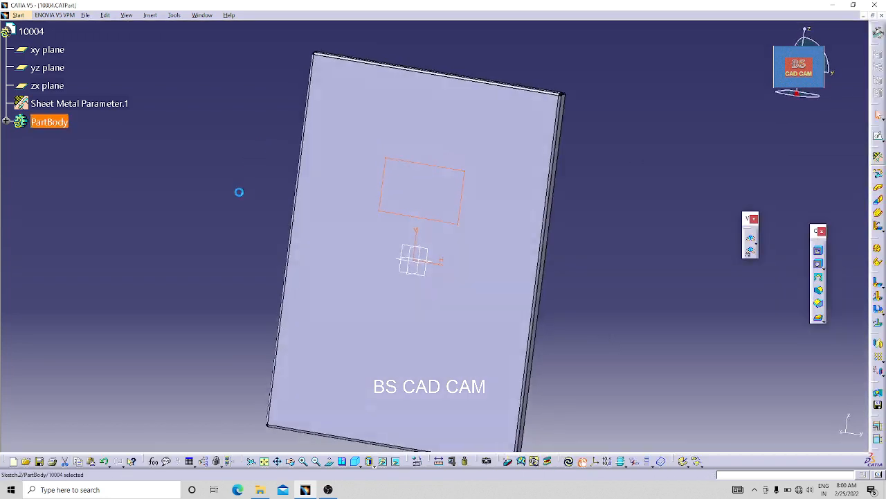
click(818, 250)
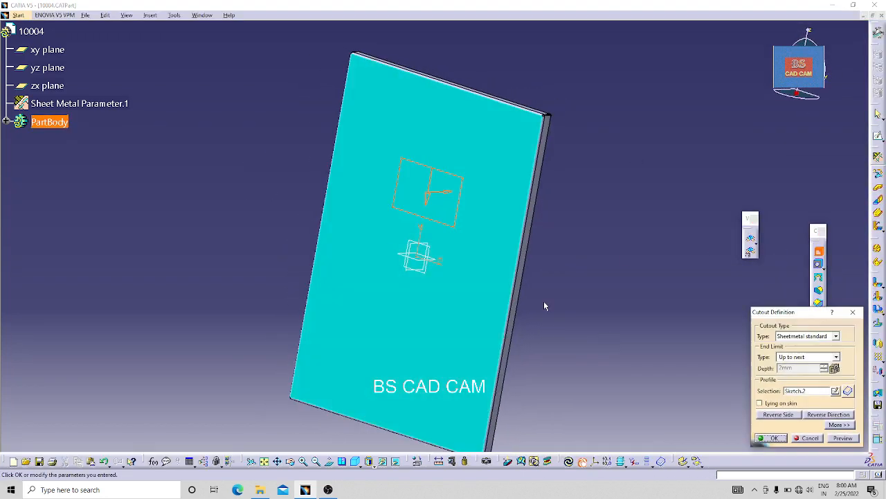
click(775, 438)
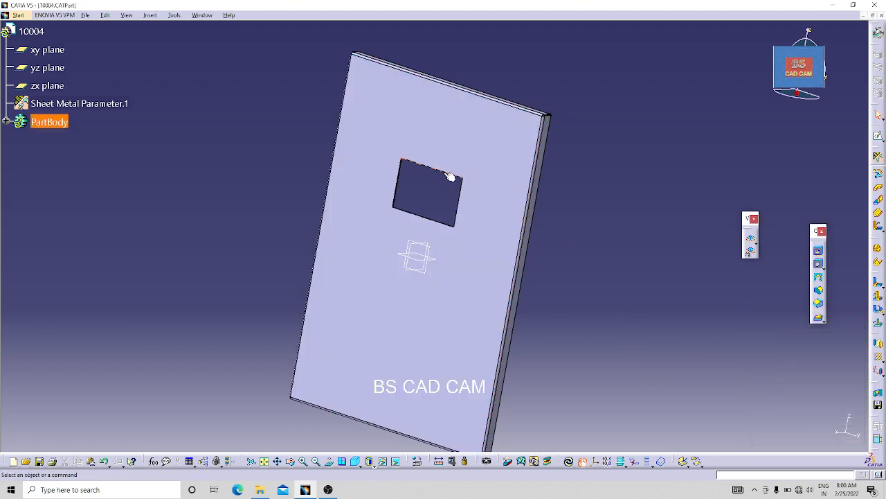
Step: Start a new sketch on the wall's outer face and draw a circle about 41 mm in diameter on the vertical axis above the rectangular cutout
click(878, 137)
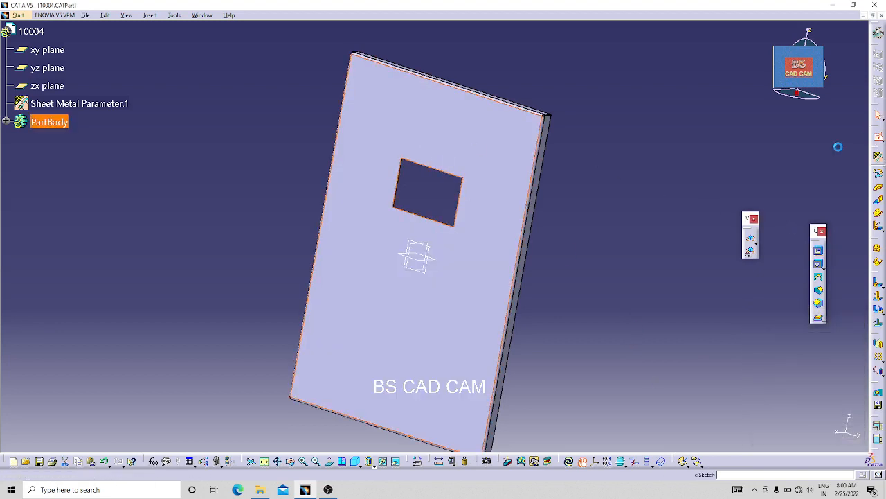
middle_drag(218, 237, 224, 188)
mouse_move(362, 168)
middle_down()
mouse_move(392, 201)
mouse_move(392, 227)
middle_up()
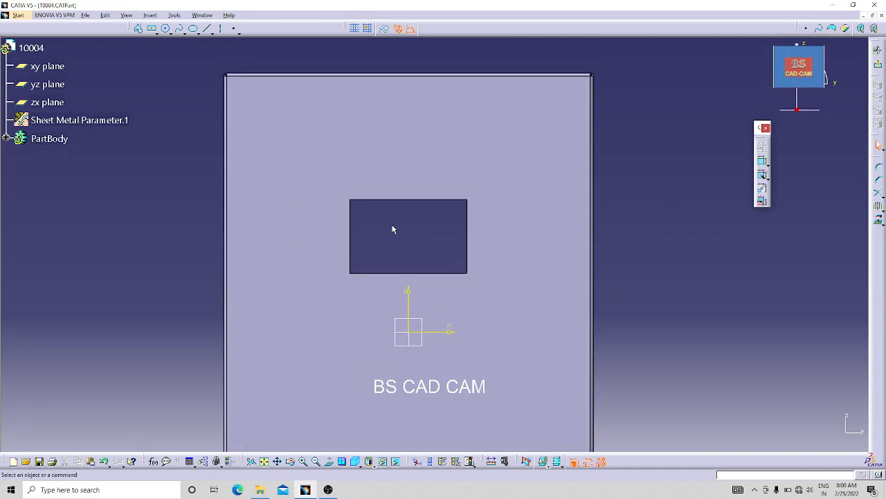
click(167, 29)
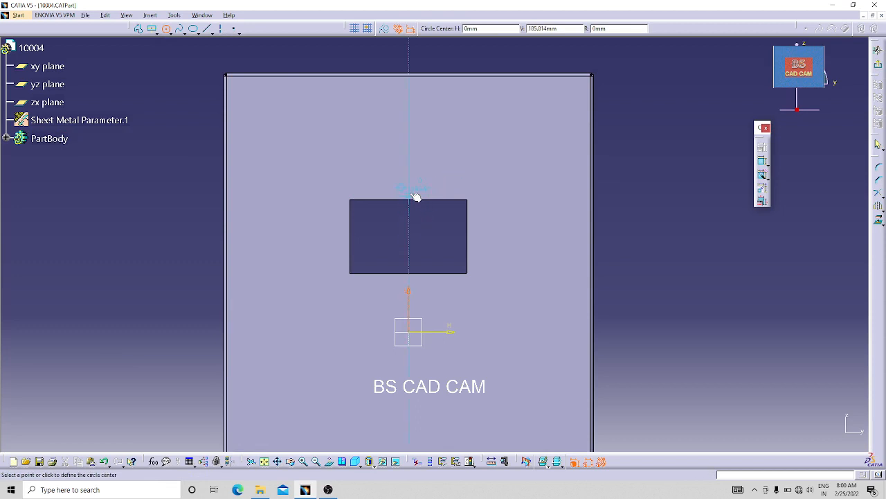
click(409, 160)
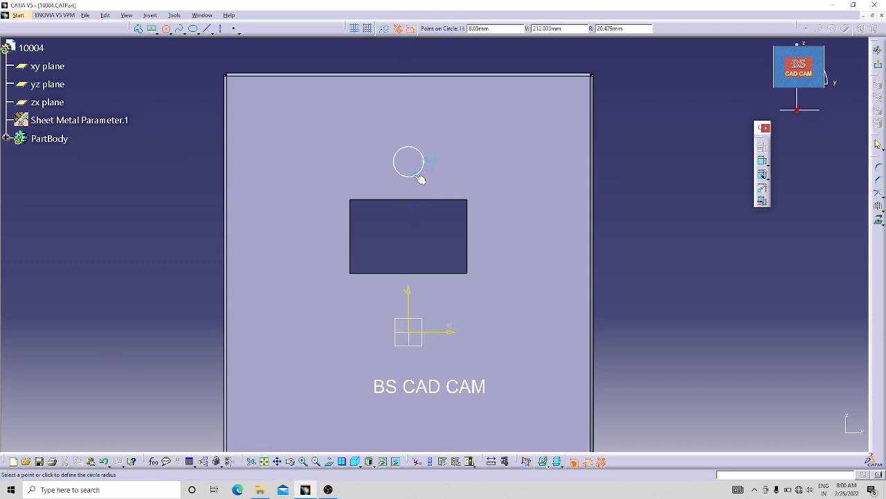
click(420, 171)
Step: Dimension the circle's diameter and set it to 25 mm
click(765, 177)
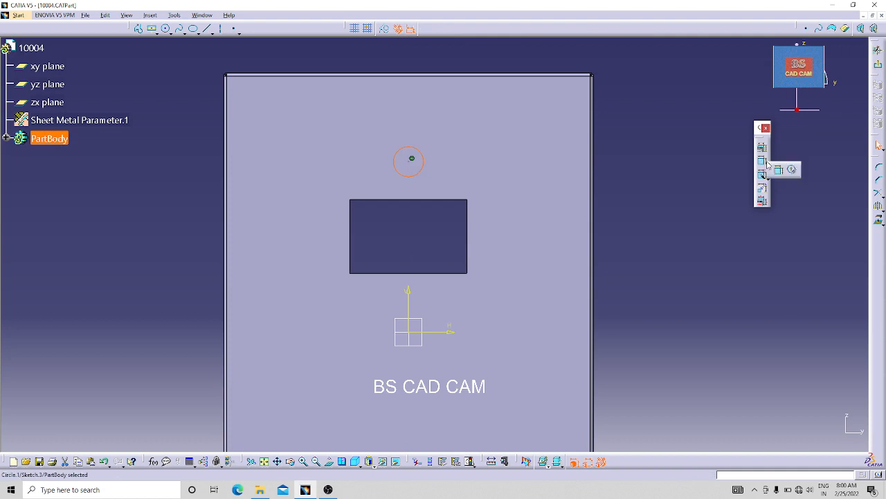
click(780, 170)
click(409, 148)
click(655, 133)
double_click(652, 127)
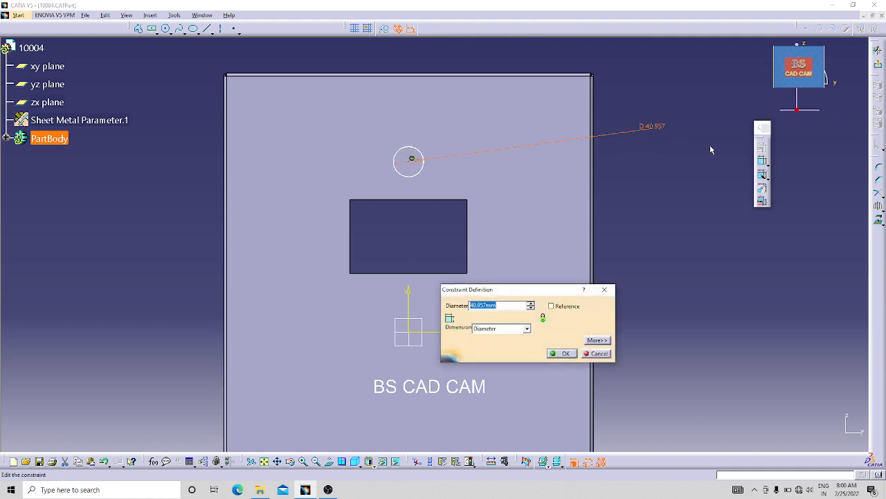
text(25)
key(Return)
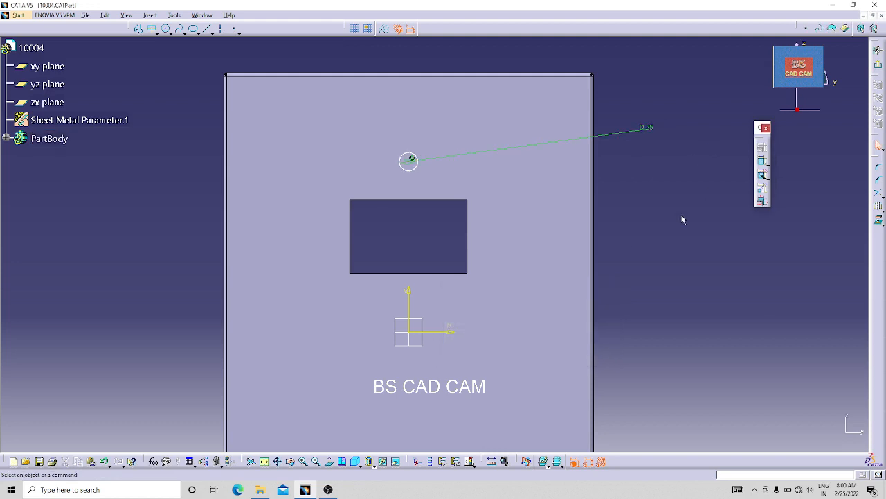
Step: Dimension the circle centre's height above the horizontal axis and set it to 250 mm
click(763, 161)
click(443, 331)
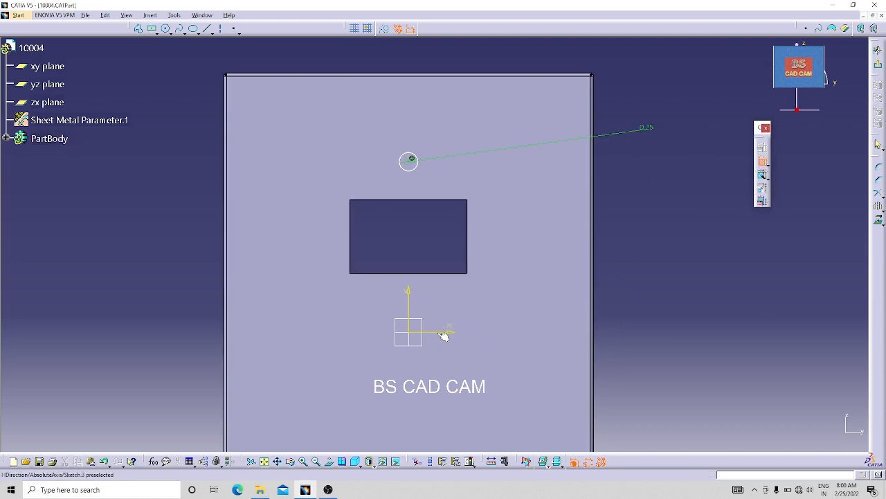
click(411, 161)
click(685, 227)
double_click(685, 226)
text(25)
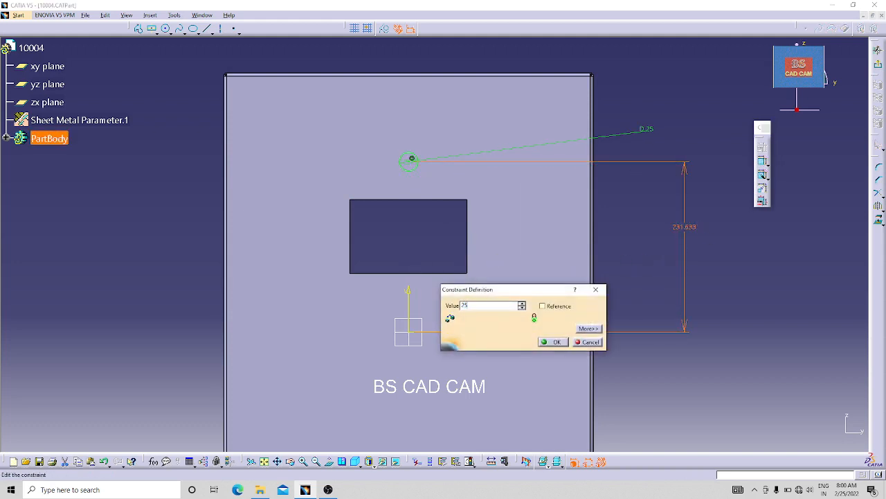
text(0)
key(Return)
click(794, 287)
middle_drag(785, 300, 781, 287)
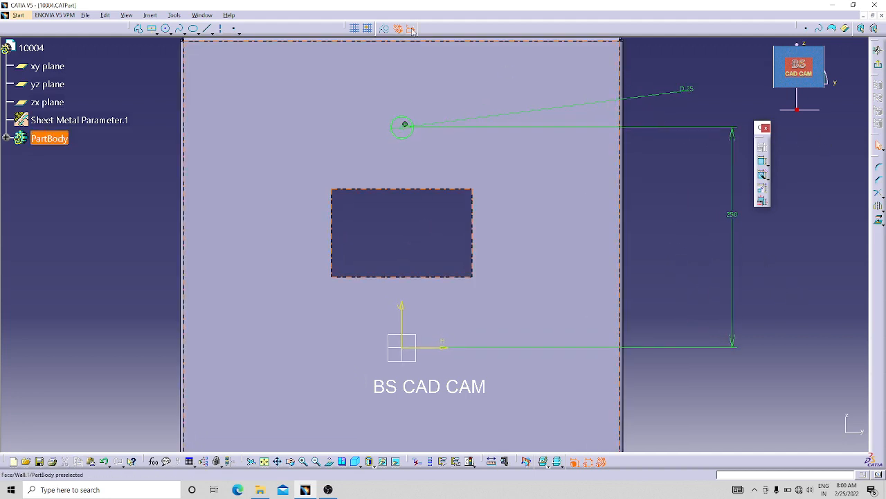
Step: Draw a second circle about 32 mm in diameter to the left of the first one, roughly level with it
click(166, 29)
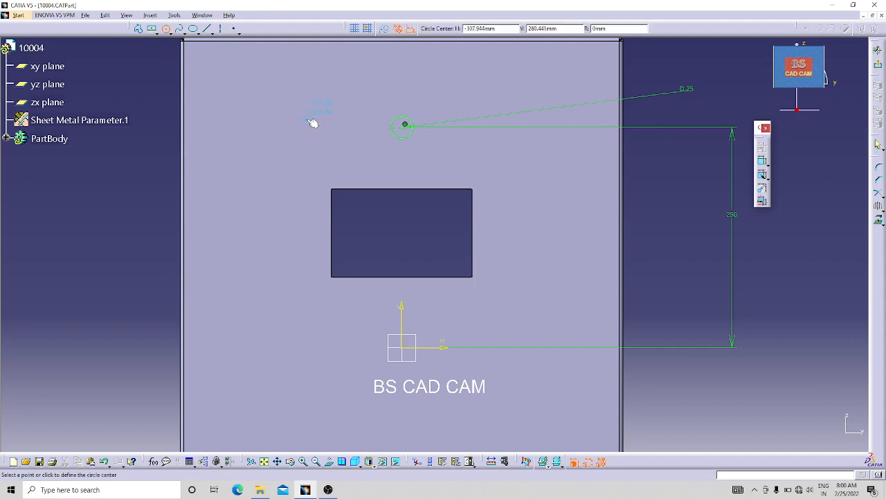
click(314, 126)
click(317, 140)
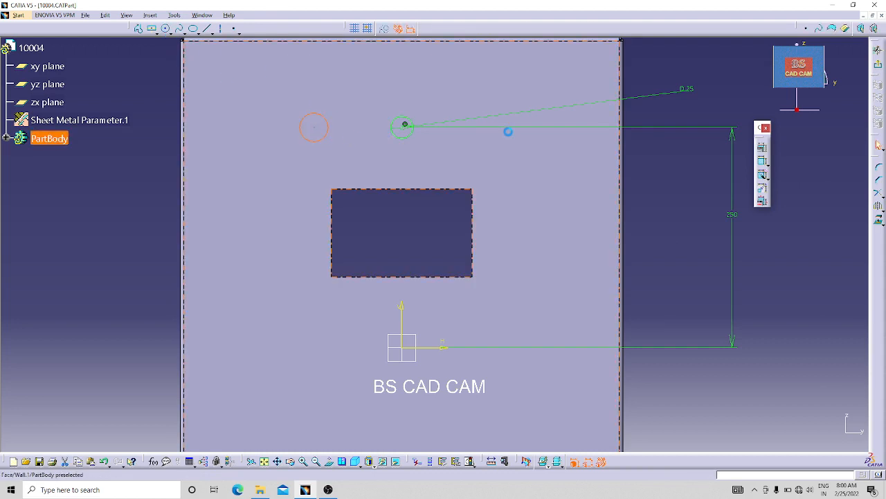
click(166, 29)
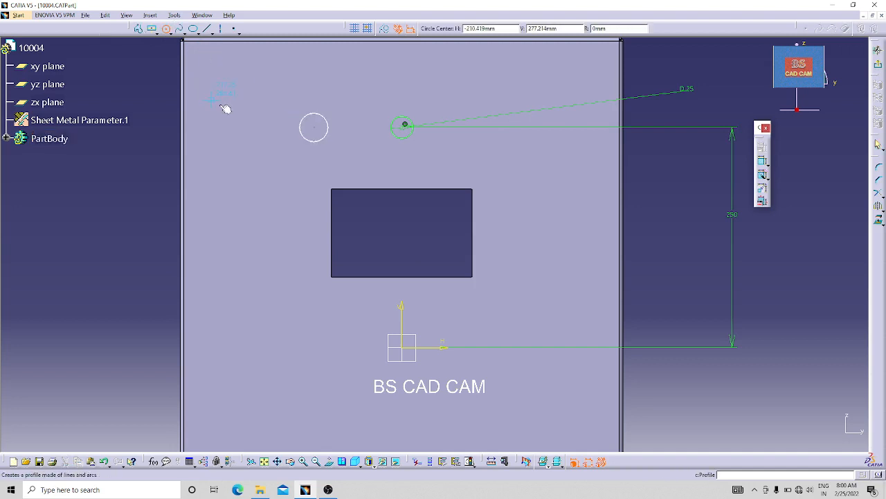
Step: Dimension the second circle's diameter and set it to 25 mm
click(762, 161)
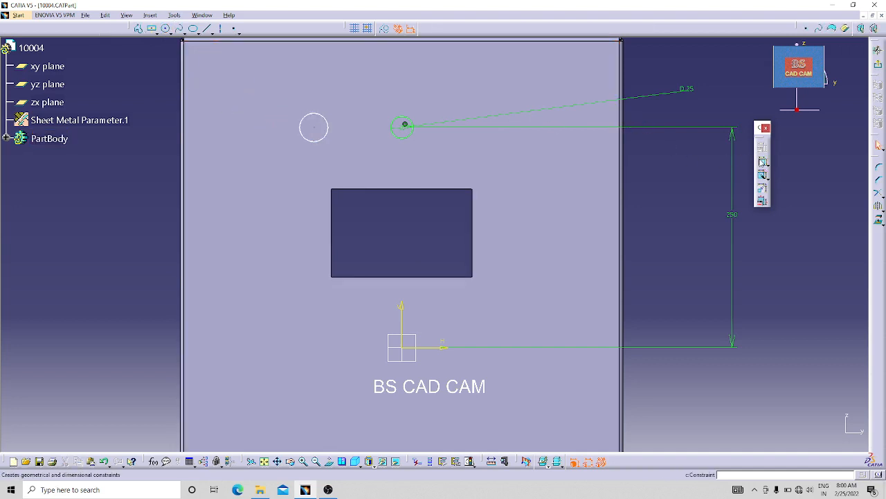
click(315, 119)
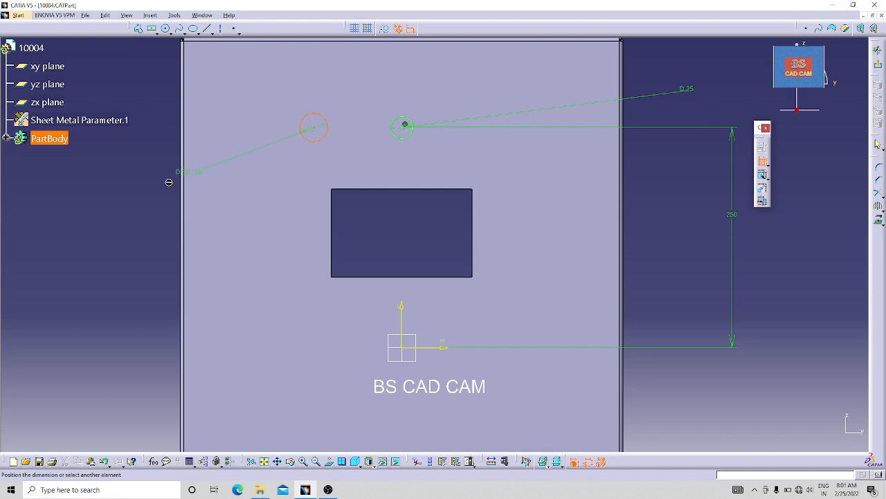
double_click(112, 193)
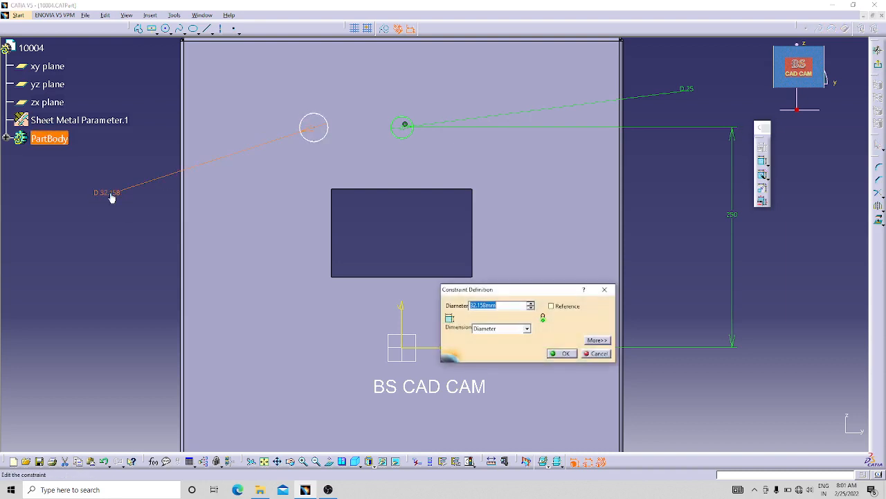
text(25)
key(Return)
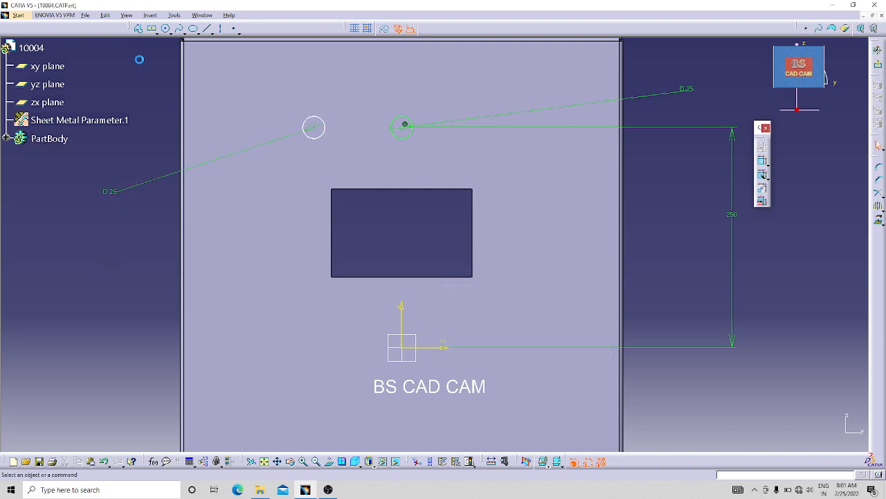
Step: Draw a horizontal line joining the centres of the two circles and convert it to a construction element
click(209, 31)
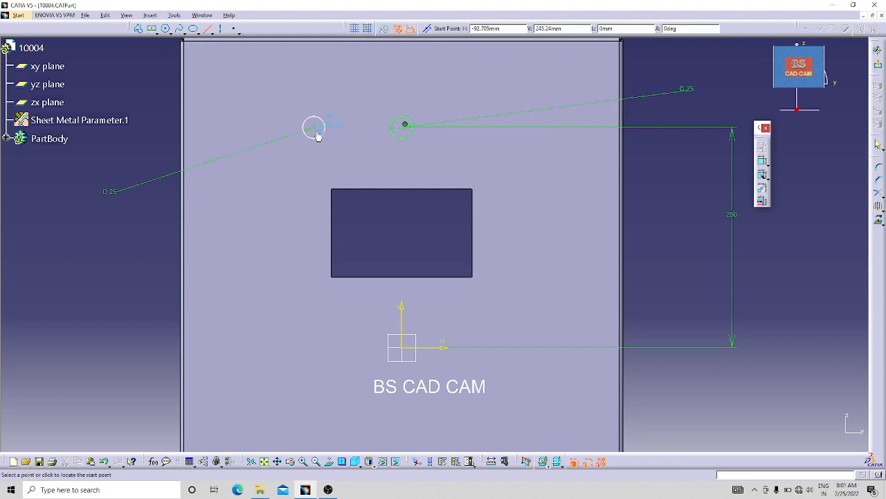
click(316, 129)
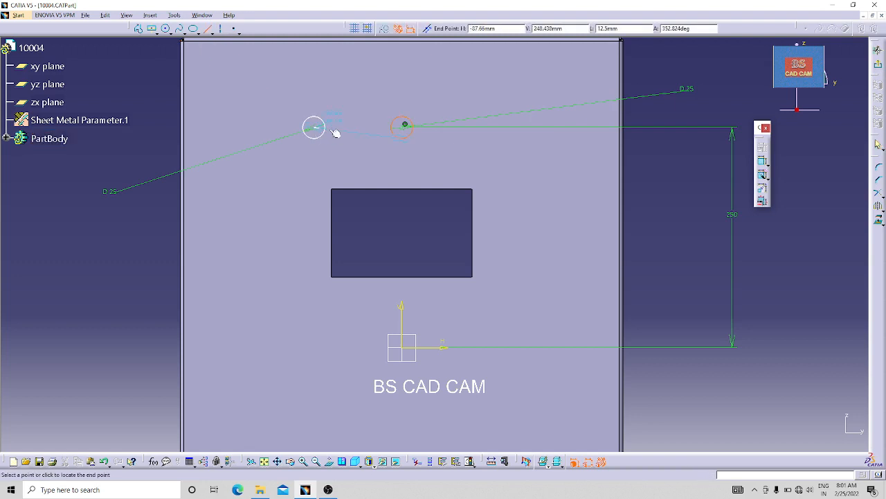
click(405, 127)
right_click(368, 128)
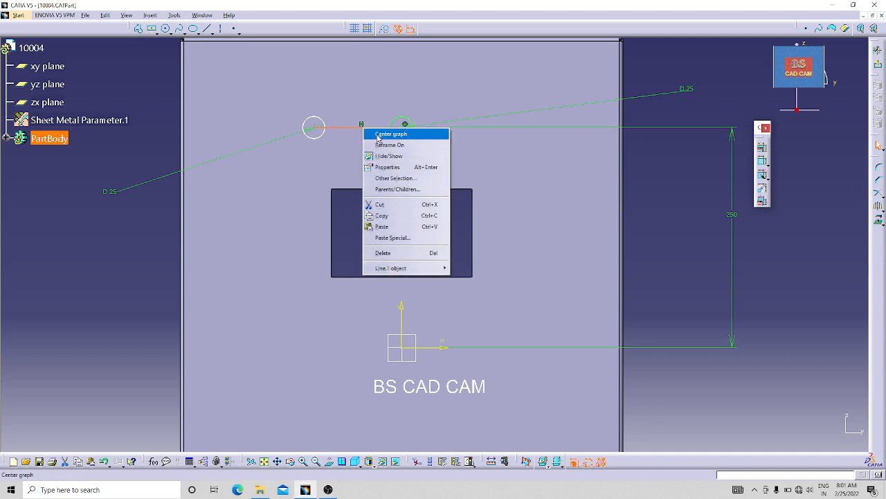
click(384, 29)
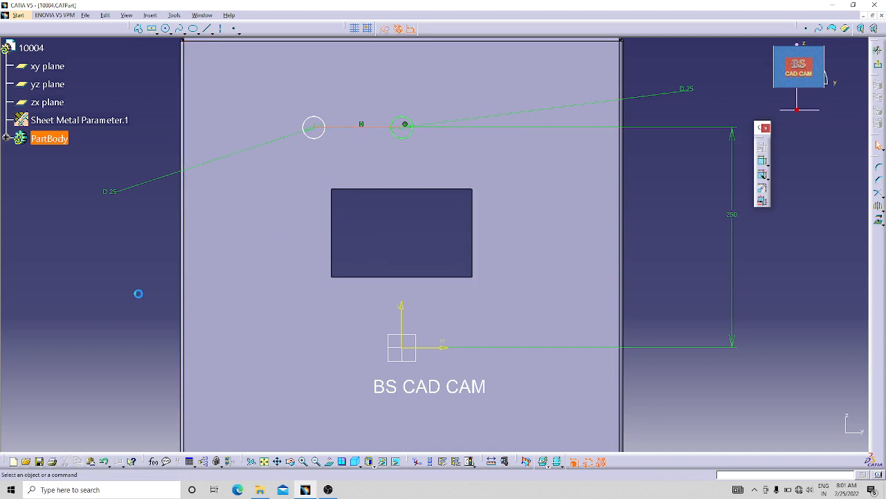
Step: Dimension the construction line between the circle centres and set its length to 125 mm
click(357, 127)
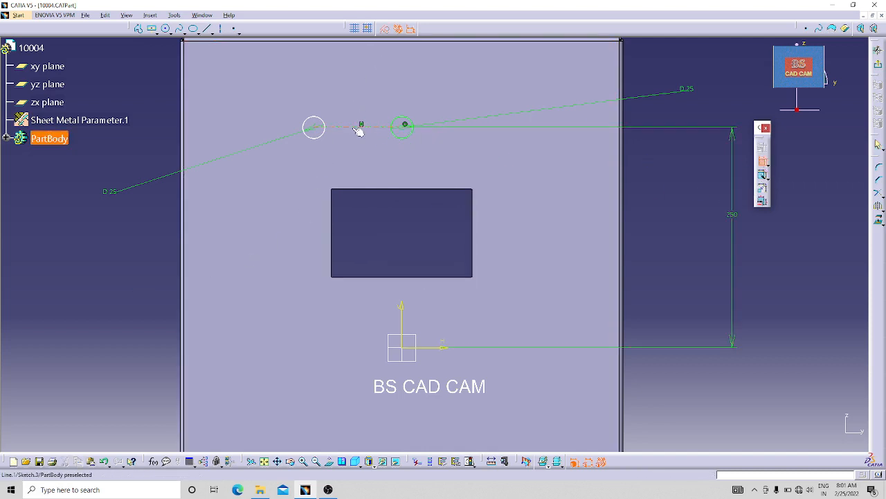
click(364, 81)
double_click(358, 79)
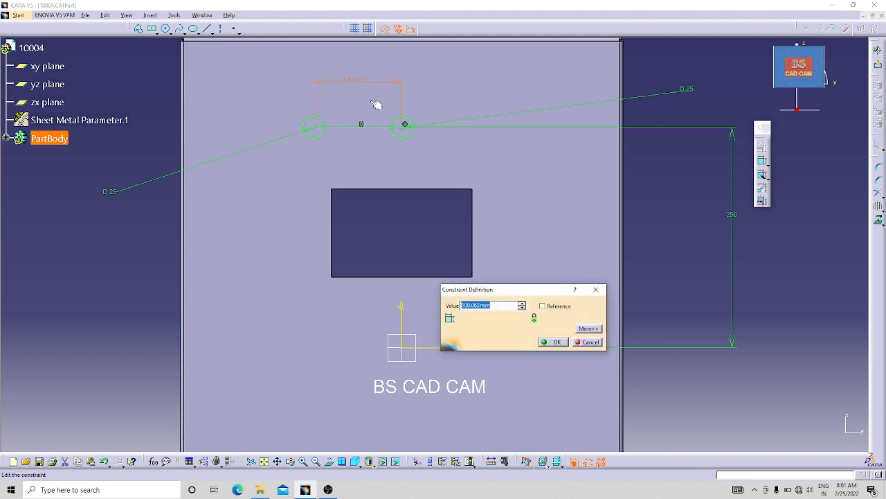
text(125)
key(Return)
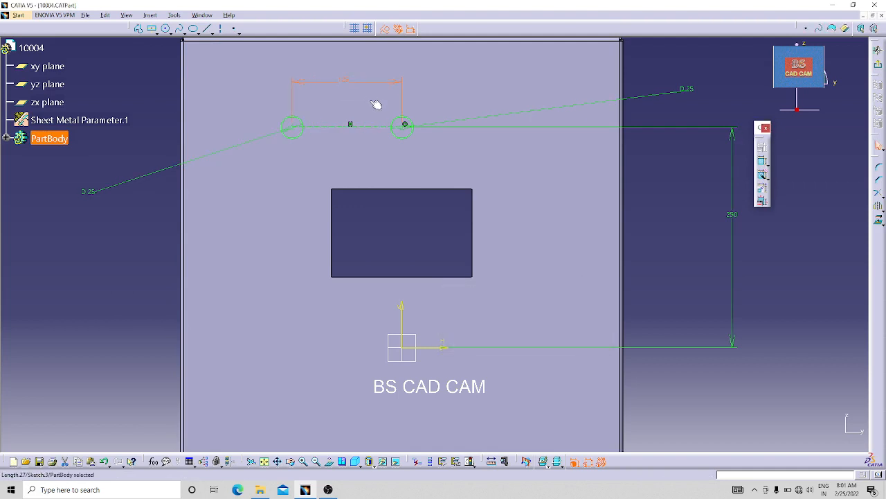
click(142, 257)
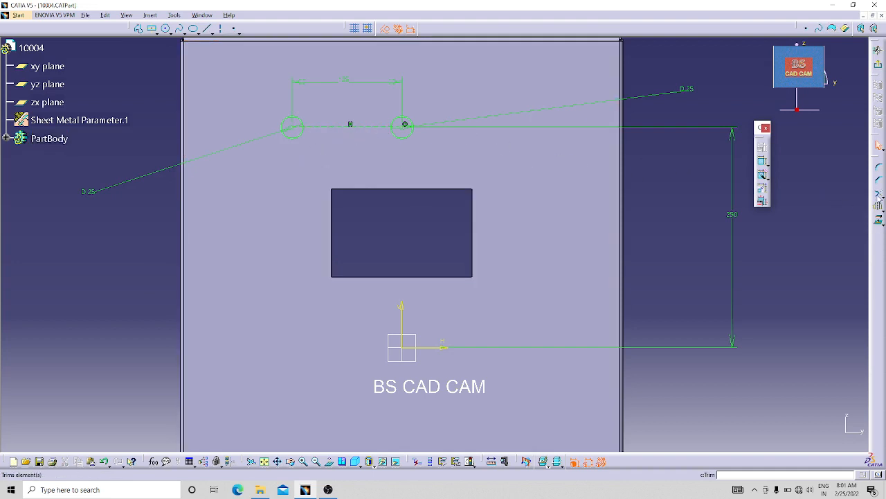
Step: Mirror the left circle about the sketch's vertical axis and exit the sketch
click(879, 209)
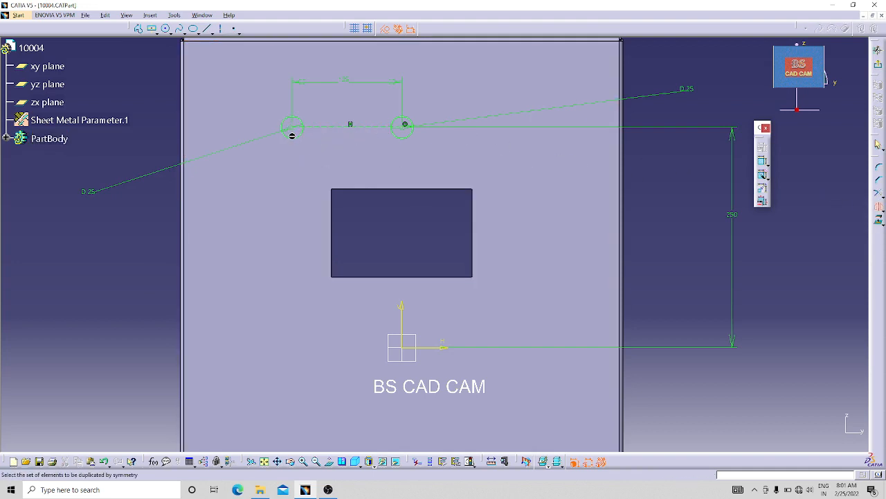
click(402, 322)
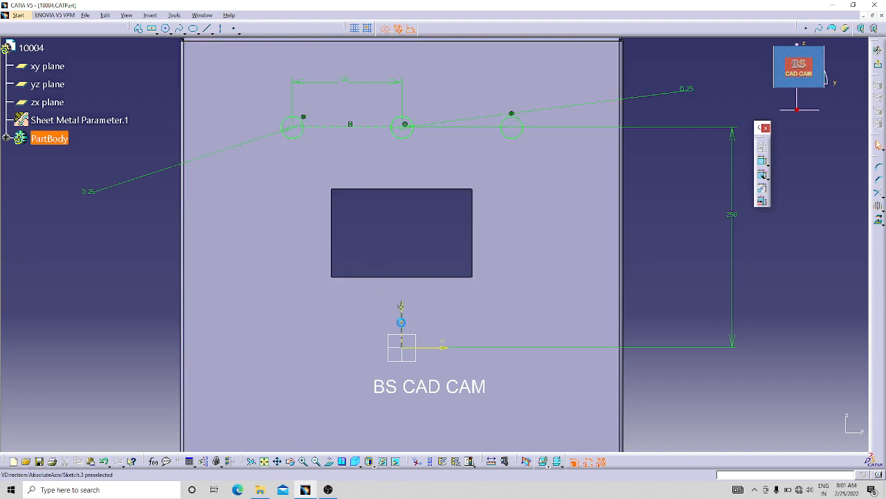
click(878, 66)
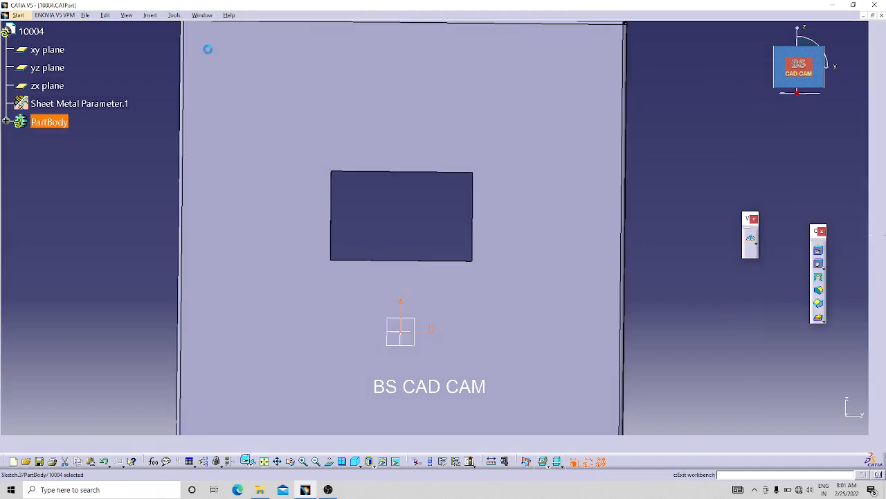
Step: Cut the three circles through the wall with a Sheetmetal standard cutout limited up to next
click(820, 252)
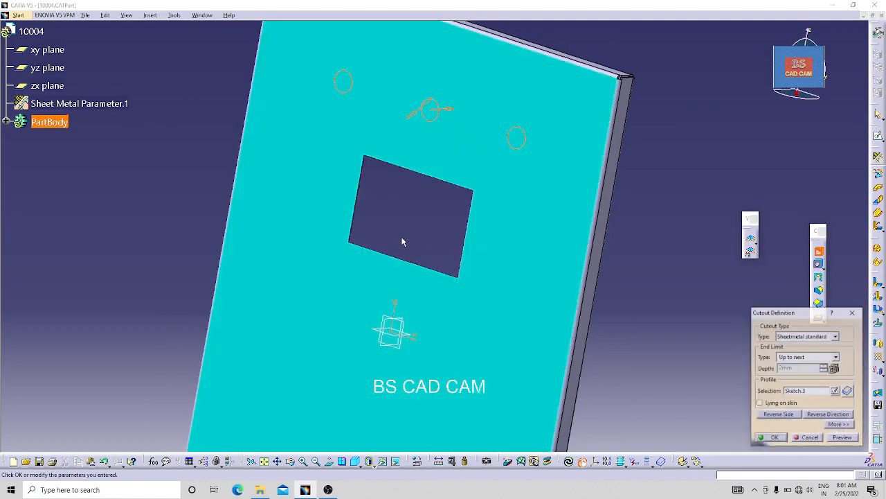
click(771, 438)
middle_drag(659, 261, 639, 220)
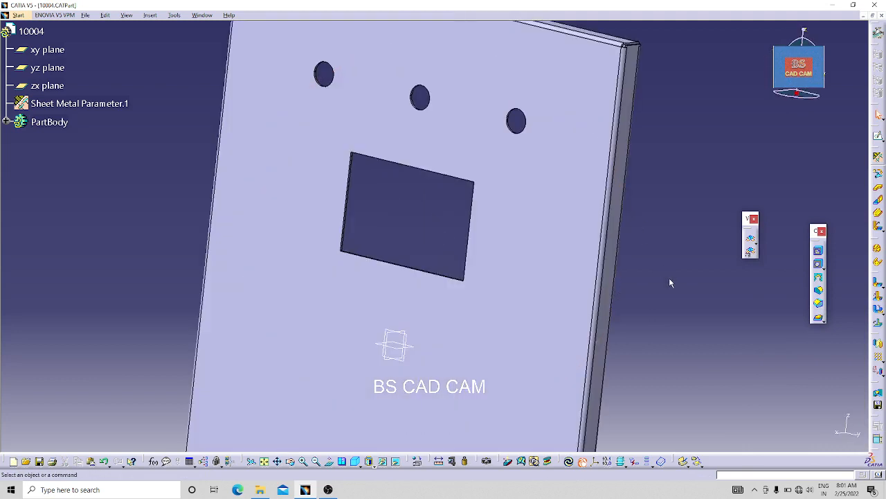
middle_drag(669, 277, 594, 284)
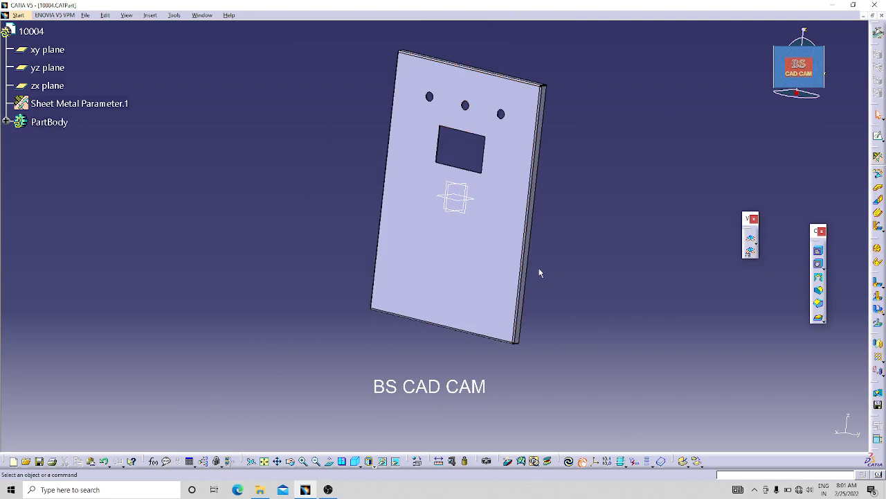
Step: Start a new sketch on the wall's outer face and draw a narrow centered rectangle about 112 mm tall near the right edge, below the window
click(461, 245)
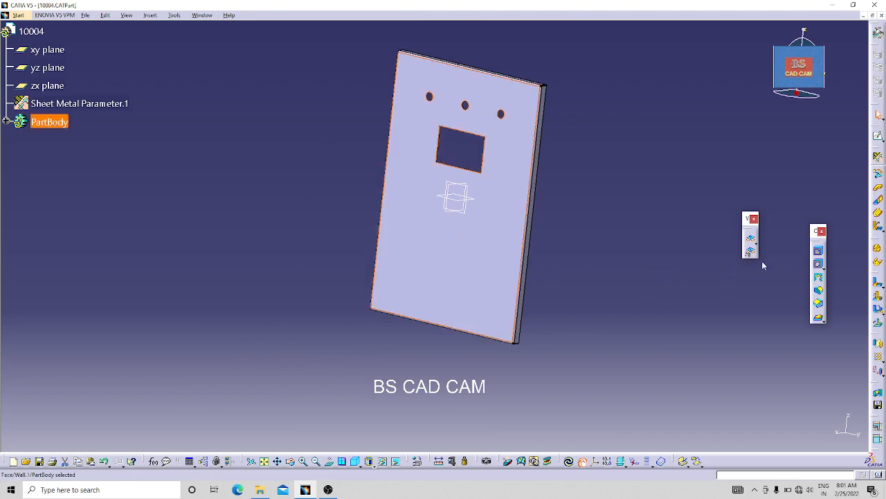
click(879, 138)
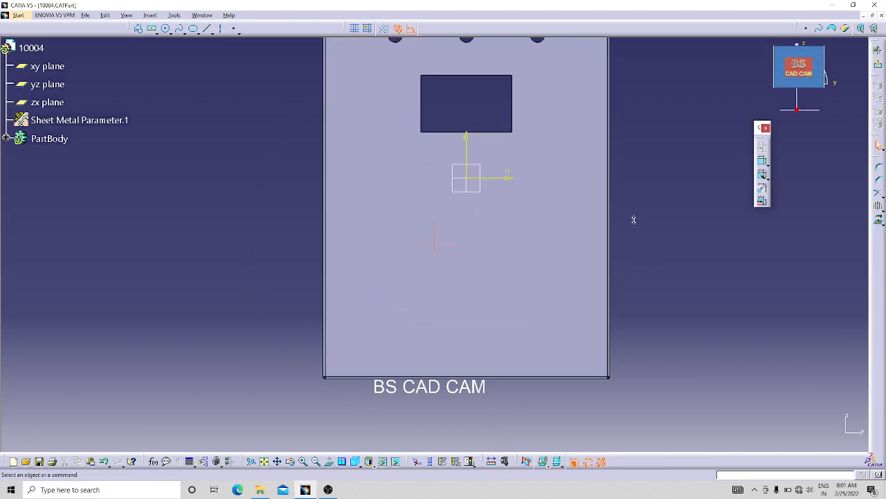
click(154, 28)
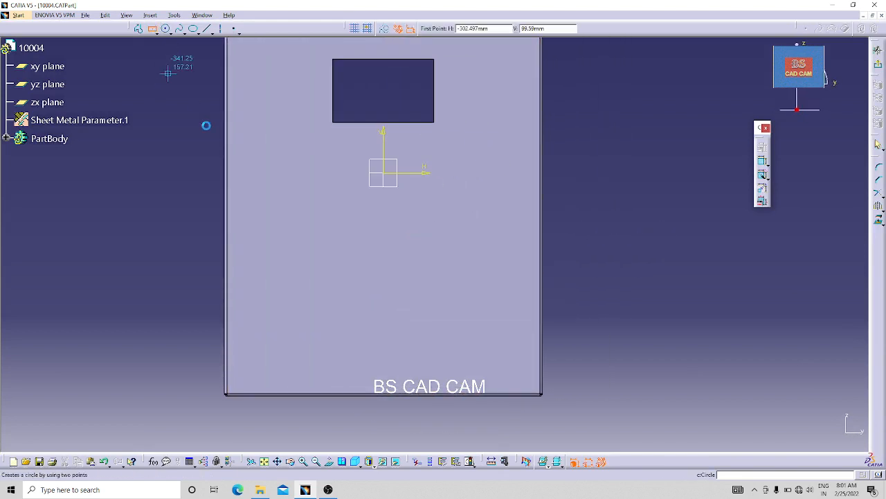
click(476, 247)
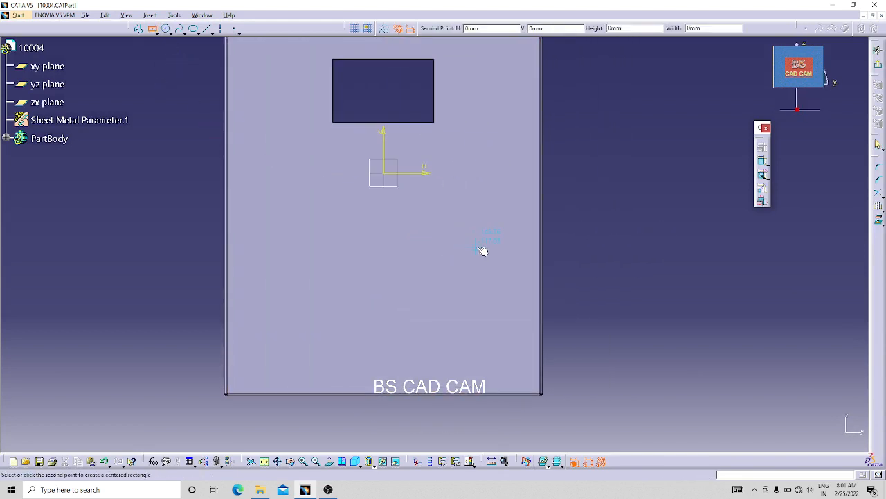
click(488, 282)
Step: Dimension the distance from the narrow rectangle's right side to the wall's right edge and set it to 50 mm
click(762, 161)
click(486, 263)
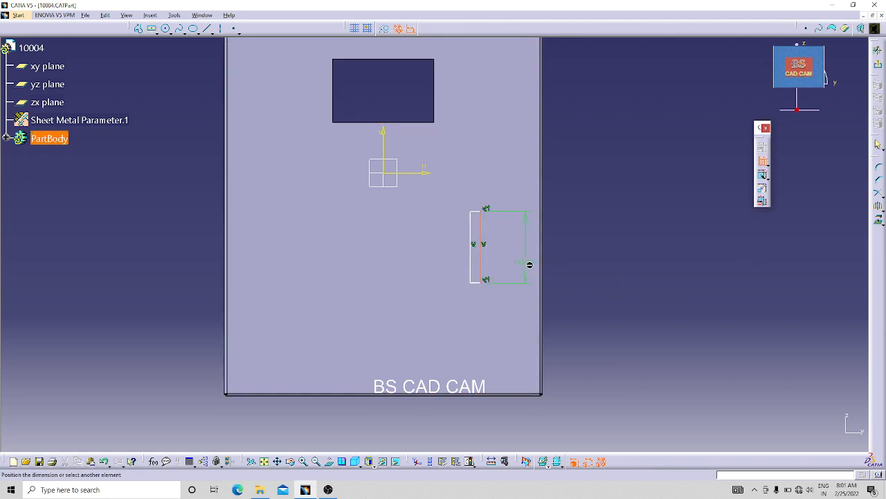
click(540, 261)
double_click(622, 371)
text(50)
key(Return)
ctrl+middle_drag(568, 327, 580, 276)
Step: Dimension the narrow rectangle's height and set it to 120 mm
click(762, 161)
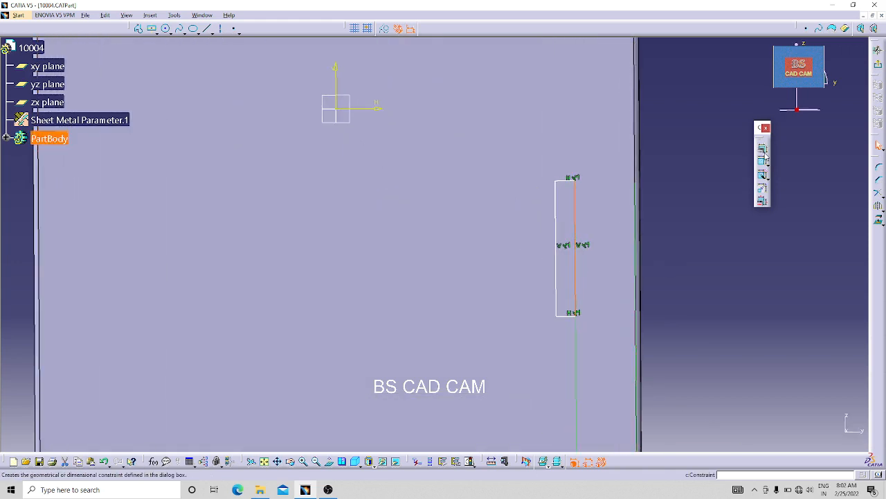
click(706, 248)
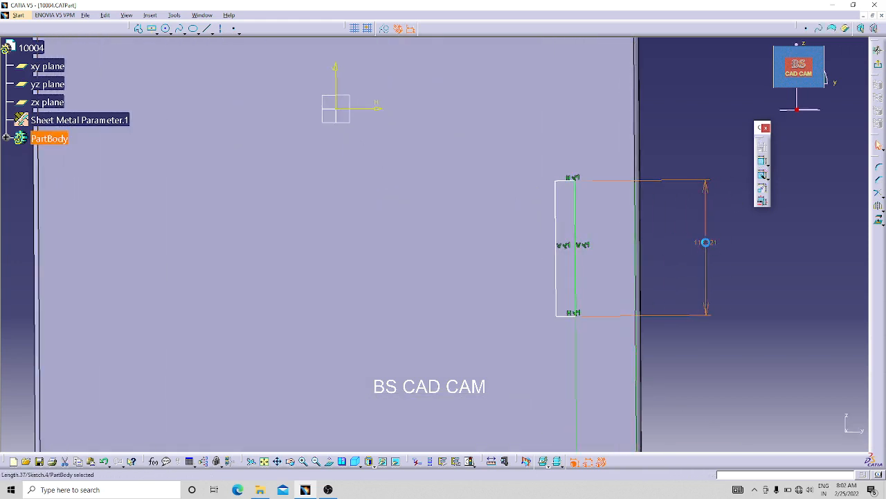
double_click(706, 243)
text(120)
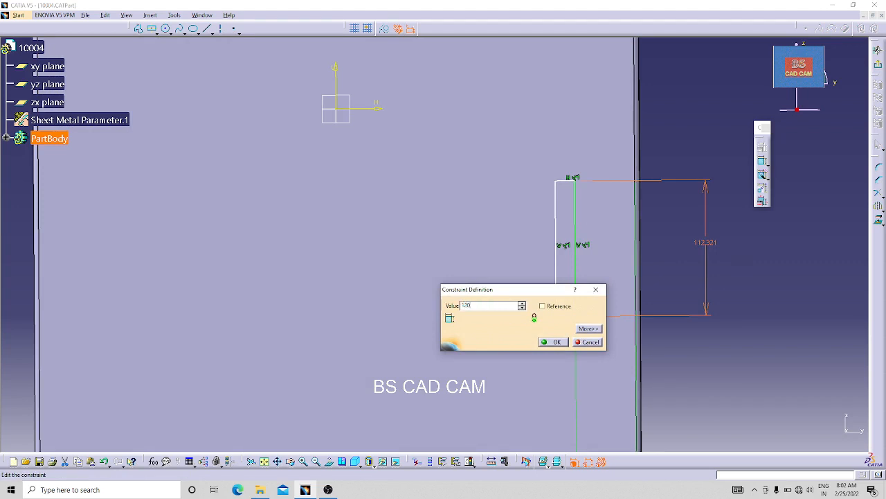
key(Return)
Step: Dimension the width of the narrow rectangle and set it to 25 mm
click(762, 160)
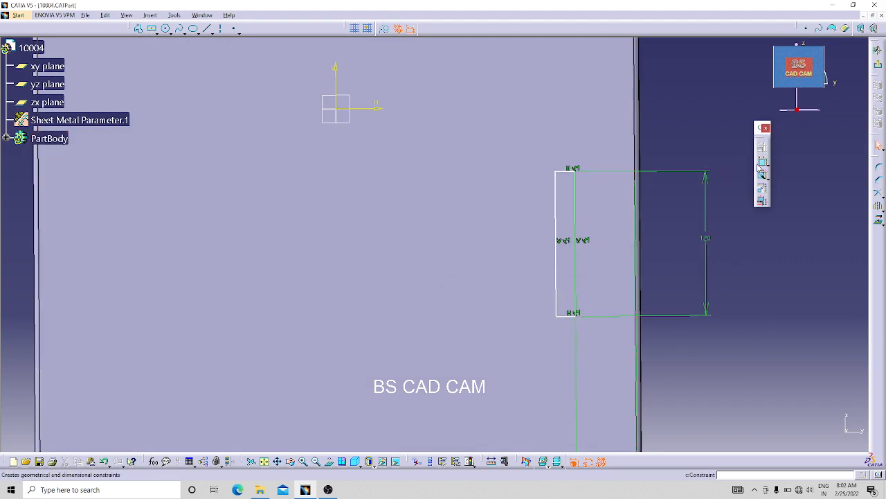
click(567, 318)
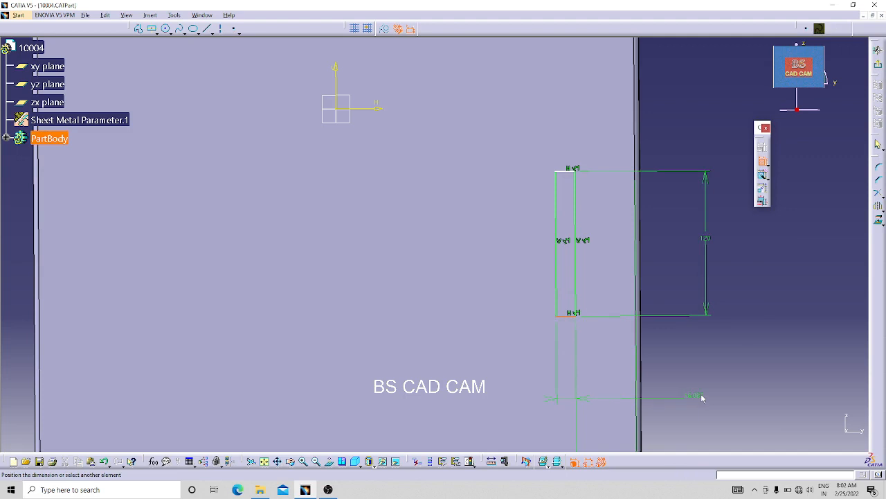
click(718, 390)
double_click(719, 390)
text(24)
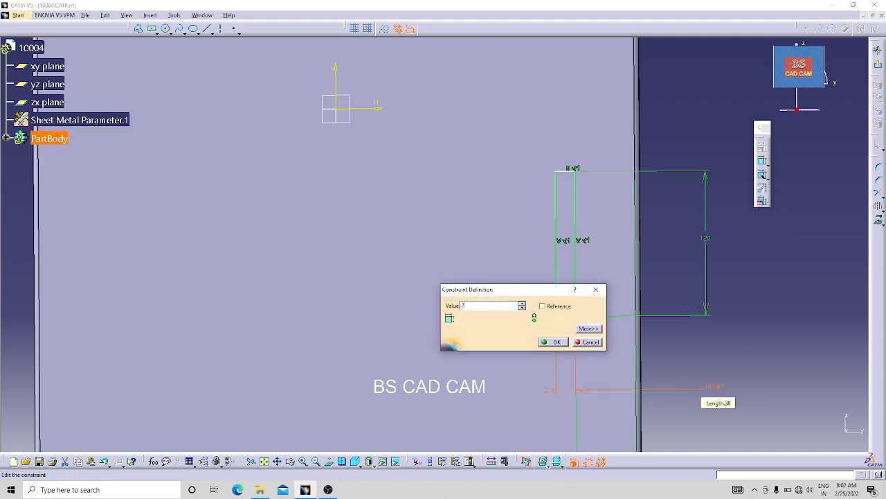
key(Return)
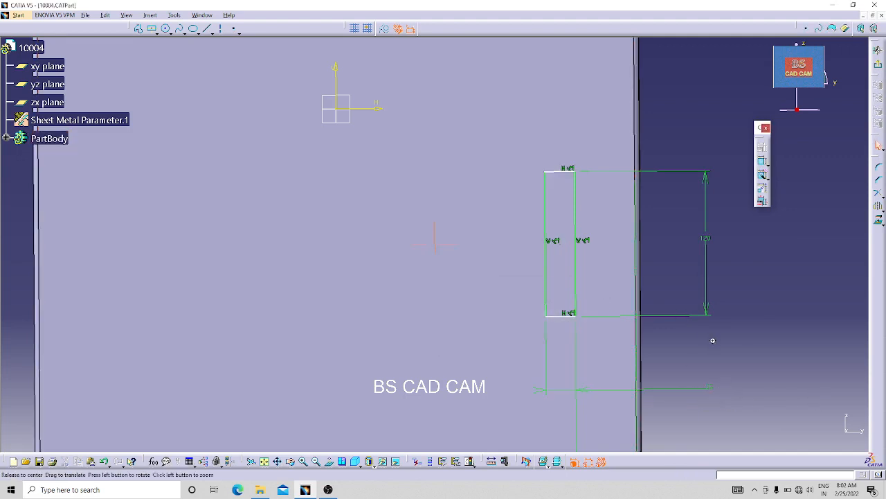
Step: Dimension the distance from the narrow rectangle's lower side to the horizontal sketch axis and set it to 175 mm
middle_drag(713, 339, 706, 383)
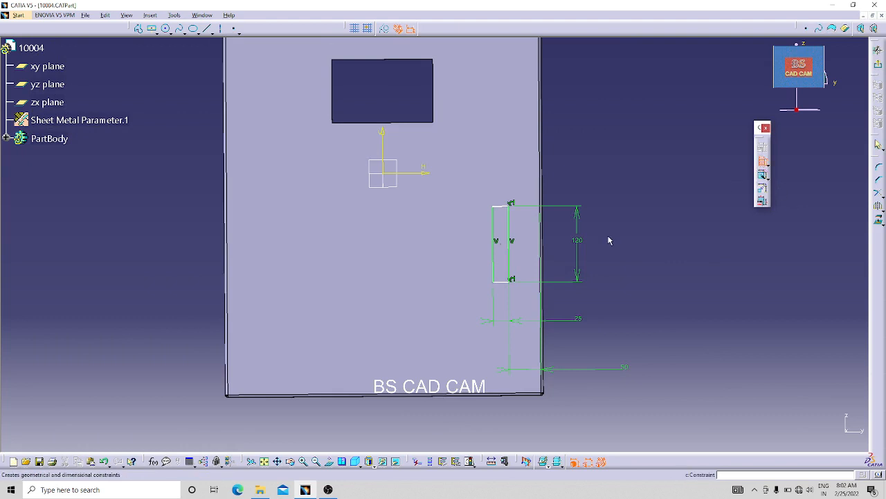
click(496, 281)
click(404, 174)
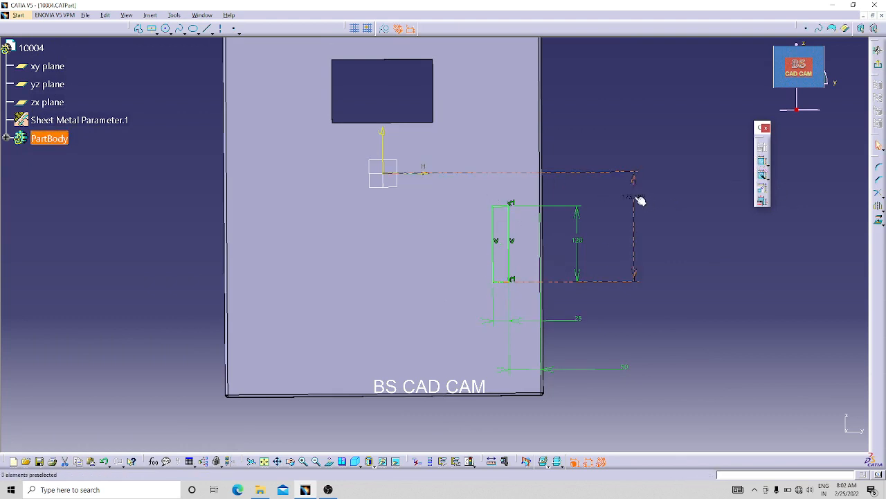
double_click(640, 200)
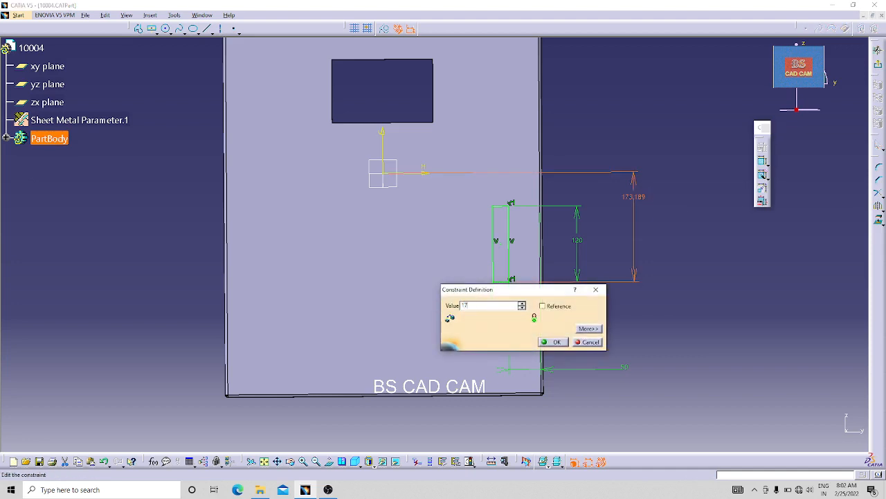
key(Return)
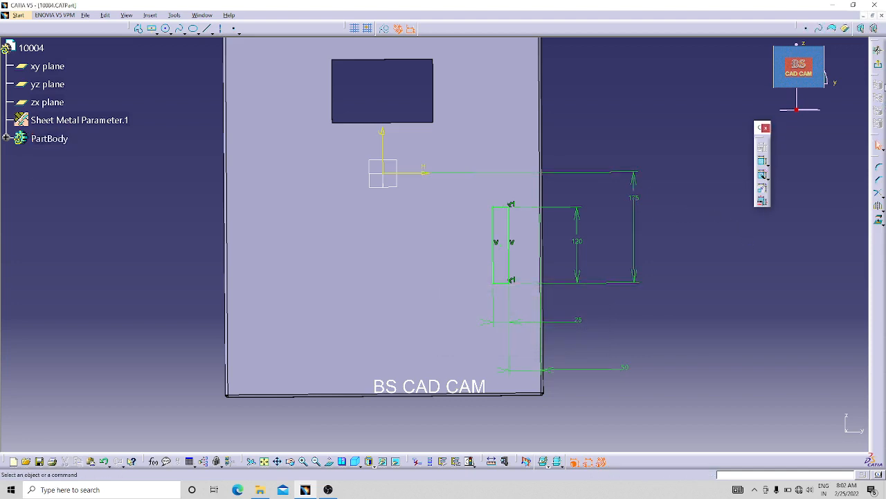
Step: Exit the sketch and cut the narrow rectangle through the wall with a sheet-metal cutout
click(878, 64)
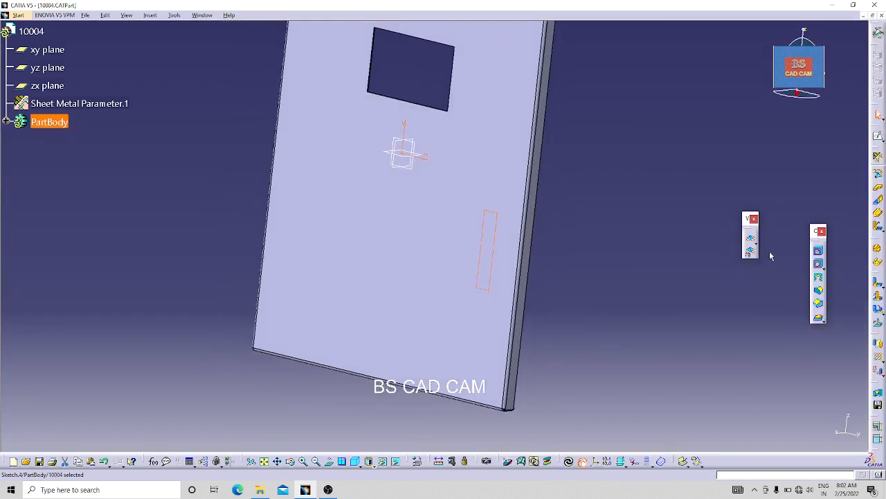
click(818, 251)
click(774, 437)
Step: Start a new sketch on the wall's outer face around the narrow slot
click(483, 169)
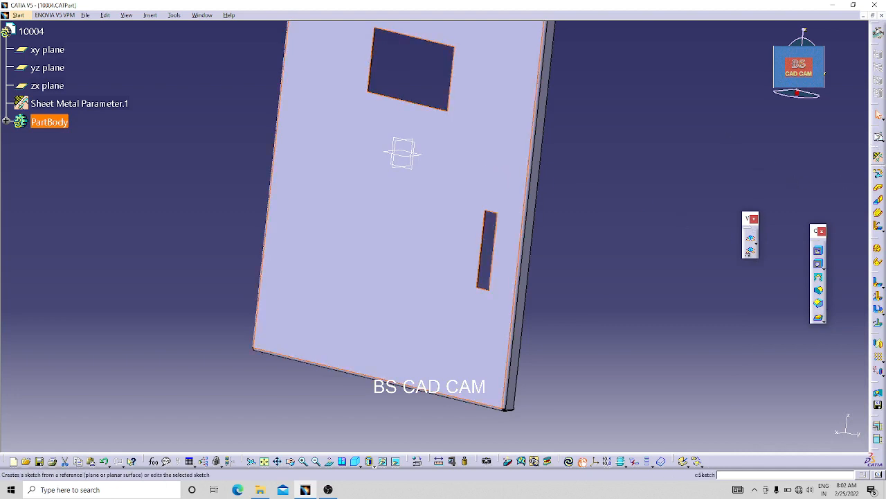
click(879, 137)
mouse_move(627, 250)
middle_down()
mouse_move(626, 214)
mouse_move(521, 233)
middle_up()
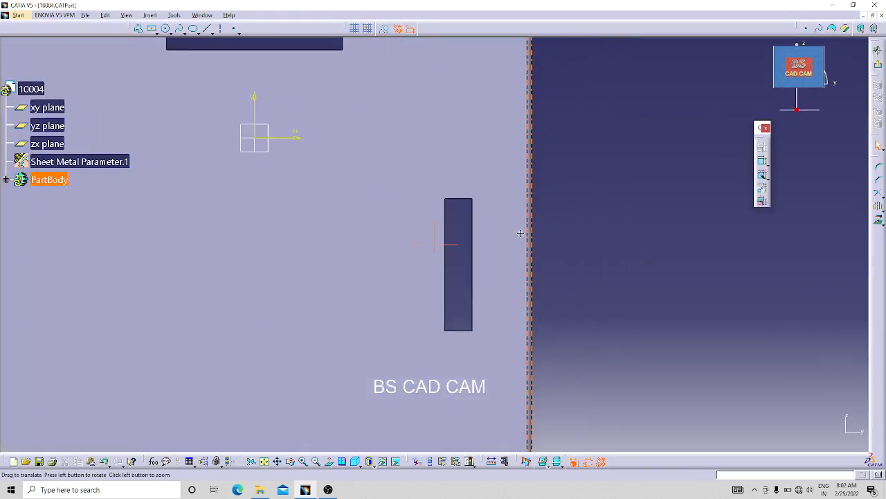
click(169, 32)
click(177, 42)
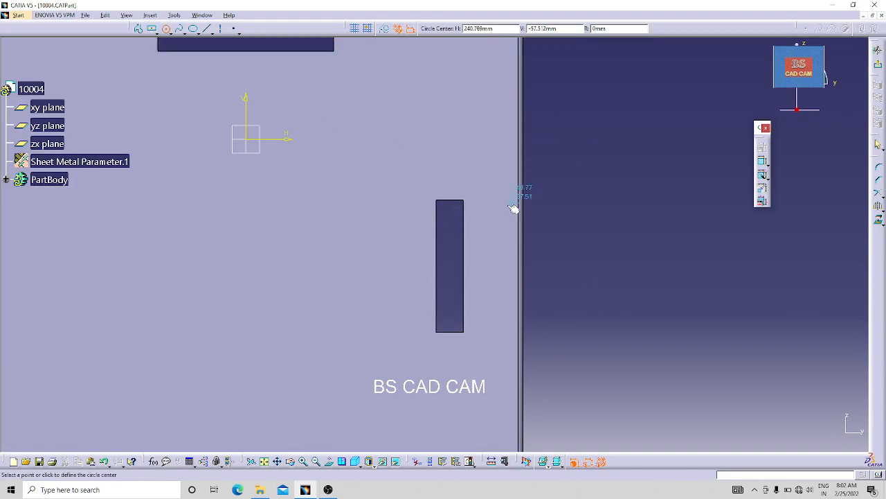
key(Escape)
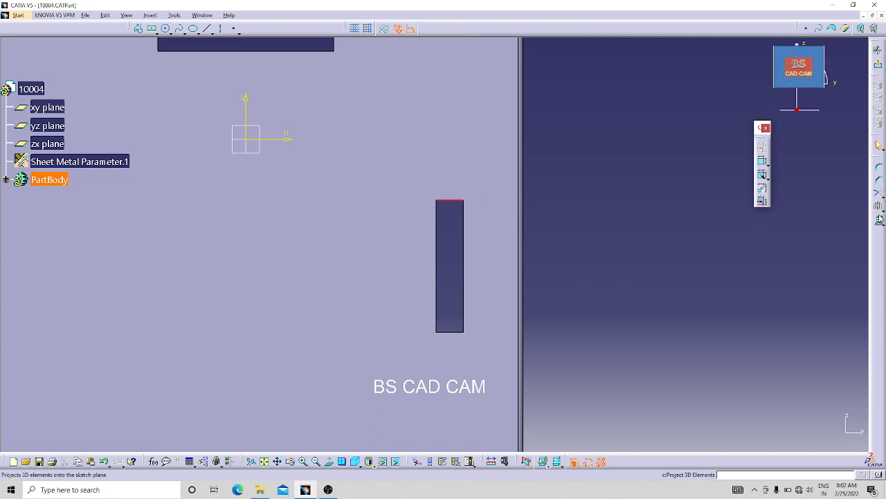
Step: Project the slot's upper edge into the sketch and draw a vertical construction line about 39 mm long upward from its midpoint
click(455, 202)
click(385, 30)
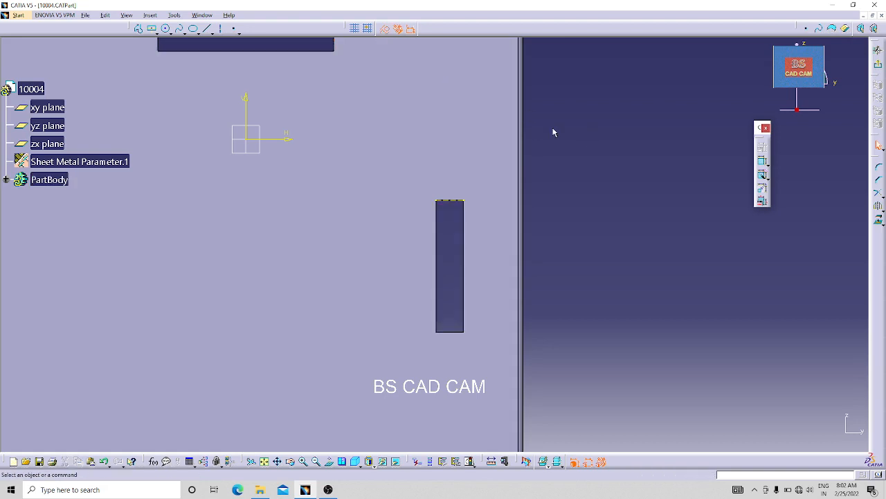
click(208, 30)
click(454, 203)
click(451, 157)
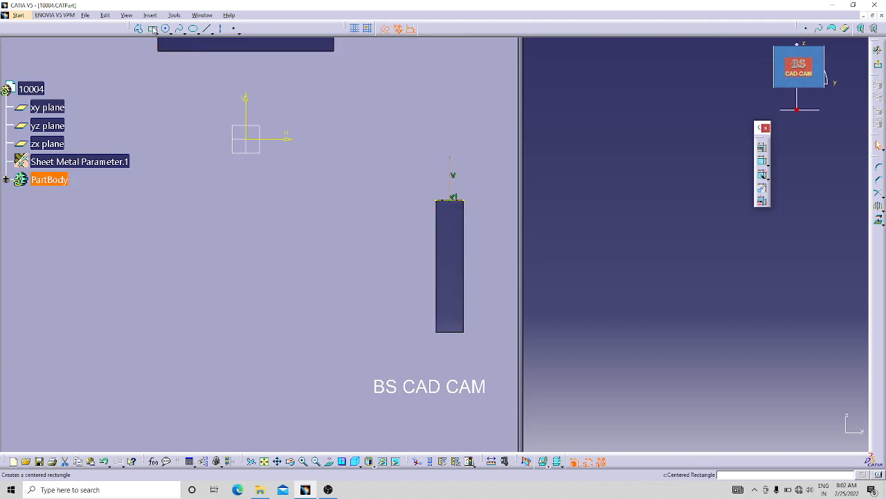
Step: Dimension the length of the vertical construction line above the slot
click(762, 161)
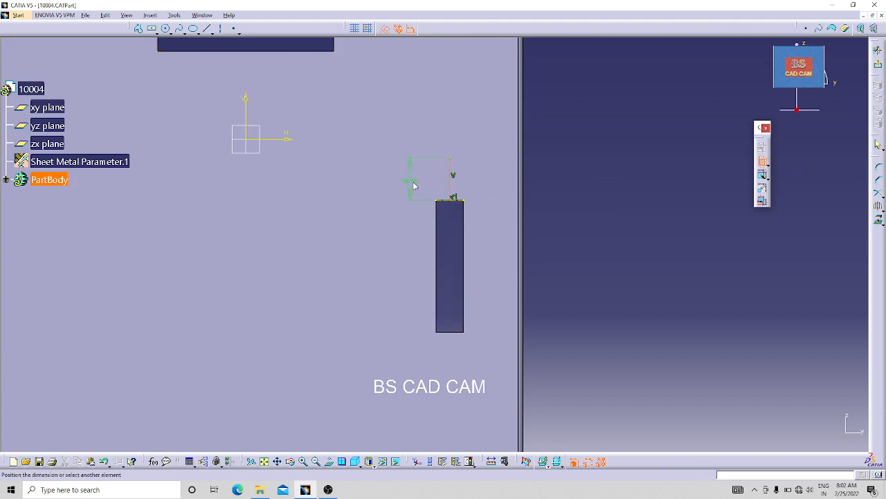
double_click(631, 170)
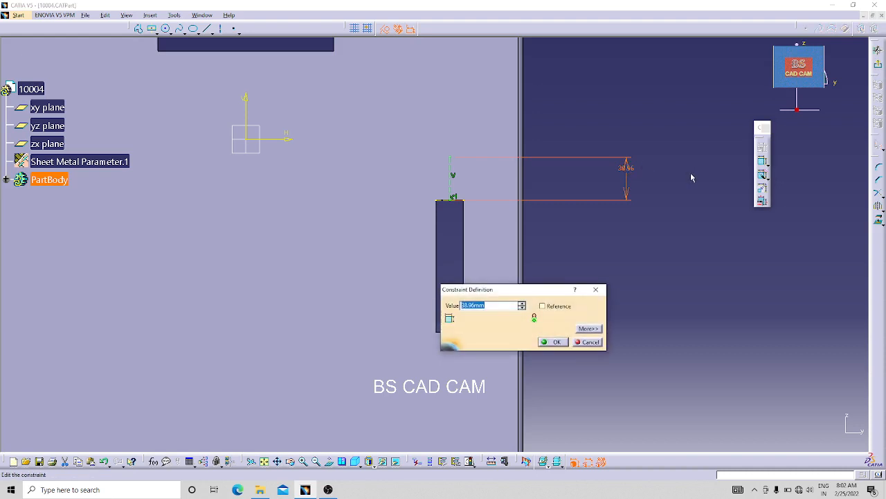
key(Return)
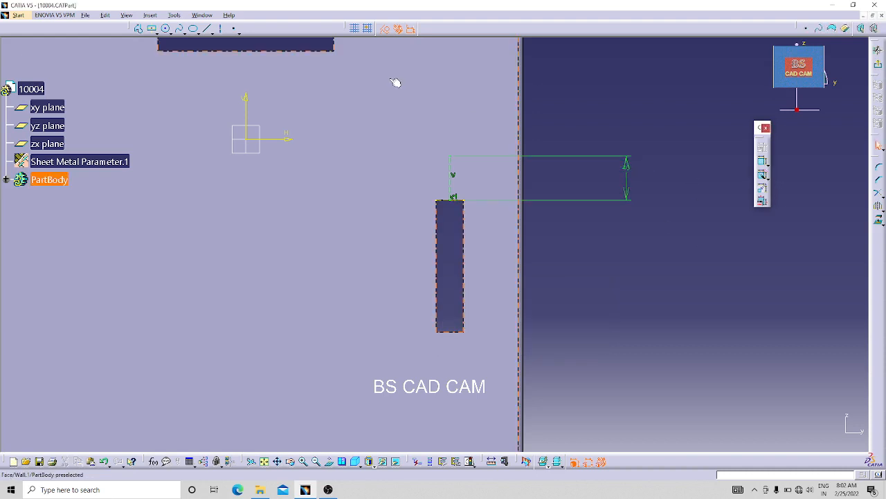
Step: Draw a circle centered on the construction line's upper end and set its diameter to 25 mm
click(165, 28)
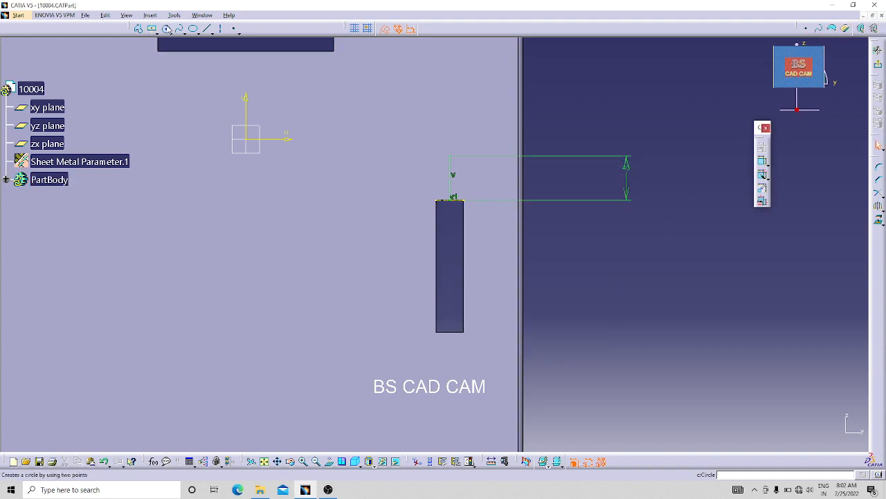
click(451, 156)
click(474, 171)
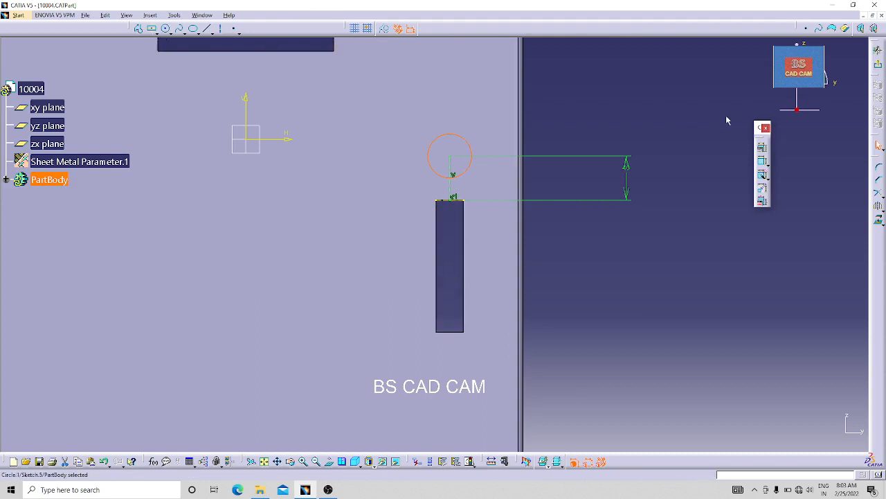
click(763, 161)
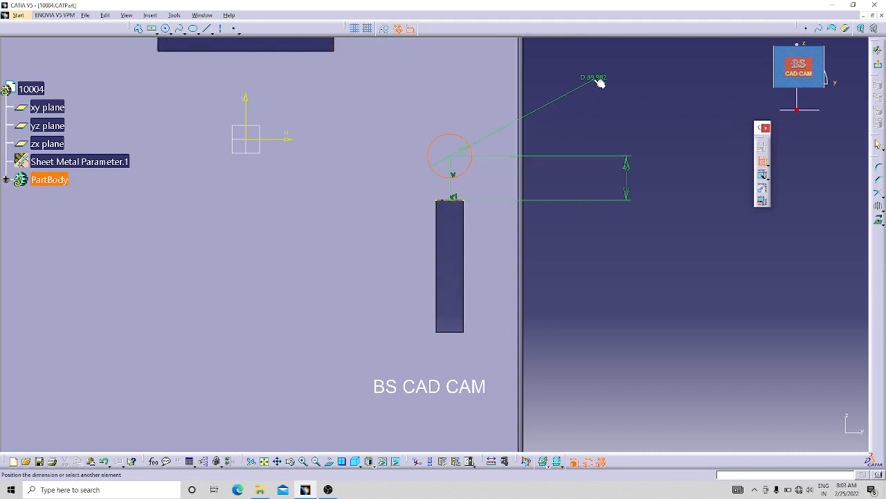
double_click(597, 81)
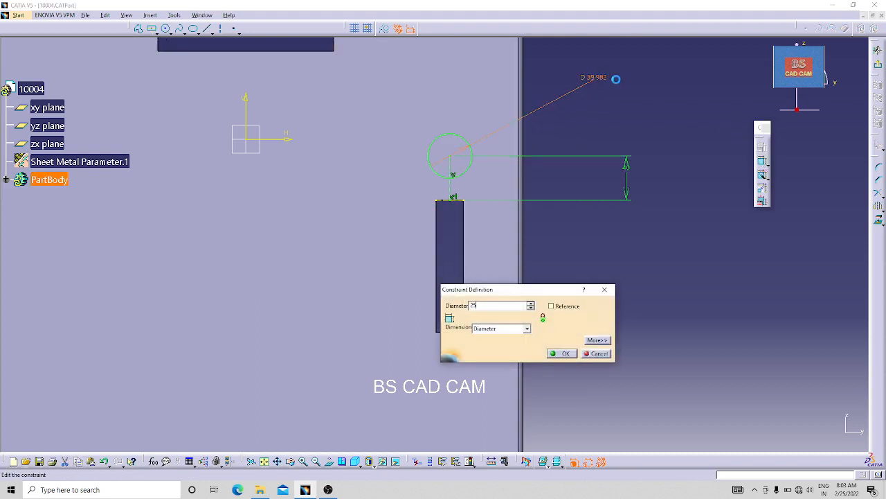
text(25)
key(Return)
Step: Exit the sketch and cut the circle above the slot through the wall with a sheet-metal cutout
click(877, 50)
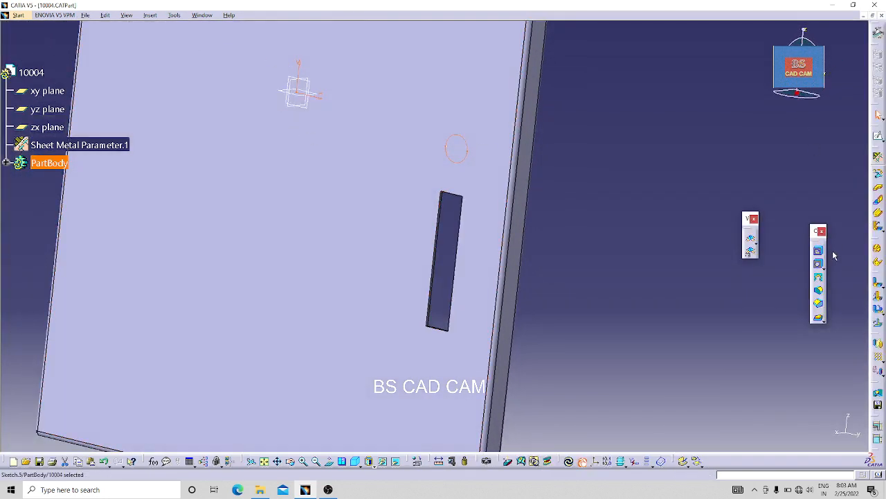
click(820, 252)
click(770, 437)
middle_drag(603, 193, 592, 257)
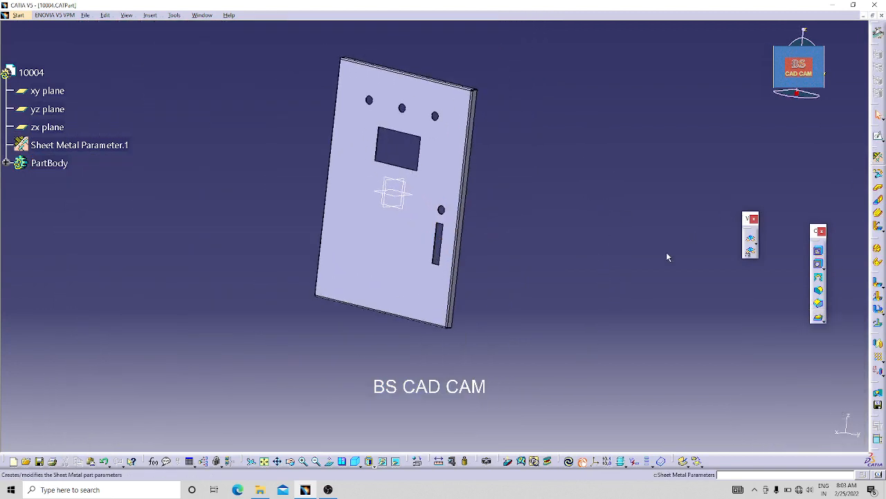
Step: Inspect the door panel in isometric view and switch between its folded and unfolded states
click(353, 465)
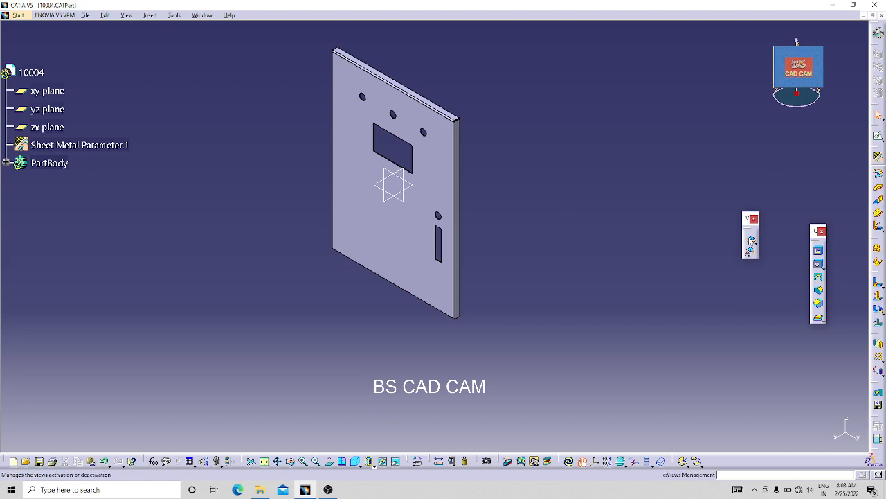
click(751, 238)
click(750, 239)
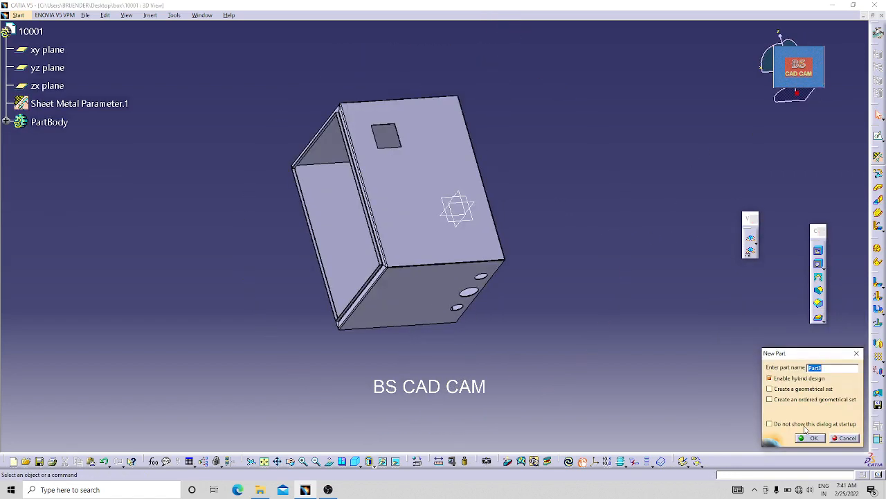
Step: Create a new part named 10002 and open a sketch on the zx plane
text(10002)
key(Return)
click(444, 224)
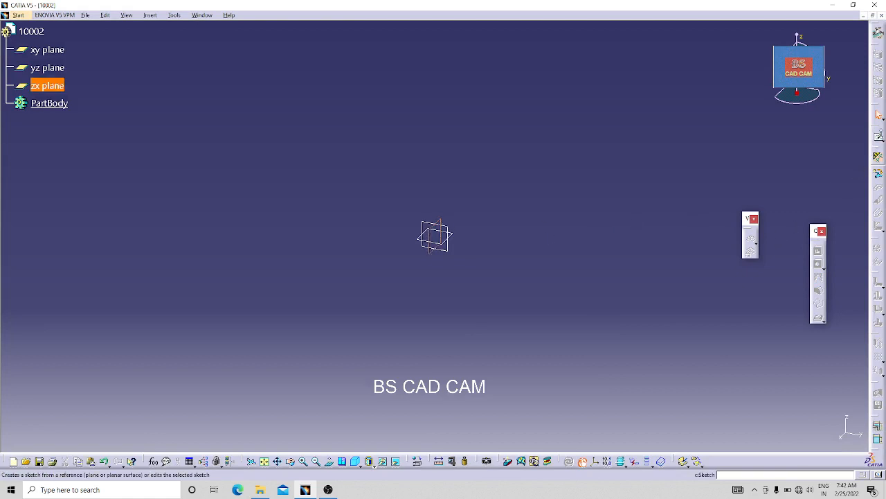
click(878, 138)
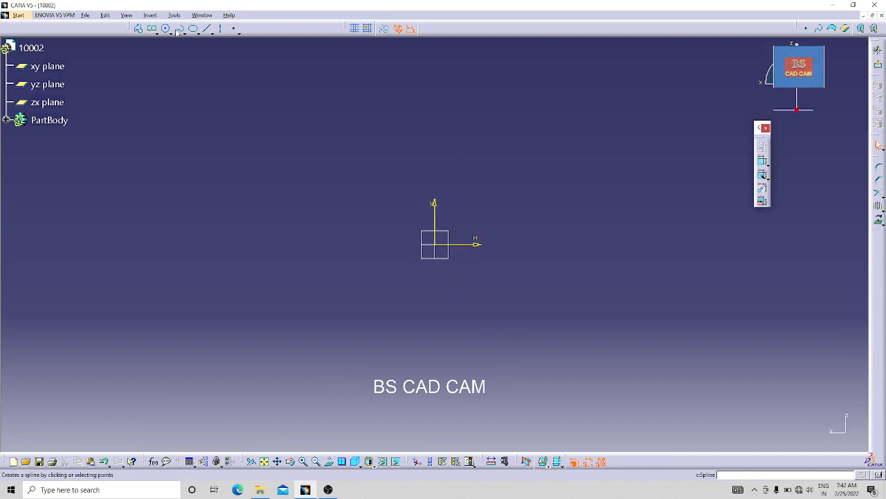
Step: Sketch a closed five-line profile from the origin, about 157 mm high, with a narrow upright upper part and a slanted edge down to a horizontal base
click(138, 29)
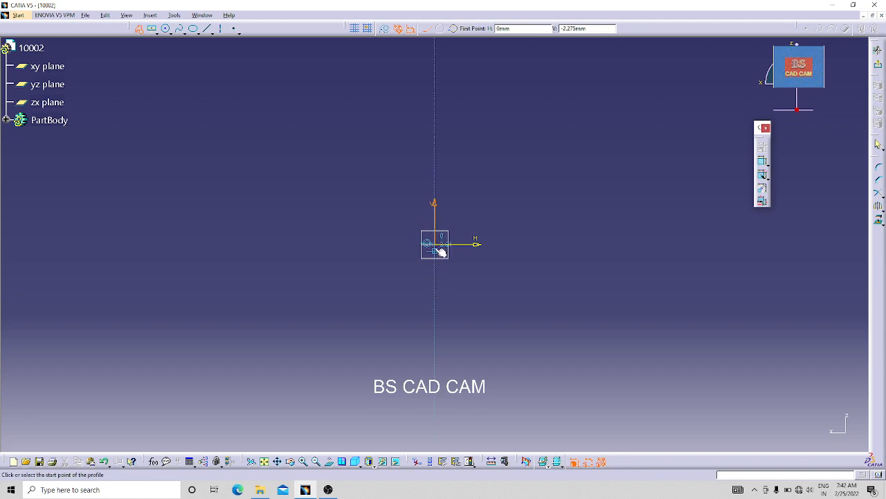
click(436, 243)
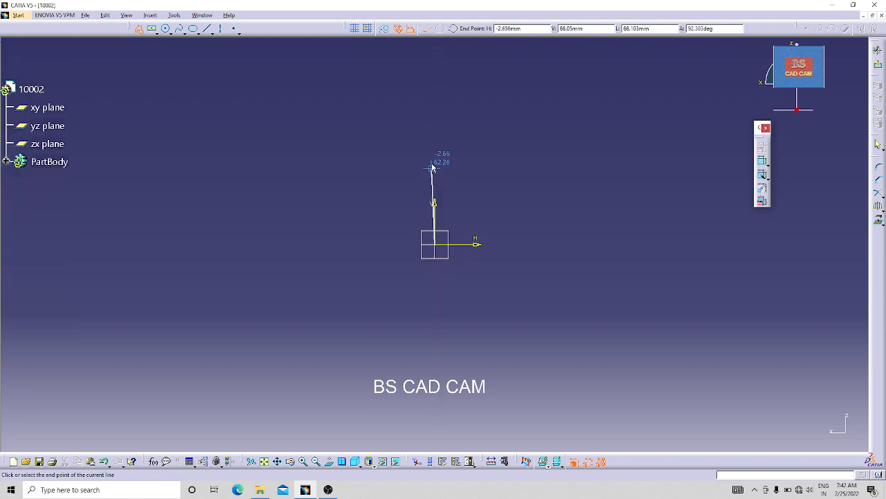
click(435, 54)
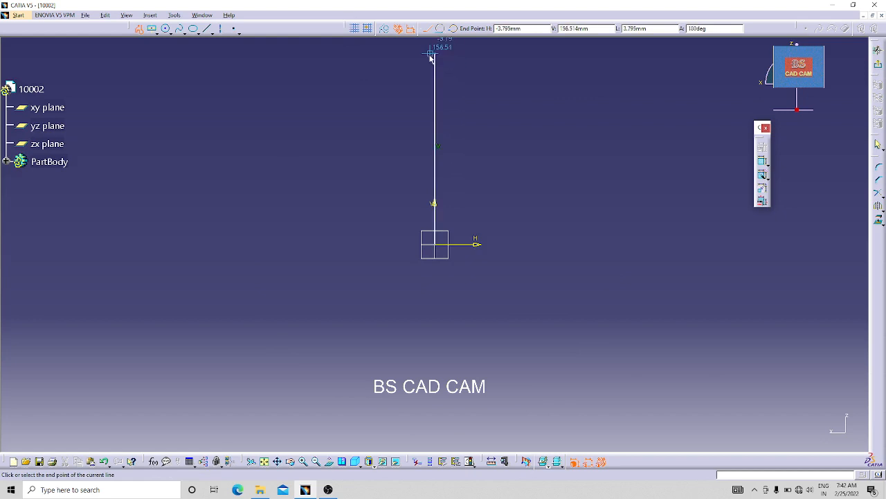
click(420, 130)
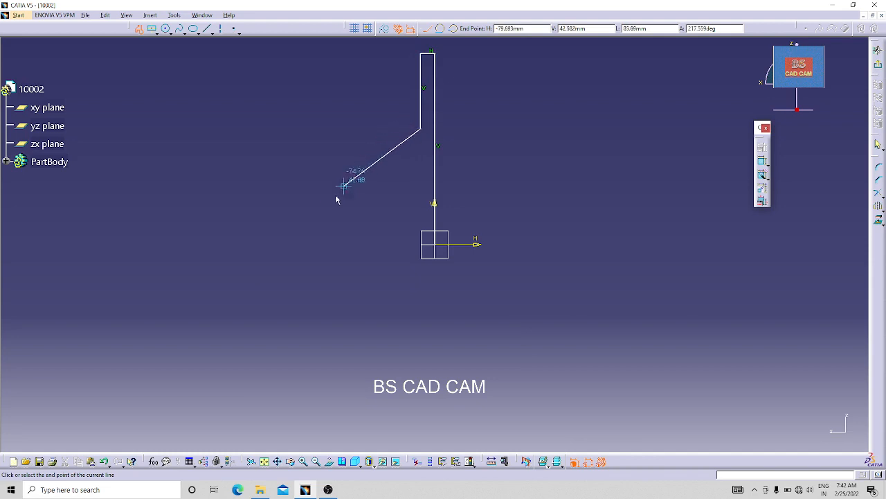
click(311, 242)
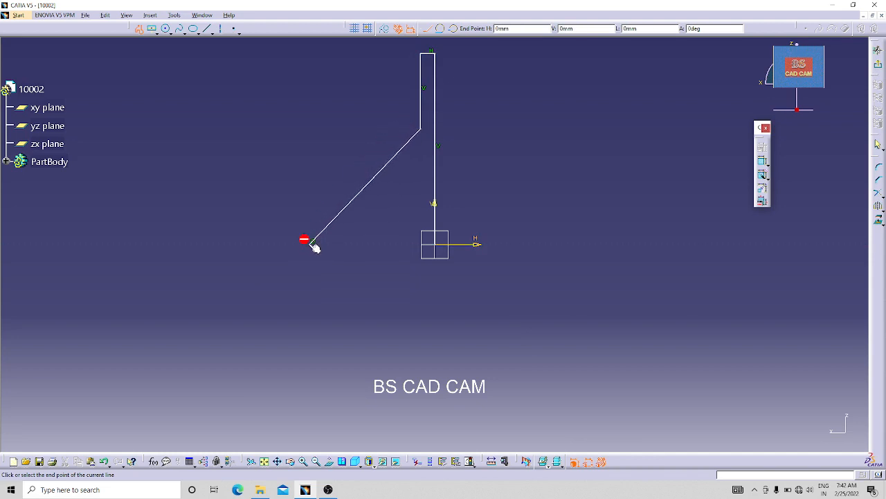
click(435, 245)
click(525, 238)
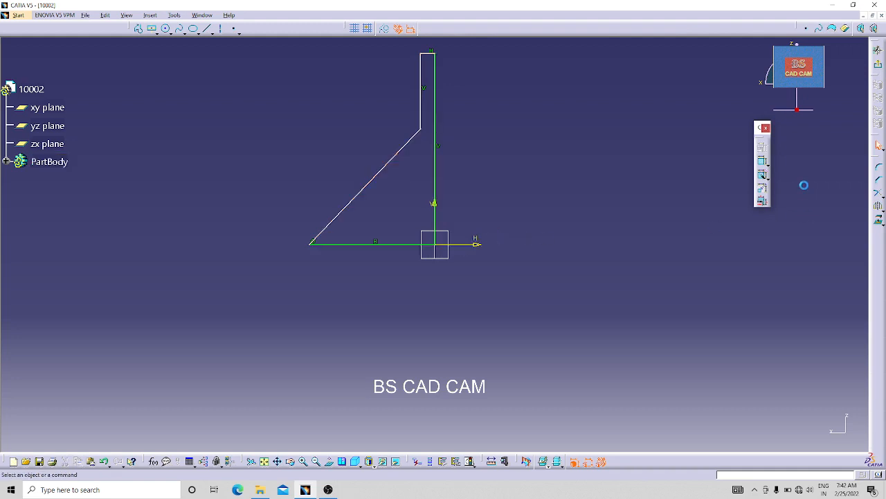
Step: Dimension the profile's short vertical edge above the slanted line and set it to 705 mm
click(425, 95)
double_click(363, 97)
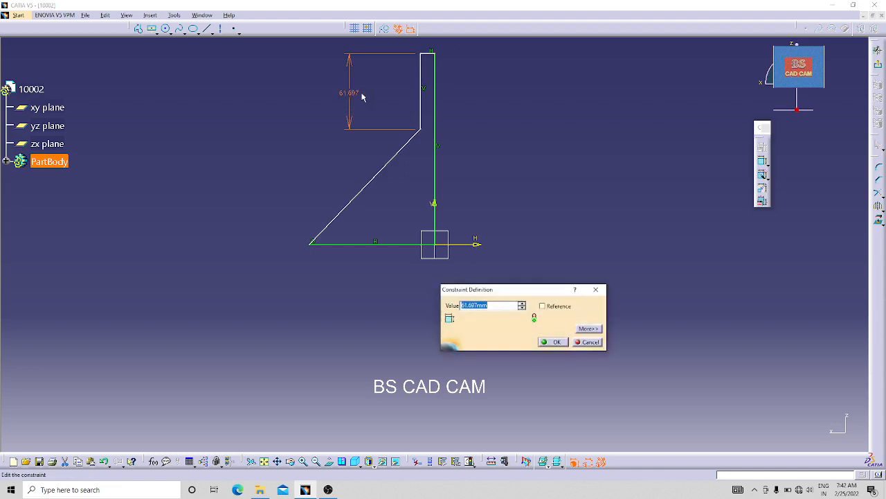
text(705)
key(Return)
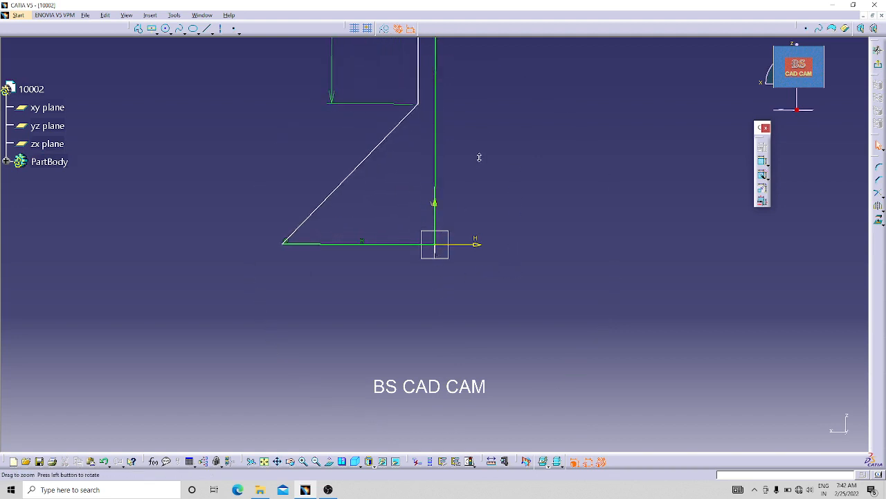
Step: Dimension the vertical distance between the slanted line's upper end and the base line as 500 mm
click(762, 162)
click(415, 70)
click(400, 248)
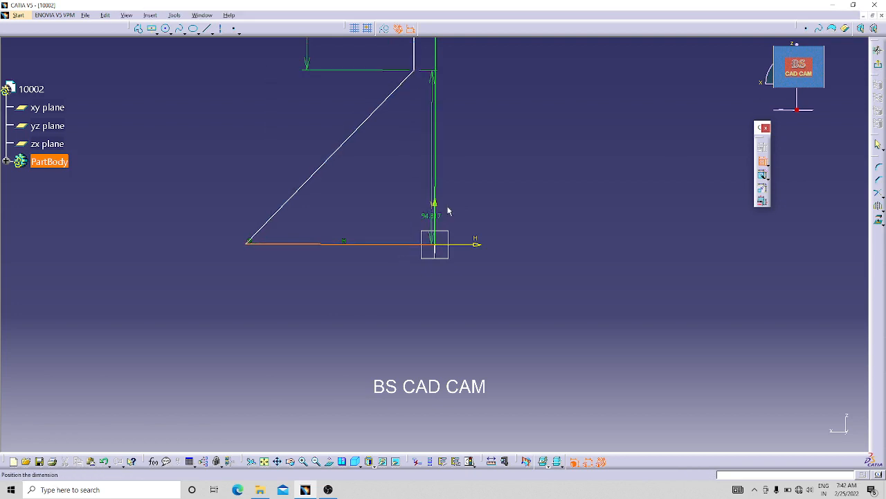
click(537, 157)
double_click(539, 158)
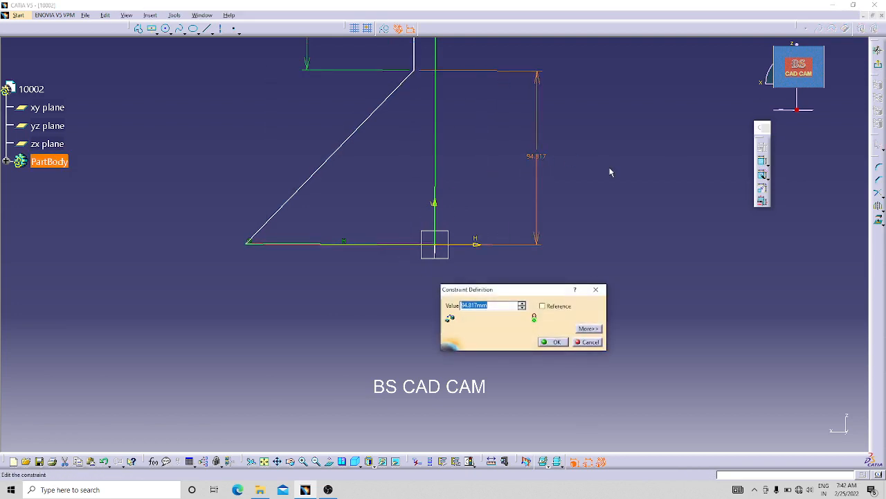
key(Return)
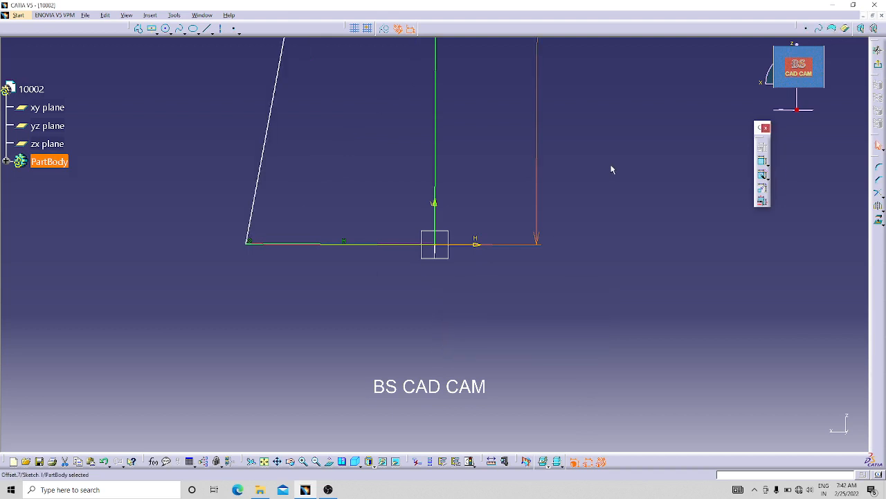
Step: Dimension the profile's horizontal base line and set its length to 500 mm
scroll(656, 187, up, 2)
middle_click(657, 193)
click(763, 161)
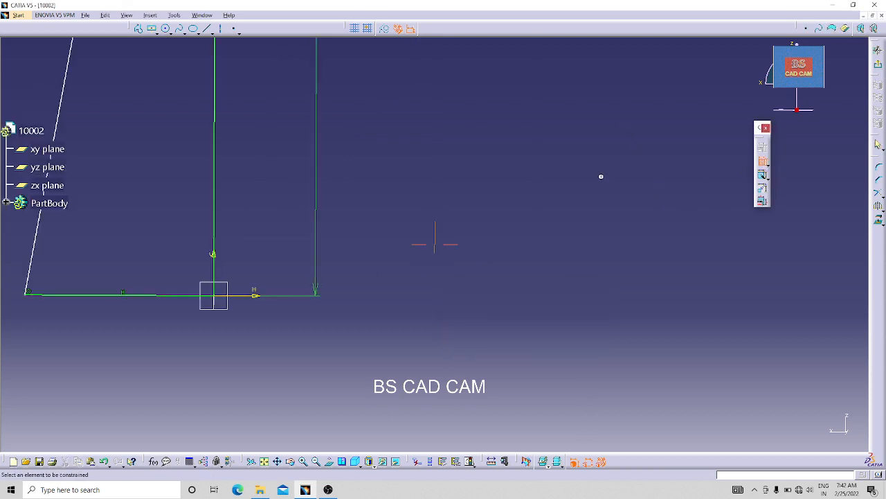
ctrl+middle_drag(602, 176, 537, 248)
click(311, 269)
click(320, 319)
double_click(317, 320)
text(50)
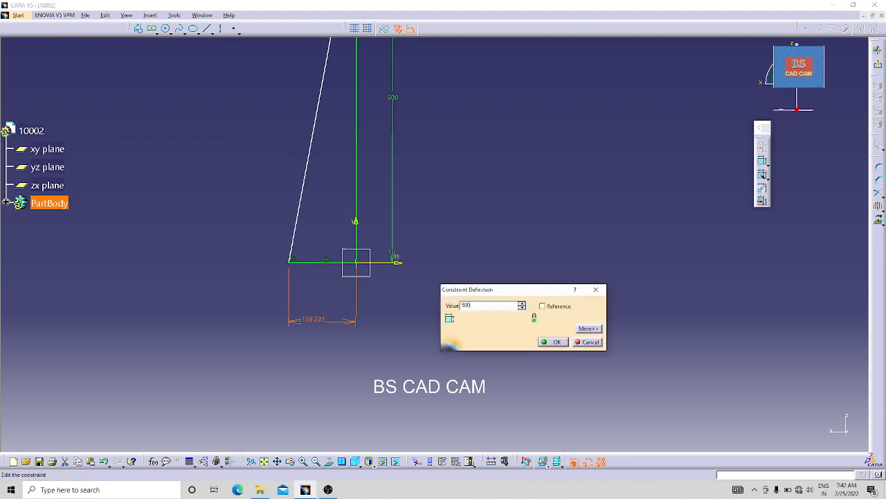
text(0)
key(Return)
Step: Add a length dimension to the profile's short horizontal top edge and set its value
ctrl+middle_drag(478, 286, 501, 393)
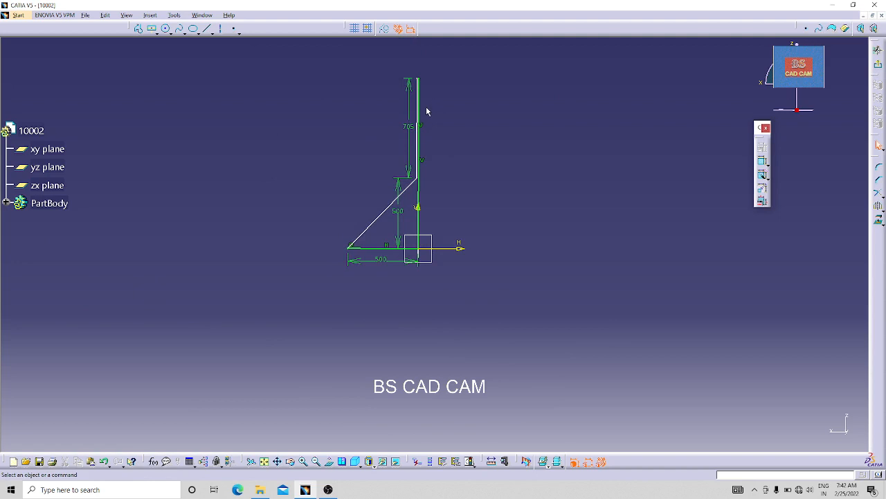
click(418, 199)
click(480, 194)
ctrl+middle_drag(464, 150, 468, 84)
middle_drag(467, 119, 472, 367)
mouse_move(449, 231)
ctrl+middle_down()
mouse_move(450, 184)
mouse_move(453, 356)
mouse_move(465, 229)
ctrl+middle_up()
click(763, 160)
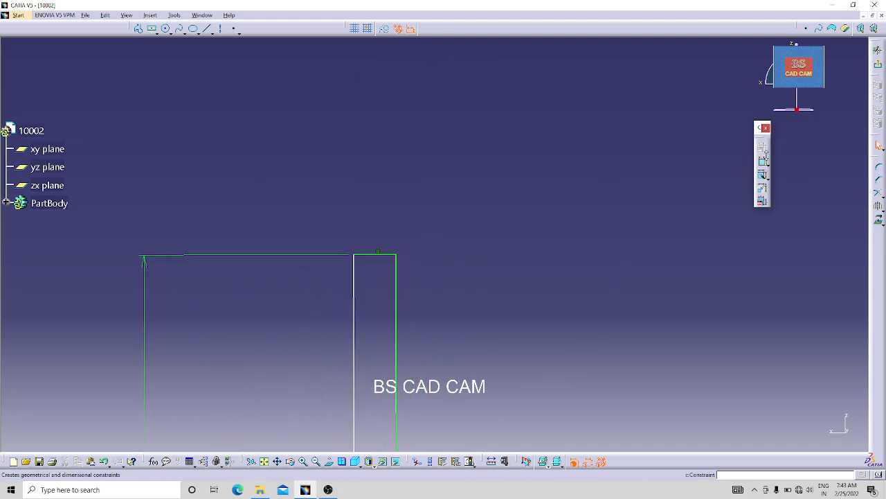
click(358, 255)
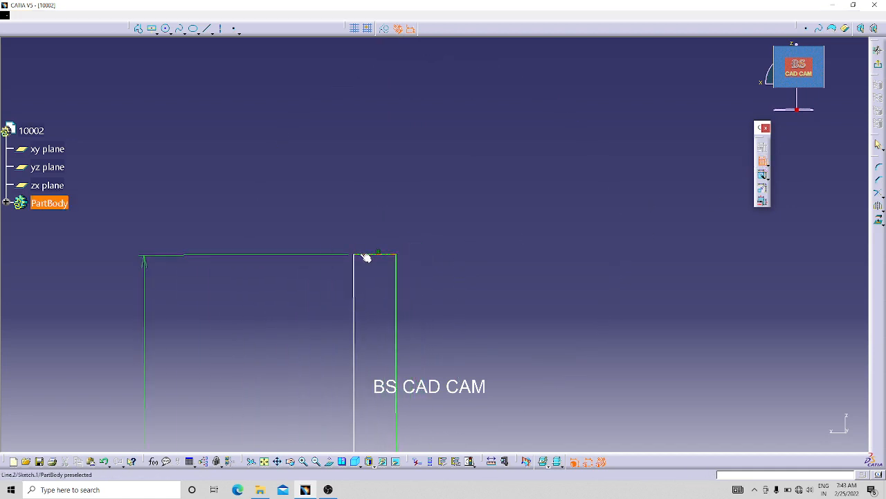
double_click(389, 110)
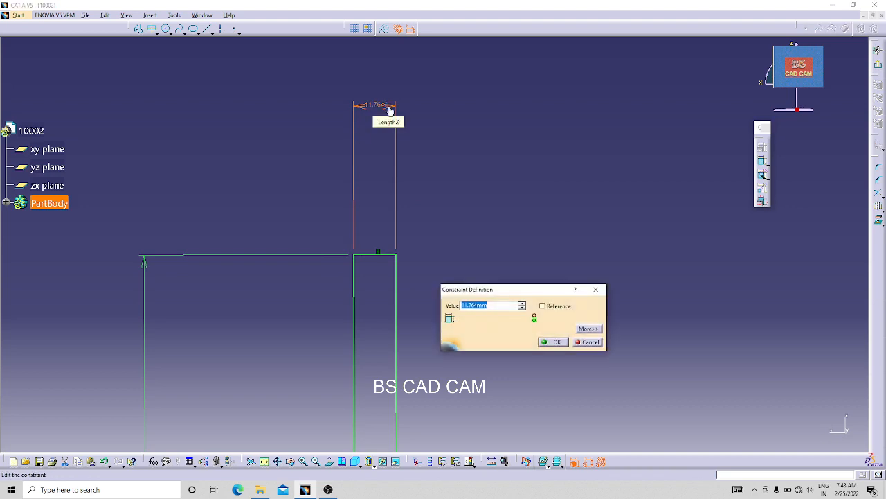
key(Return)
Step: Finish the sketch and define the sheet metal parameters with 2 mm thickness and 2 mm default bend radius
mouse_move(534, 150)
ctrl+middle_down()
mouse_move(542, 320)
mouse_move(510, 386)
mouse_move(583, 218)
ctrl+middle_up()
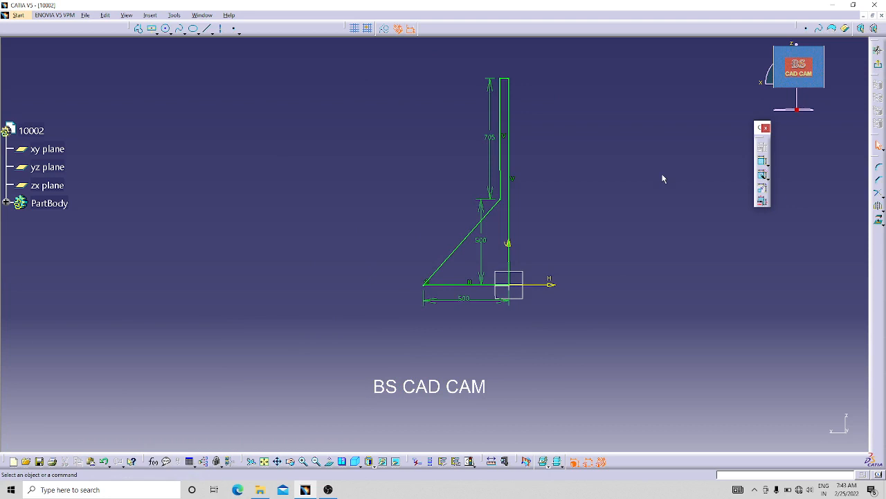
click(878, 64)
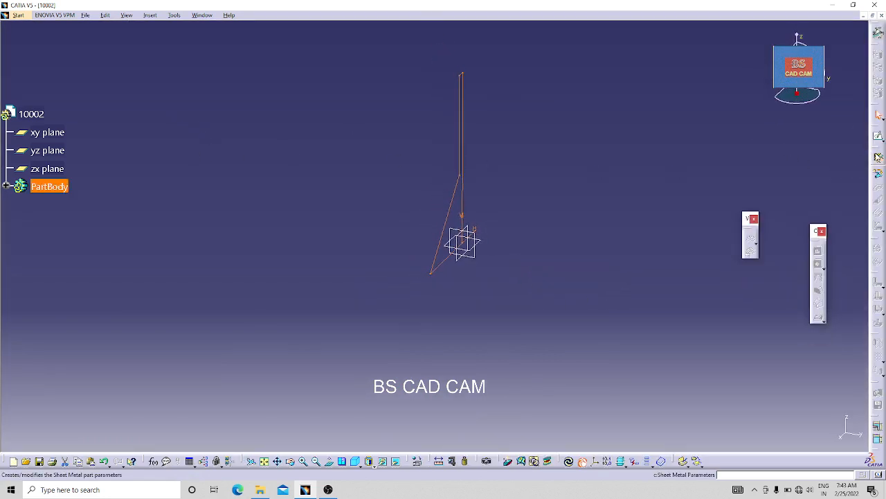
click(878, 157)
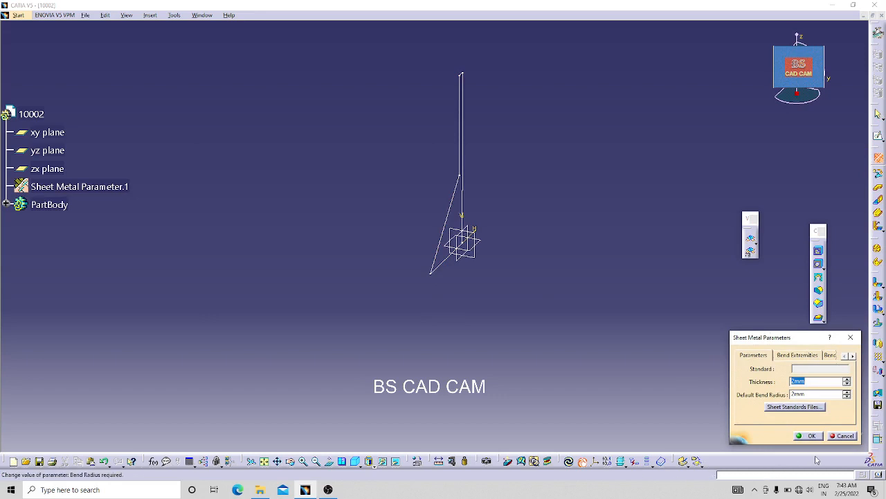
click(810, 436)
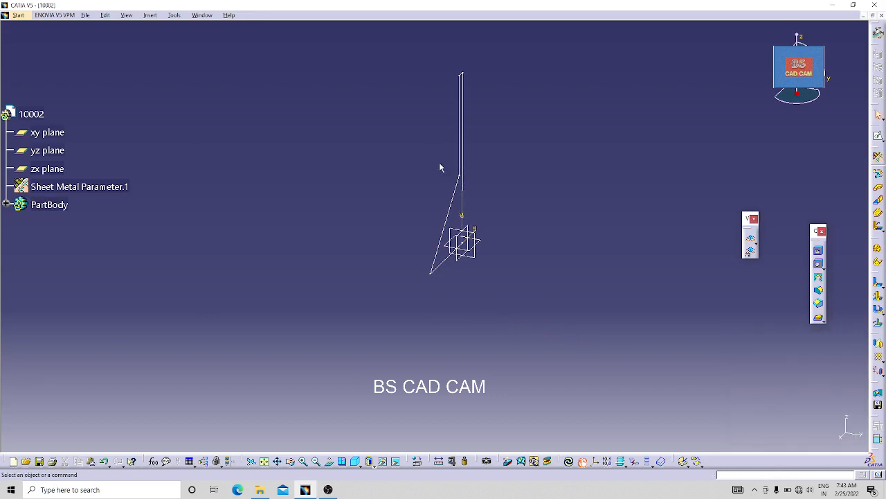
Step: Create a sheet metal wall from the finished profile sketch
click(455, 189)
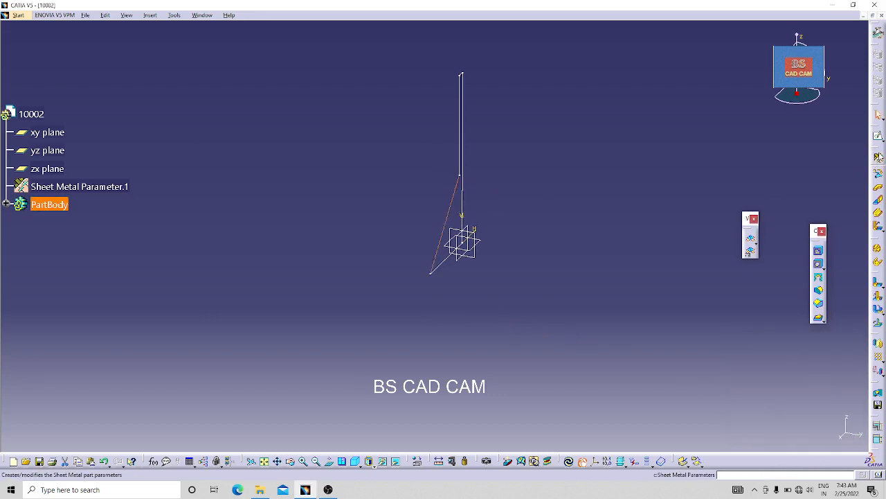
click(878, 187)
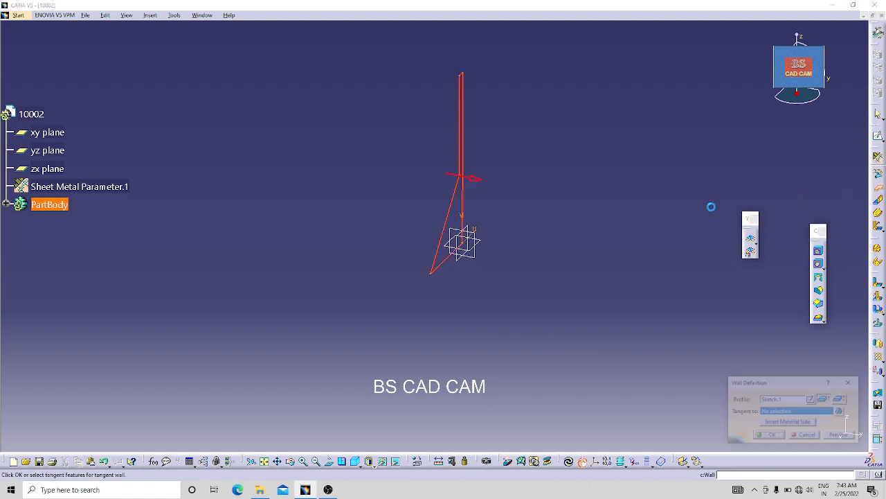
click(769, 436)
Step: Add automatic walls on the panel's outer edges at 90 degrees, with no clearance and a 2 mm bend
middle_drag(466, 300, 526, 304)
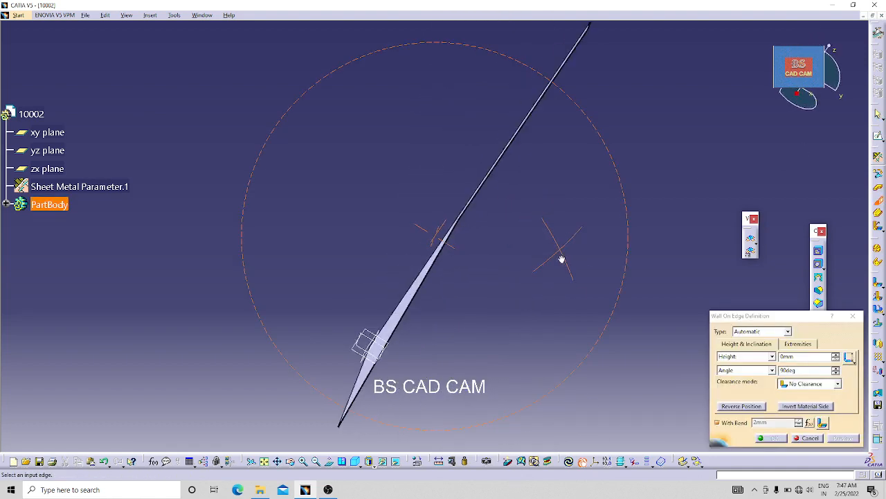
middle_drag(562, 257, 274, 377)
click(510, 104)
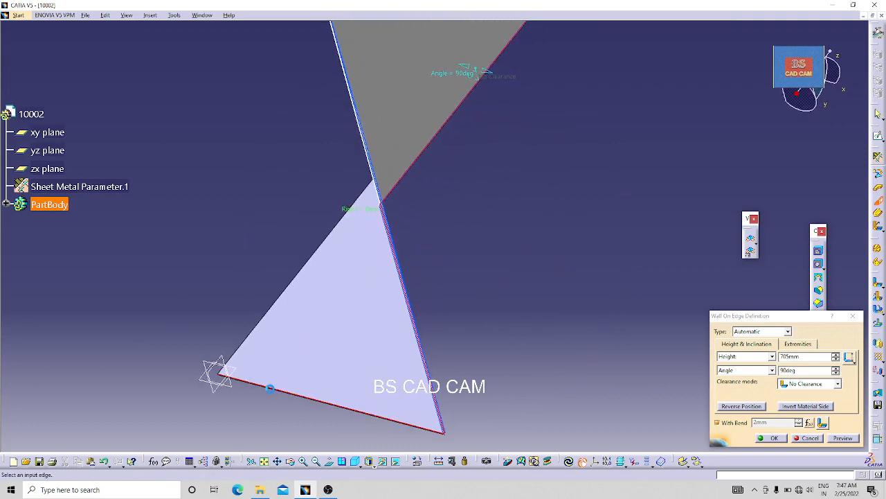
click(271, 387)
middle_drag(297, 291, 432, 346)
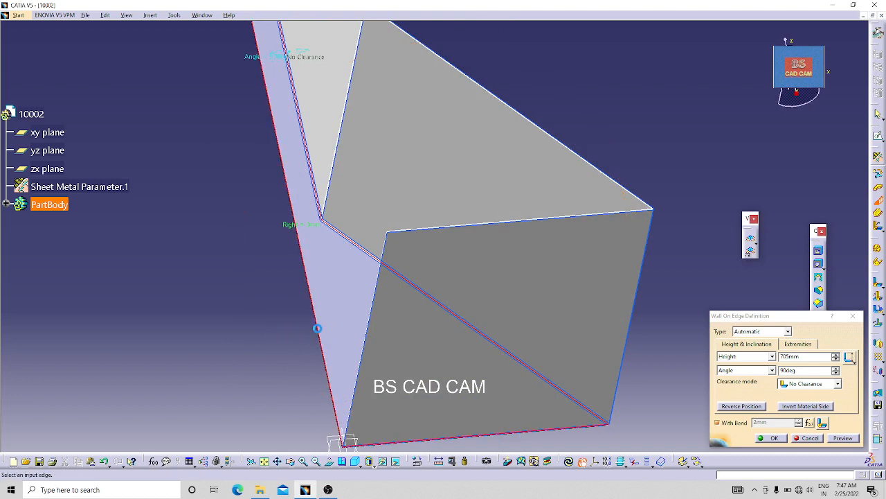
click(315, 328)
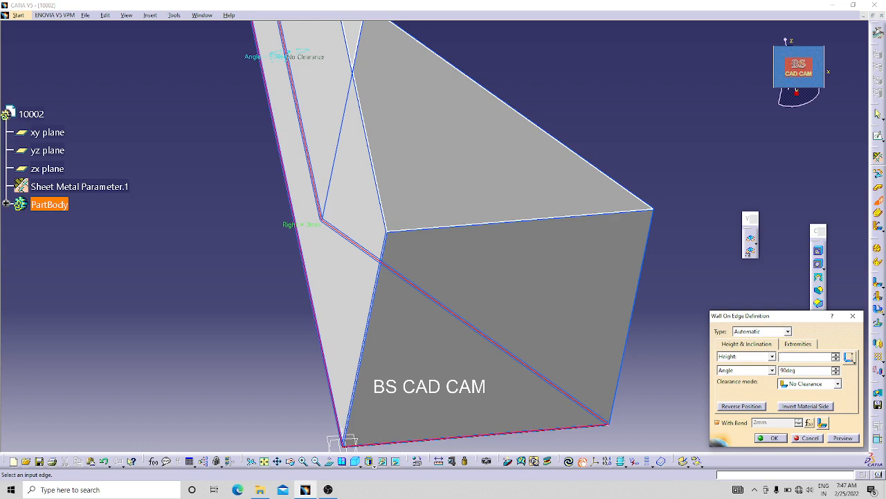
key(Return)
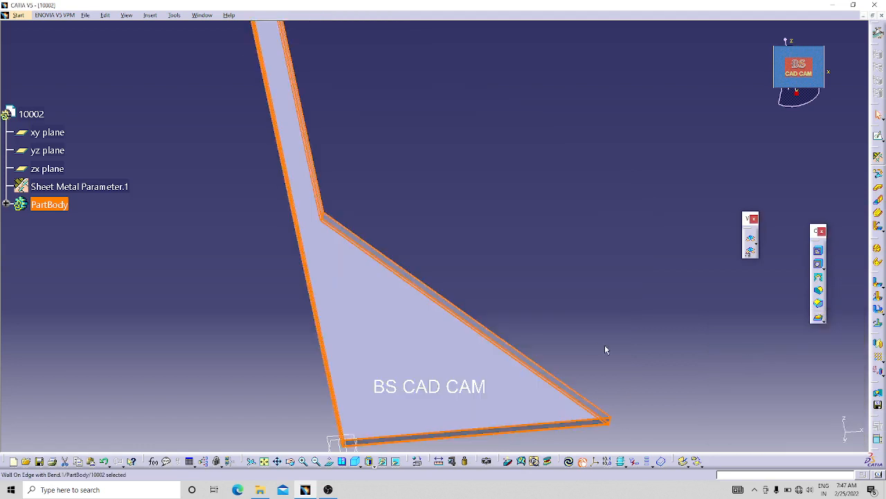
click(612, 325)
Step: Start a sketch on the panel's flat face and draw a closed right triangle about 300 mm high inside the wide lower area
middle_drag(613, 325, 413, 153)
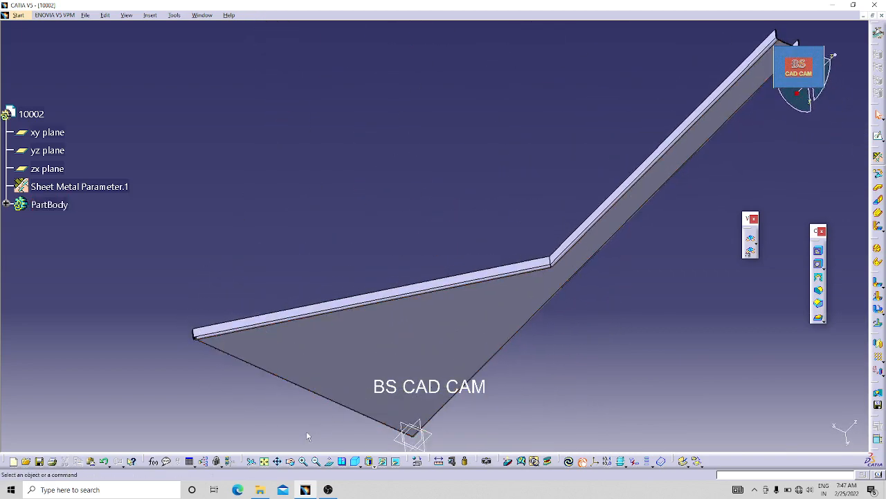
click(355, 461)
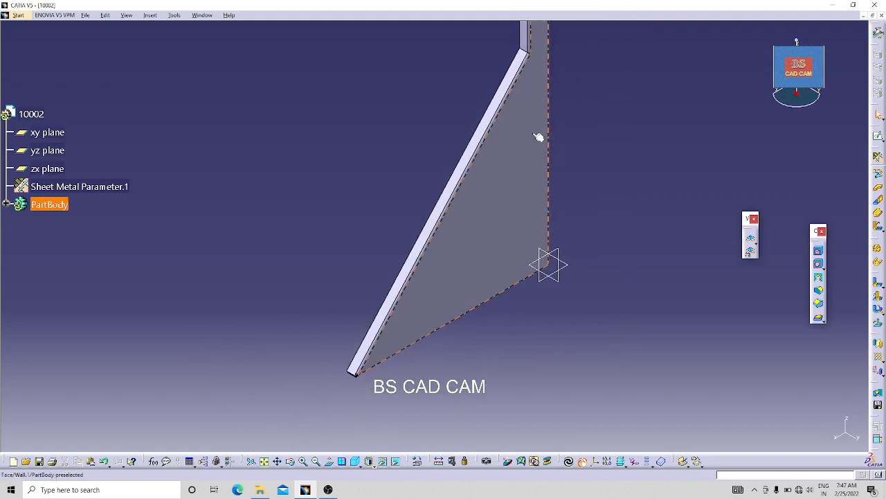
click(510, 233)
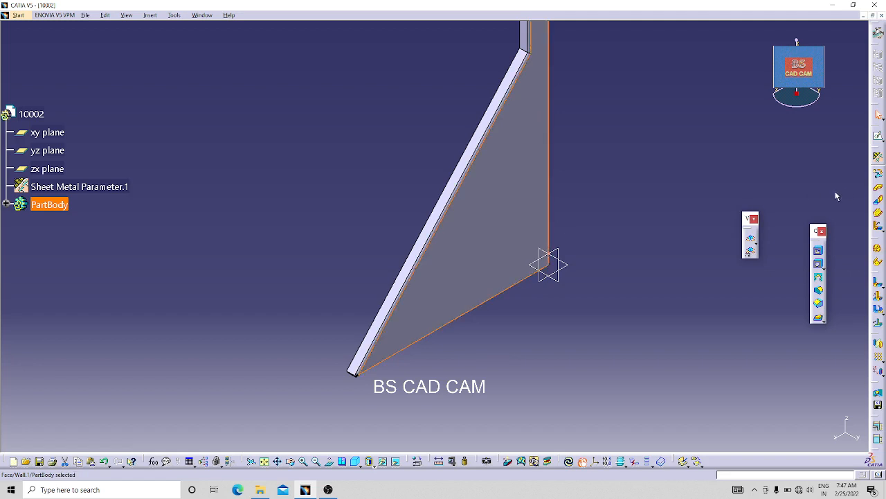
click(879, 137)
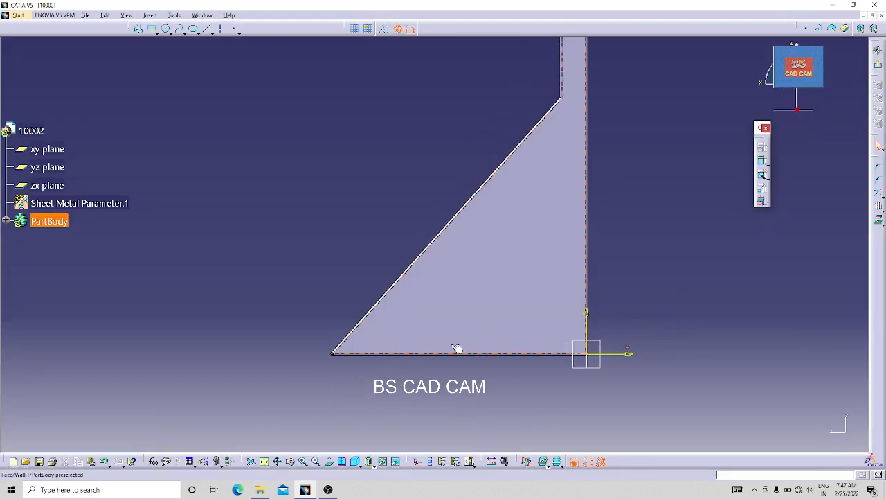
click(138, 28)
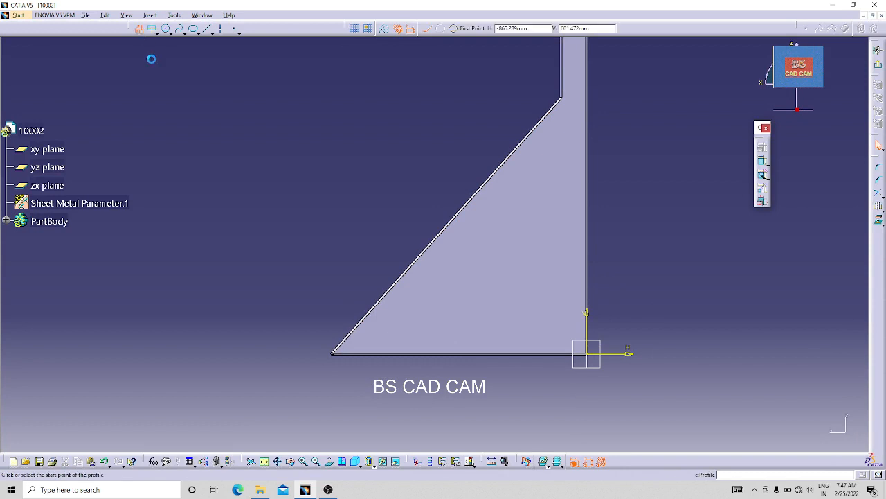
click(411, 321)
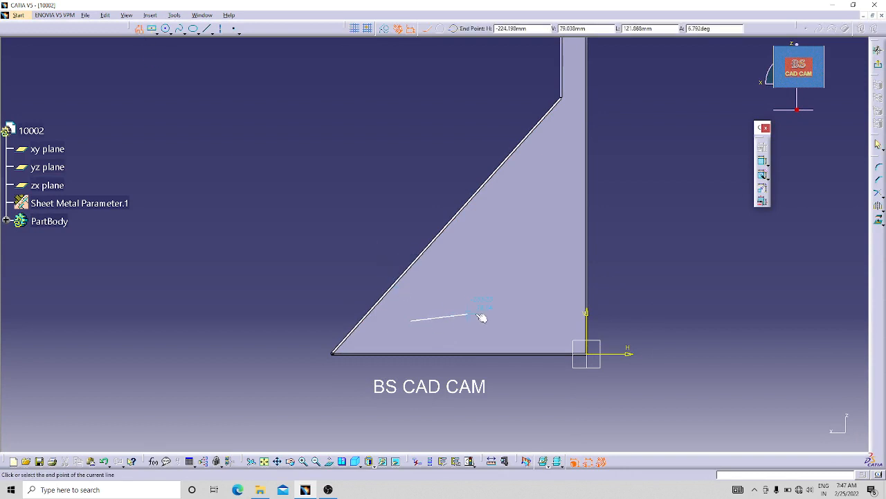
click(559, 320)
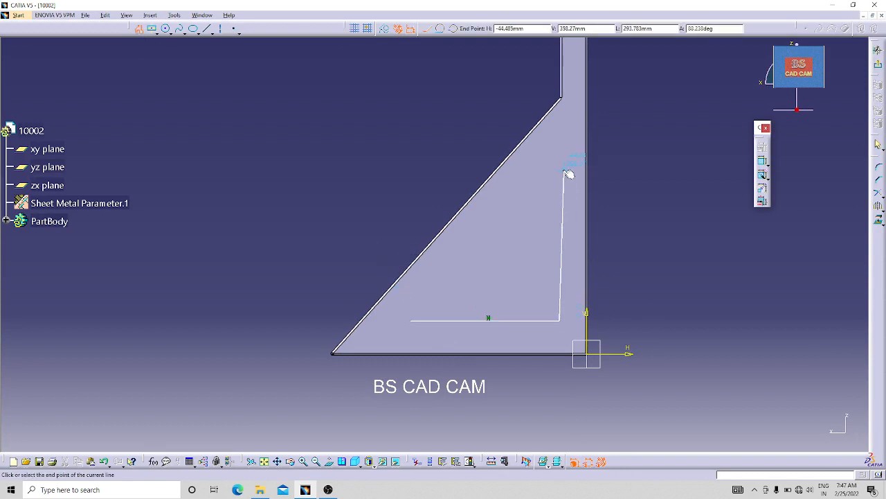
click(559, 166)
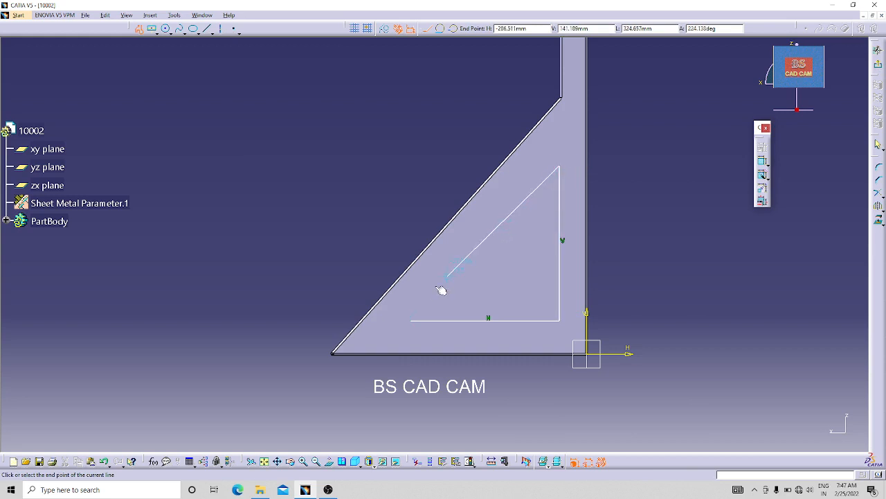
click(410, 321)
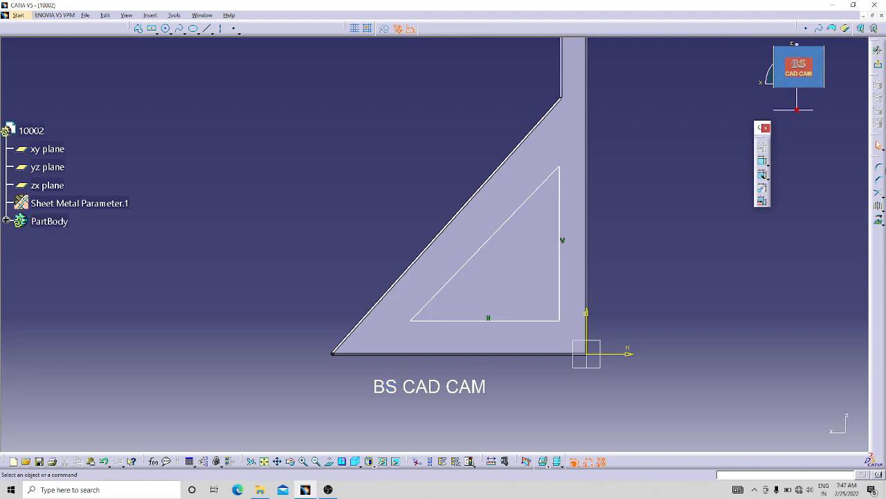
Step: Dimension the distance between the triangle's horizontal line and the panel's bottom edge and set it to 50 mm
click(762, 161)
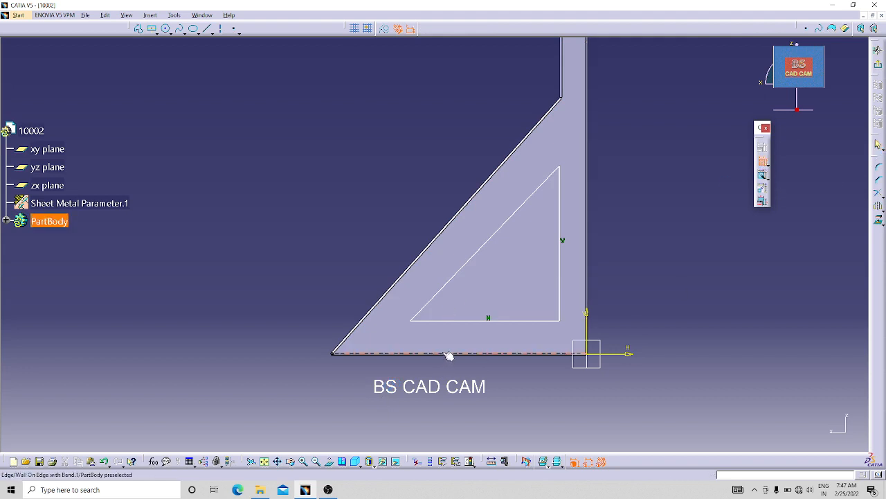
click(464, 320)
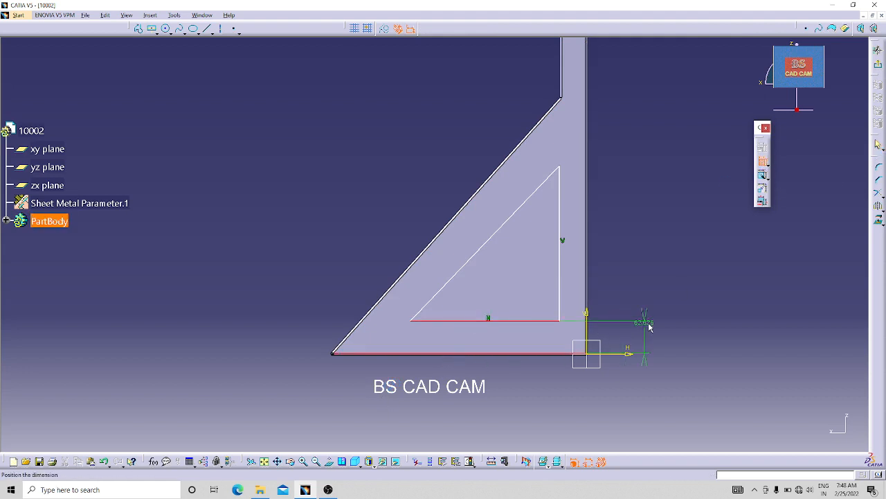
double_click(671, 321)
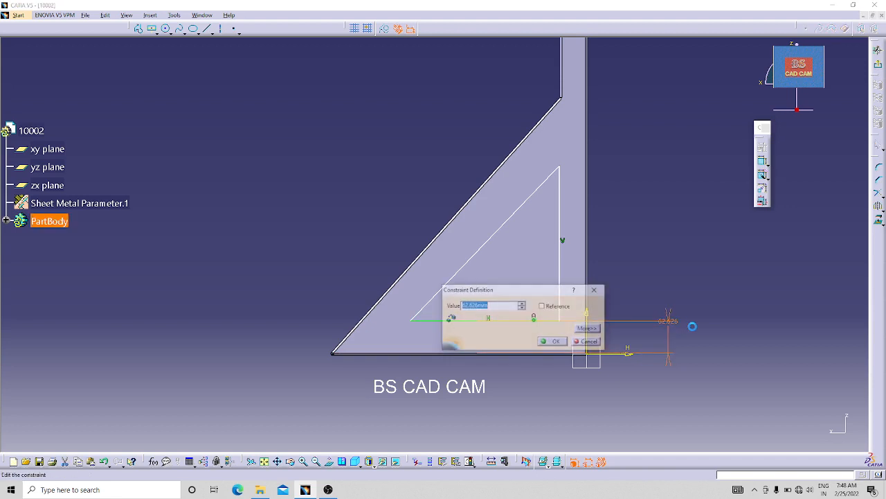
key(Return)
click(759, 349)
click(762, 161)
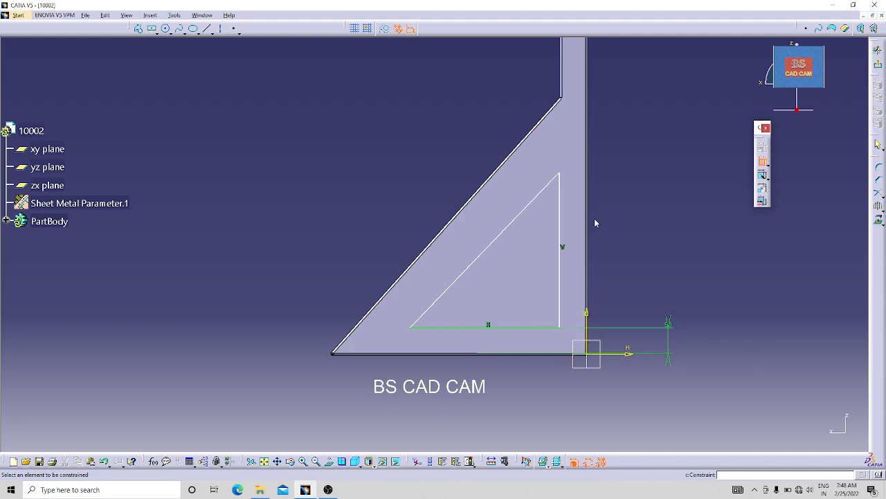
click(489, 251)
key(Escape)
Step: Constrain the triangle's sloped line parallel to the panel's sloped edge
click(491, 246)
click(455, 230)
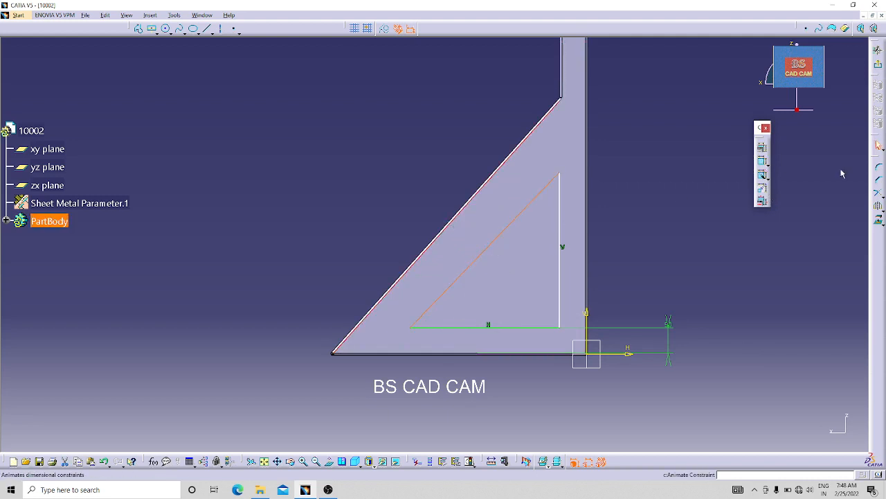
click(763, 147)
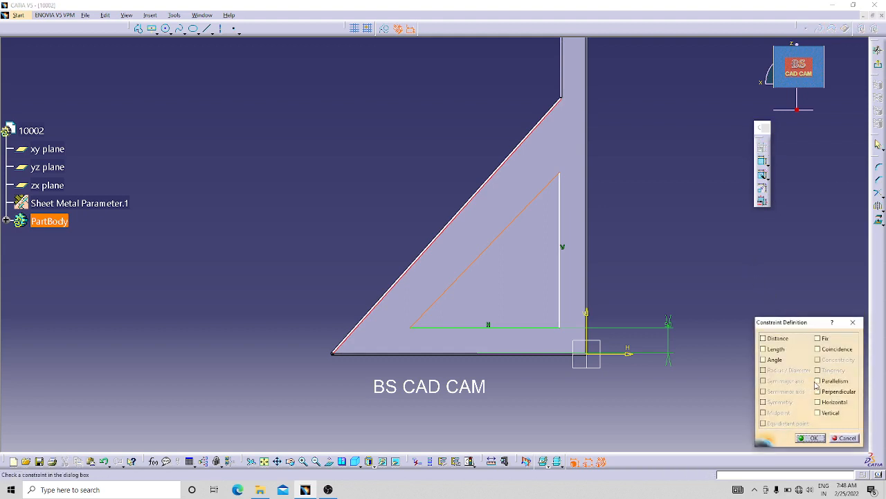
click(818, 381)
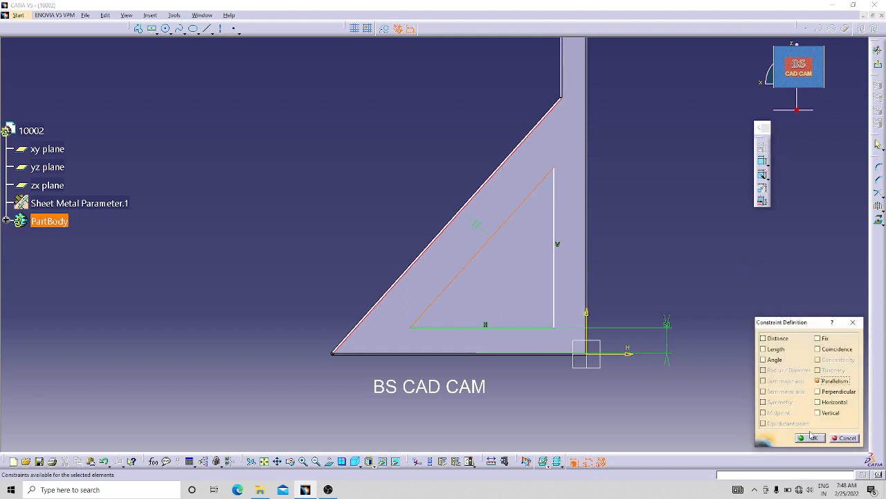
click(811, 438)
Step: Dimension the distance between the triangle's sloped line and the panel's sloped edge and set it to 50 mm
click(762, 162)
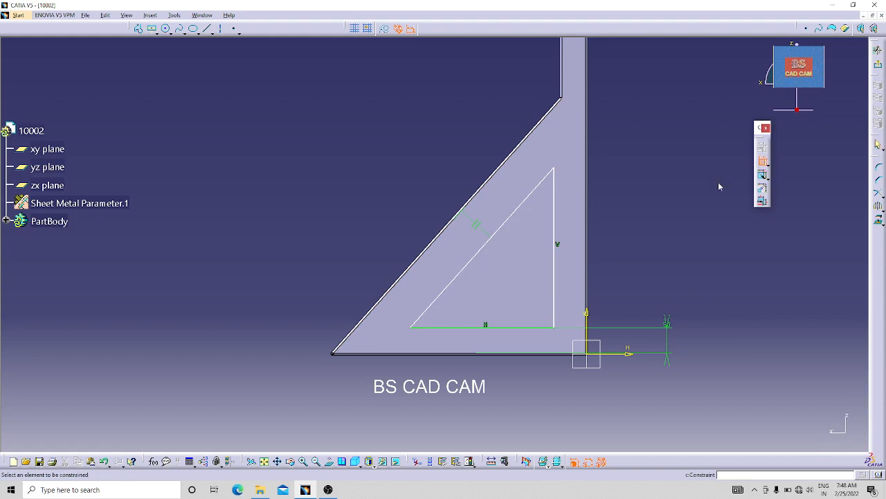
click(463, 269)
click(435, 246)
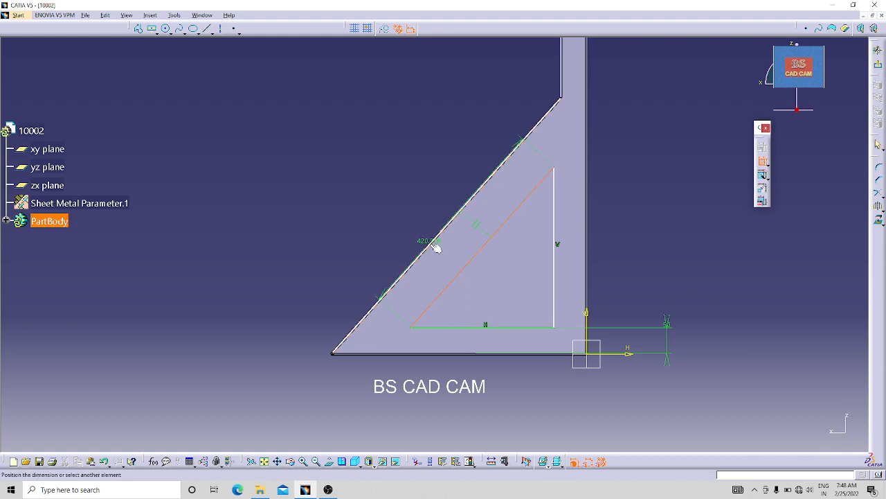
click(413, 132)
double_click(412, 129)
text(50)
key(Return)
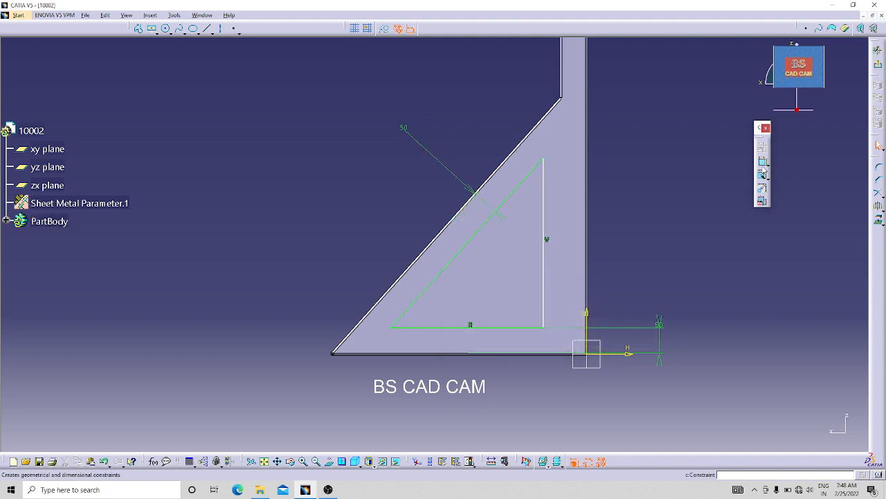
Step: Dimension the distance between the triangle's vertical line and the panel's straight vertical edge and set it to 50 mm
click(546, 230)
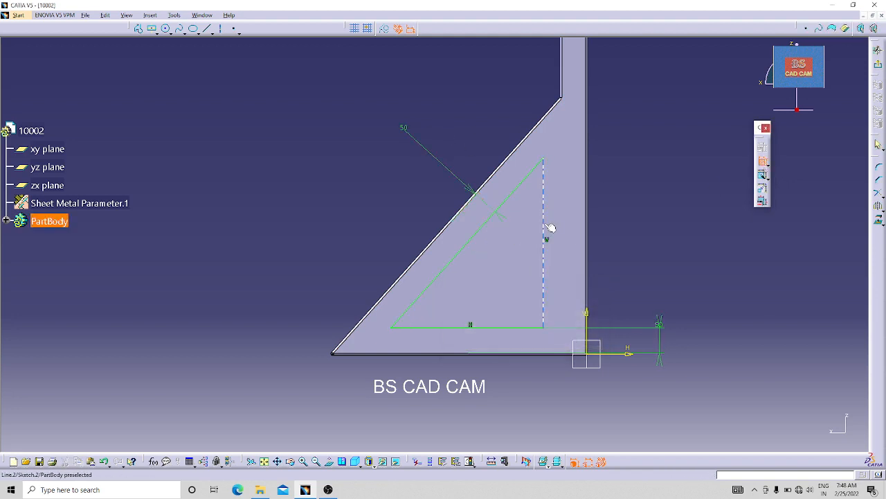
click(591, 243)
double_click(640, 201)
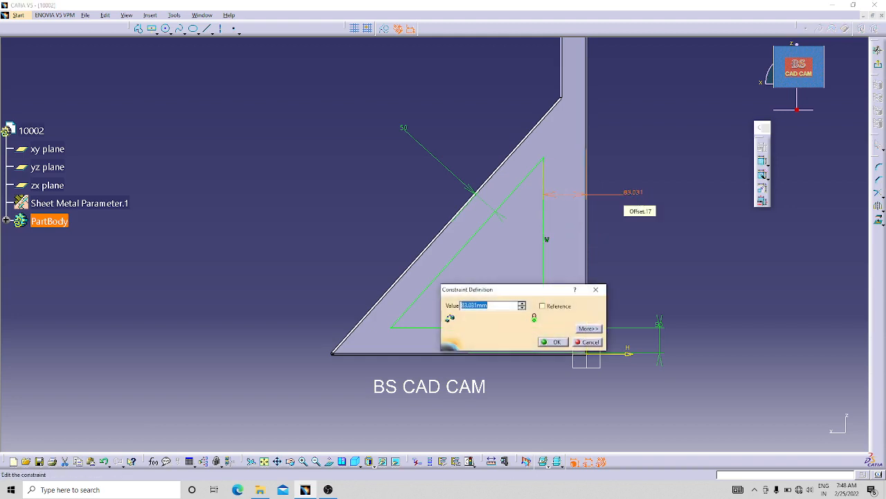
text(50)
key(Return)
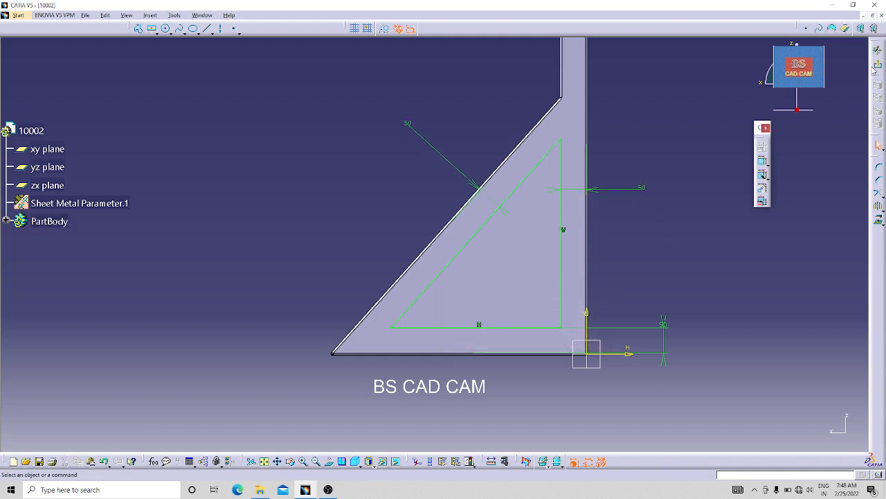
Step: Finish the sketch and create a standard sheet metal cutout from the triangle with an up-to-next end limit
click(877, 62)
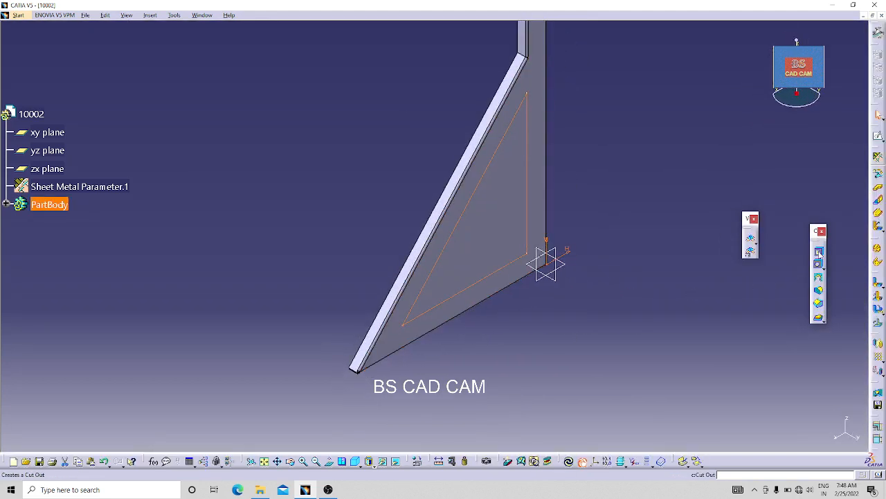
click(819, 251)
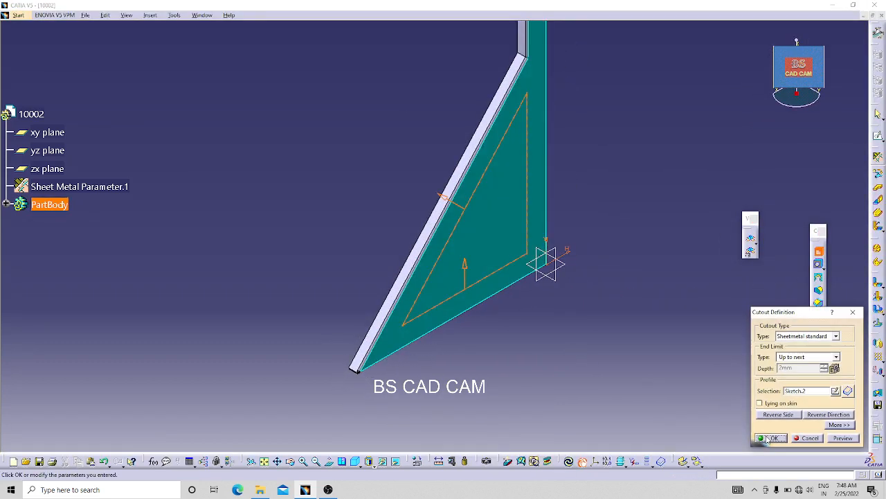
click(769, 437)
Step: Set the isometric view with the whole panel in sight and save the part as 10002 in the box folder
middle_drag(600, 335, 625, 340)
middle_drag(570, 337, 503, 326)
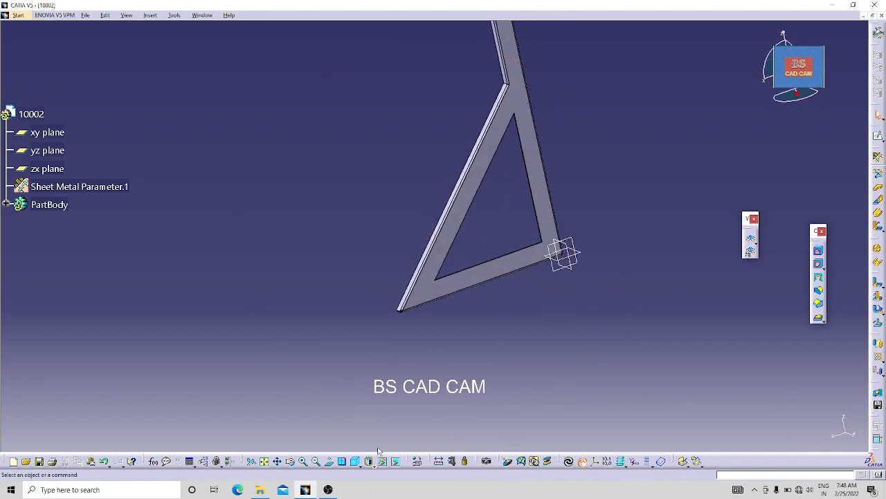
click(355, 461)
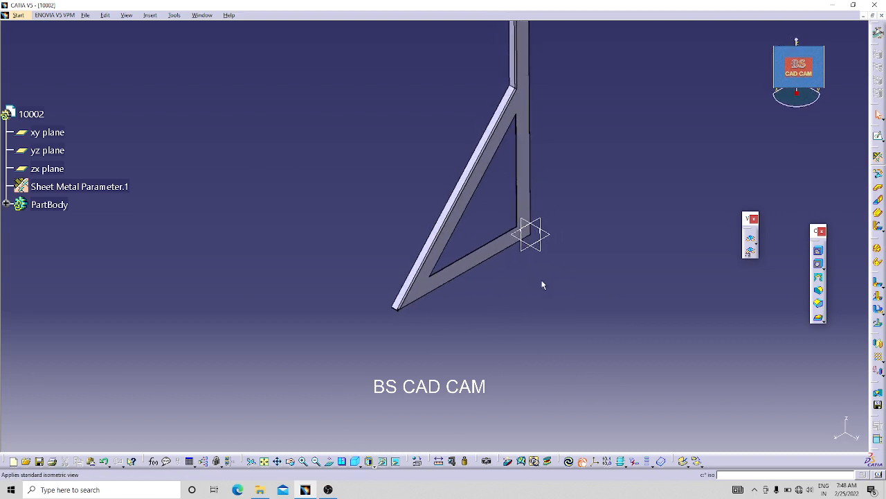
middle_drag(441, 378, 439, 429)
middle_drag(481, 186, 478, 228)
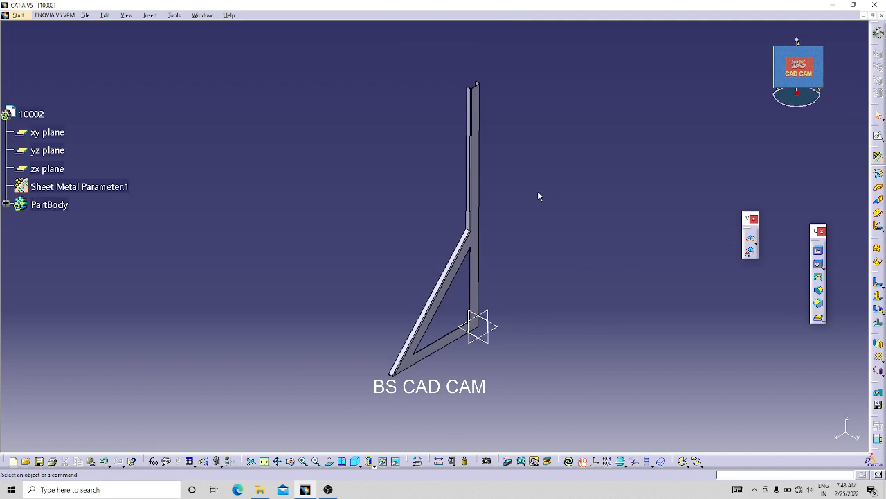
key(ctrl+s)
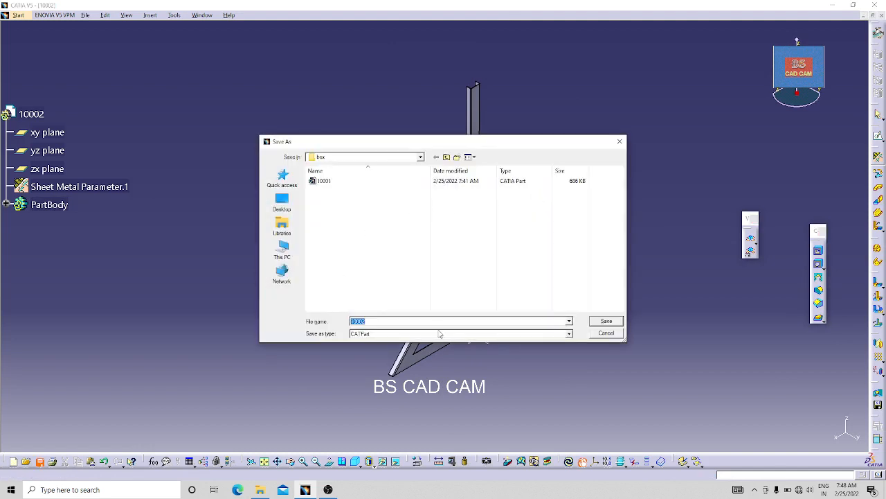
click(606, 322)
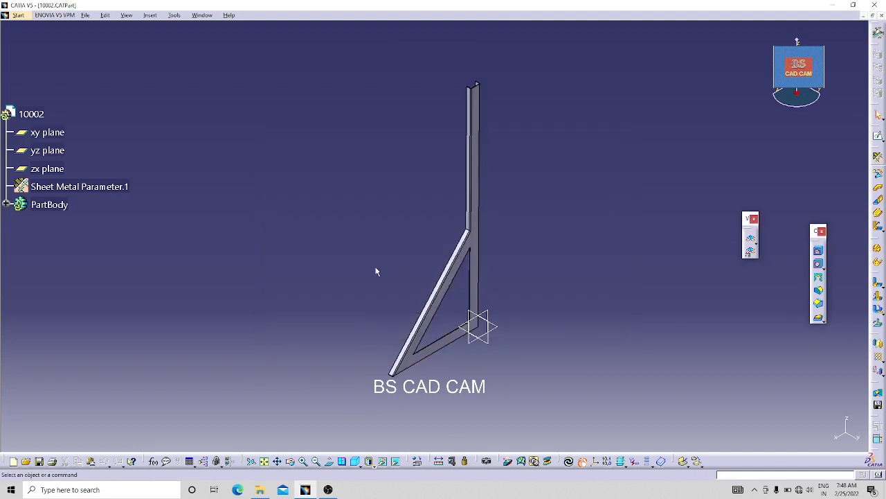
Step: Save the panel under the new file name 10003 in the same folder
click(85, 16)
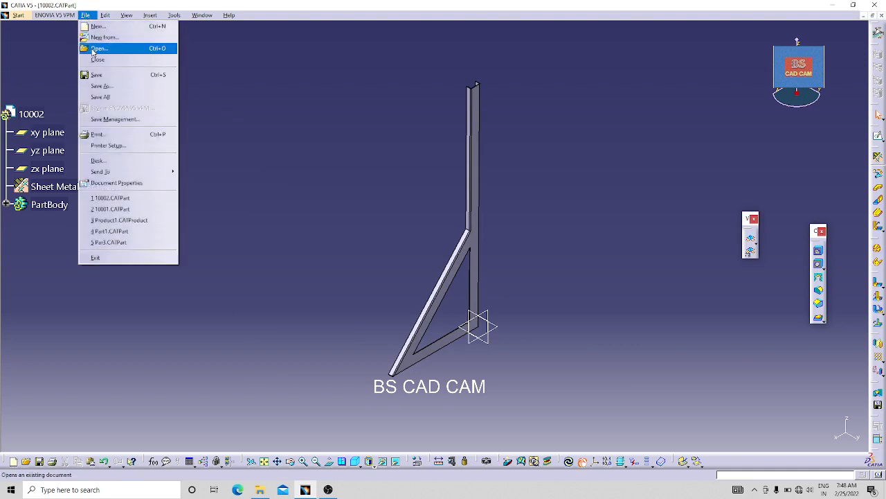
click(104, 84)
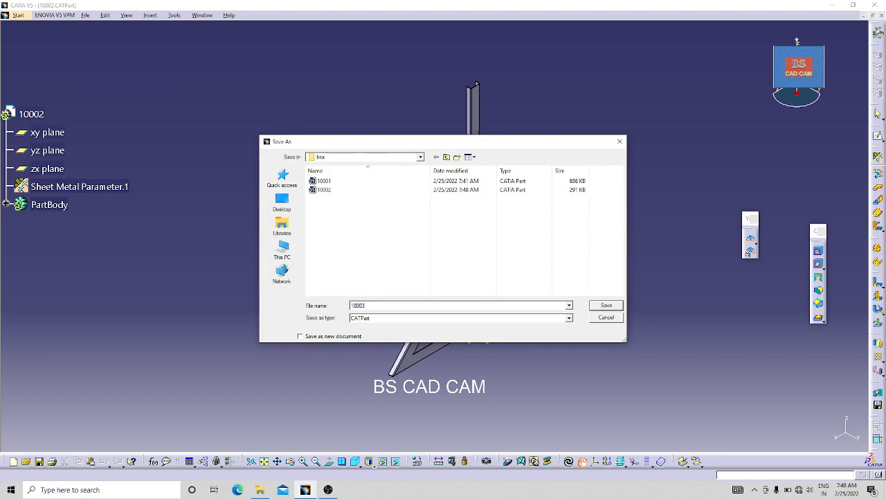
text(10003)
key(Return)
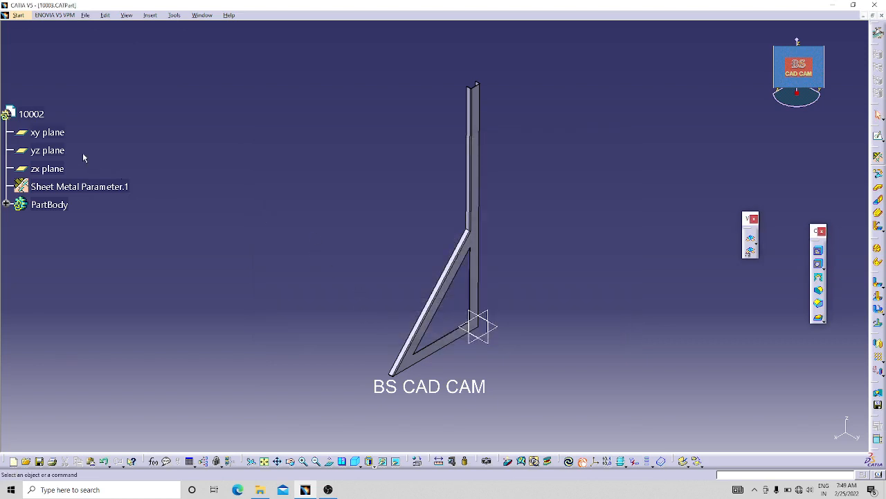
Step: Change the part number in the part's properties to 10003
right_click(36, 113)
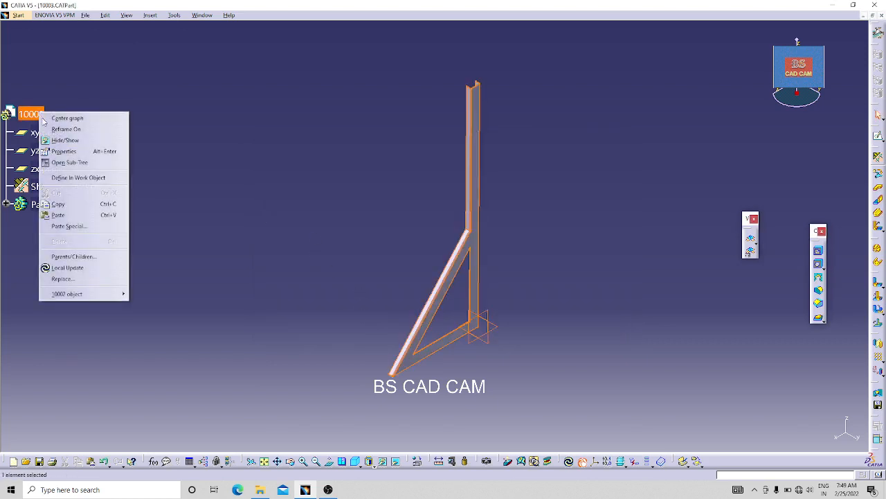
click(72, 151)
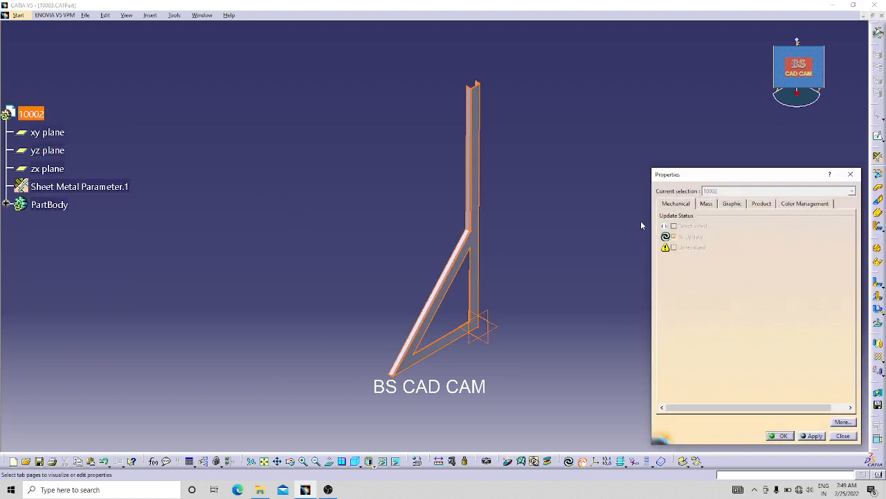
click(707, 204)
click(508, 265)
click(761, 203)
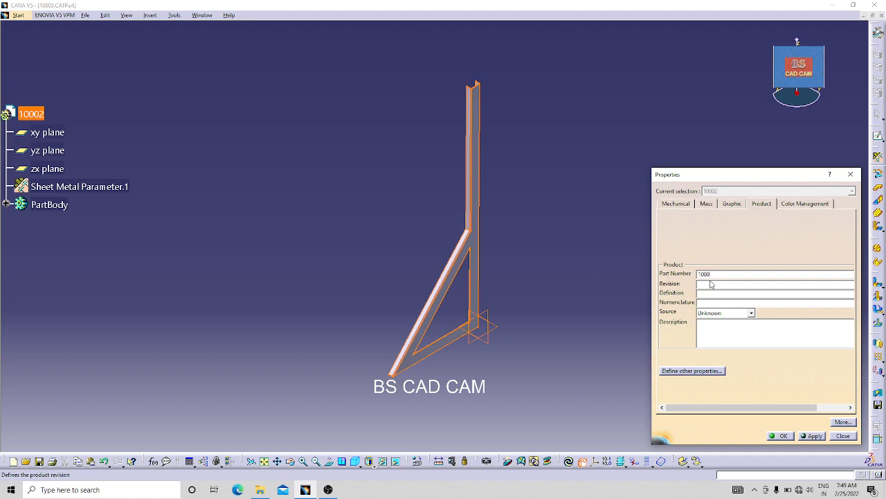
key(Return)
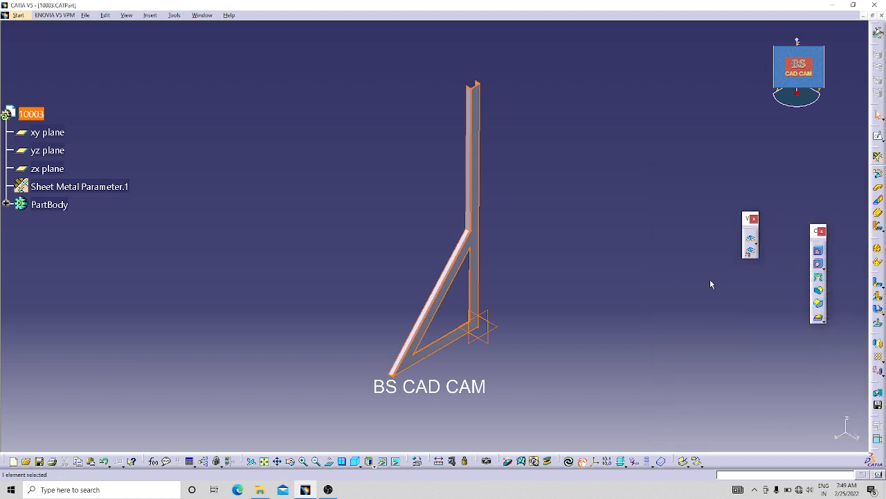
Step: Try to reverse the position of the panel's wall on edge with bend, then dismiss the update diagnosis
click(599, 332)
middle_drag(562, 368, 515, 188)
click(514, 149)
double_click(513, 149)
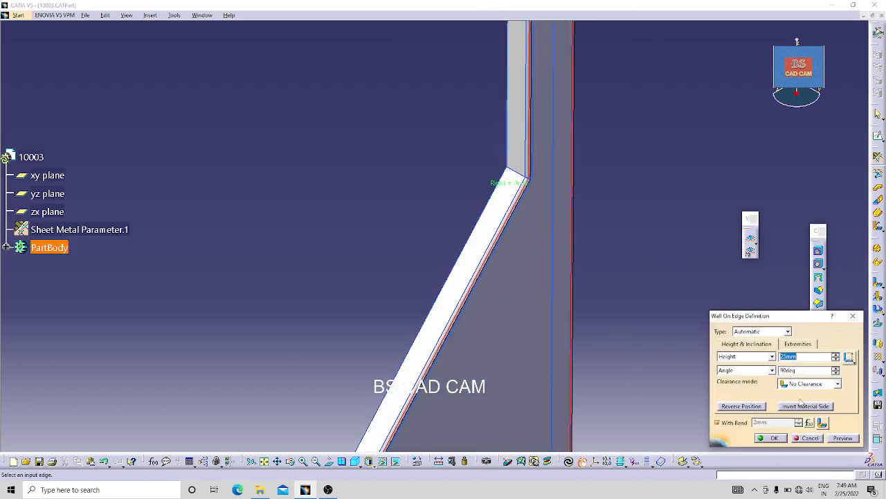
click(740, 408)
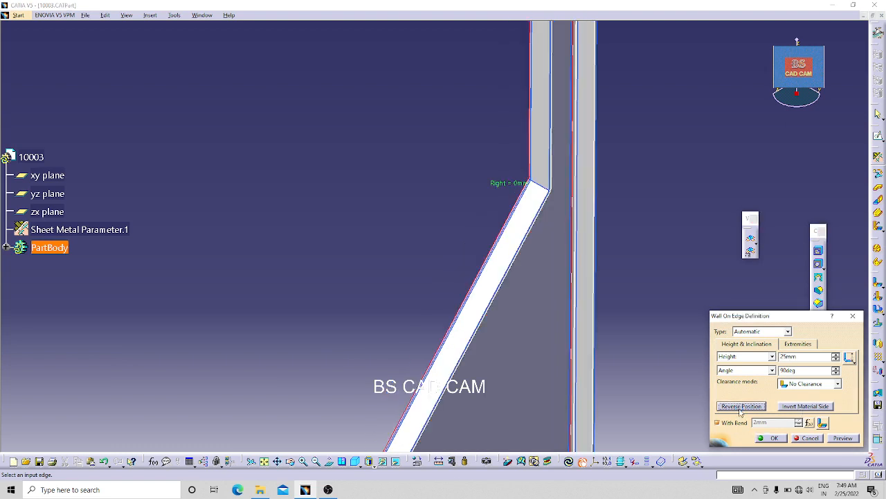
click(776, 438)
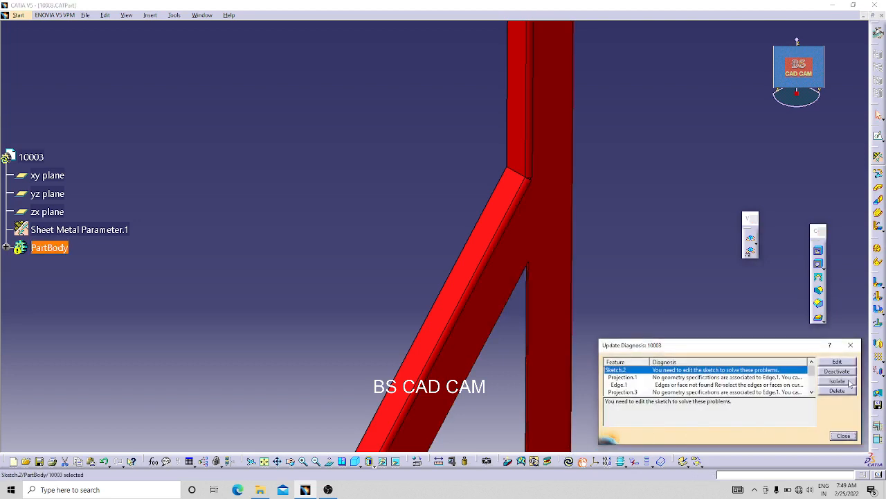
click(843, 436)
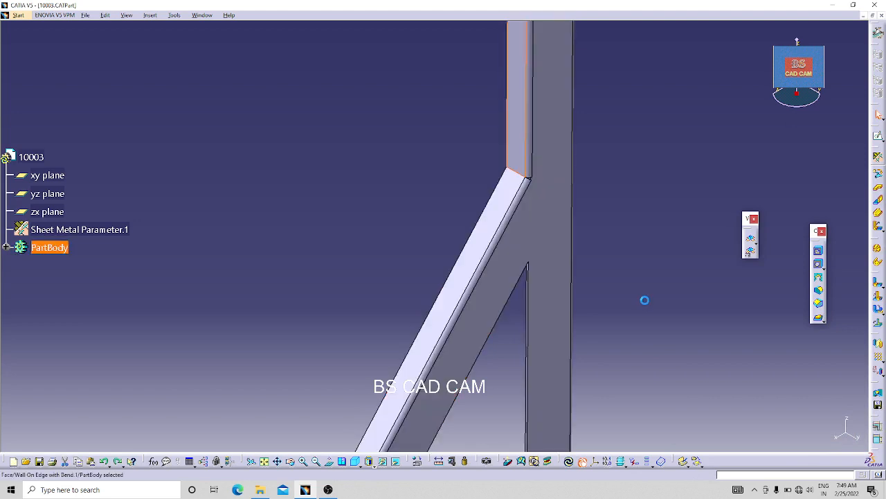
Step: Try to reverse the bent edge wall's position with bidirectional clearance mode, accept the linking formula and update the part
double_click(499, 196)
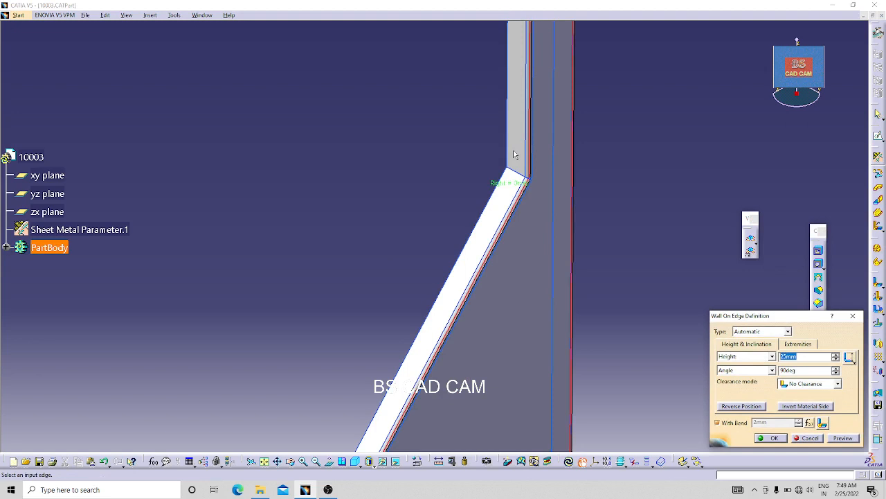
ctrl+middle_drag(552, 239, 561, 167)
middle_drag(628, 151, 368, 262)
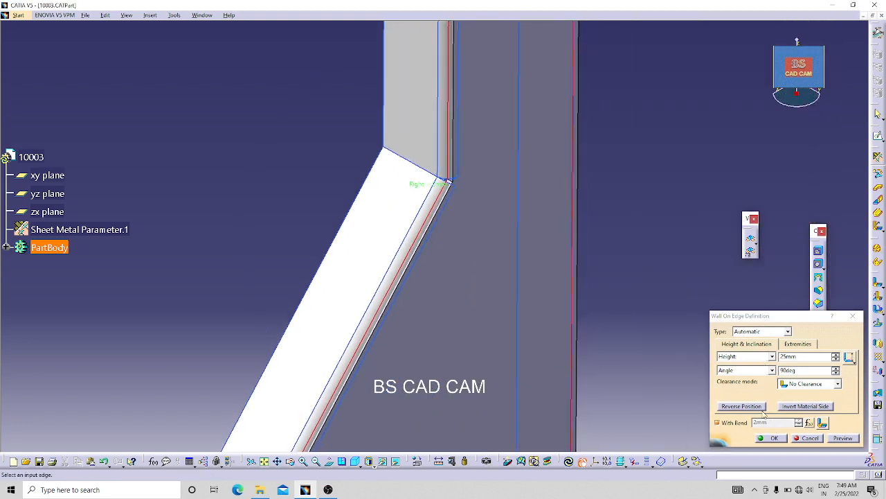
click(742, 406)
click(839, 385)
click(803, 410)
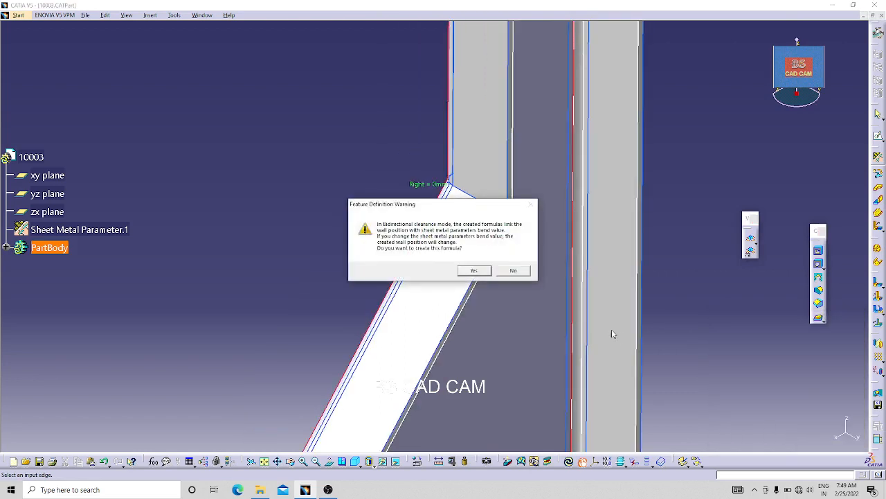
click(482, 272)
click(778, 438)
click(568, 462)
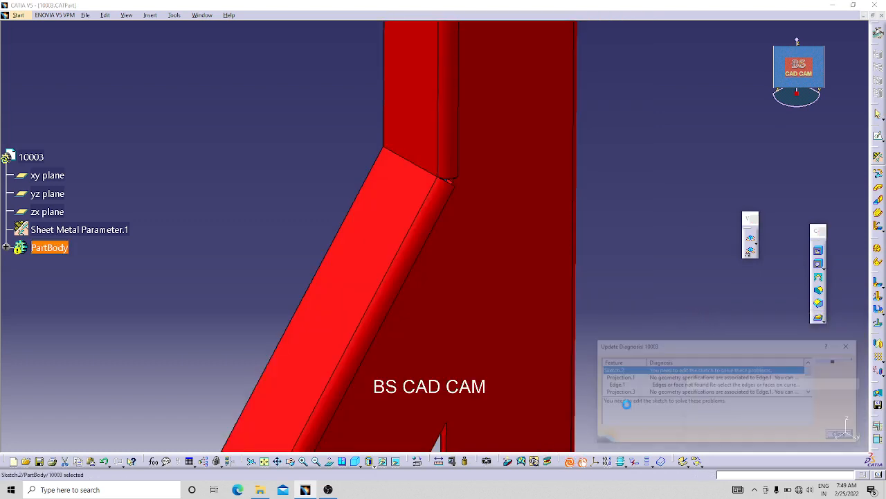
Step: Check the constraints of the cutout's Sketch.2 from the update diagnosis, then exit the sketch and dismiss the diagnosis
double_click(695, 372)
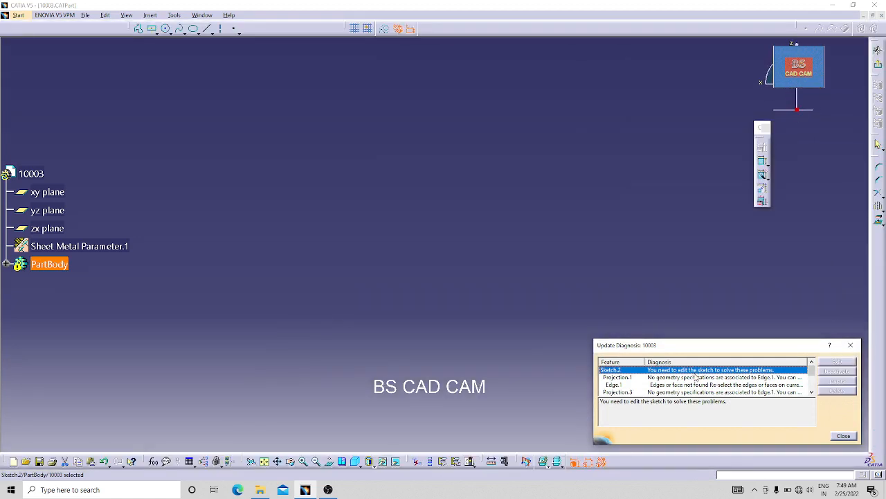
click(842, 436)
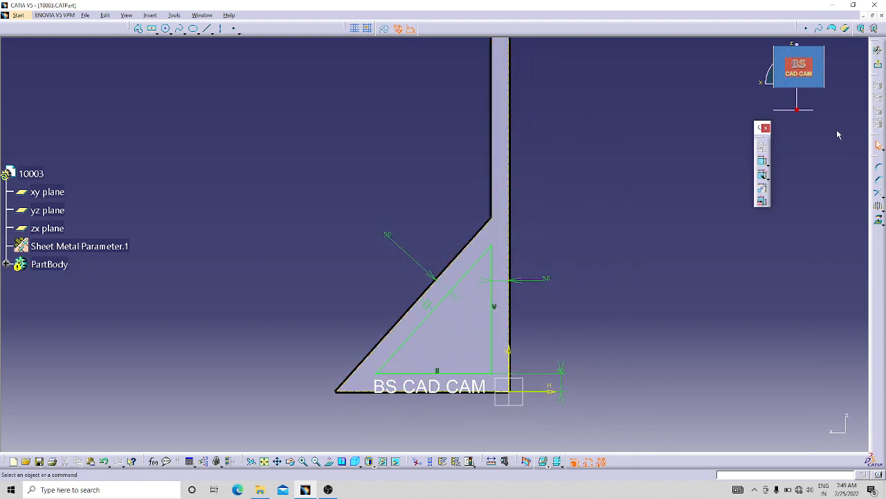
click(878, 64)
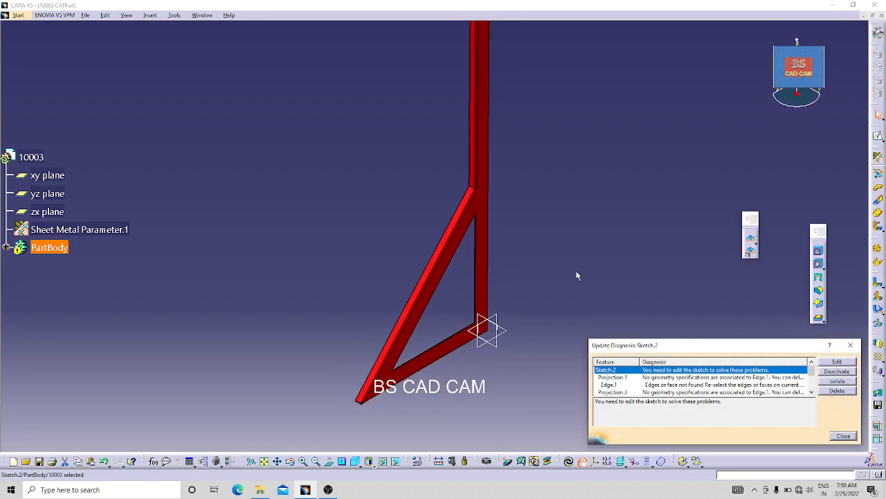
click(843, 435)
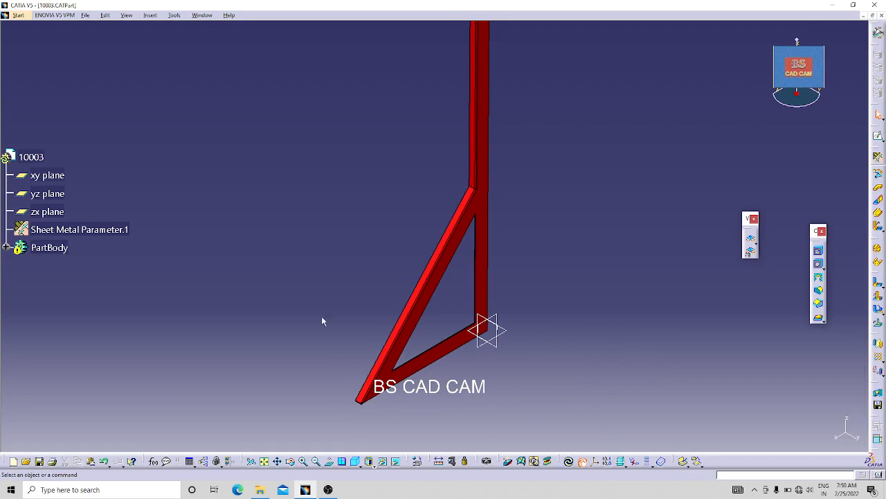
Step: Remove the three 50 mm dimensions from the cutout triangle's Sketch.2 and exit the sketch
click(5, 247)
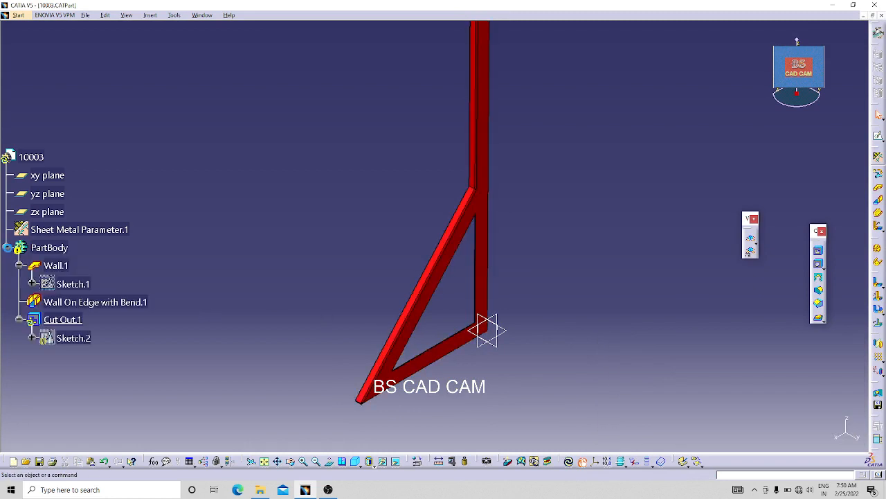
double_click(69, 338)
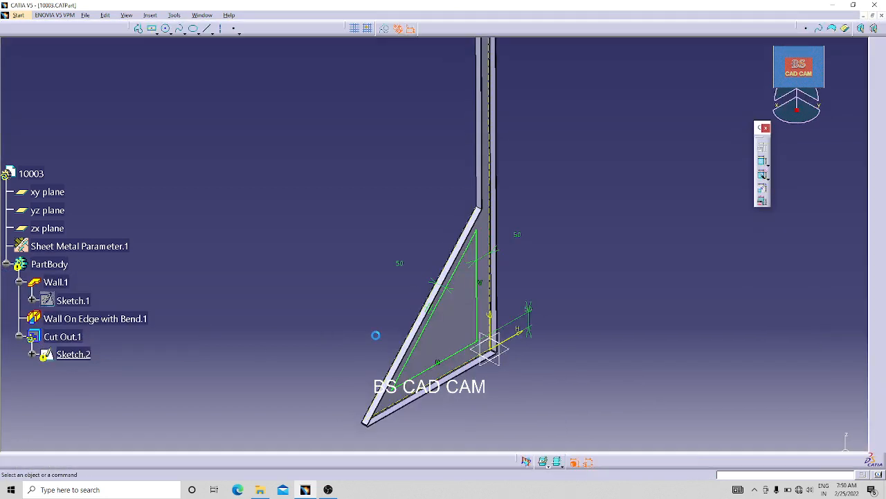
drag(620, 336, 550, 414)
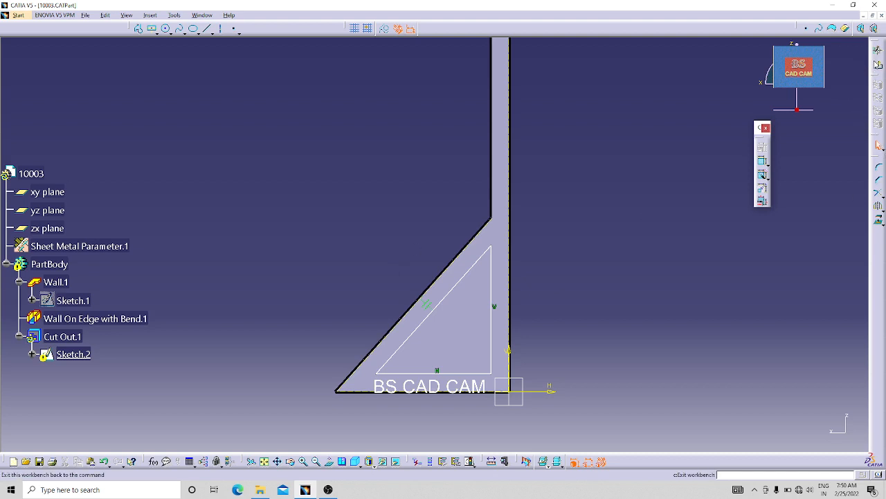
click(878, 50)
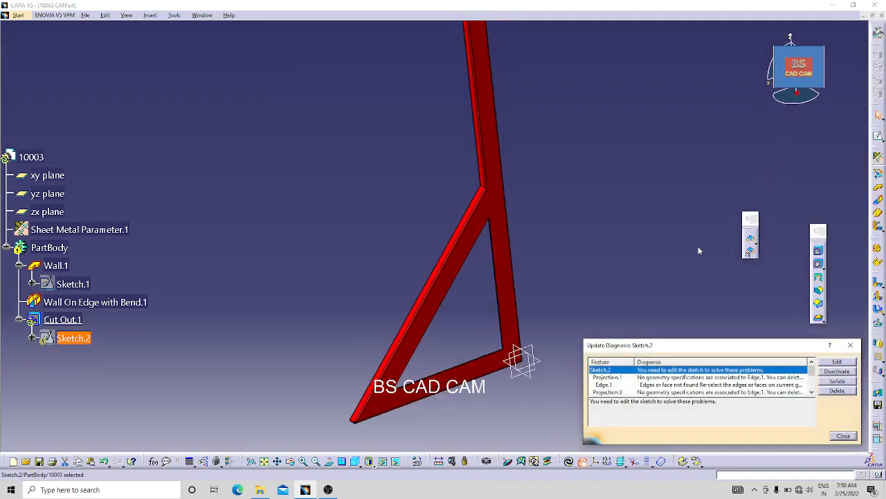
Step: Deactivate the faulty Sketch.2 together with all its children
click(834, 372)
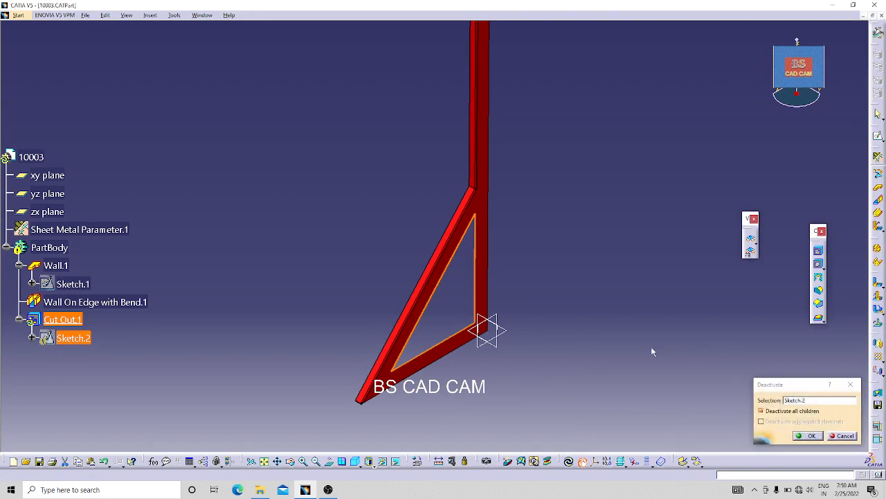
click(816, 435)
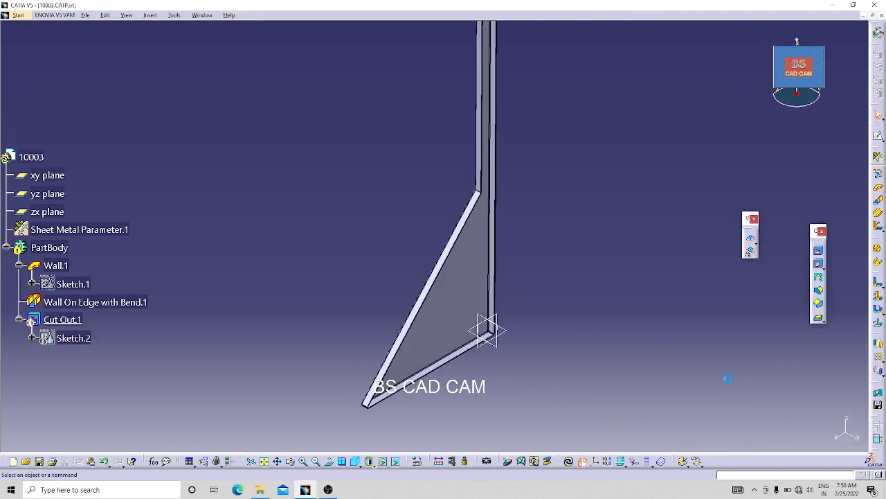
right_click(69, 321)
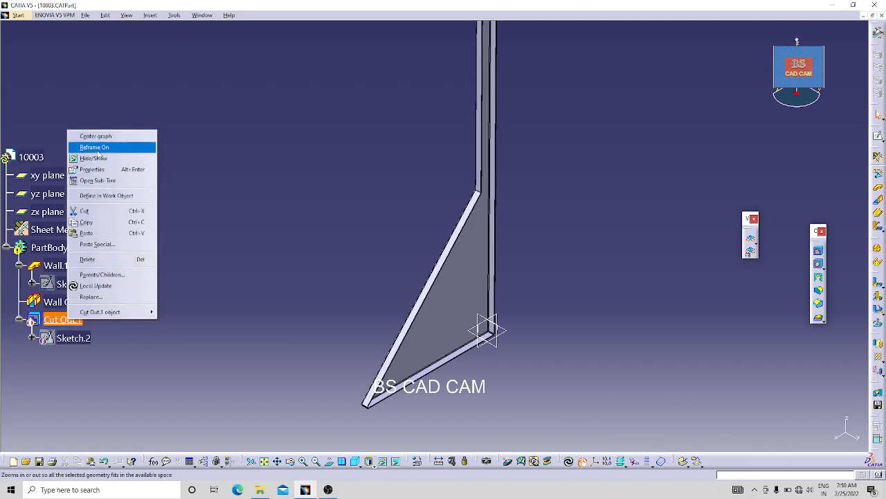
click(361, 315)
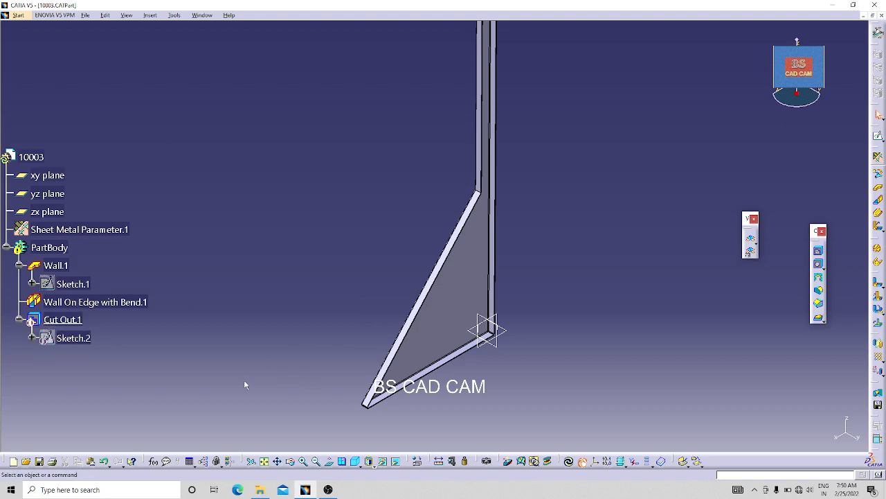
click(666, 321)
Step: Delete the Cut Out.1 feature together with its aggregated elements
right_click(93, 319)
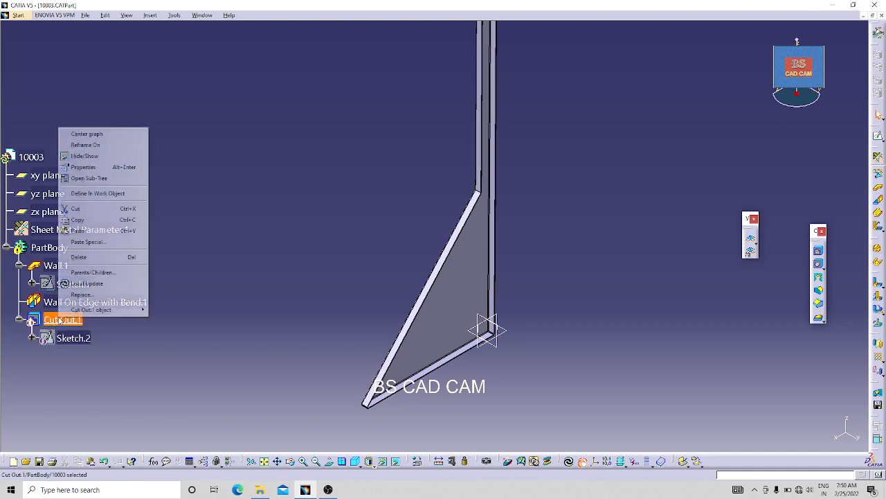
click(79, 257)
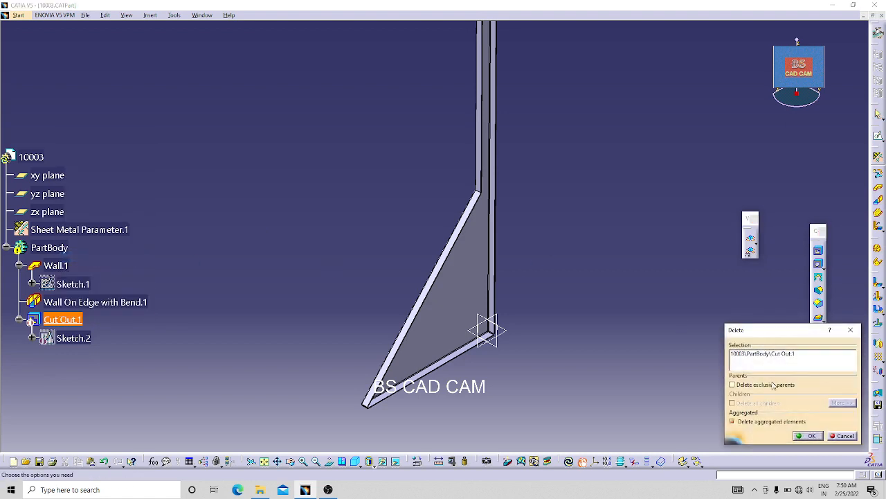
click(811, 435)
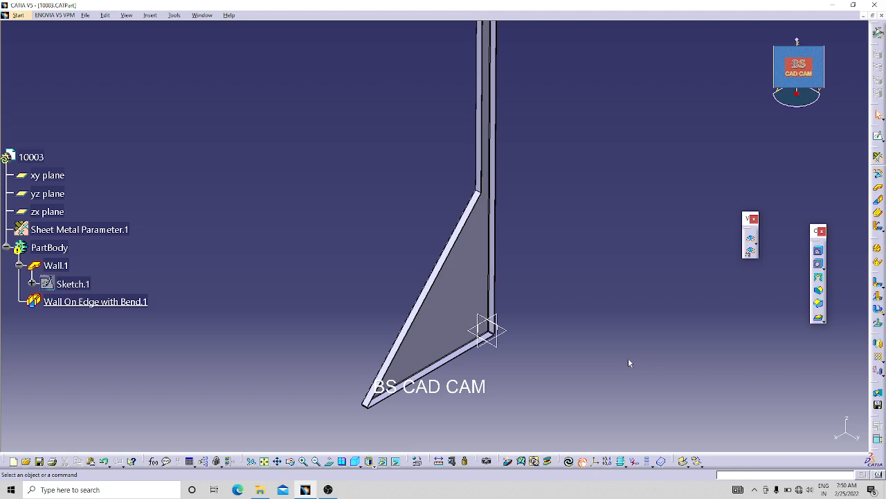
Step: Undo the changes back to the original panel with its triangular cutout and set the isometric view
middle_drag(601, 277, 765, 296)
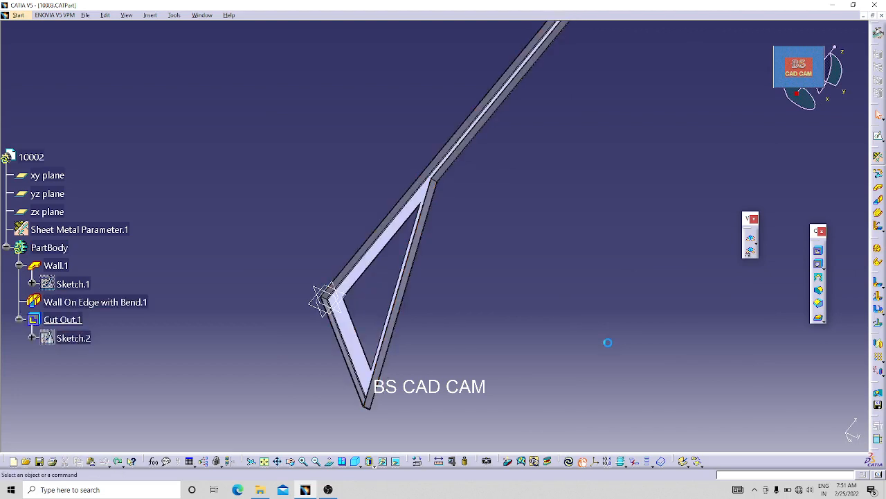
middle_click(592, 316)
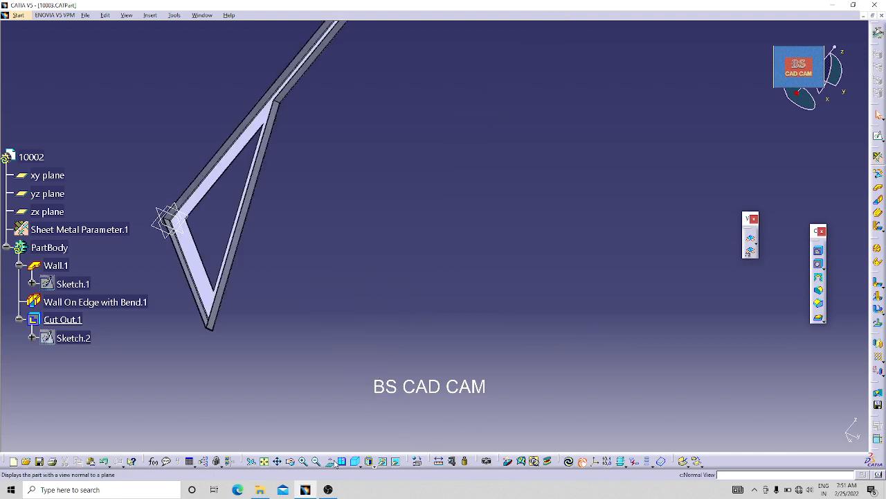
click(356, 462)
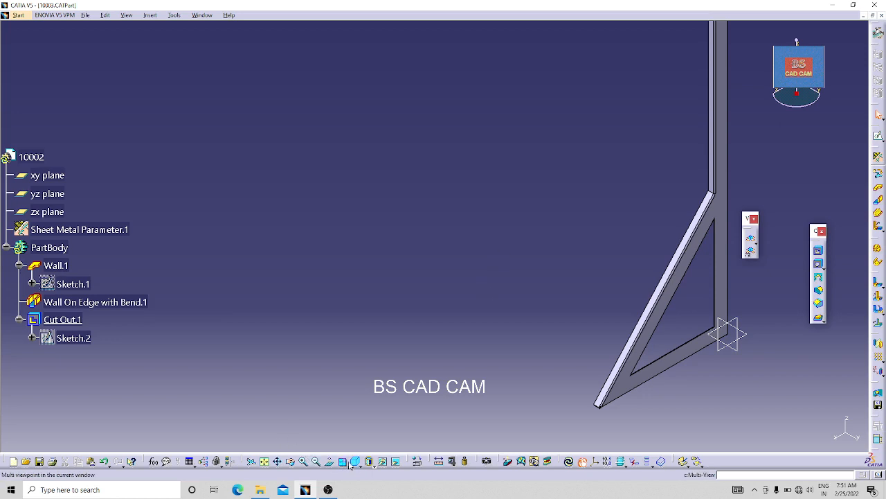
middle_drag(470, 256, 222, 252)
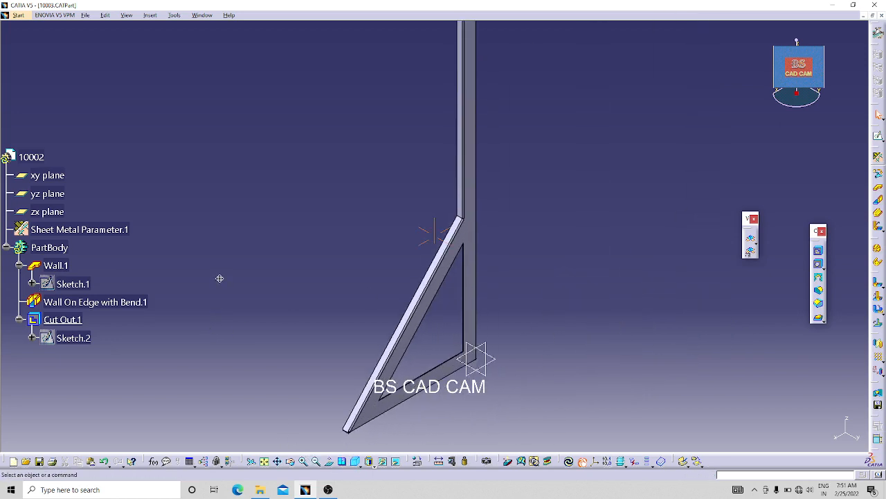
middle_drag(347, 245, 302, 237)
right_click(63, 319)
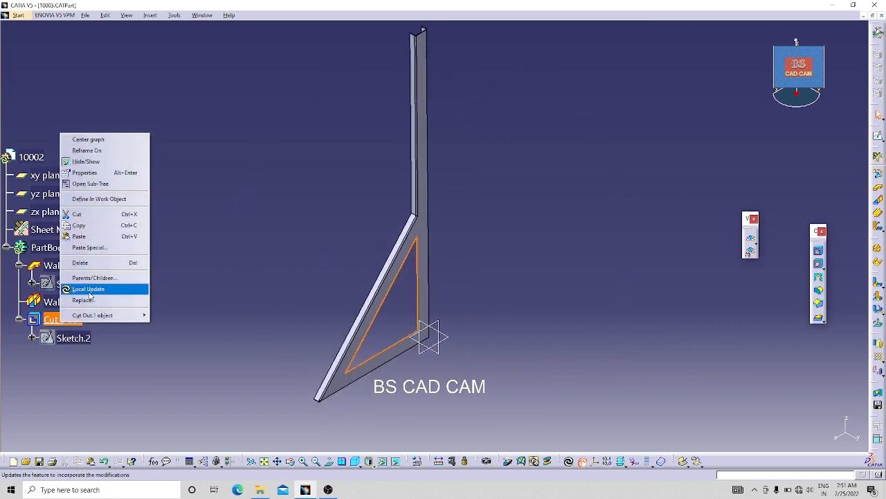
click(270, 265)
click(292, 351)
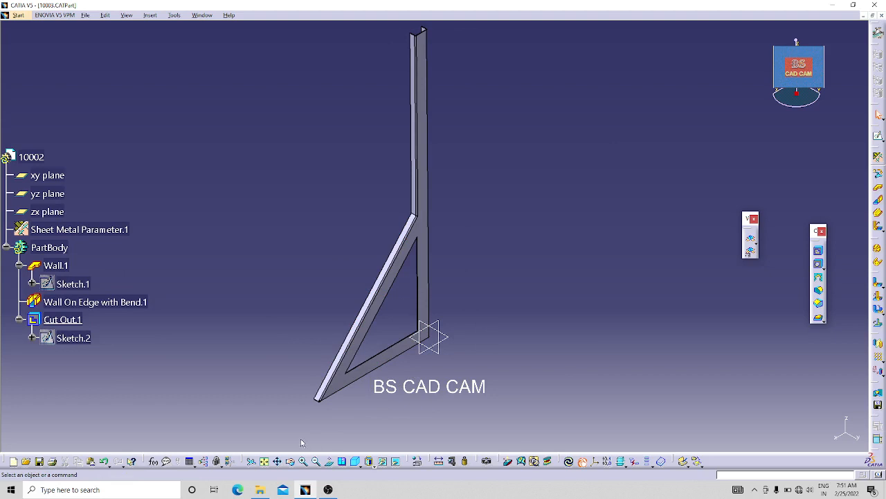
middle_drag(505, 286, 508, 233)
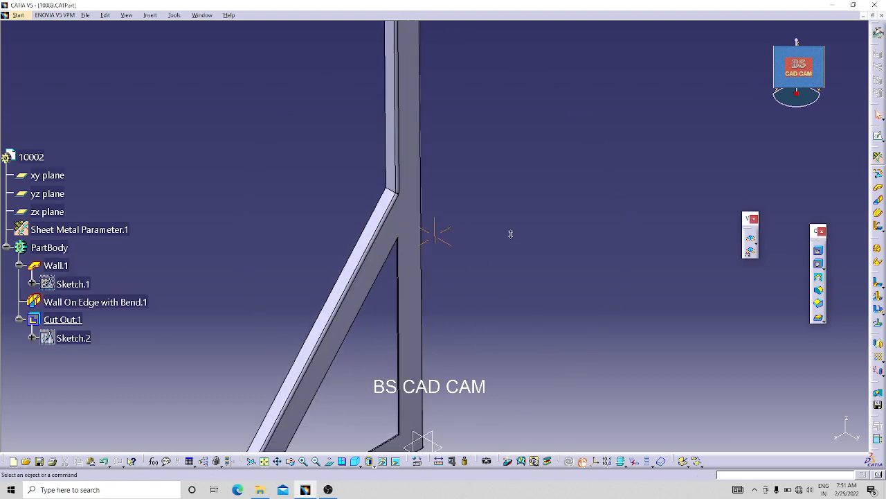
right_click(50, 324)
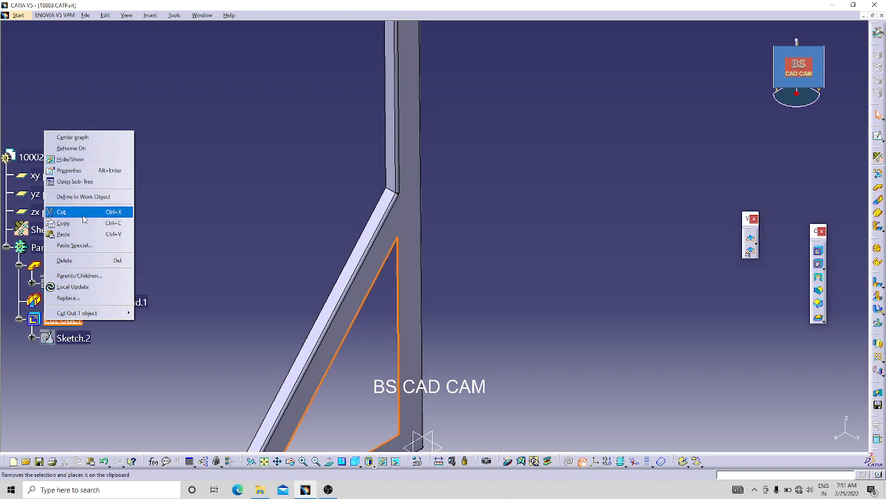
click(332, 203)
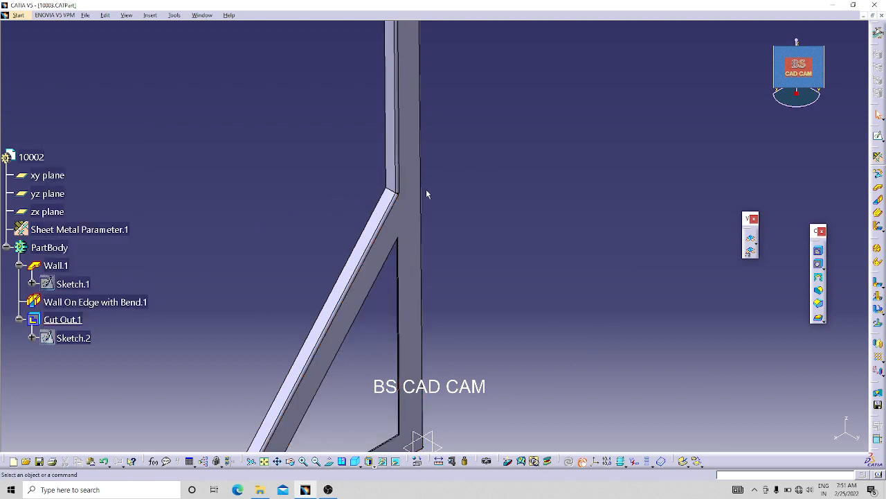
Step: Reverse the position of the Wall On Edge with Bend.1 walls on the panel
double_click(399, 146)
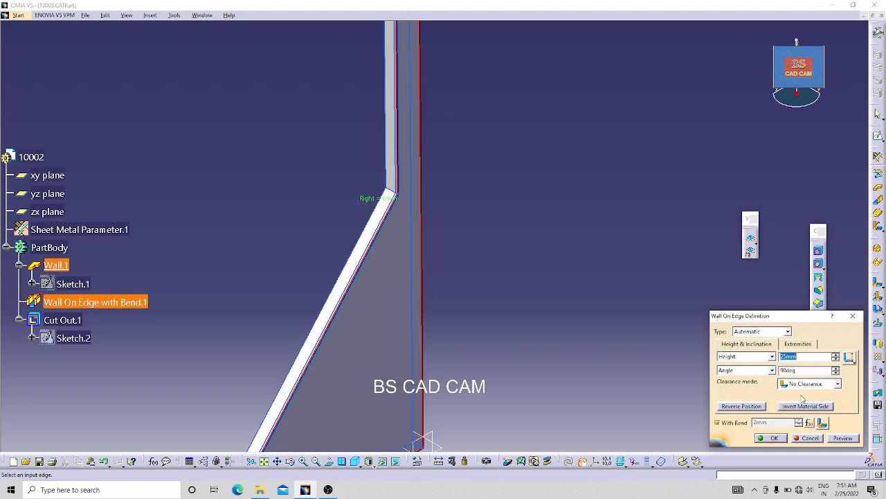
click(741, 406)
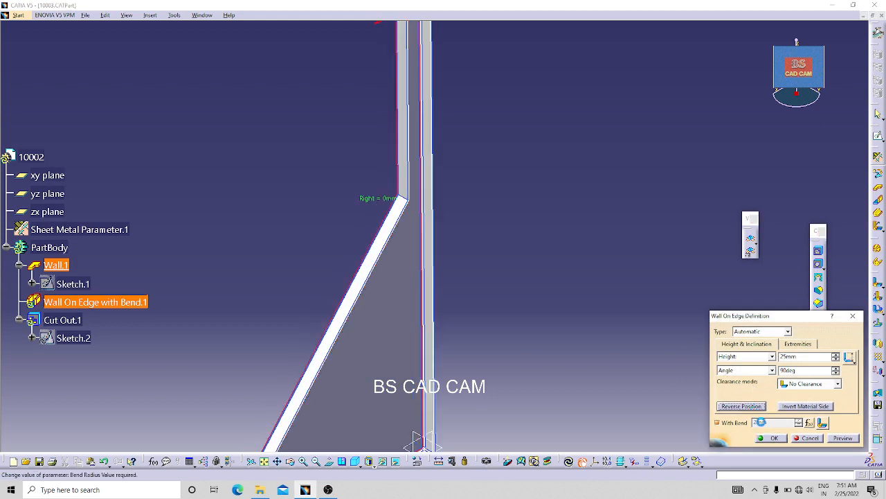
click(774, 438)
Step: Delete the faulty Cut Out.1 feature together with its sketch
right_click(63, 319)
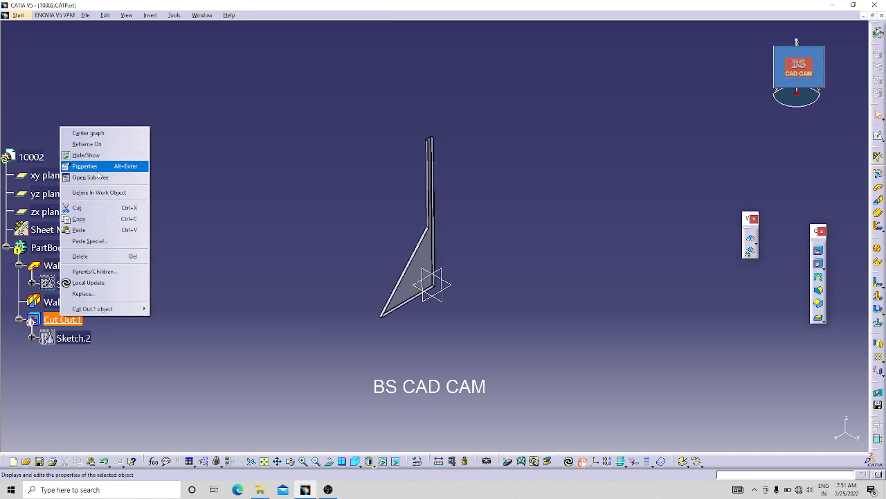
click(81, 256)
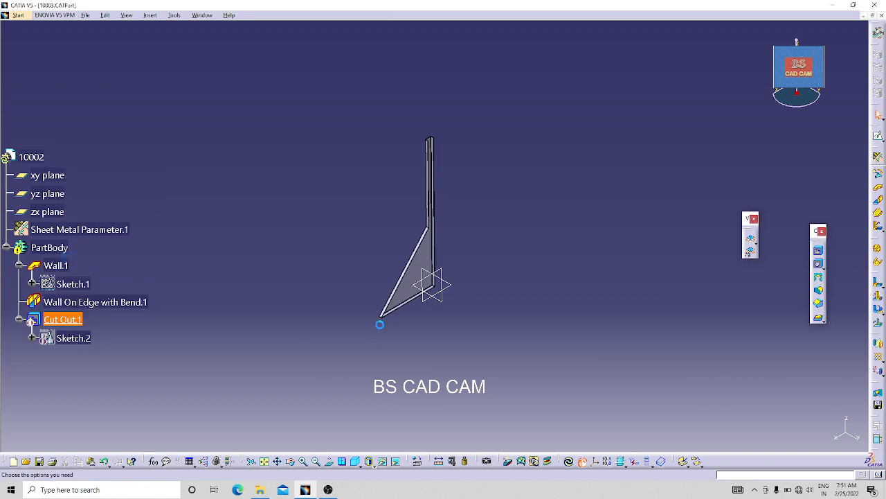
click(808, 435)
Step: On the panel's flat Wall.1 face, sketch a right-angled triangle profile inside the triangular section
mouse_move(362, 372)
middle_down()
mouse_move(457, 316)
mouse_move(550, 339)
middle_up()
click(333, 310)
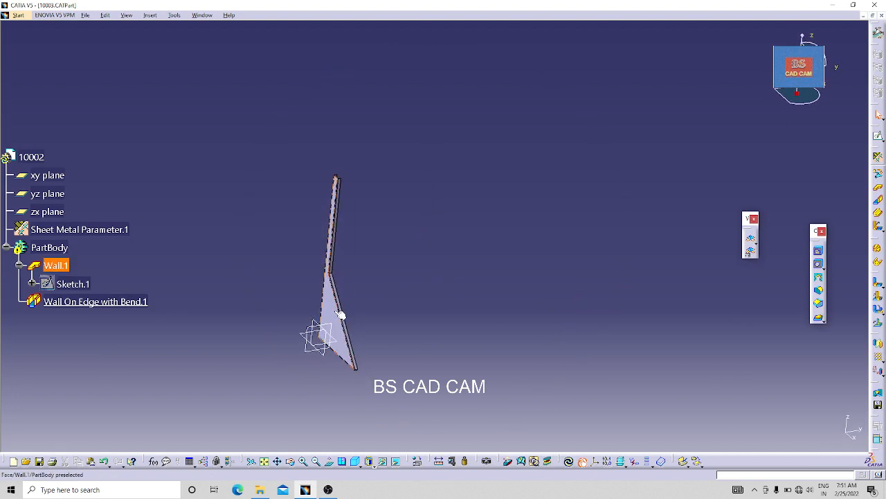
click(879, 136)
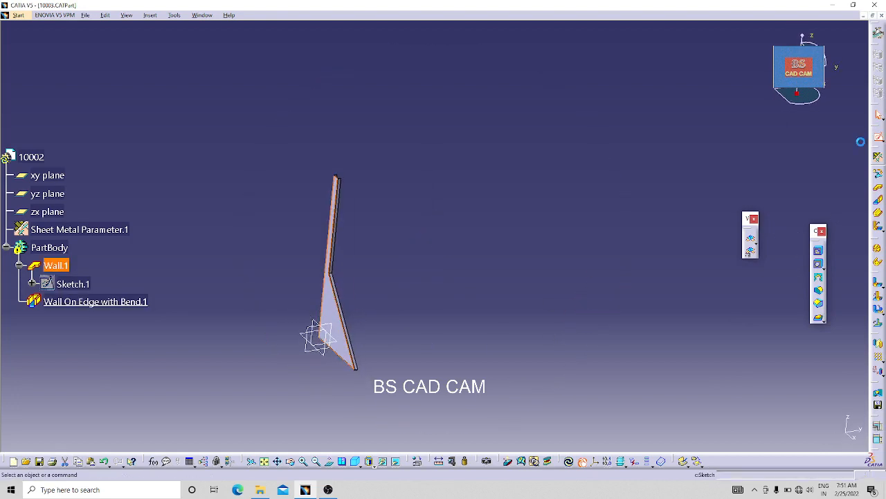
middle_drag(621, 65, 595, 108)
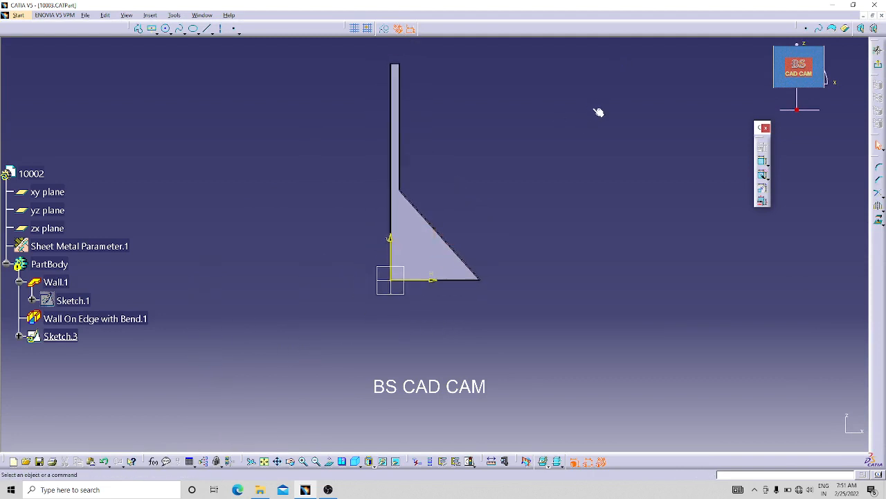
middle_drag(439, 365, 485, 190)
middle_drag(546, 206, 546, 274)
click(138, 28)
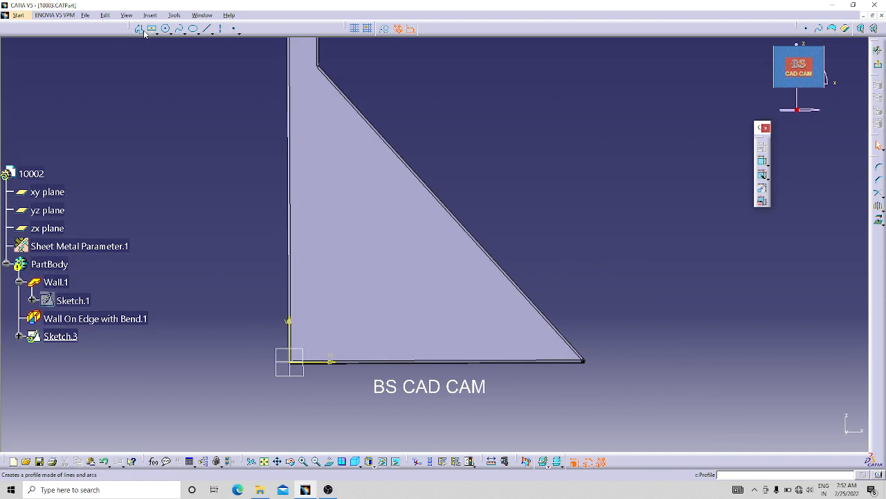
click(322, 130)
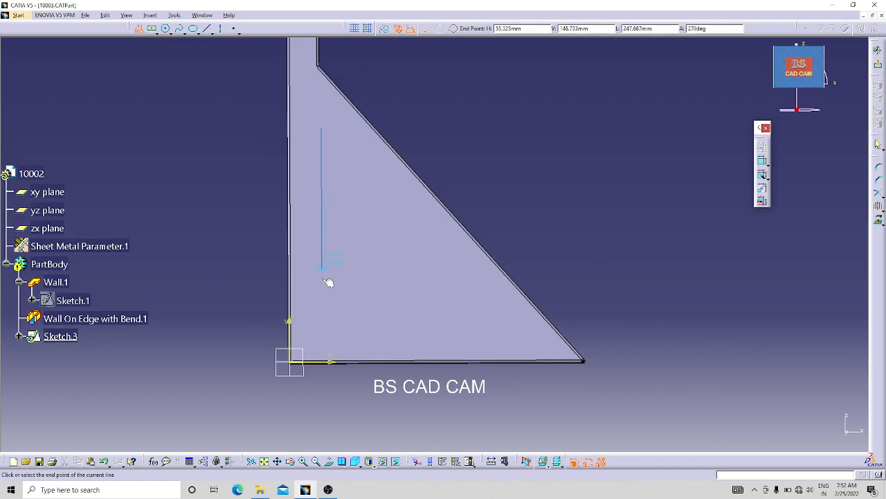
click(322, 321)
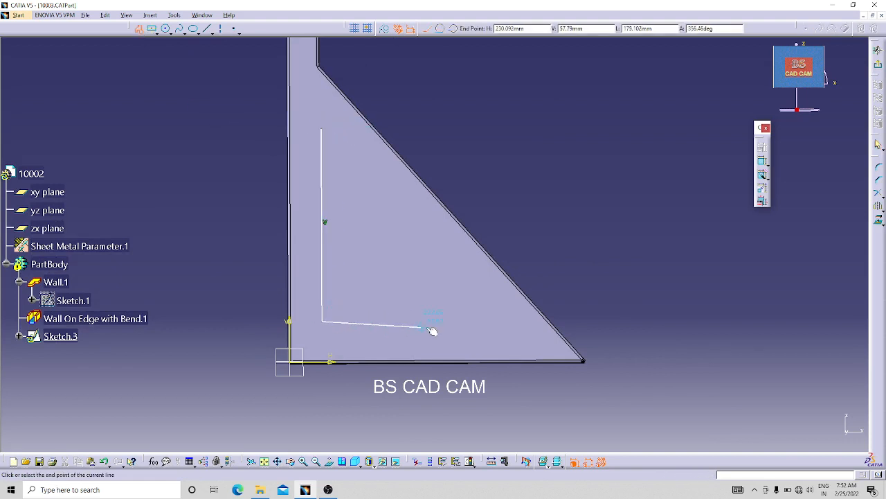
click(480, 320)
click(326, 131)
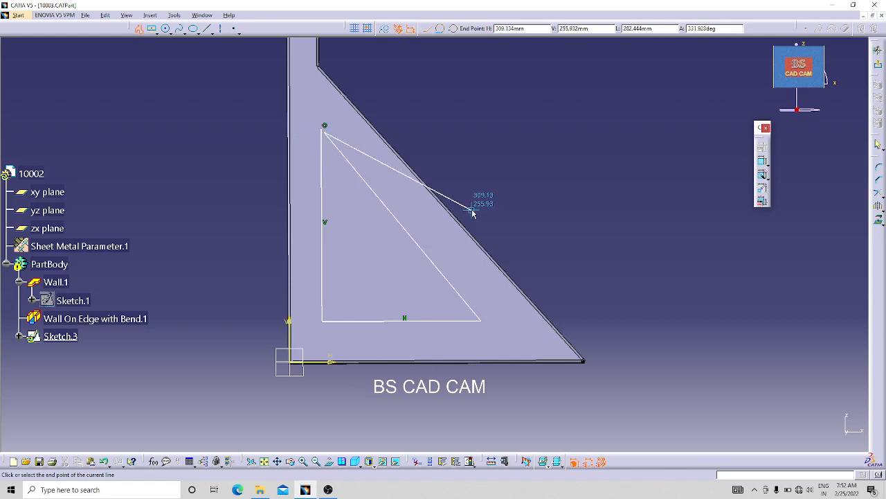
Step: Constrain the sketched triangle's hypotenuse parallel to the panel's slanted edge
click(450, 209)
ctrl+click(418, 239)
click(763, 149)
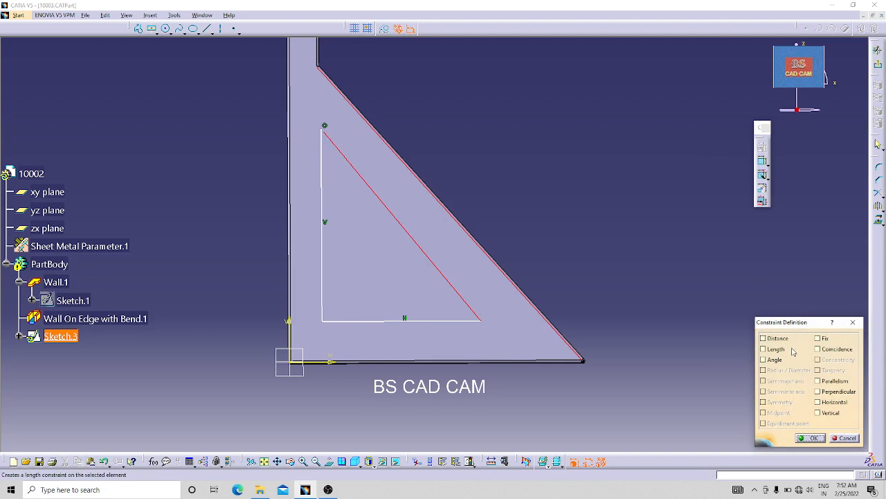
click(824, 350)
click(818, 349)
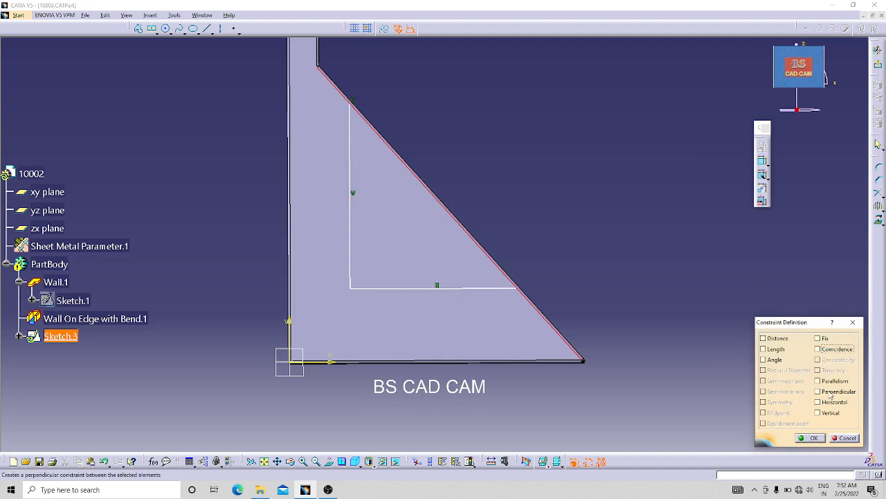
click(818, 380)
key(Return)
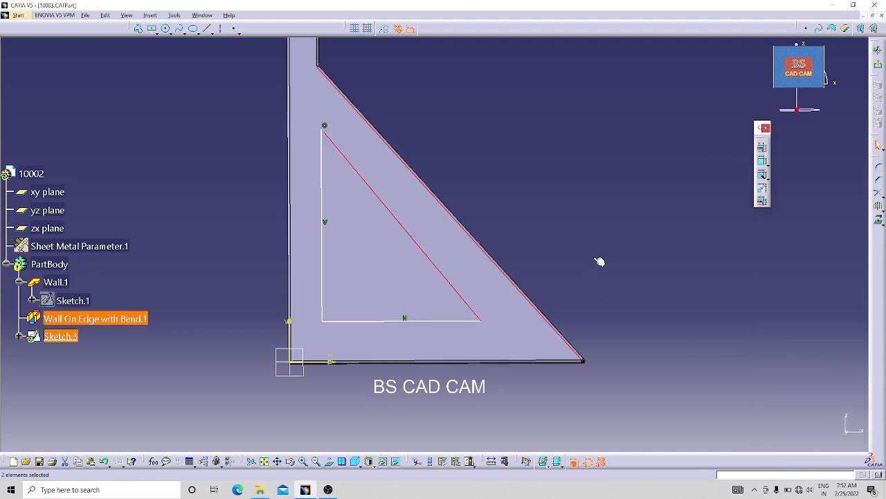
click(457, 218)
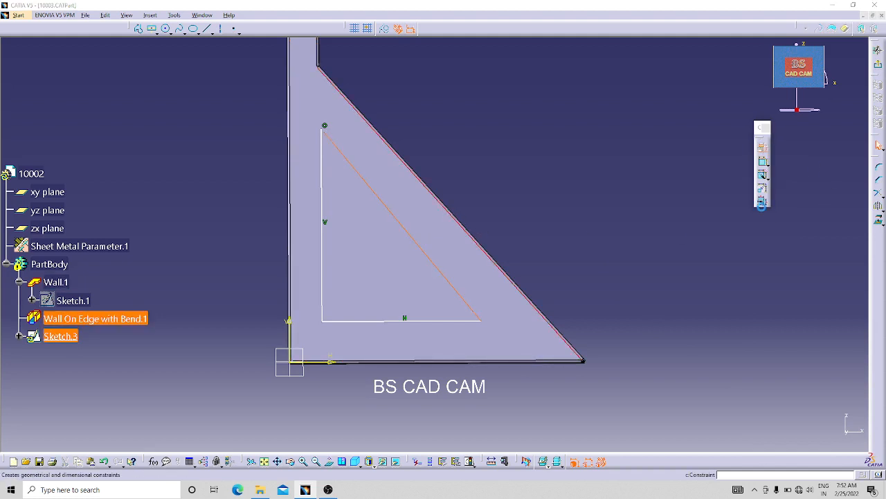
click(765, 151)
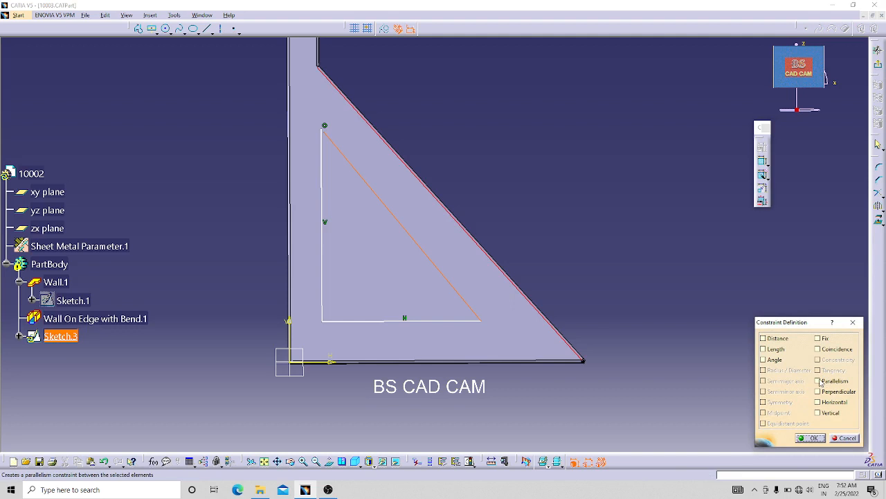
click(820, 381)
click(816, 438)
Step: Dimension the triangle's horizontal side 50 mm from the panel's lower edge
click(763, 162)
click(381, 361)
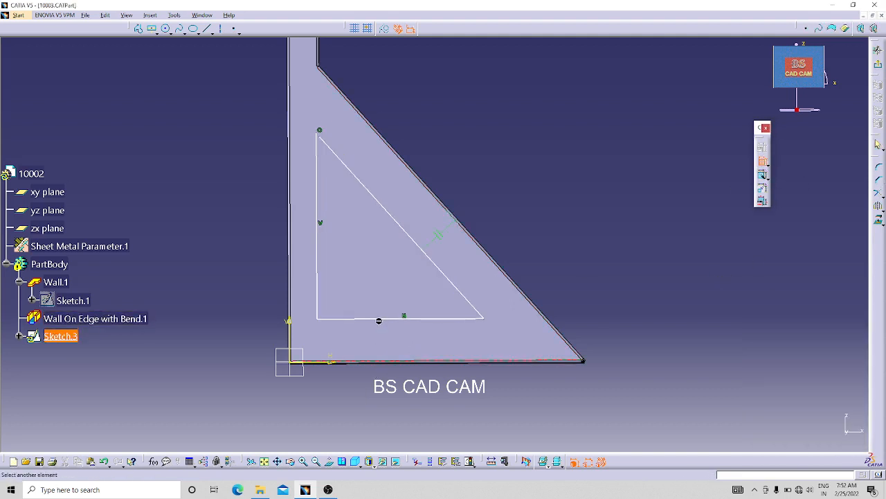
click(381, 318)
double_click(656, 331)
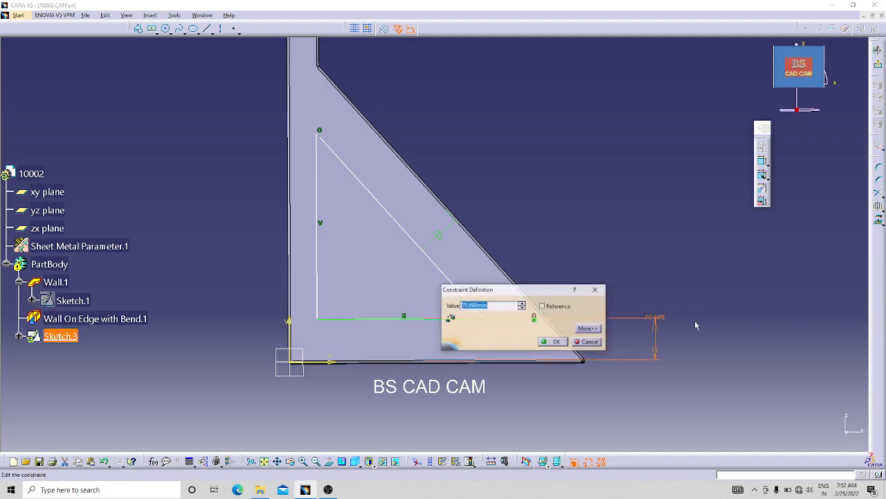
text(50)
key(Return)
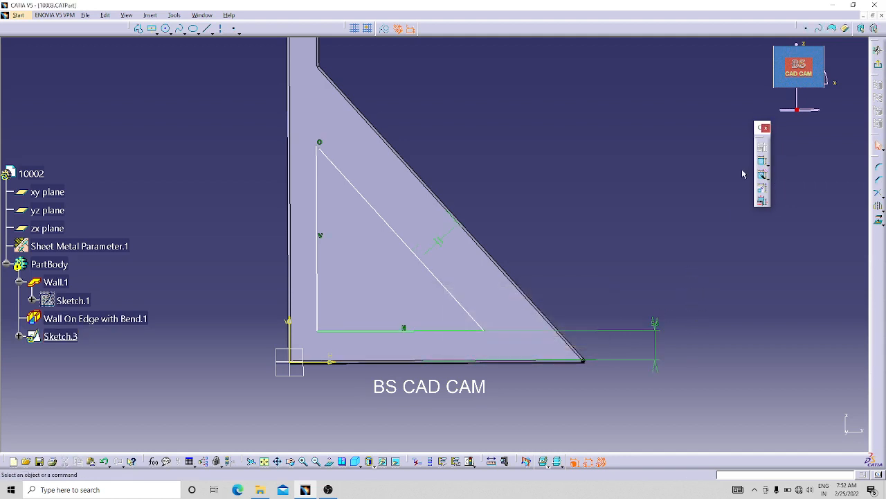
Step: Dimension the triangle's vertical side 50 mm from the panel's vertical edge
click(762, 162)
click(318, 265)
click(293, 288)
click(278, 428)
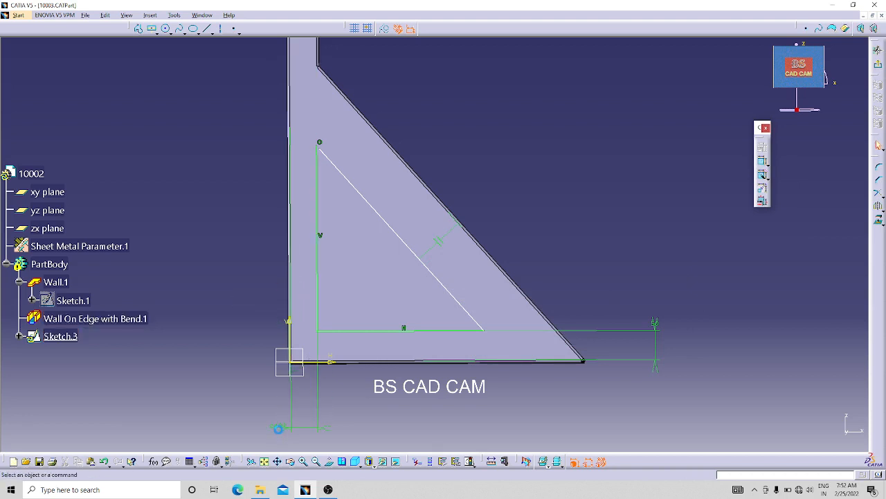
double_click(280, 431)
text(50)
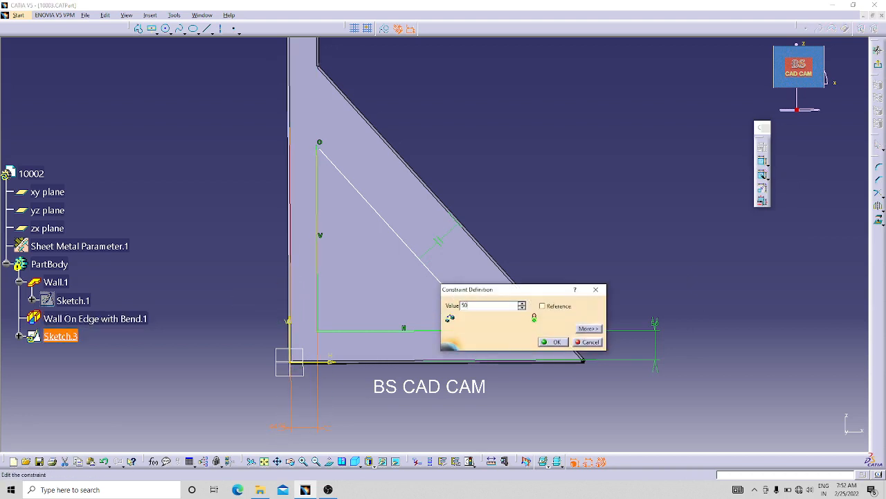
key(Return)
Step: Dimension the triangle's hypotenuse 50 mm from the panel's slanted edge and exit the sketch
click(567, 246)
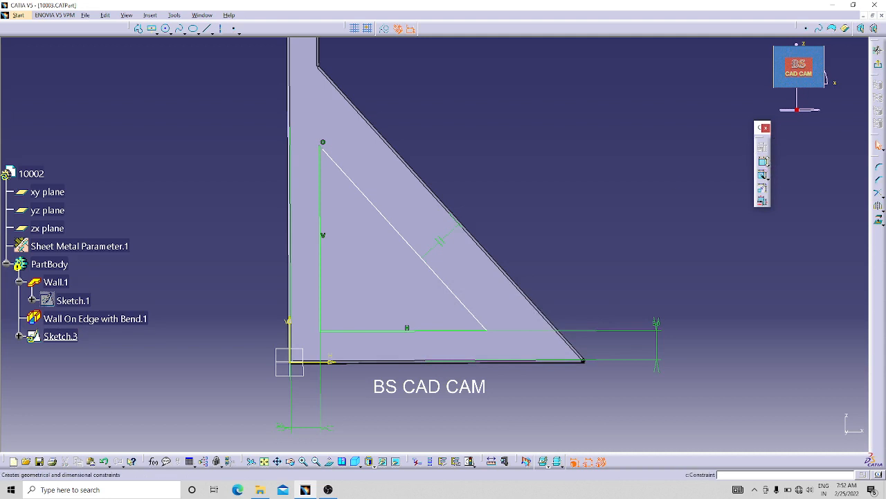
click(768, 164)
click(780, 170)
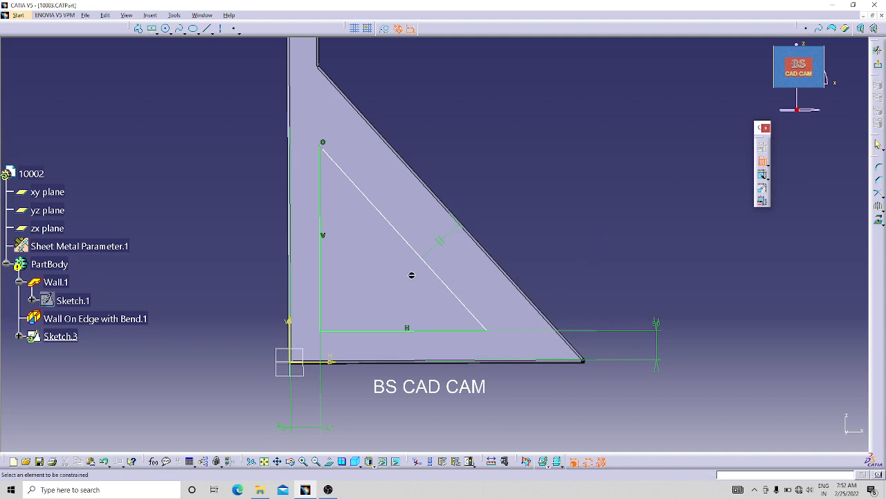
click(434, 270)
click(561, 200)
double_click(561, 200)
text(50)
key(Return)
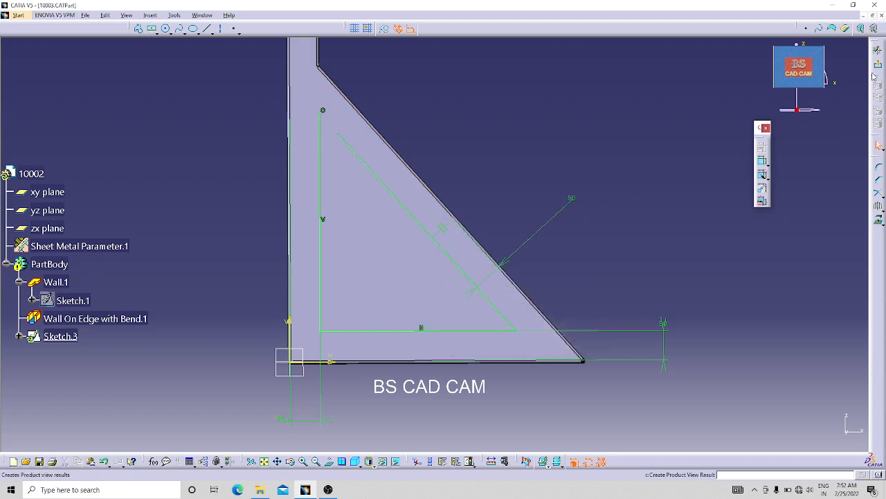
click(878, 49)
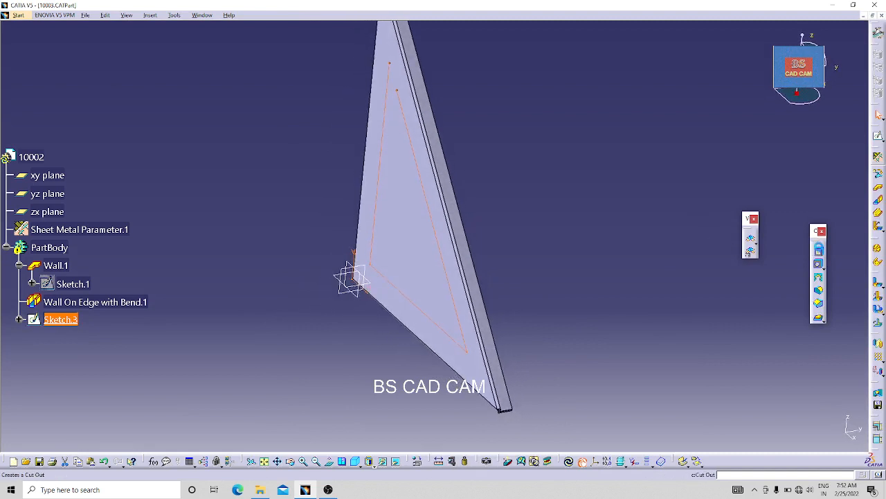
Step: Try to cut the Sketch.3 profile out of the wall, changing the end limit to Dimension with 2 mm depth, and cancel the cutout
key(Return)
click(770, 438)
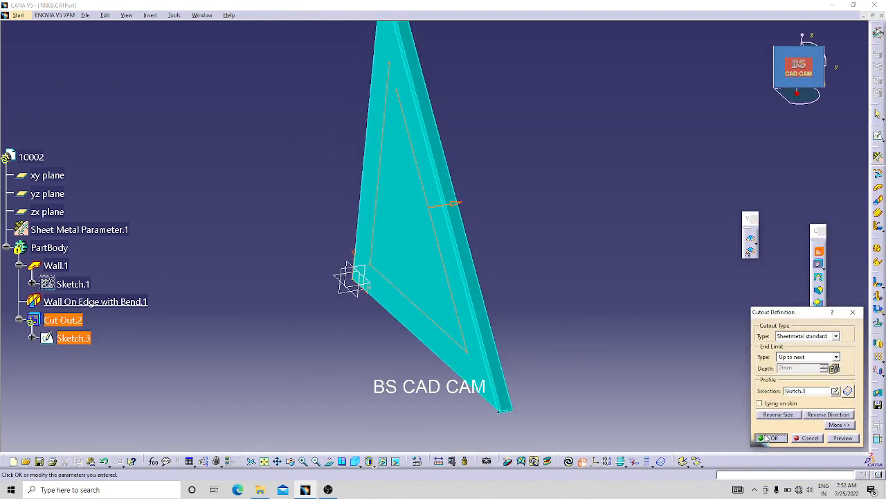
click(506, 270)
click(820, 357)
click(797, 378)
click(773, 439)
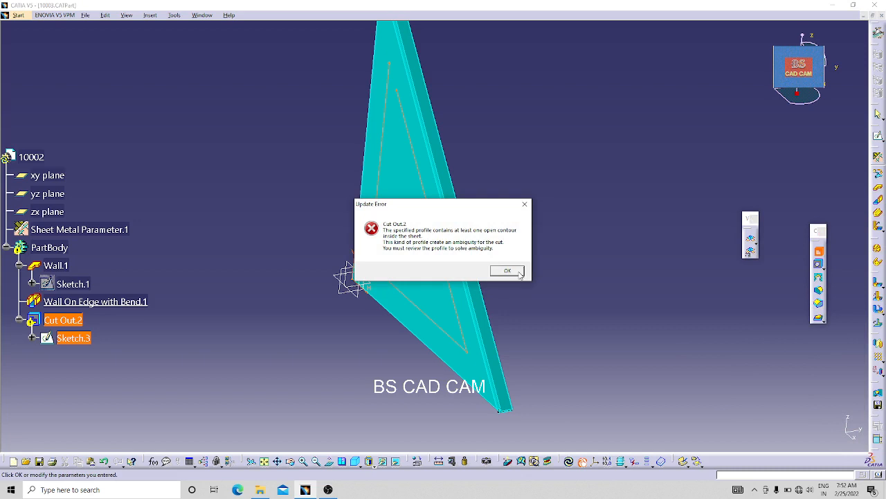
click(507, 270)
middle_drag(550, 293, 624, 277)
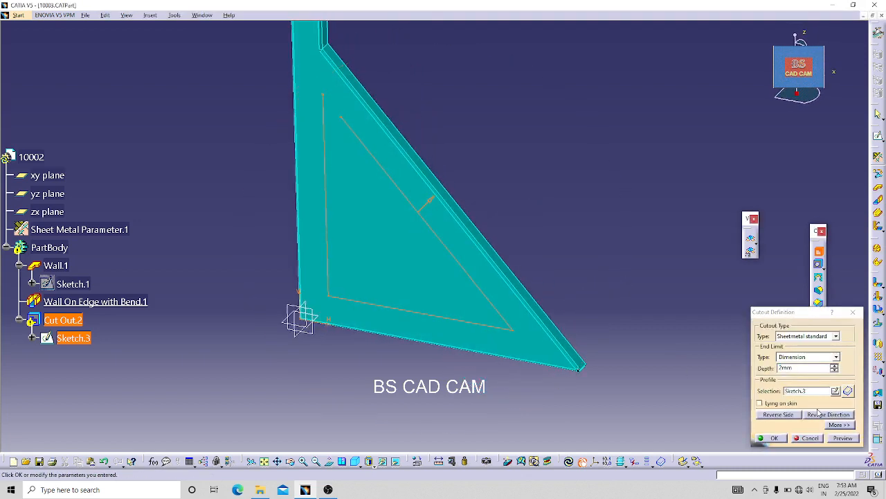
click(849, 441)
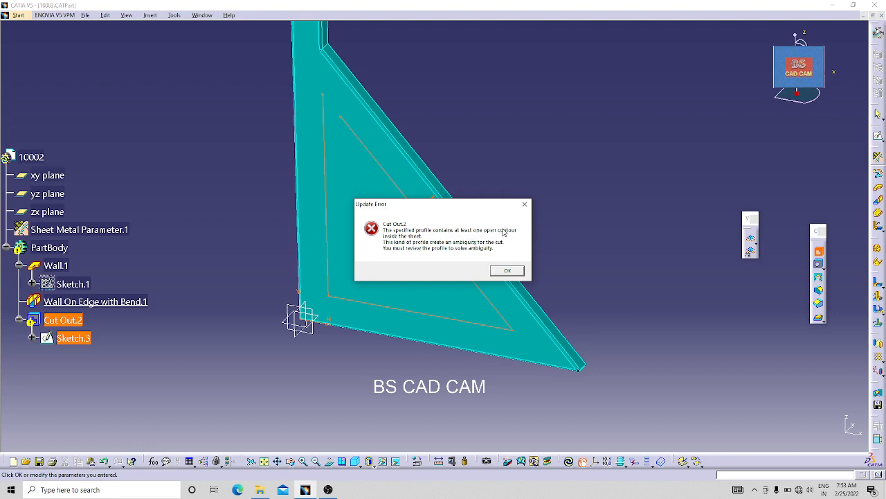
click(527, 205)
key(Escape)
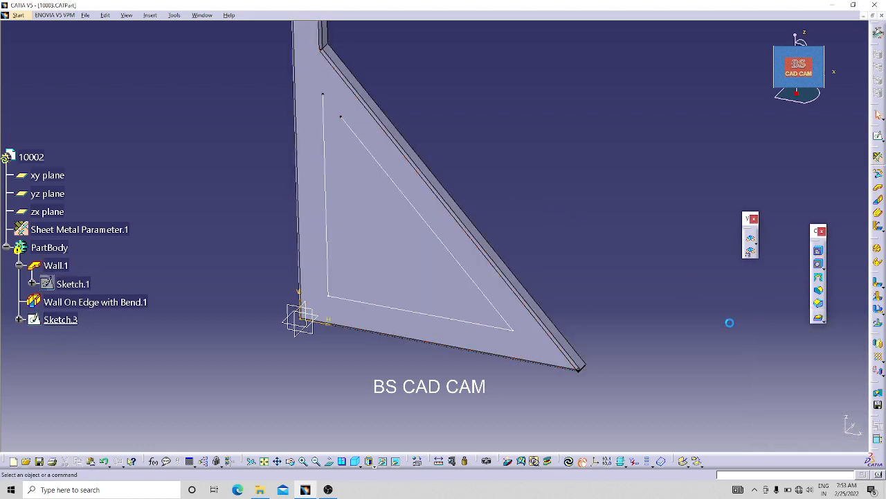
Step: Reopen Sketch.3, make the upper ends of the triangle's vertical line and hypotenuse coincident, and exit the sketch
double_click(378, 165)
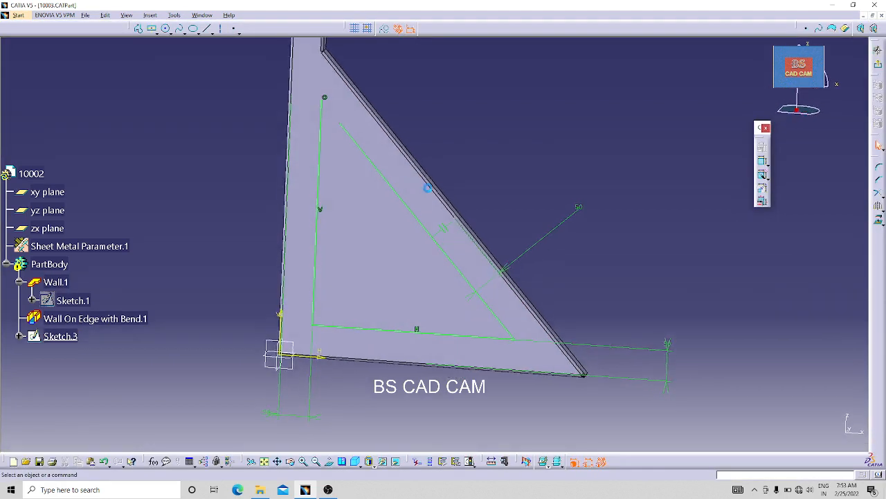
drag(321, 112, 328, 123)
click(327, 122)
ctrl+click(320, 112)
click(761, 147)
click(818, 348)
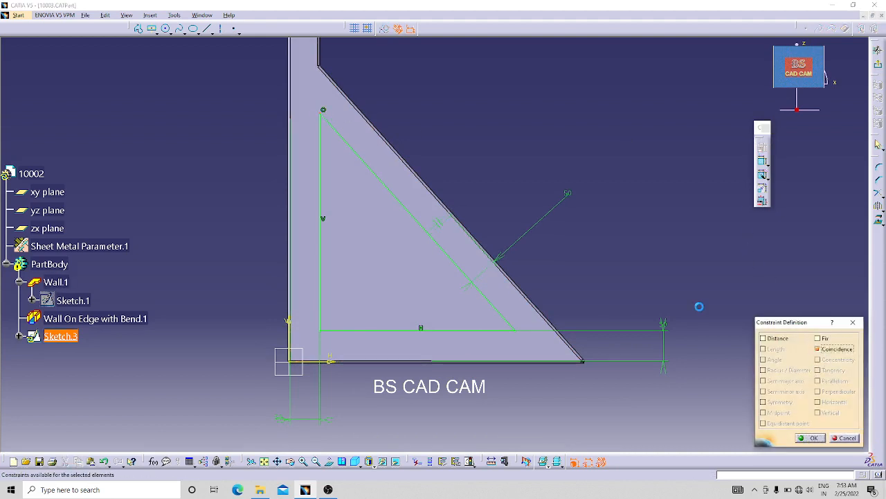
click(811, 438)
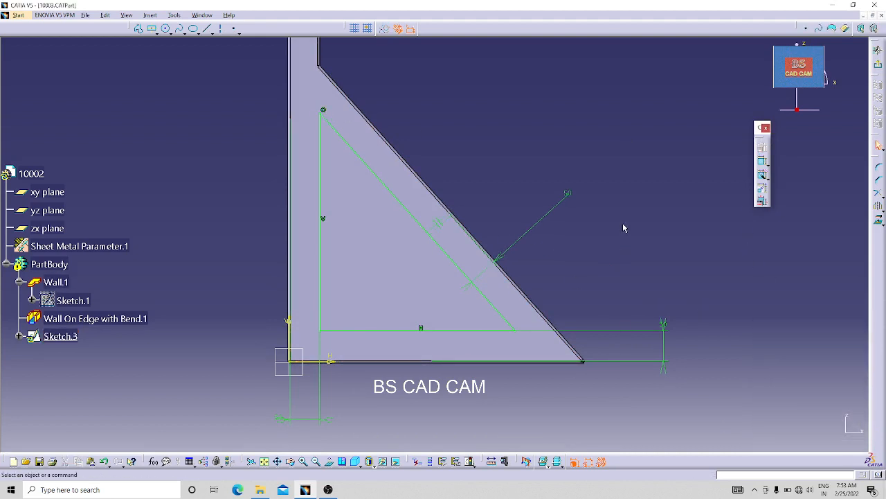
click(878, 64)
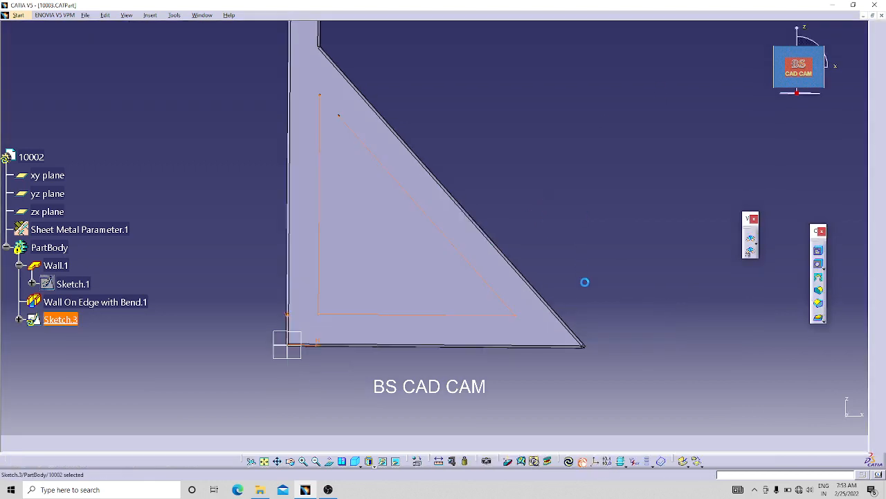
Step: Cut the Sketch.3 triangle out of the wall as a Sheetmetal standard cutout with the Up to next limit, and save part 10003
click(818, 251)
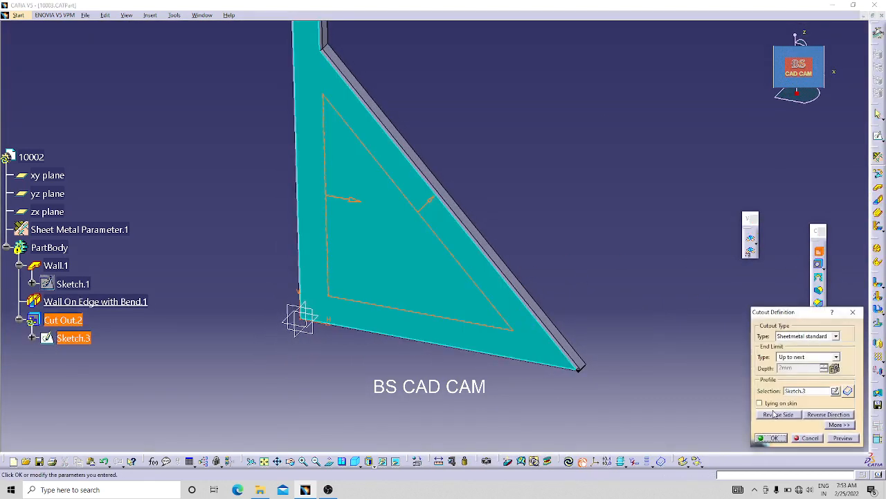
click(776, 438)
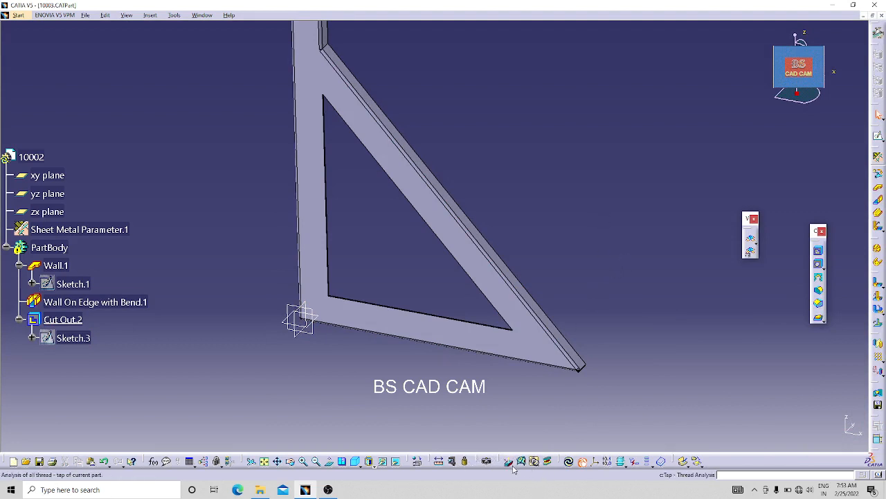
click(356, 462)
click(567, 461)
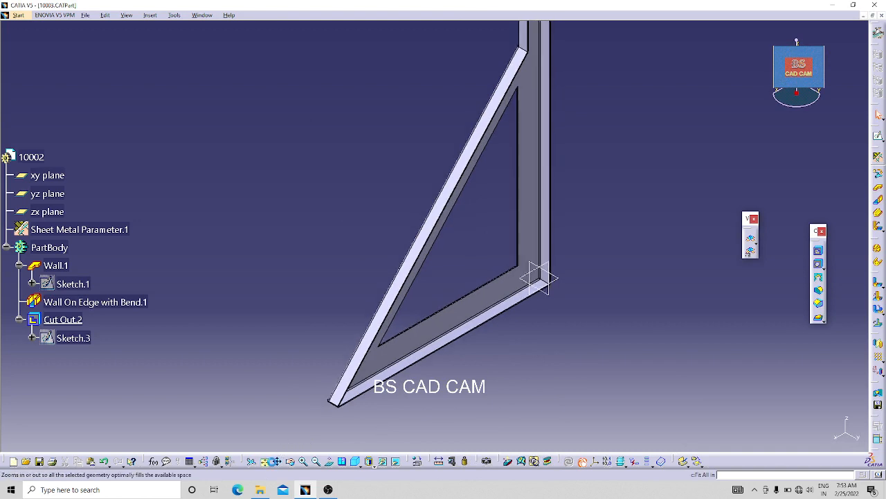
key(ctrl+s)
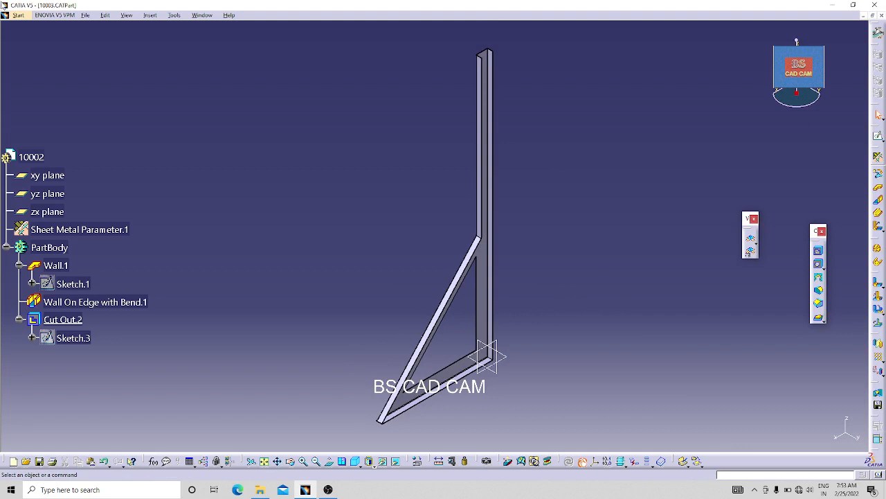
Step: Create a new Product document and switch it to the Assembly Design workbench
click(18, 15)
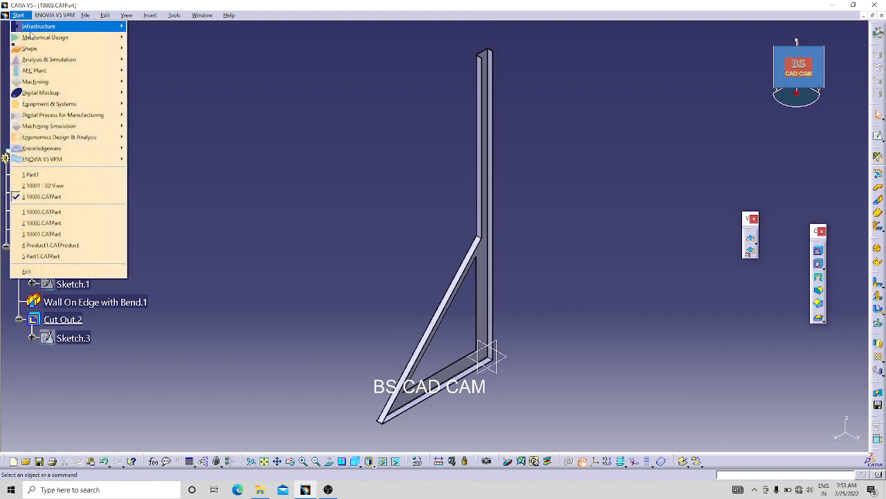
click(98, 25)
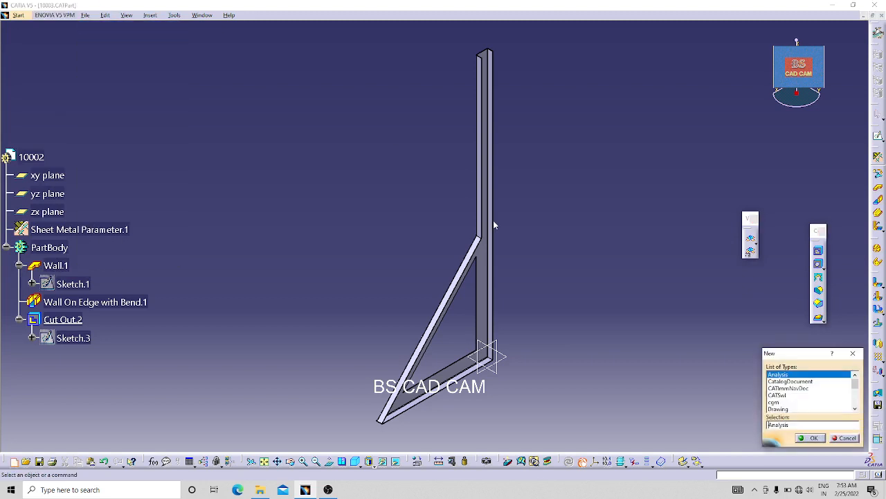
key(p)
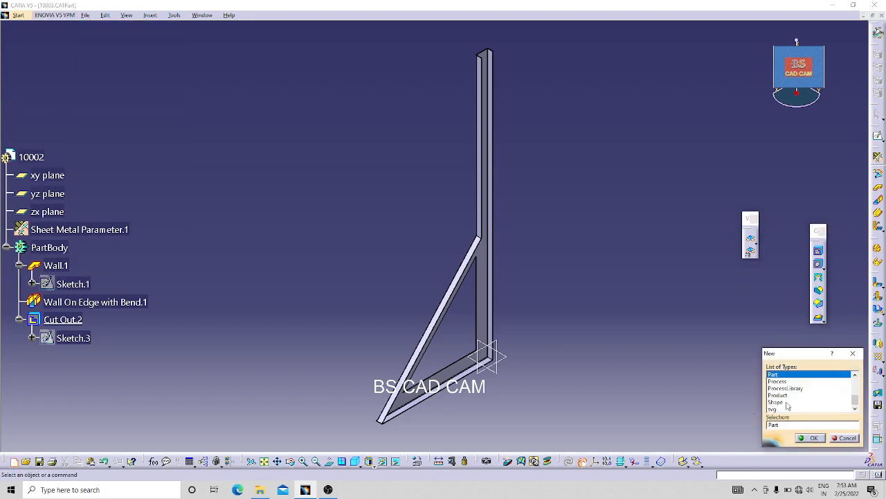
click(809, 437)
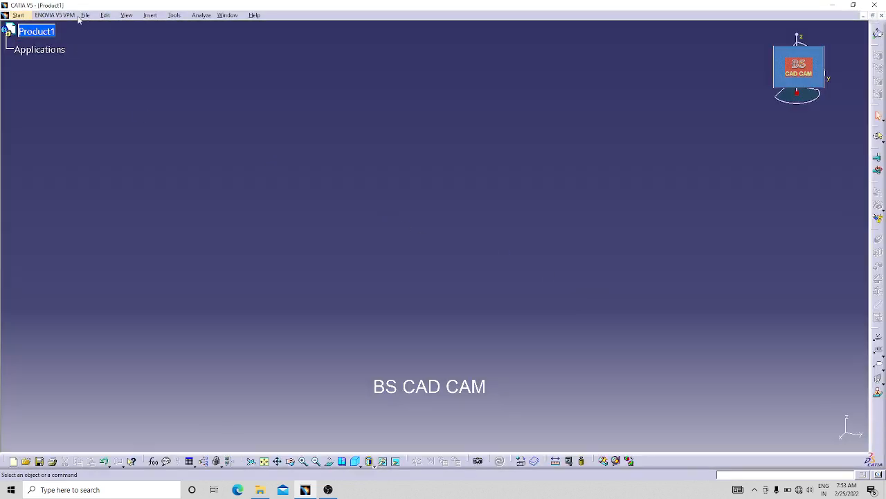
right_click(16, 29)
click(16, 15)
mouse_move(42, 38)
click(167, 46)
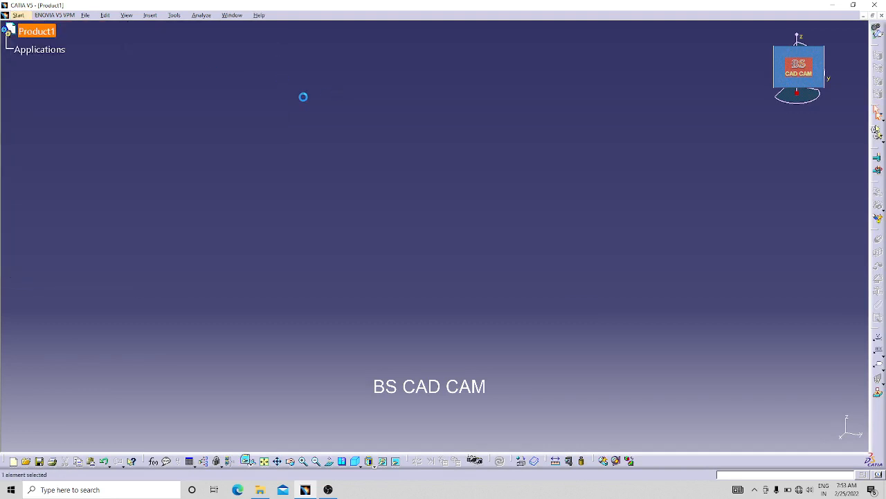
Step: Insert the existing part 10001 into Product1 as a component
click(187, 29)
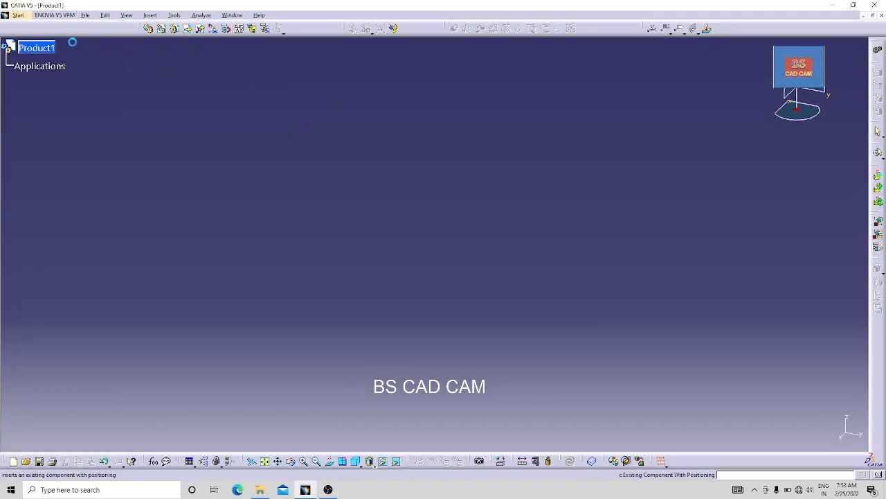
click(38, 48)
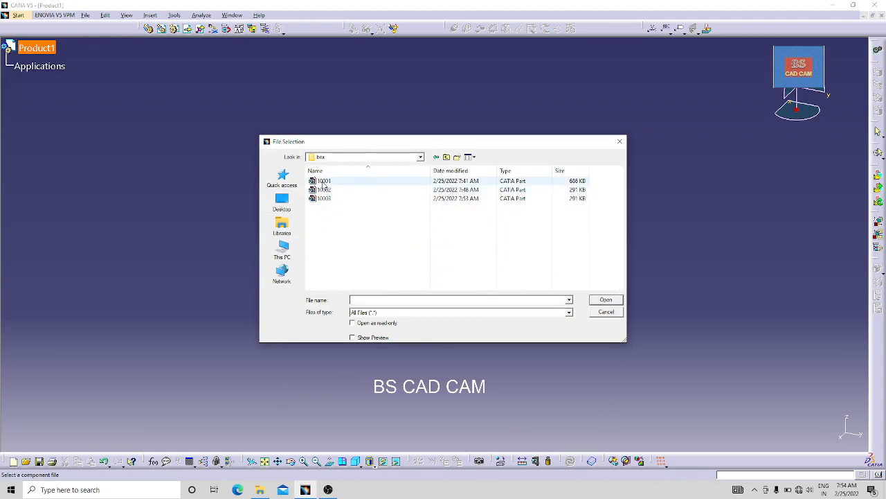
click(324, 182)
click(614, 300)
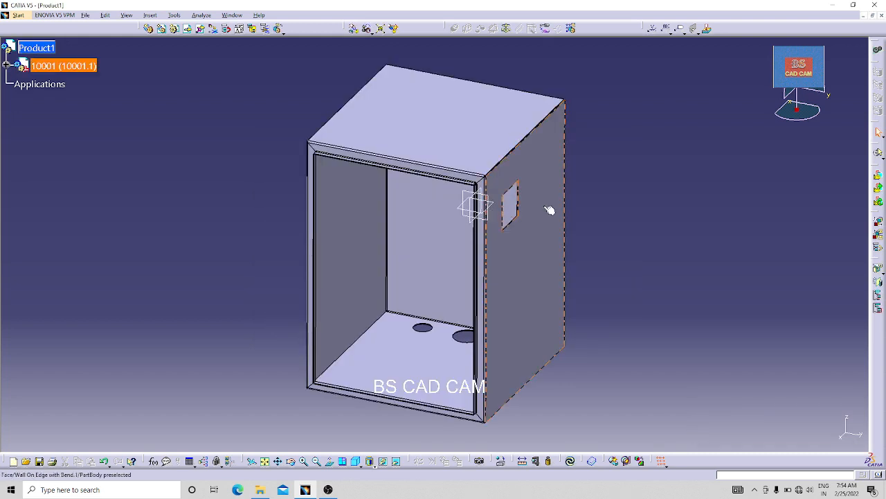
Step: Move box 10001 along the X axis to make room beside it, and fix the box in place
middle_drag(621, 194, 622, 216)
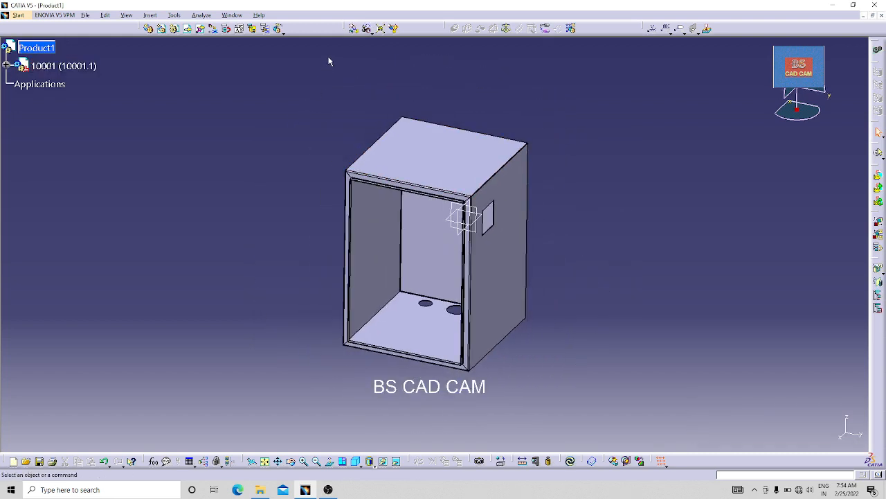
click(354, 28)
drag(493, 171, 693, 146)
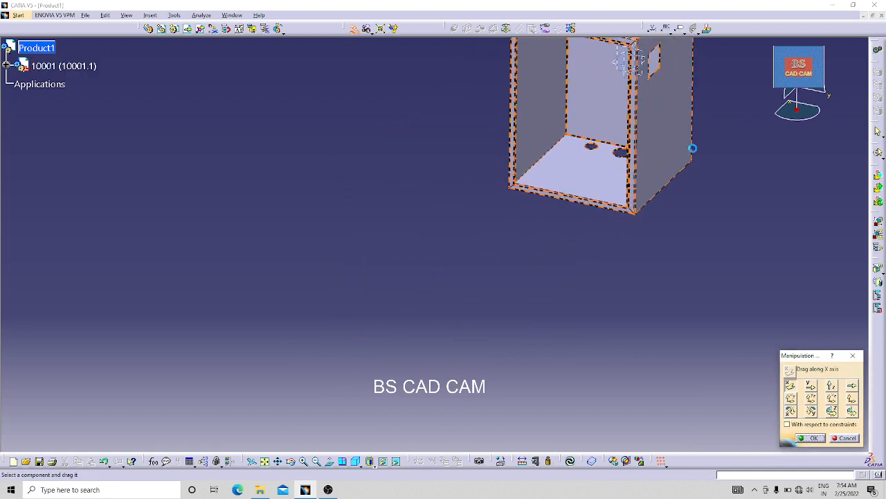
click(803, 444)
middle_drag(538, 245, 477, 370)
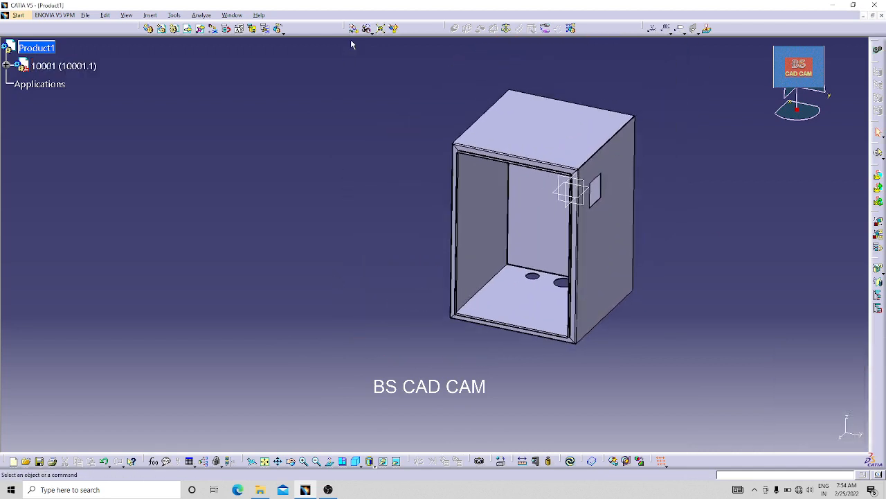
click(548, 118)
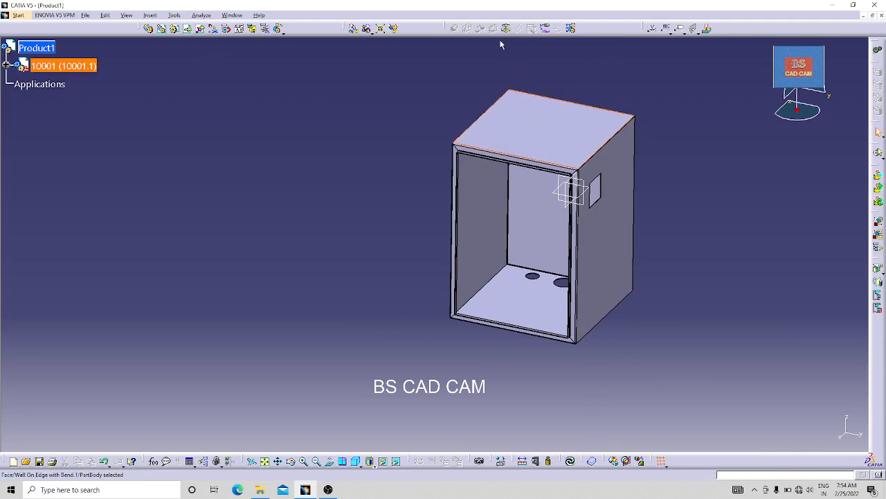
click(505, 28)
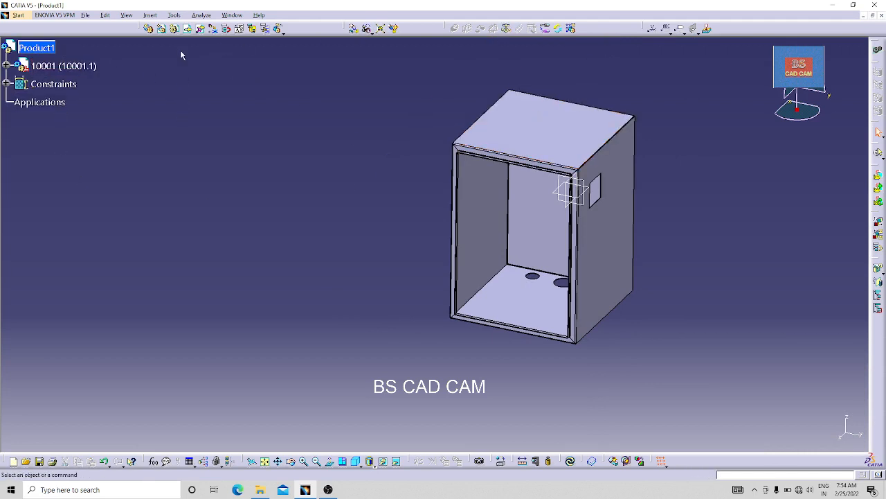
Step: Insert the existing side panel part 10002 into Product1
click(52, 50)
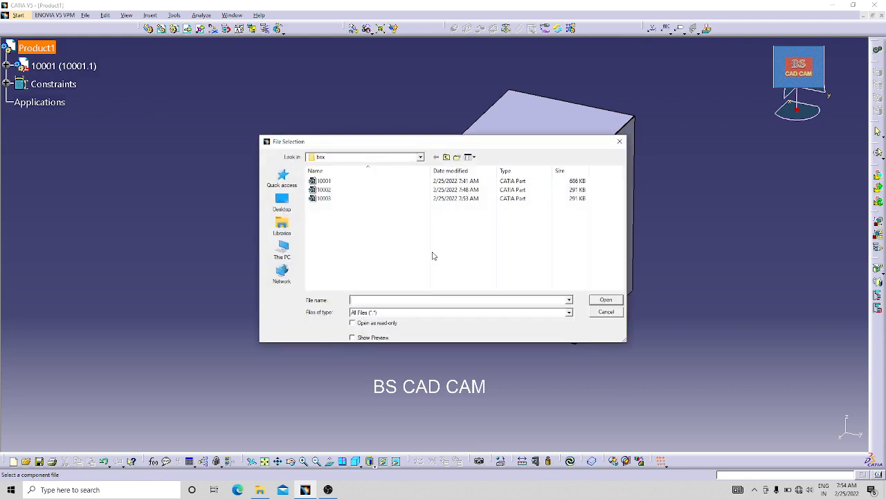
click(325, 190)
click(606, 300)
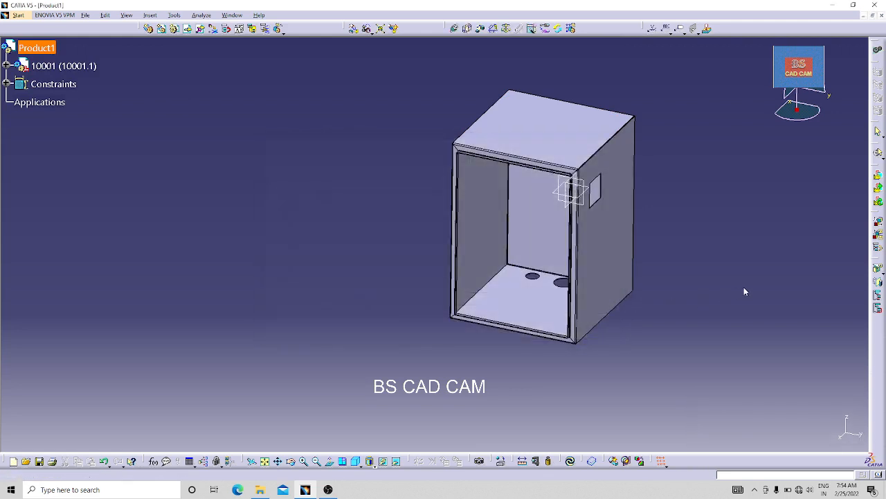
Step: Make the long upper flange face of 10002 coincident with the back face of box 10001, orientation Opposite, and update the assembly
middle_drag(419, 217, 462, 123)
click(323, 191)
middle_drag(410, 252, 635, 320)
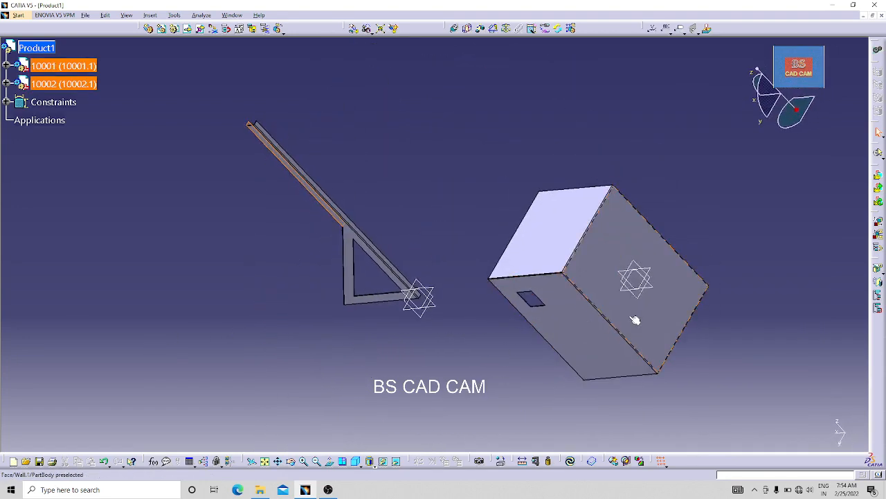
ctrl+click(651, 319)
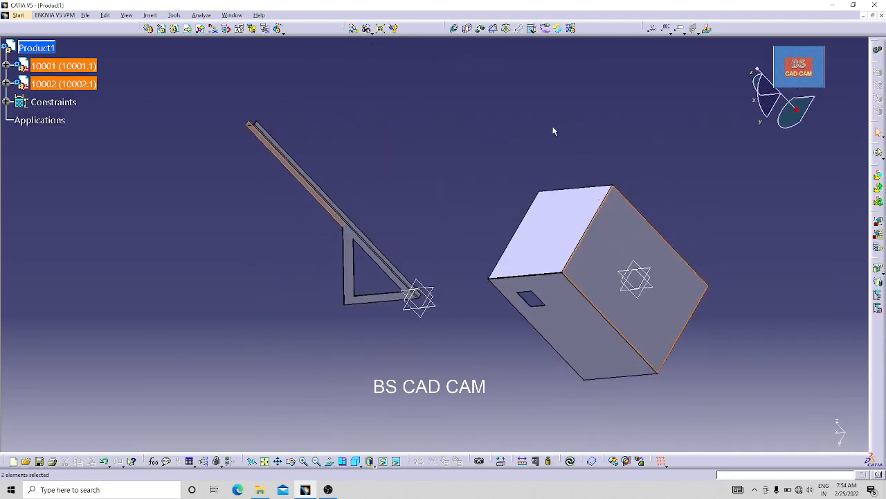
click(456, 31)
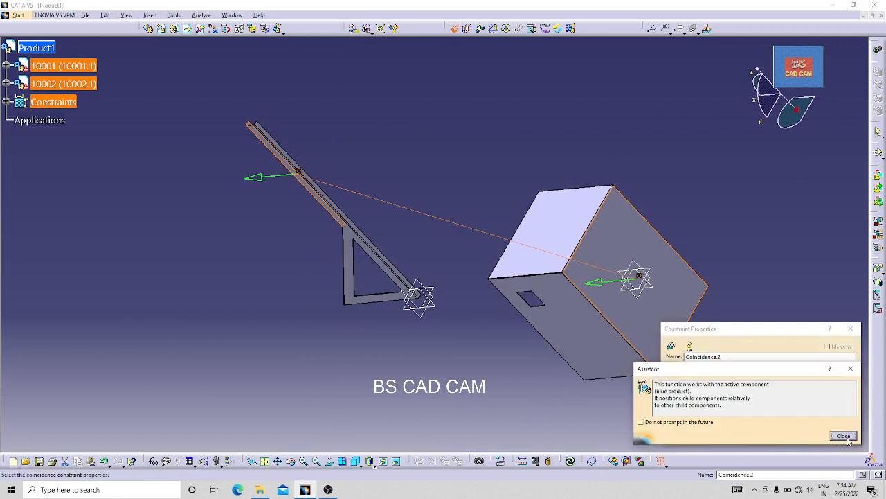
click(846, 436)
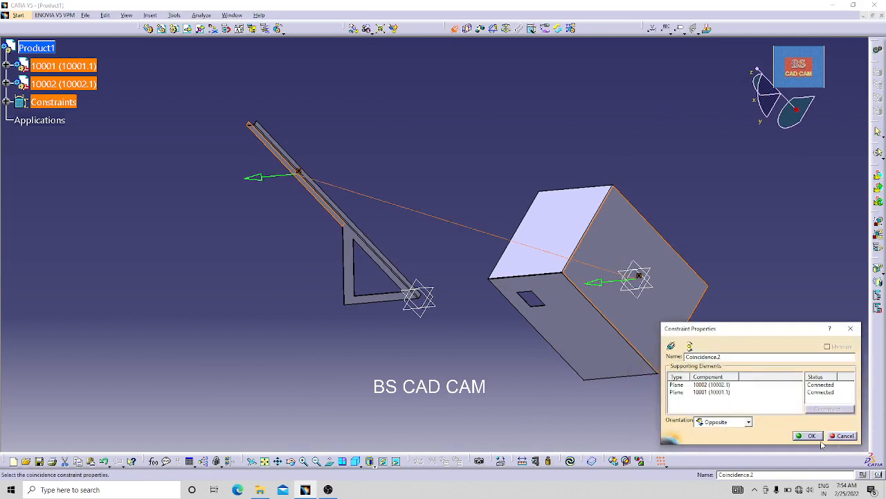
click(812, 437)
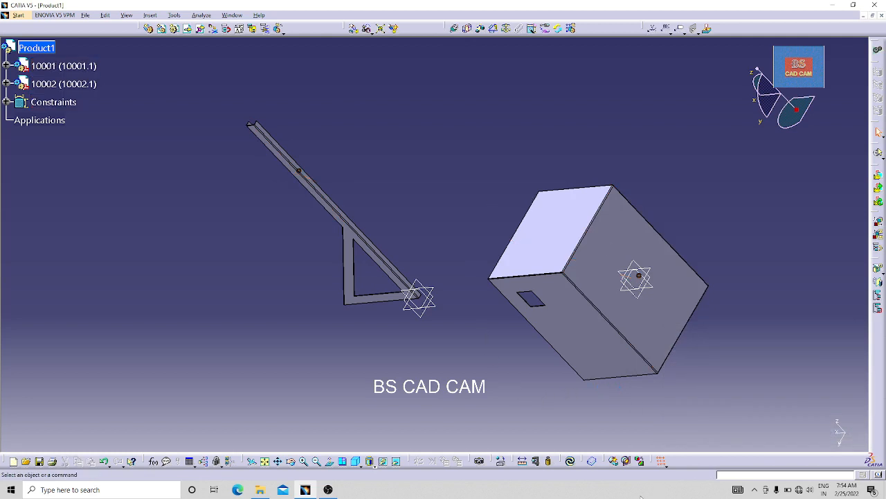
click(570, 461)
Step: Make the upper end face of 10002 coincident with the top face of box 10001, orientation Same, and update the assembly
middle_drag(754, 356, 496, 112)
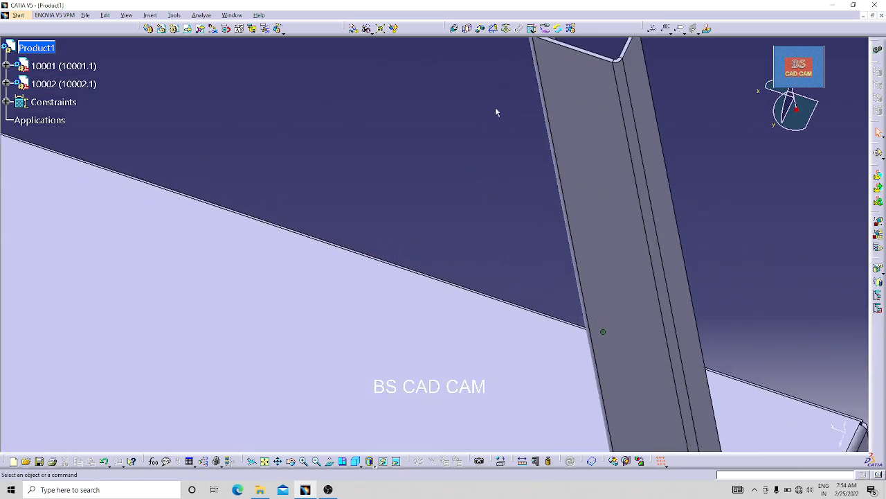
middle_drag(628, 130, 528, 160)
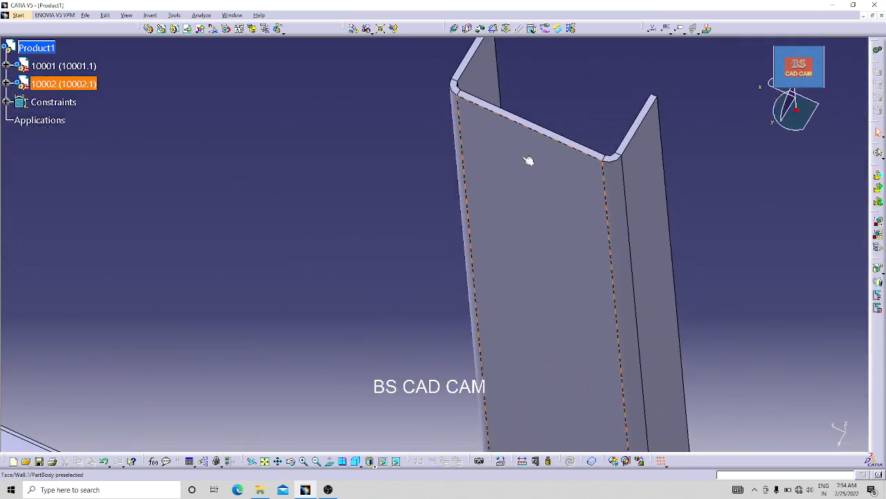
middle_drag(373, 173, 388, 349)
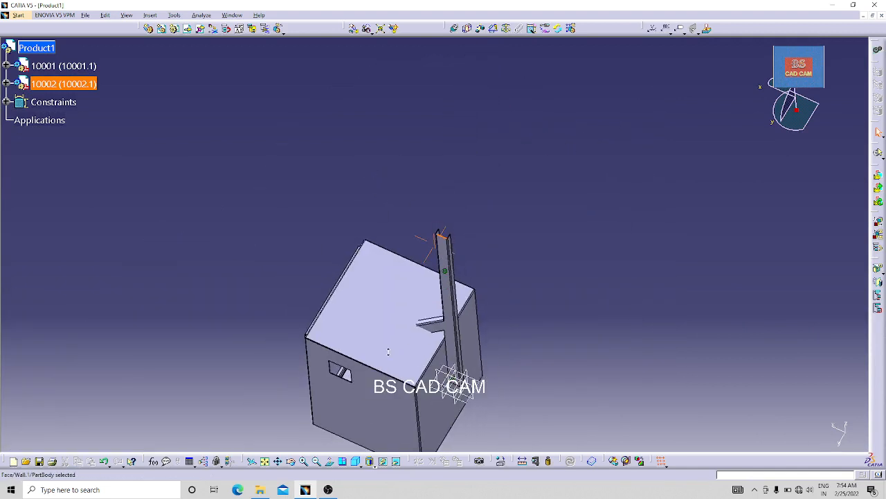
click(388, 347)
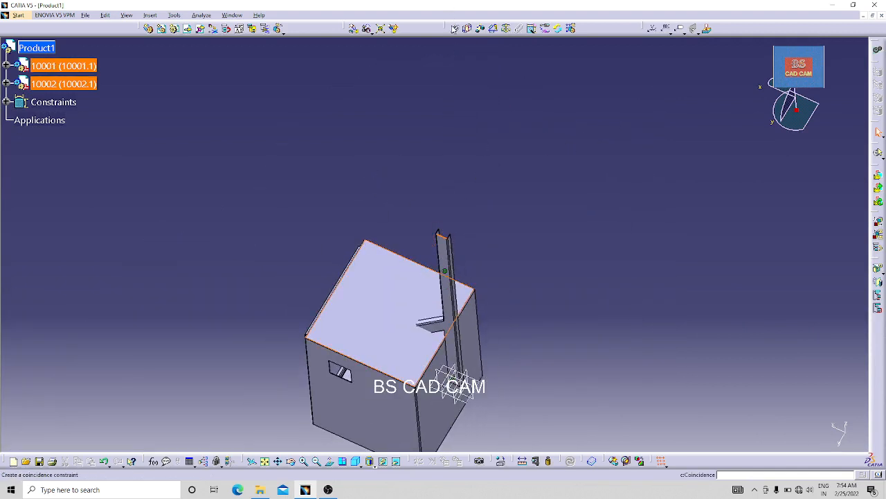
click(844, 435)
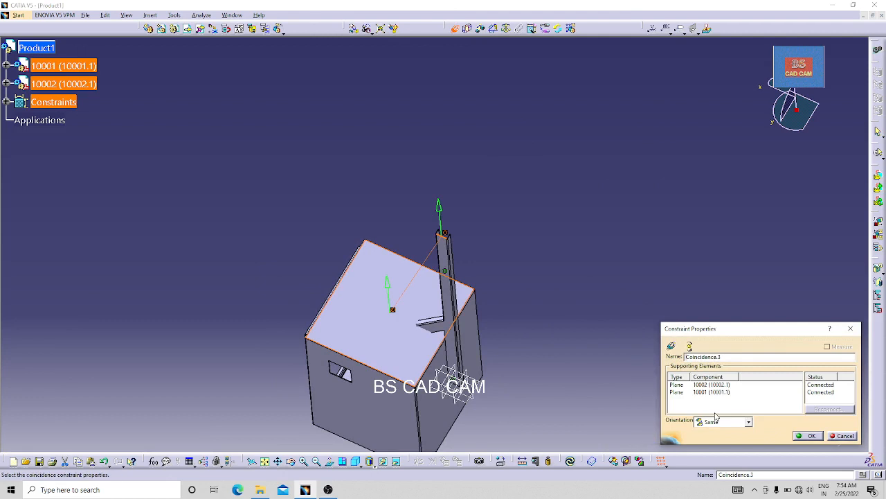
click(812, 435)
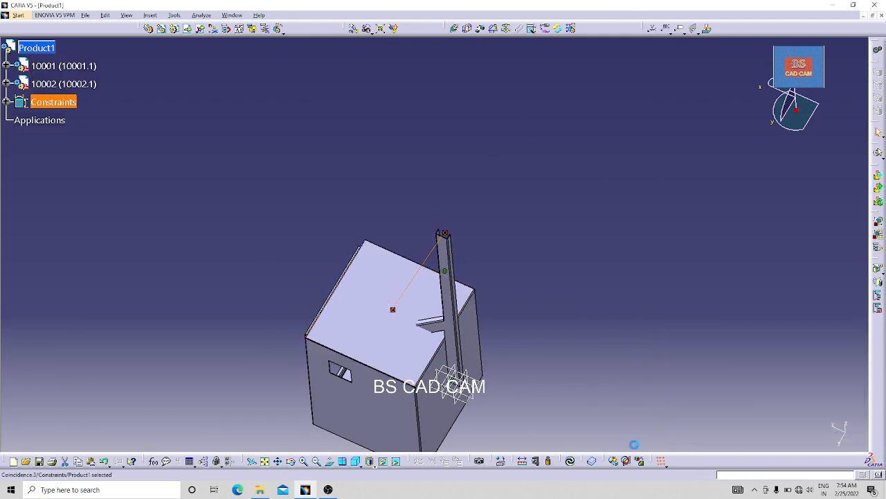
click(570, 461)
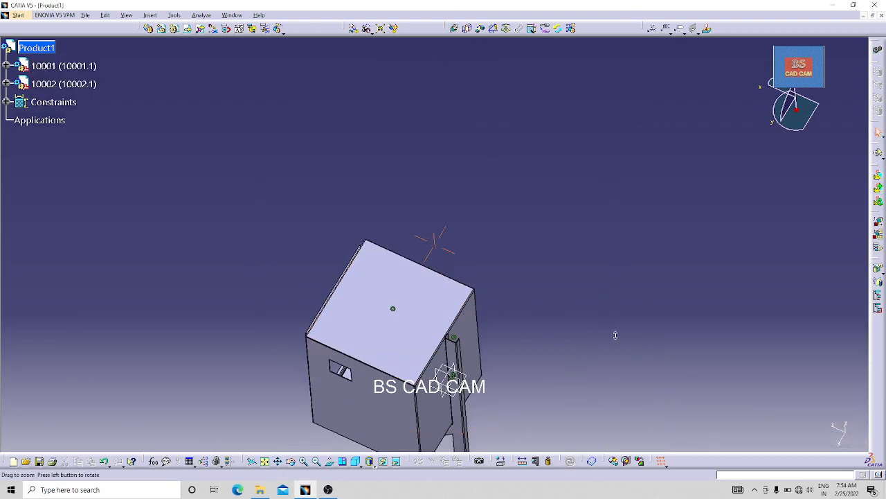
Step: Make the flat web face of 10002 coincident with the windowed side face of box 10001, and update the assembly
middle_drag(524, 379, 644, 250)
ctrl+middle_drag(609, 363, 194, 129)
click(657, 231)
ctrl+click(486, 300)
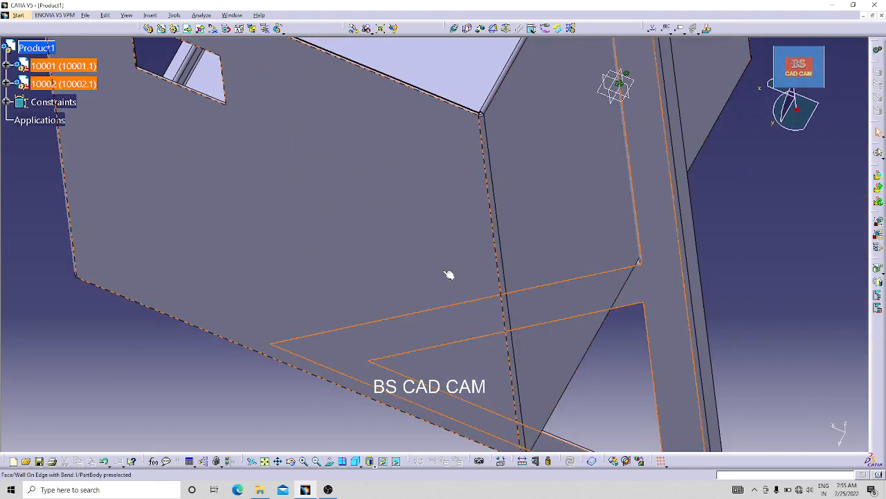
click(455, 29)
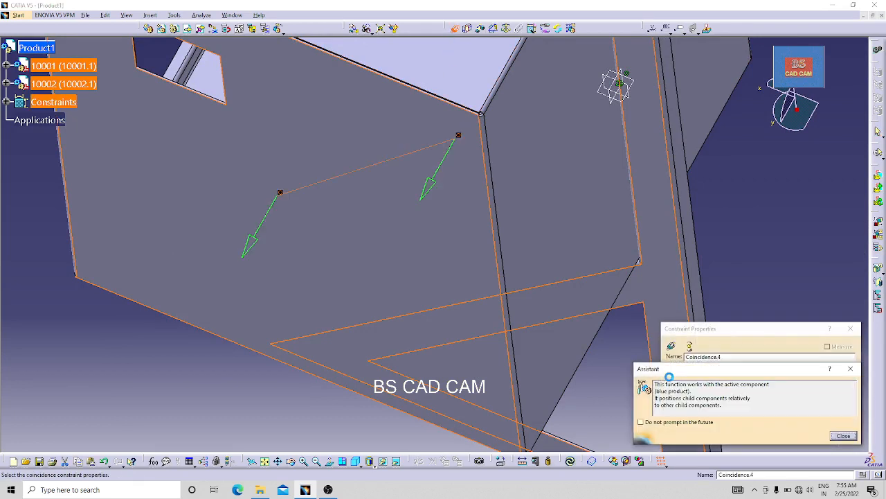
click(843, 436)
click(809, 436)
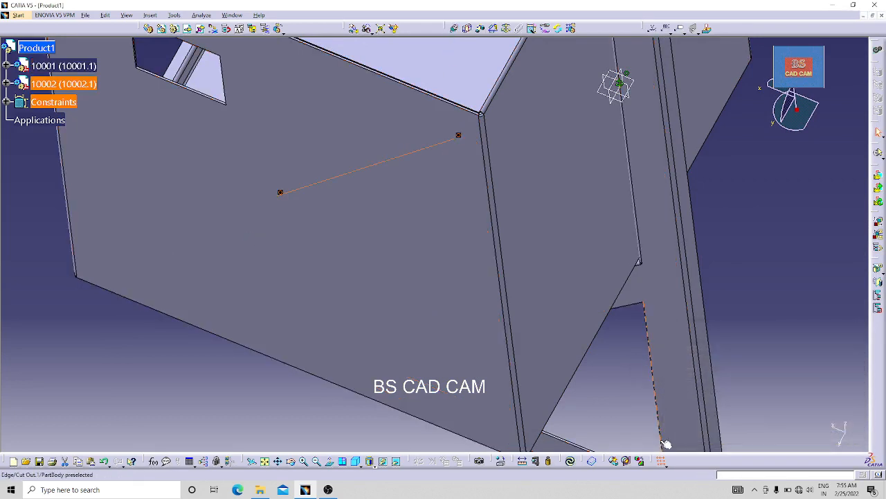
click(571, 463)
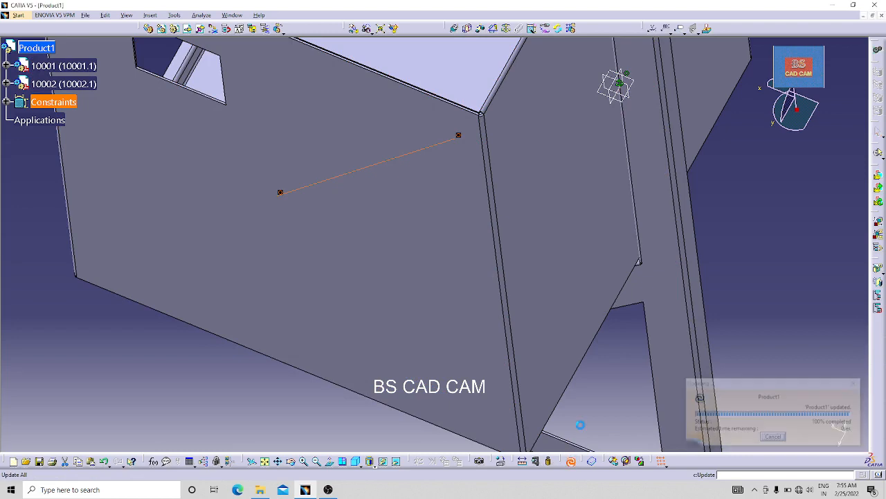
Step: Insert the existing side panel part 10003 into Product1, resolving the part number conflict by renaming its part number to 10003
middle_drag(467, 380, 560, 335)
click(560, 337)
middle_drag(498, 303, 609, 259)
click(190, 29)
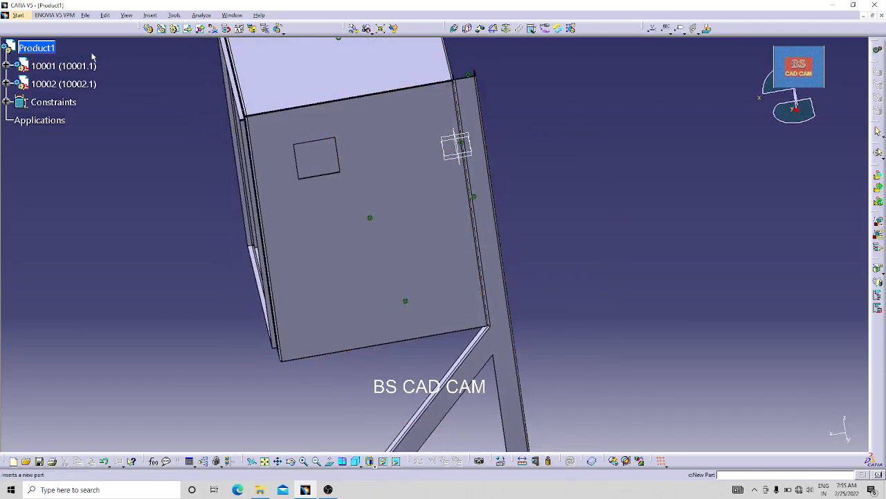
click(324, 199)
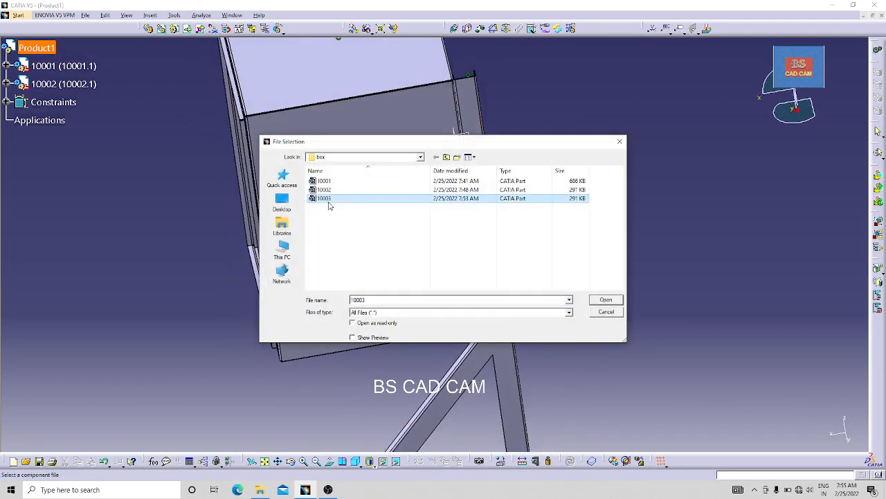
click(597, 301)
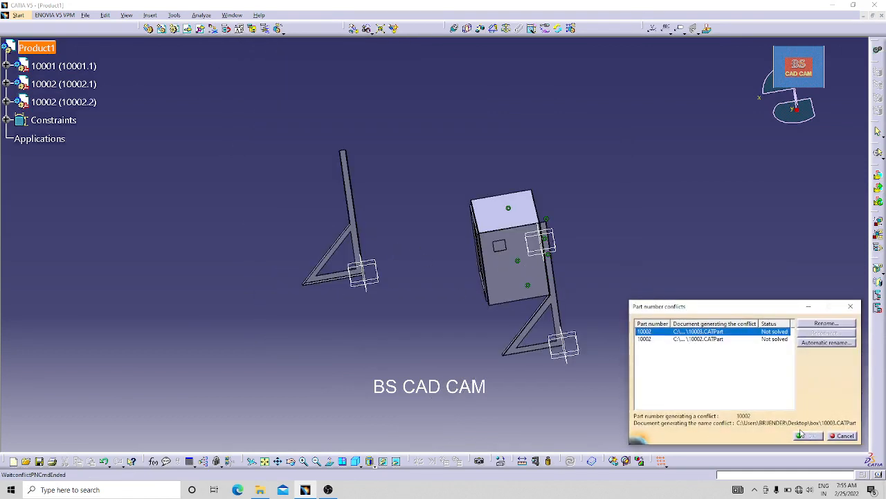
click(818, 322)
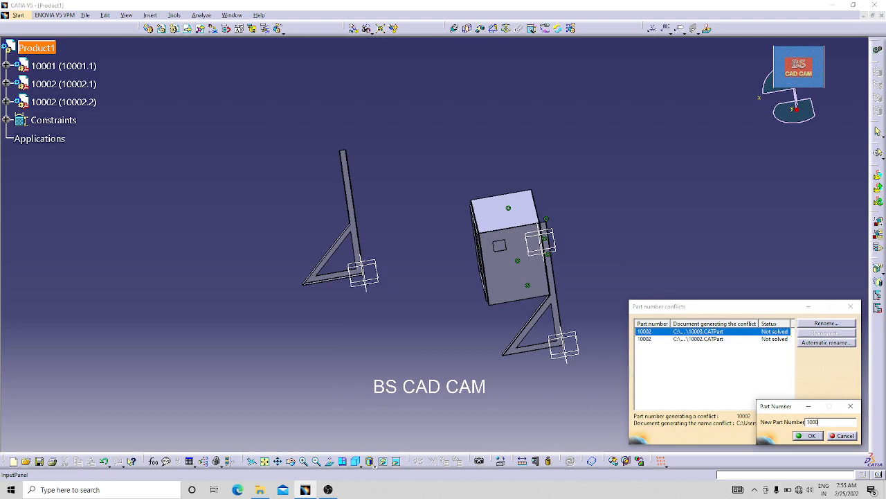
key(Return)
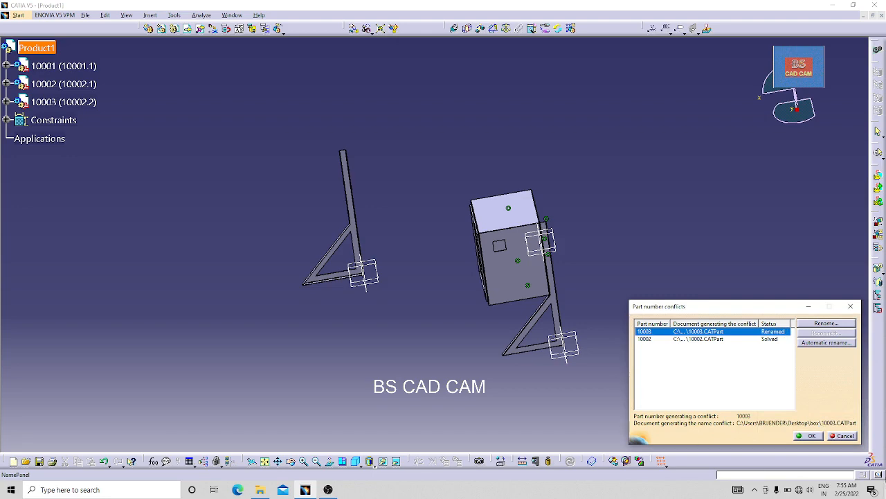
click(809, 435)
Step: Make the long upper flange face of 10003 coincident with the back face of box 10001, orientation Opposite, and update the assembly
middle_drag(362, 372, 410, 214)
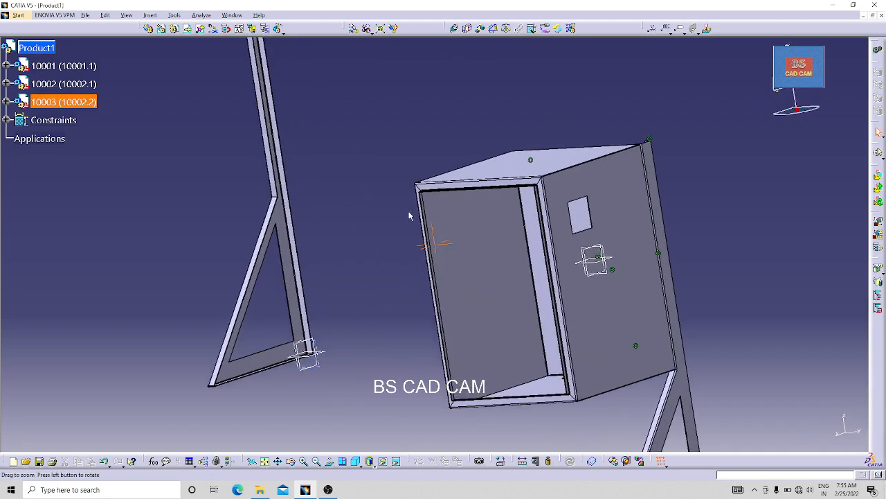
middle_drag(187, 169, 673, 327)
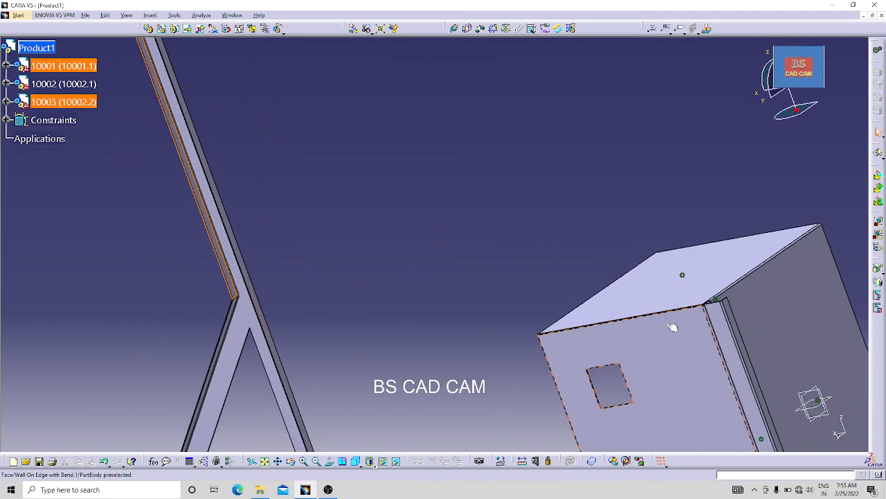
click(455, 29)
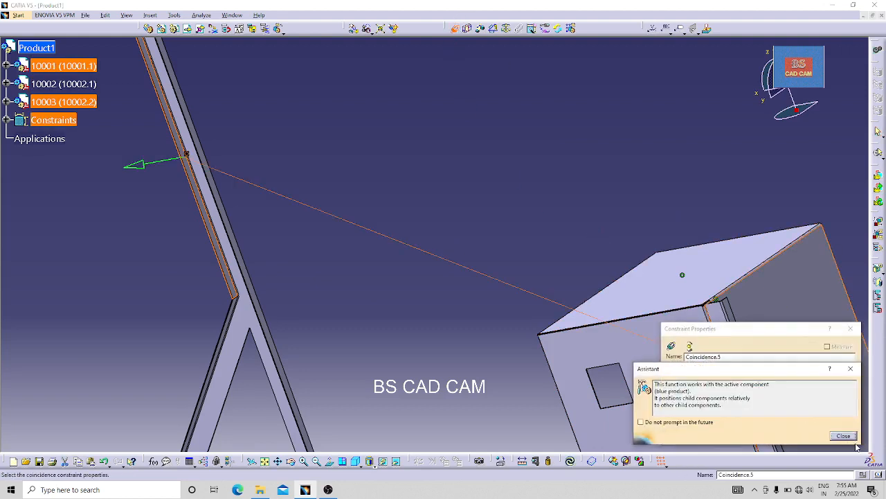
click(848, 437)
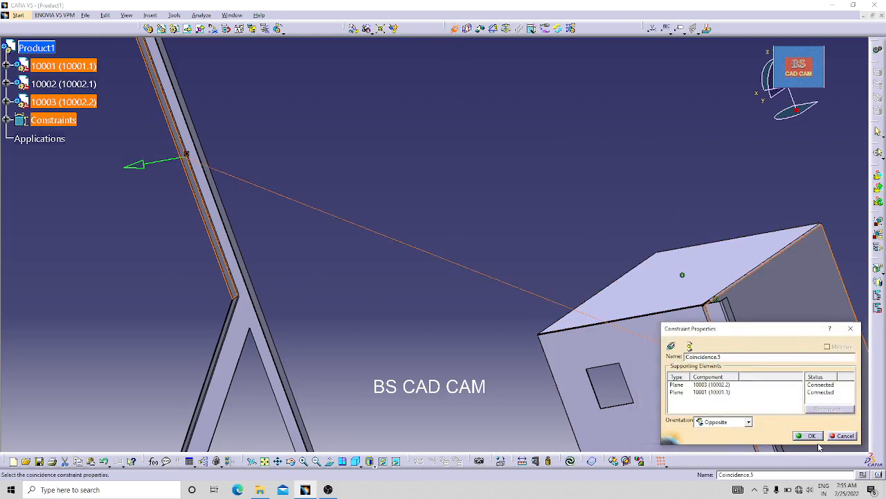
click(810, 436)
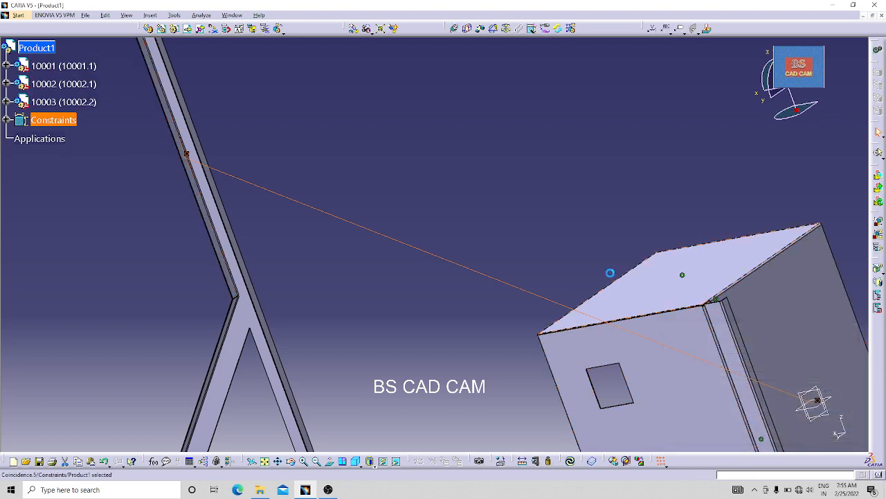
click(570, 462)
middle_drag(457, 317, 473, 397)
middle_drag(554, 294, 329, 283)
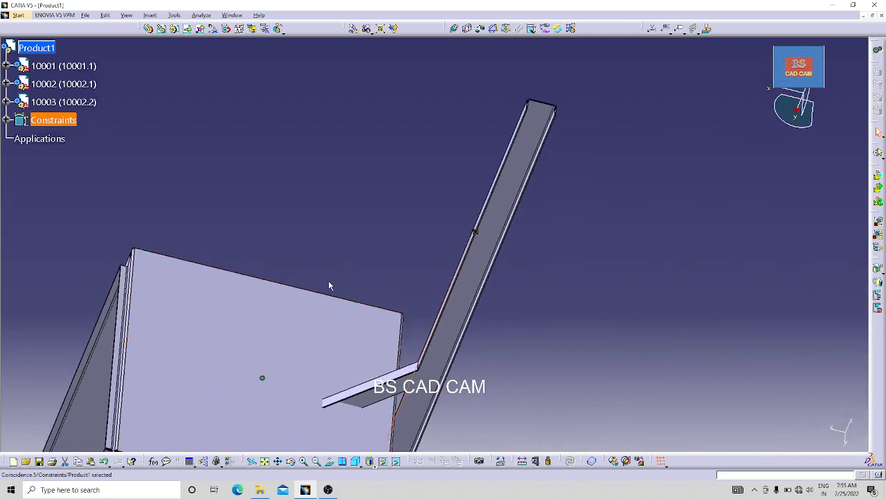
click(603, 282)
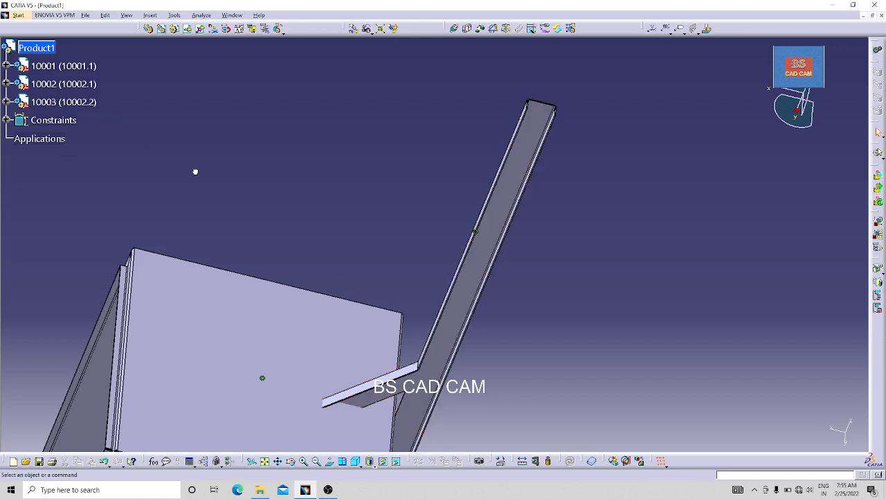
Step: Open 10003 in its own window, check the part number in its properties, and return to Product1
right_click(45, 104)
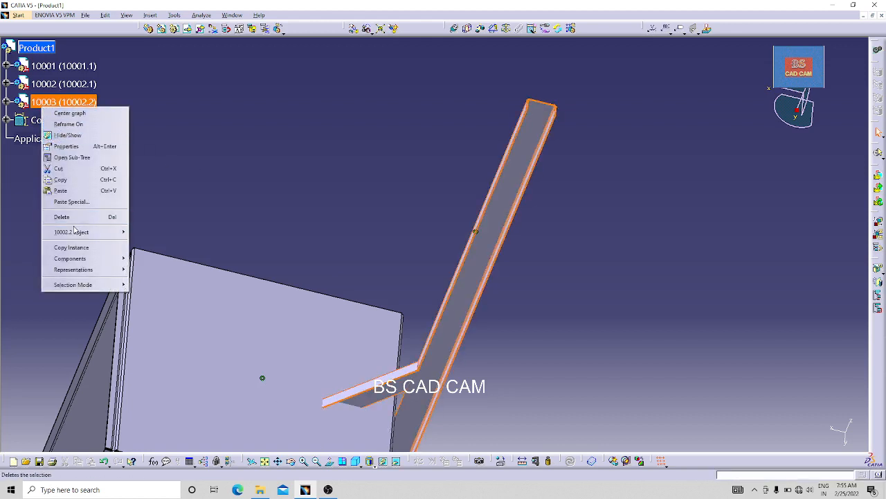
mouse_move(77, 236)
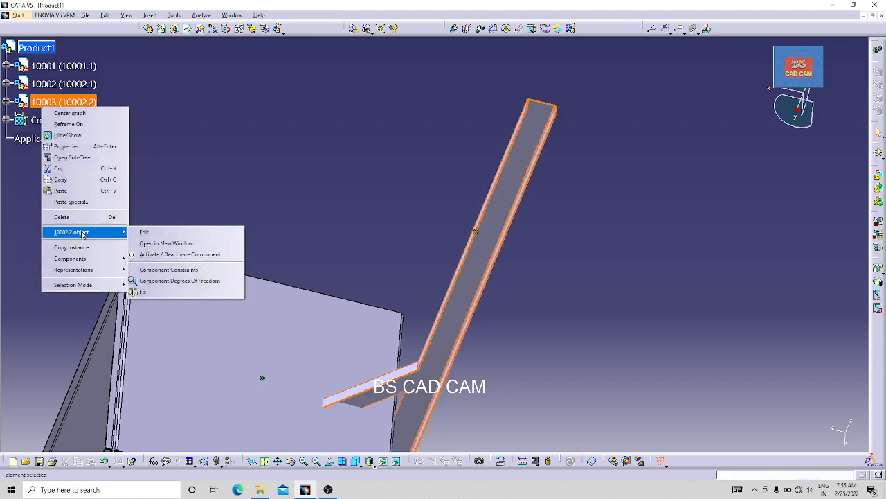
click(159, 244)
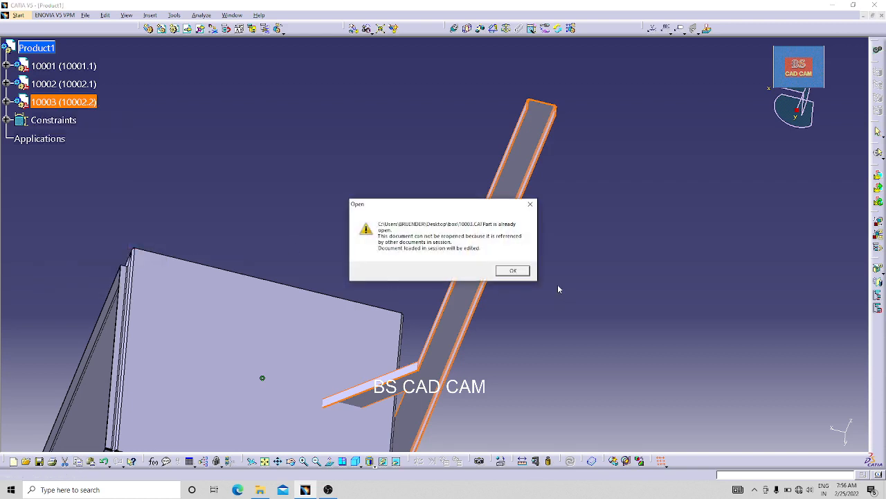
click(513, 270)
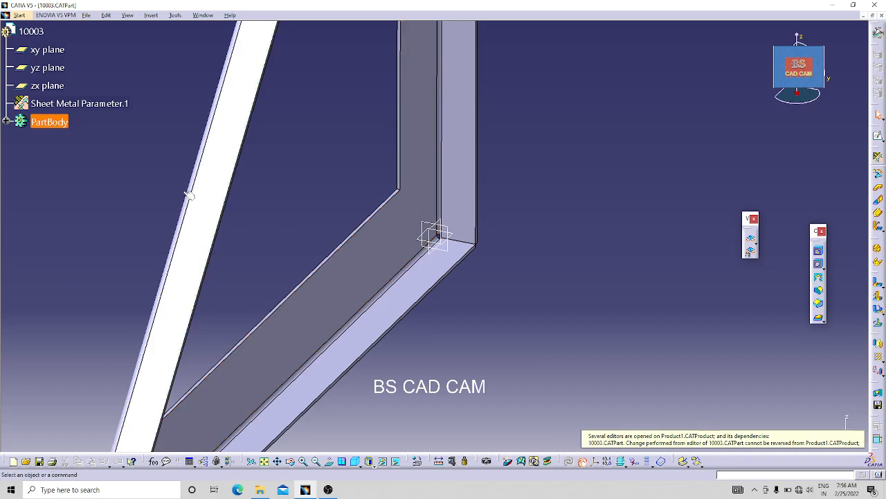
right_click(30, 32)
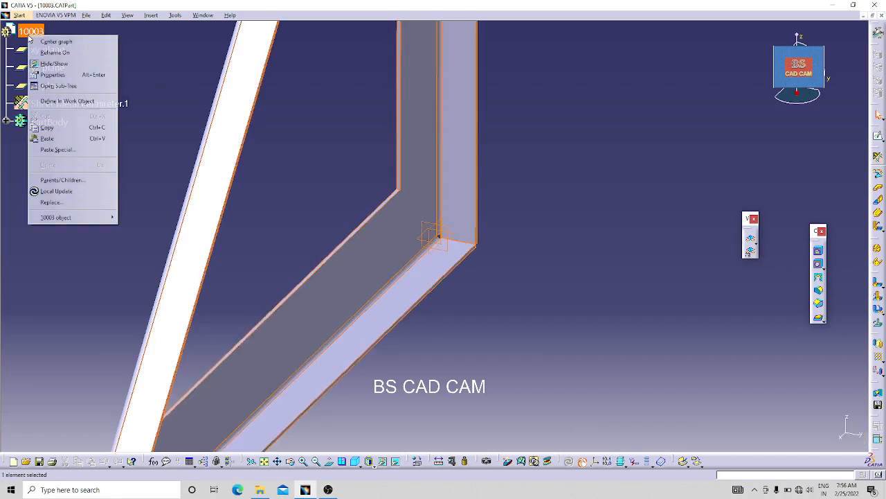
click(55, 75)
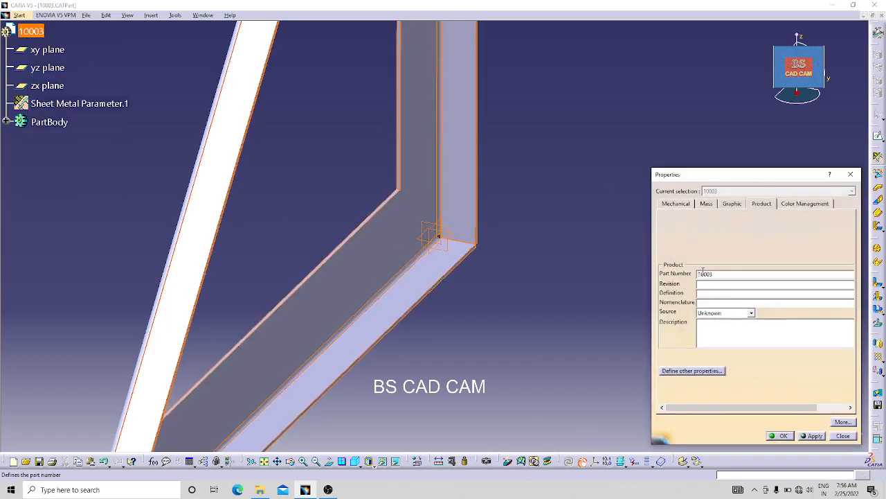
click(783, 437)
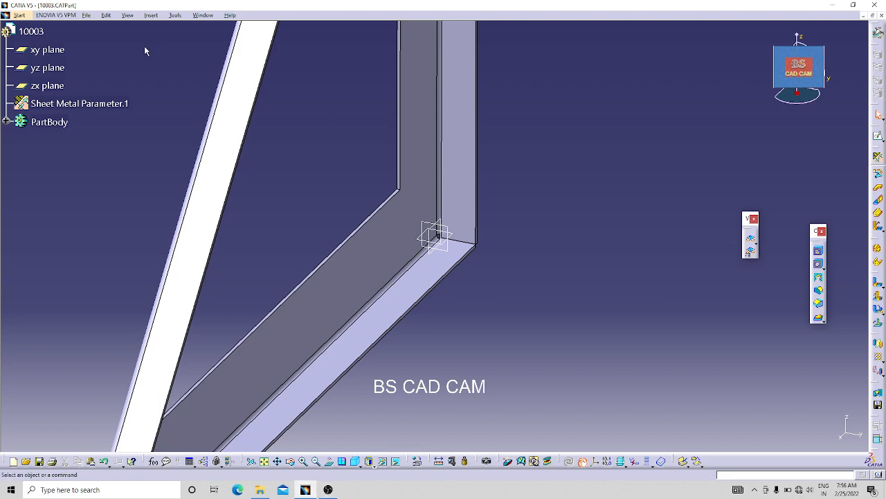
click(202, 14)
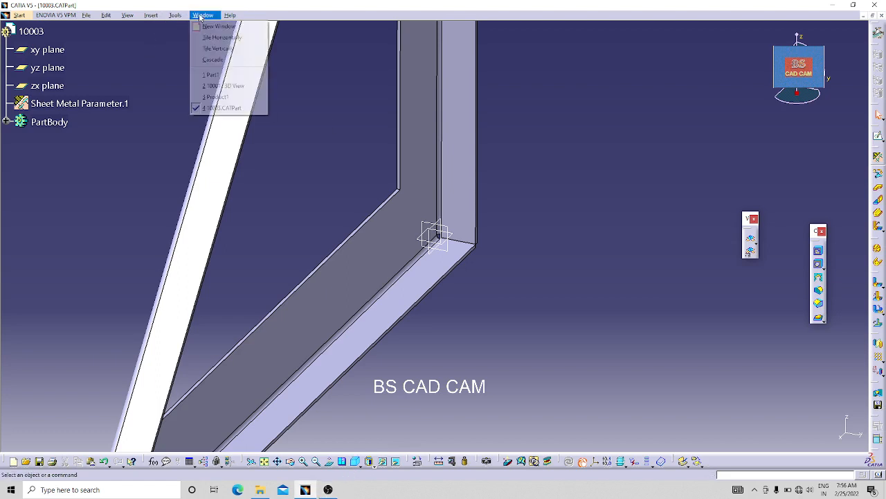
click(216, 96)
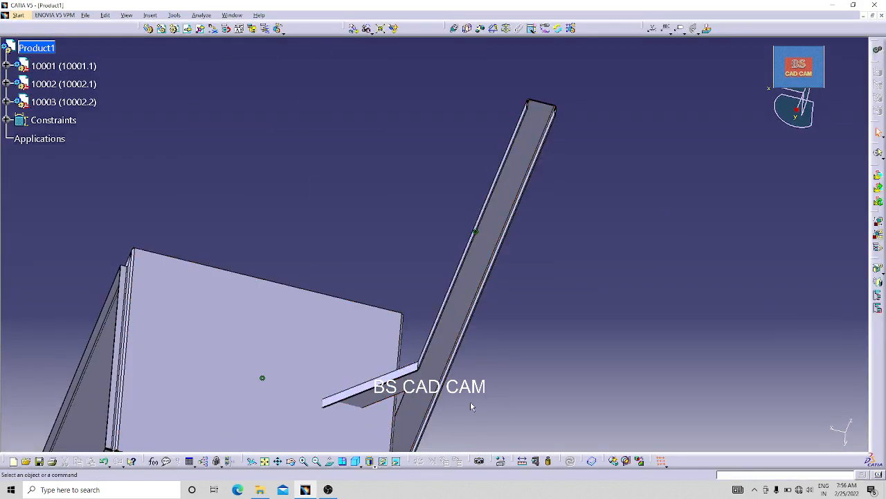
Step: Make the flat web face of 10003 coincident with the windowless side face of box 10001, orientation Same, and update the assembly
middle_drag(568, 293, 277, 360)
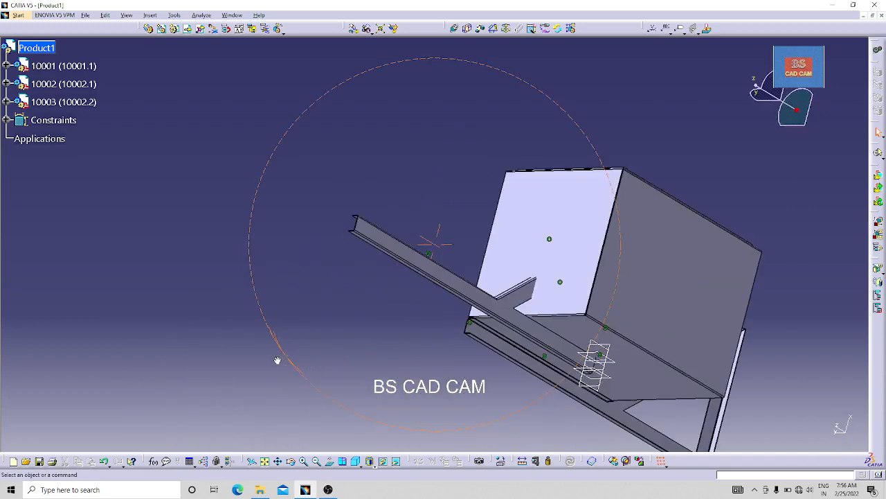
ctrl+click(601, 284)
click(455, 30)
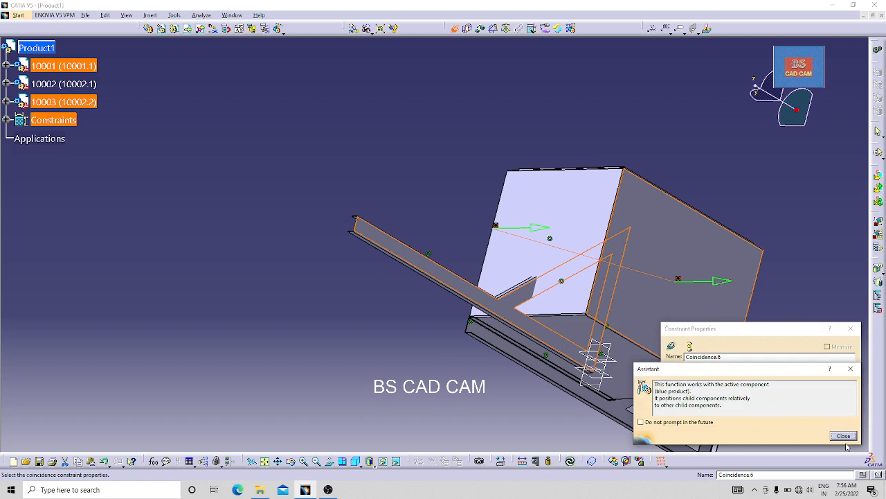
click(844, 436)
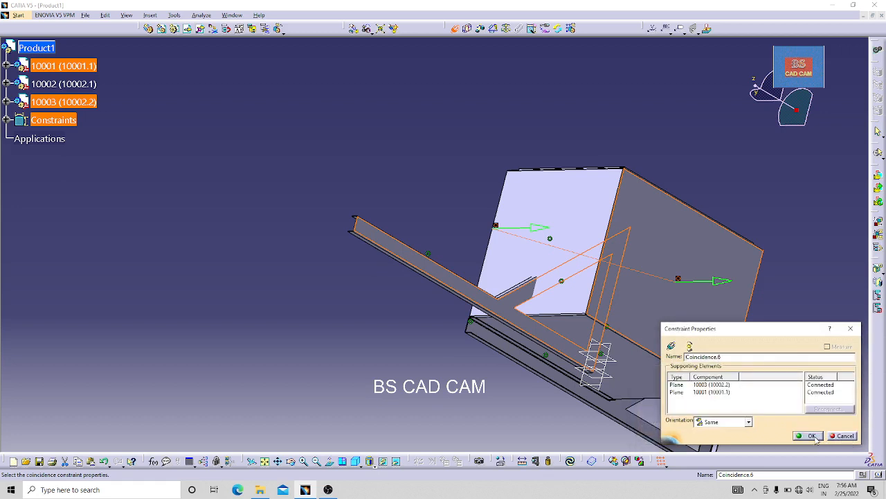
click(811, 435)
click(570, 460)
Step: Make the upper end face of 10003 coincident with the top face of box 10001, orientation Same, and update the assembly
middle_drag(401, 346, 471, 280)
click(613, 235)
middle_drag(340, 270, 337, 172)
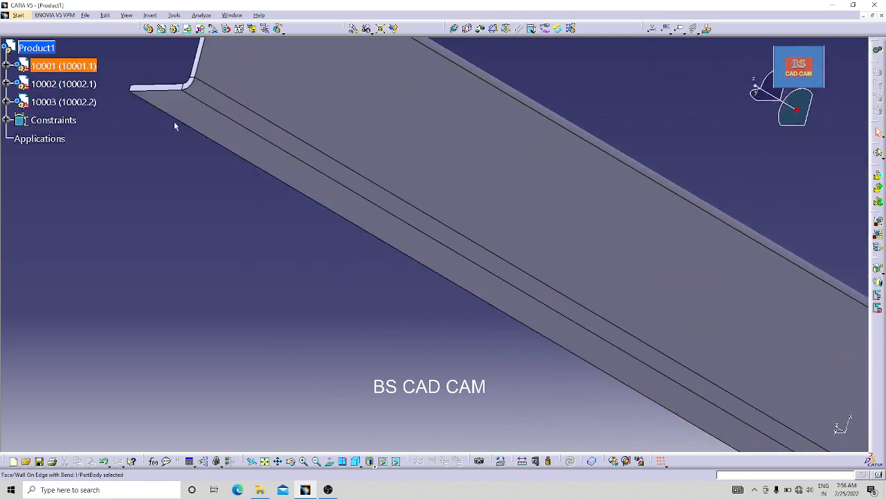
click(162, 88)
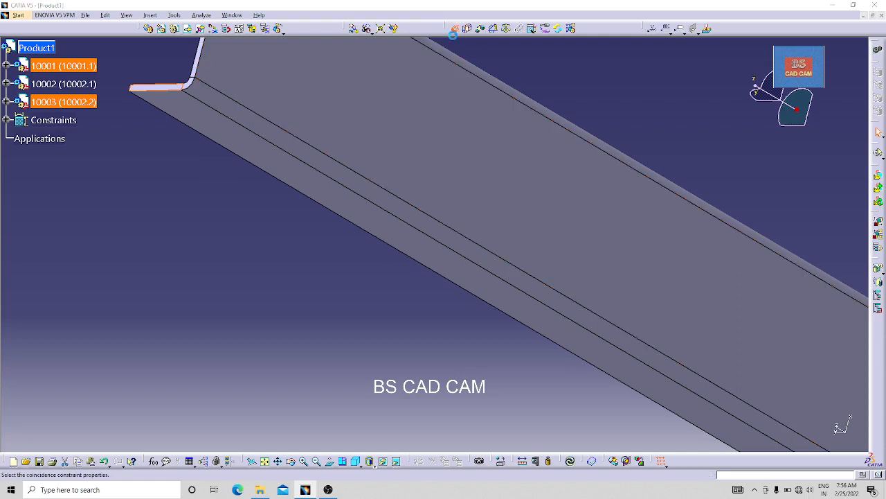
click(455, 29)
click(843, 436)
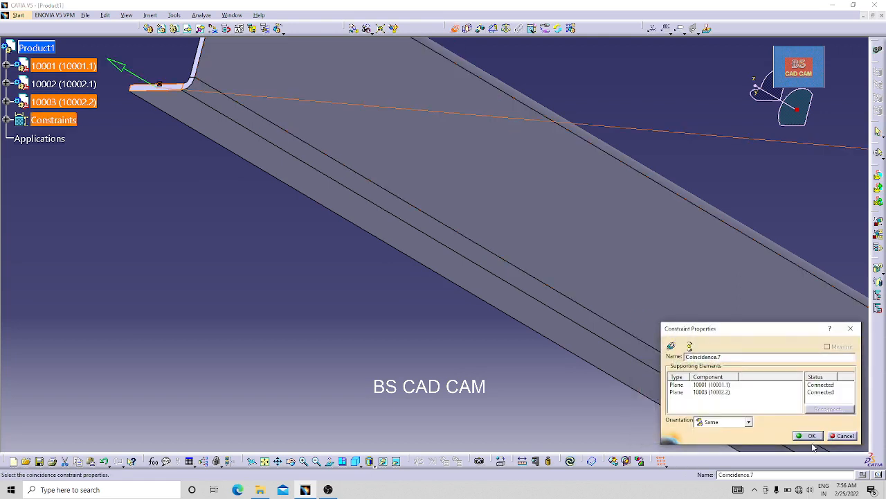
click(812, 436)
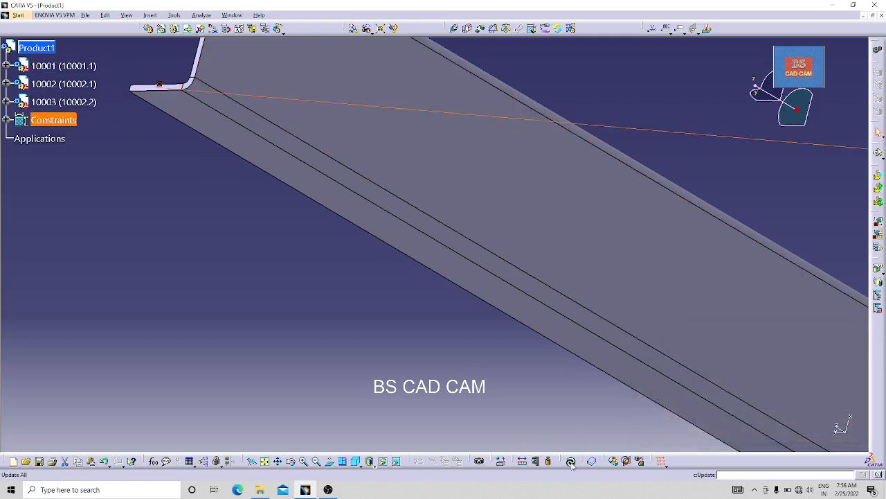
key(ctrl+u)
Step: Inspect the assembled box and both side panels, and display the assembly in isometric view
middle_drag(444, 338, 487, 496)
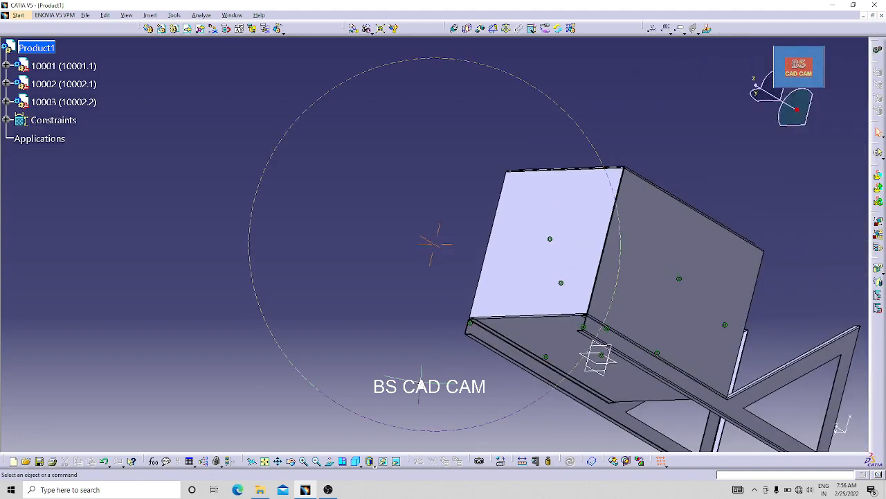
middle_drag(420, 382, 590, 215)
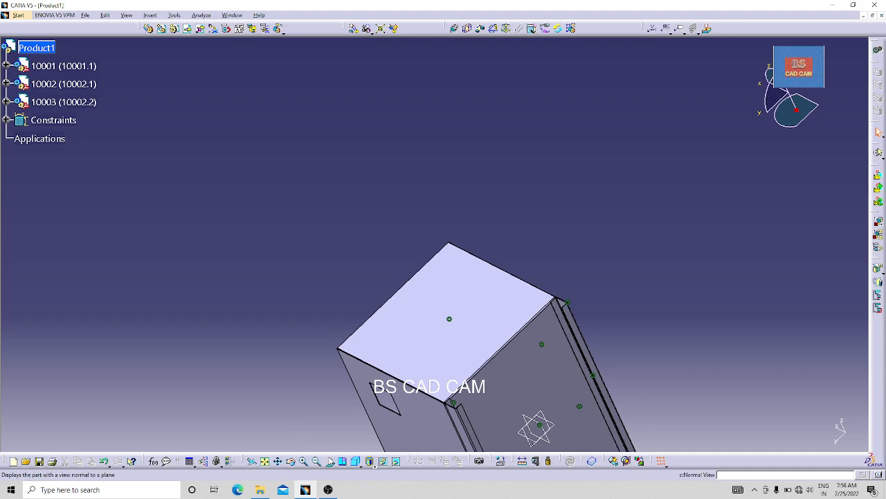
click(355, 461)
middle_drag(500, 271, 570, 217)
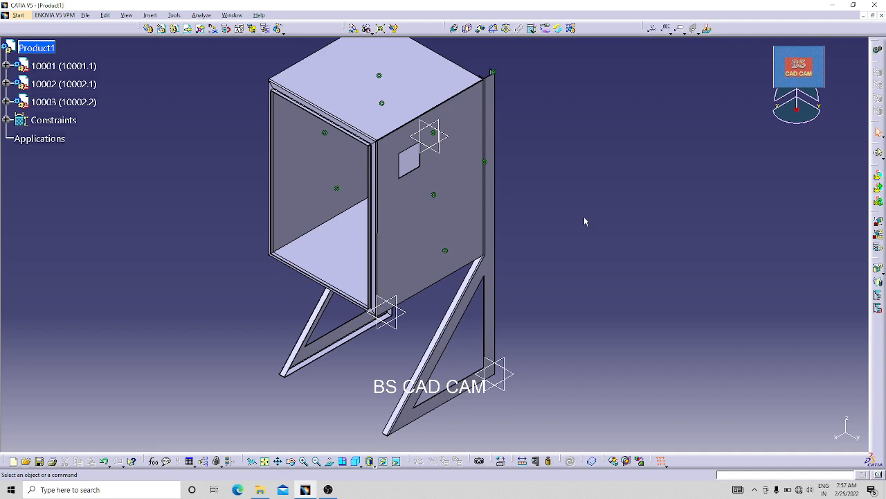
Step: Create a new part document with the part name 10004
mouse_move(653, 234)
middle_down()
mouse_move(595, 275)
mouse_move(684, 241)
mouse_move(722, 249)
mouse_move(659, 320)
middle_up()
middle_drag(406, 94, 595, 408)
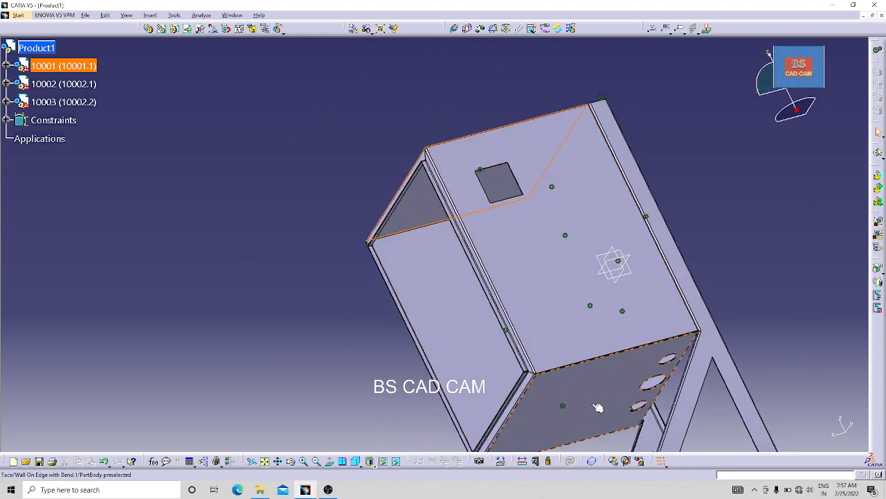
middle_drag(552, 247, 838, 191)
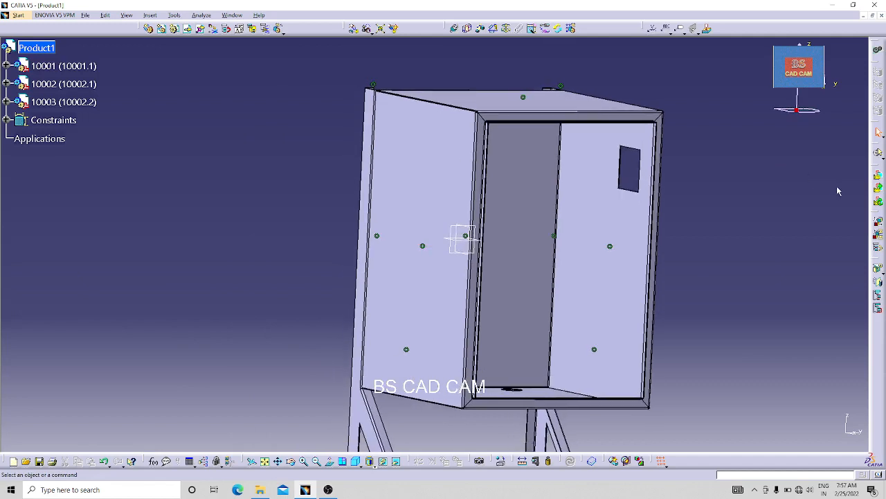
click(85, 15)
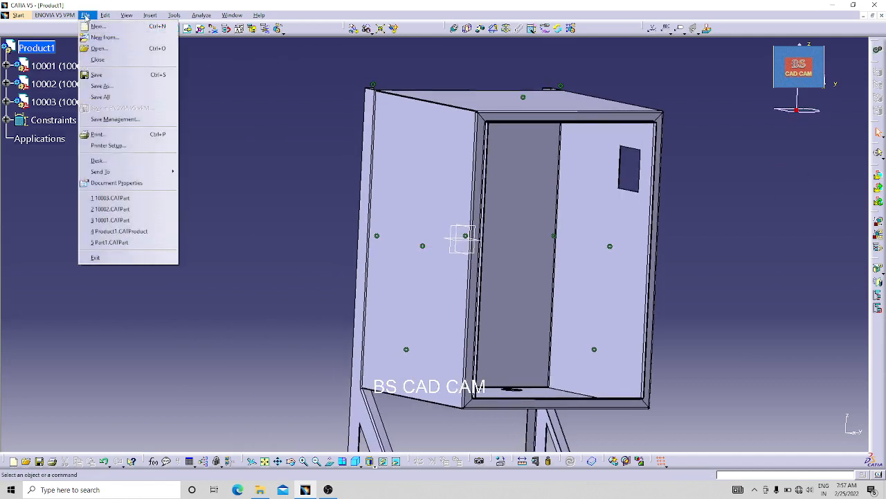
click(93, 23)
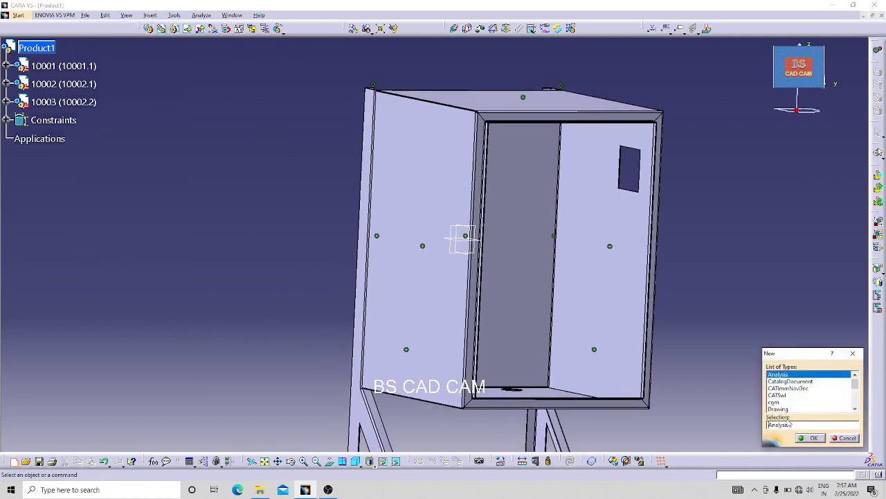
text(Part)
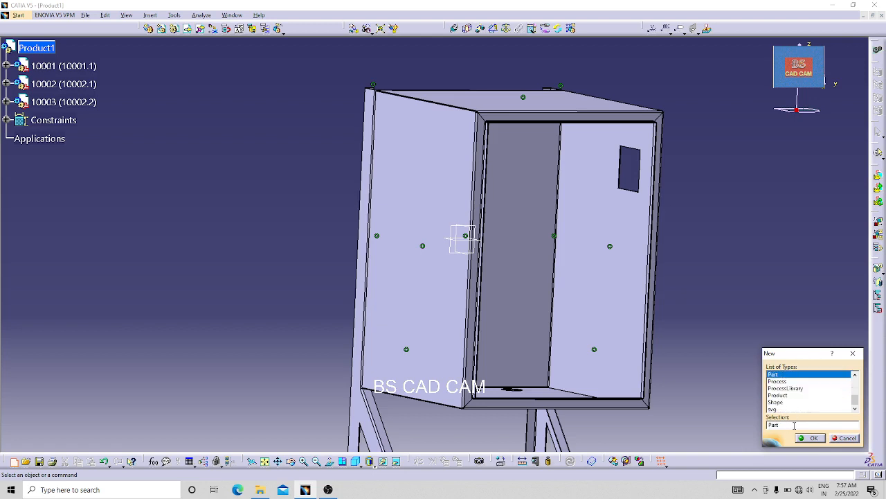
click(811, 437)
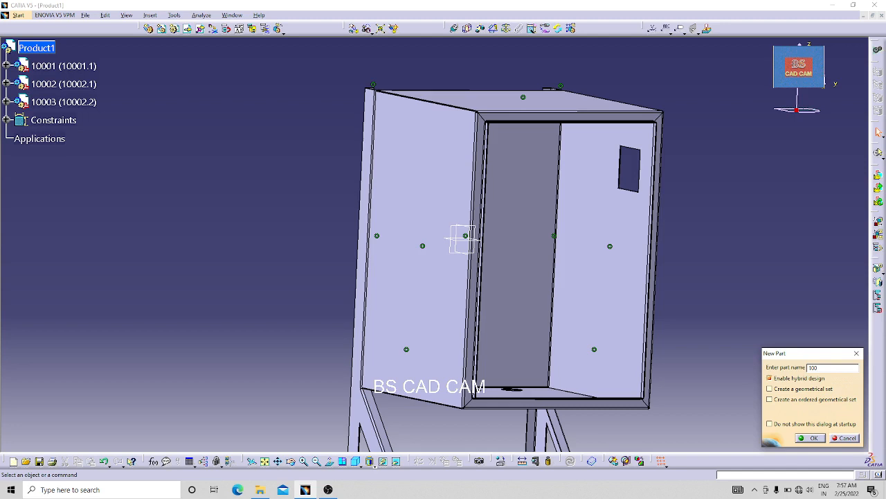
text(10004)
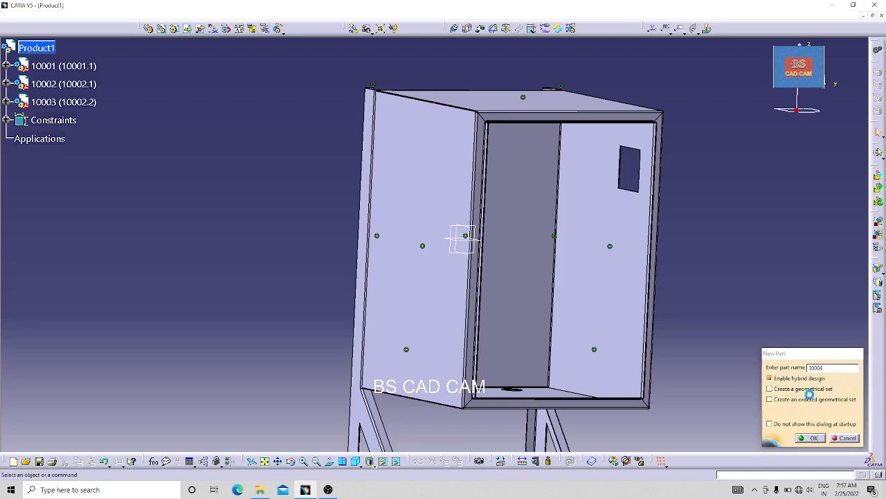
key(Return)
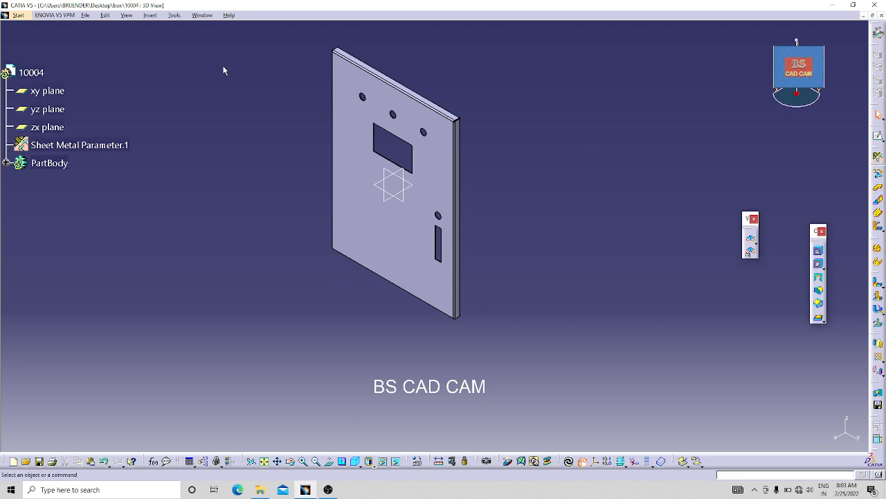
Step: Return to Product1 and insert the finished door part 10004 into the assembly
click(201, 15)
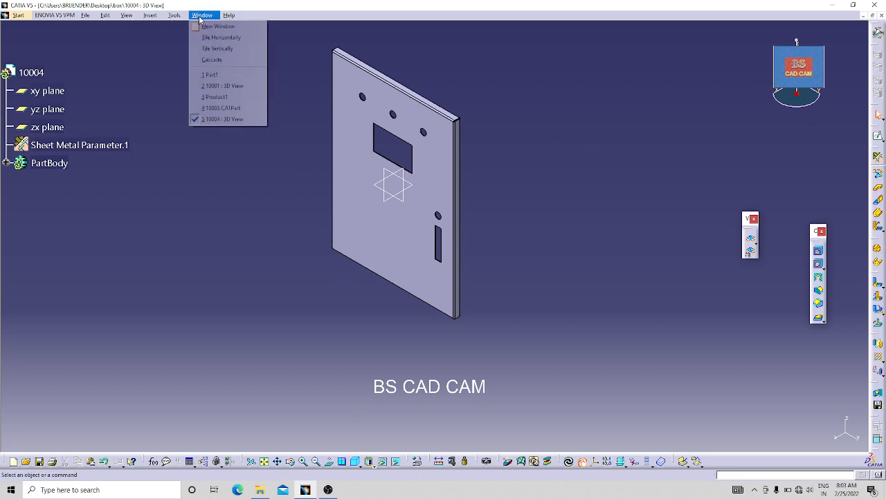
click(214, 97)
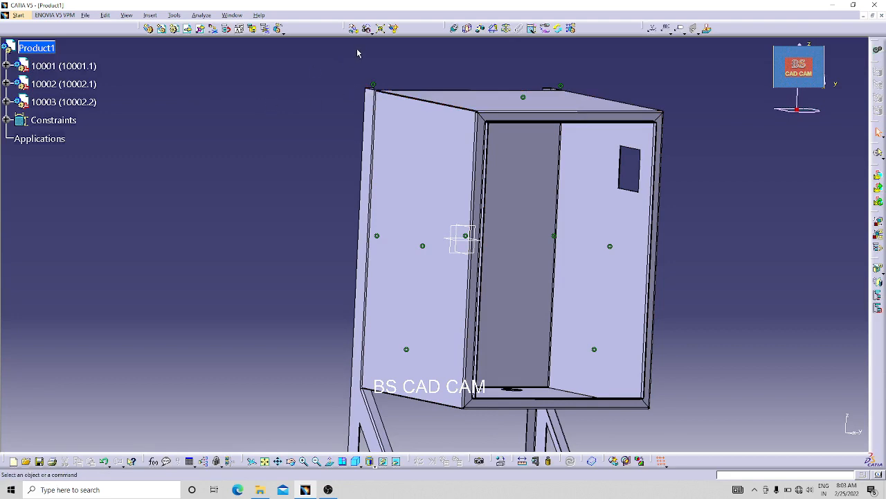
click(356, 461)
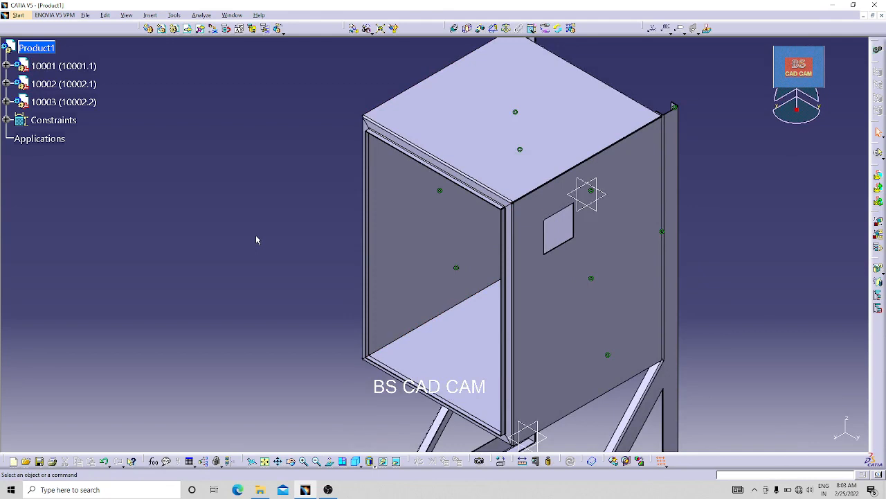
click(38, 48)
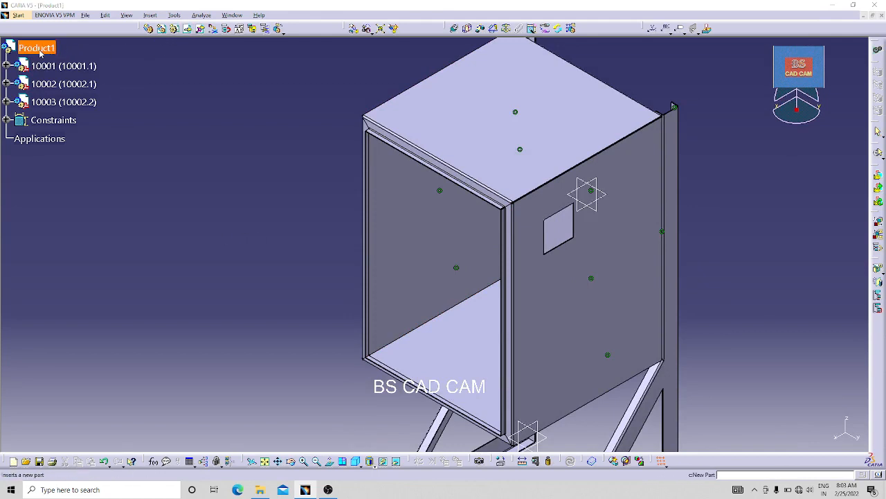
click(339, 207)
click(605, 299)
ctrl+middle_drag(426, 212, 268, 280)
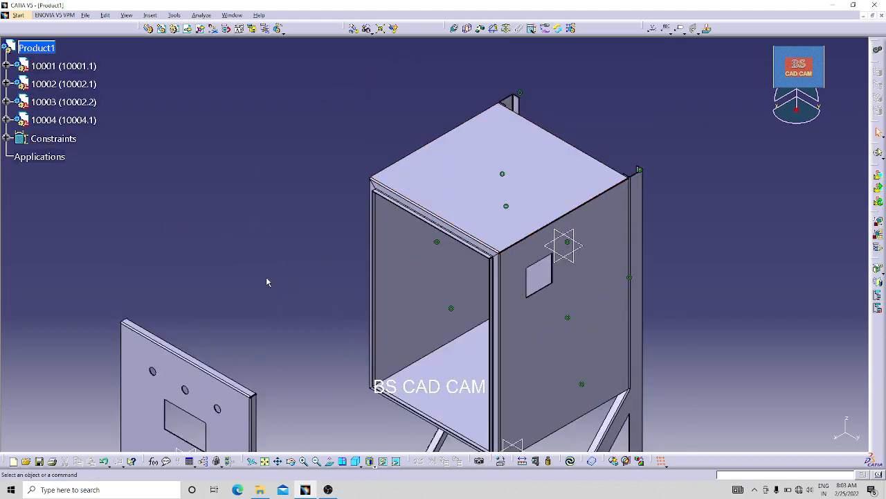
Step: Make the horizontal origin plane of door 10004 coincident with the horizontal origin plane of box 10001, orientation Same
middle_drag(305, 255, 386, 98)
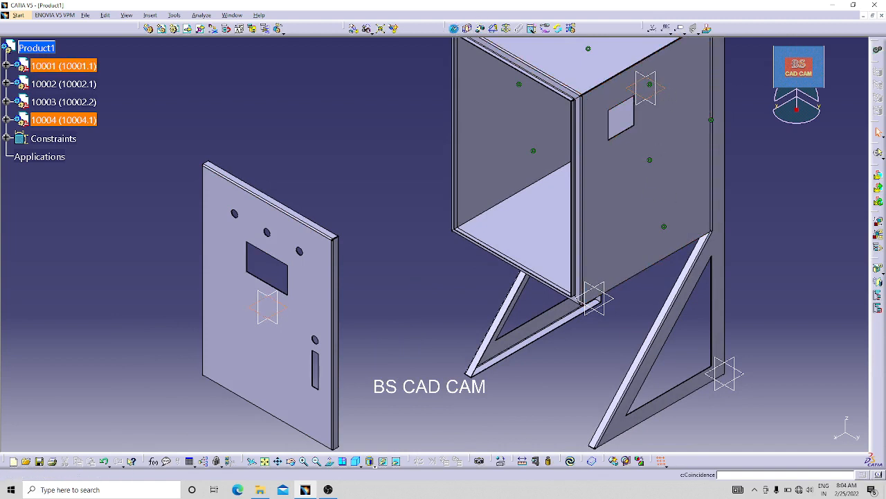
click(268, 306)
click(843, 436)
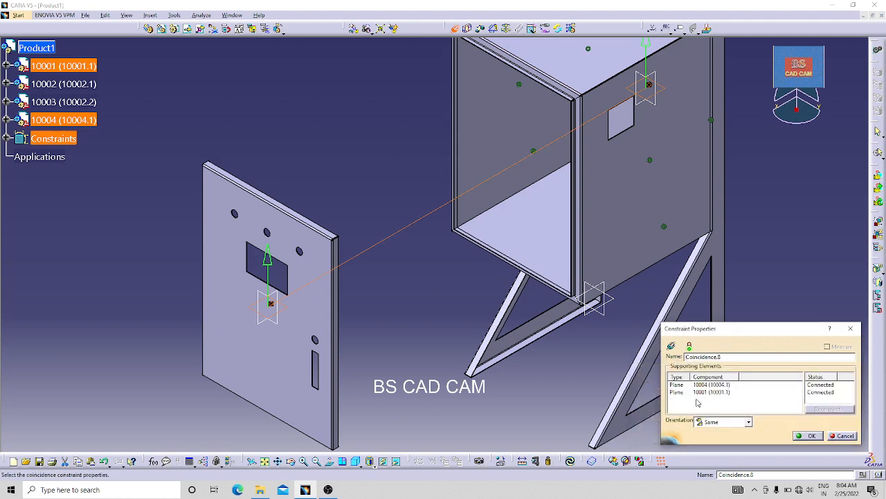
click(809, 435)
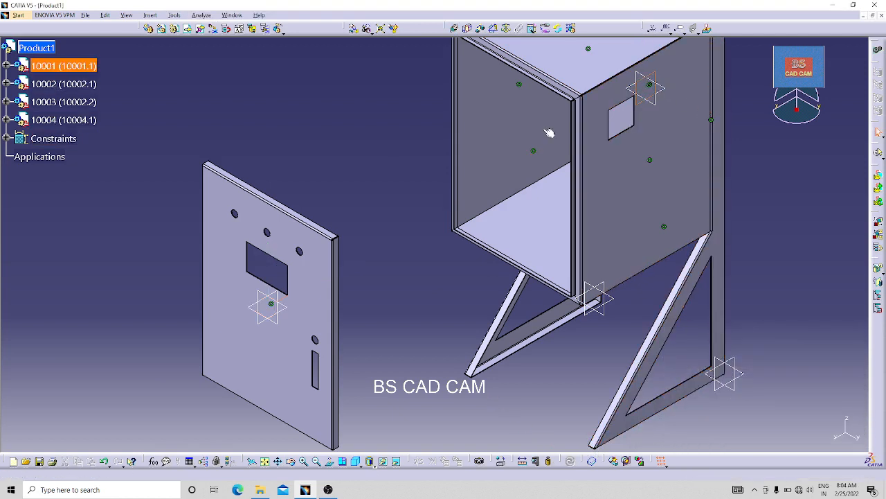
Step: Make the front-to-back vertical origin planes of box 10001 and door 10004 coincident, orientation Same
click(655, 85)
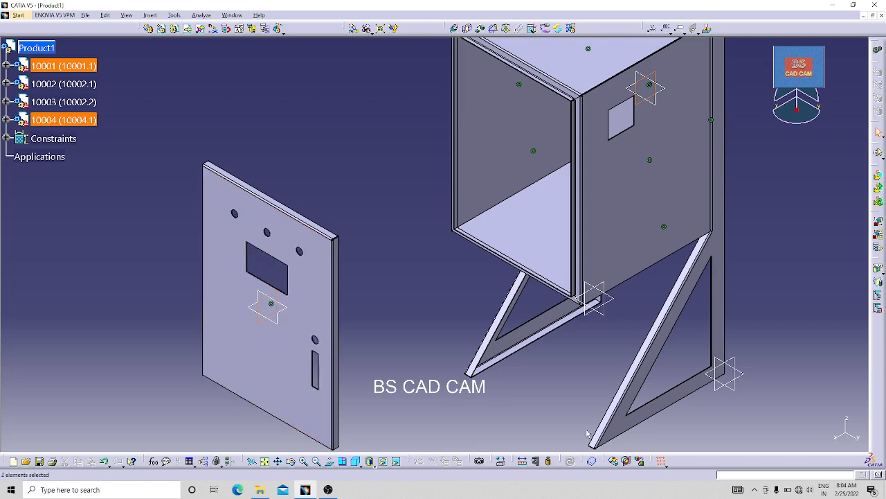
click(455, 28)
click(843, 436)
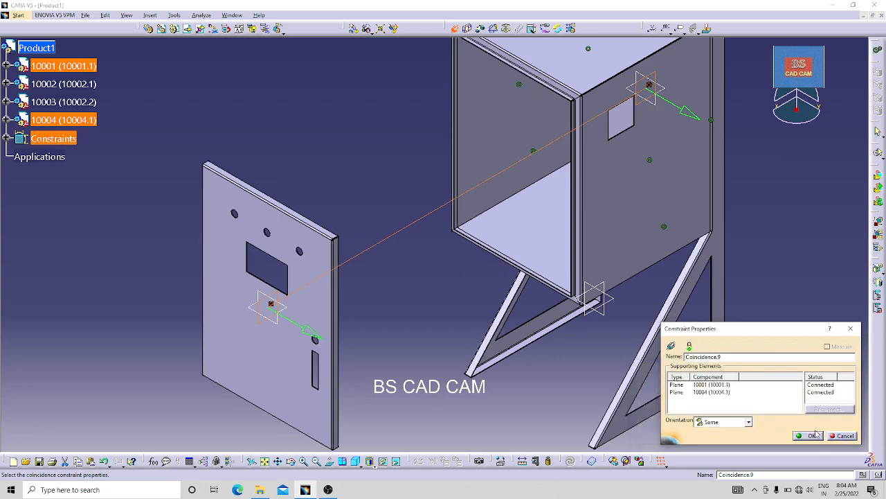
click(819, 436)
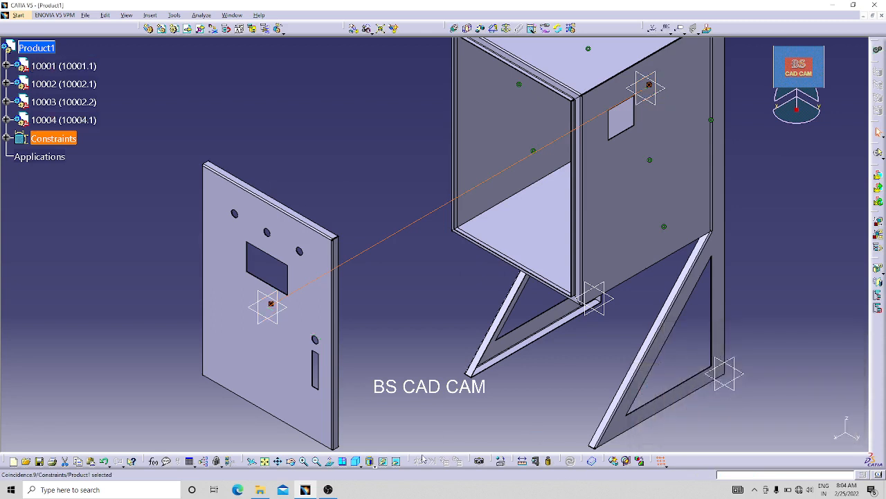
click(457, 413)
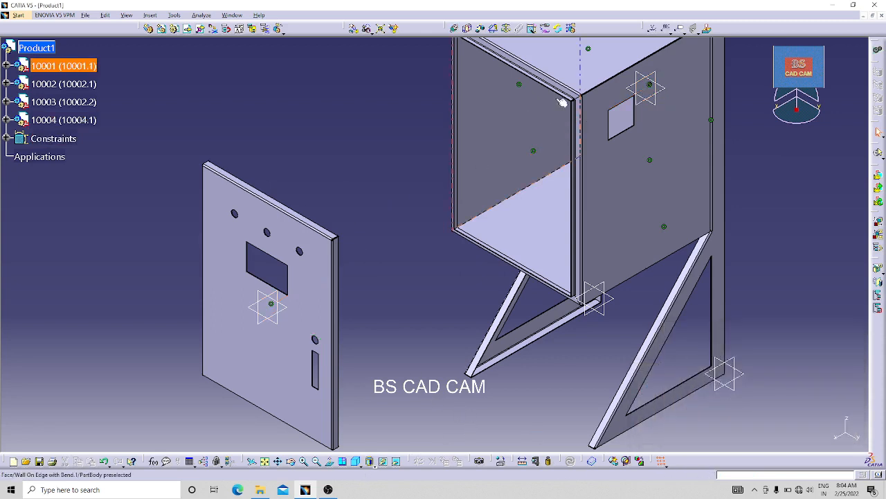
middle_drag(577, 108, 645, 124)
middle_drag(645, 125, 440, 210)
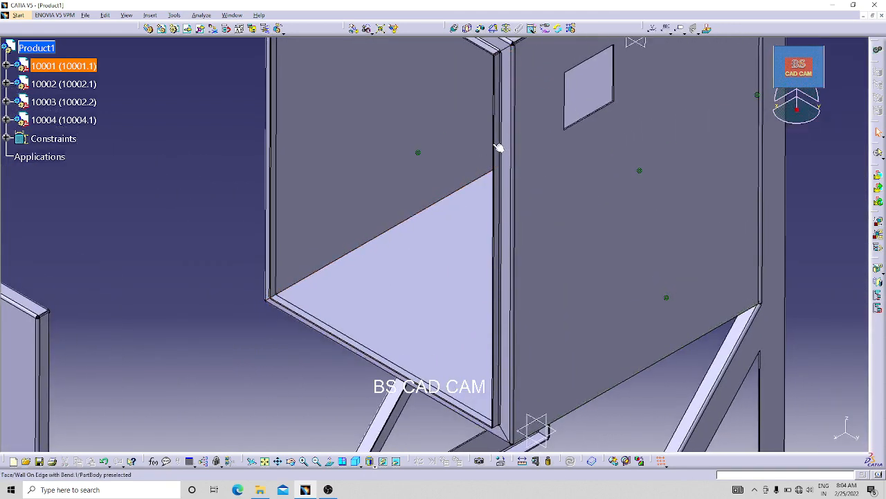
middle_drag(509, 133, 432, 257)
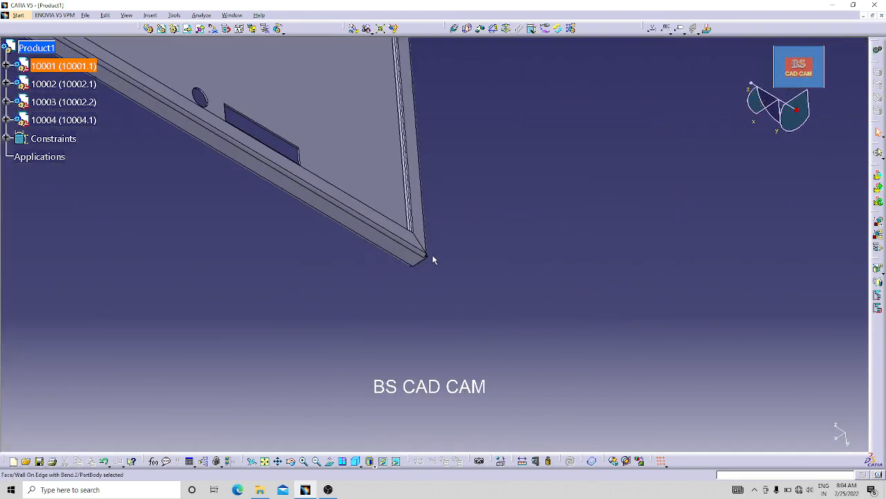
ctrl+click(415, 244)
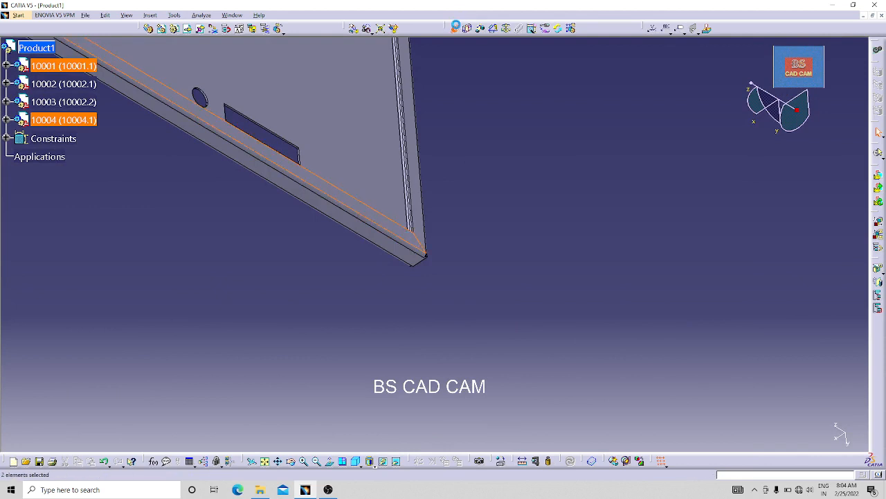
click(455, 28)
click(838, 435)
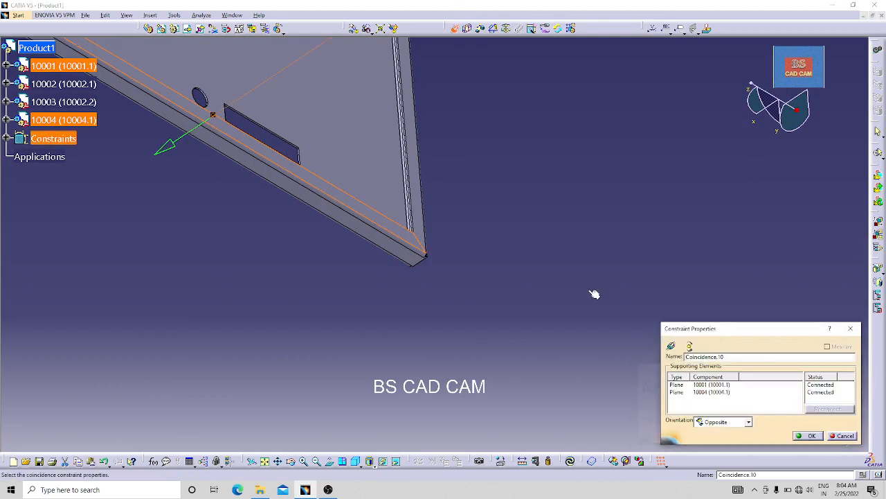
key(Return)
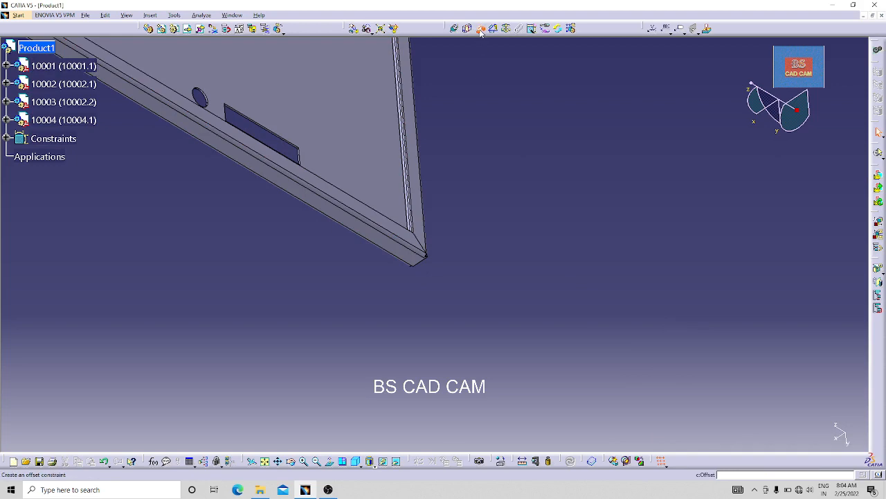
Step: Offset the rear flange face of door 10004 slightly from the front rim face of box 10001, orientation Opposite, and update the assembly
click(481, 29)
click(405, 233)
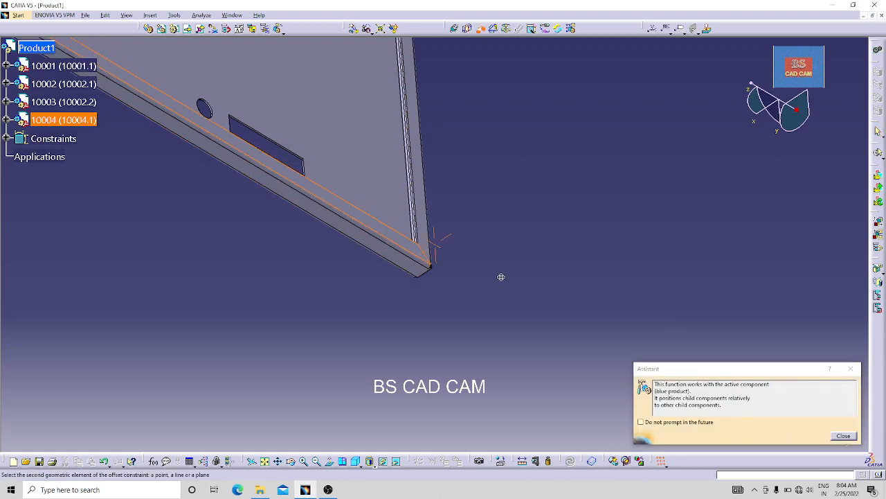
middle_drag(501, 275, 492, 386)
middle_drag(418, 286, 574, 119)
middle_drag(571, 237, 402, 336)
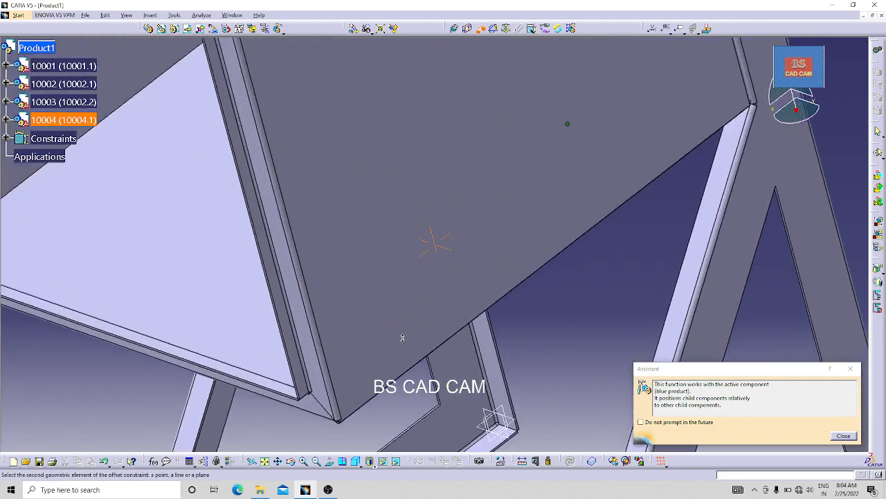
click(316, 363)
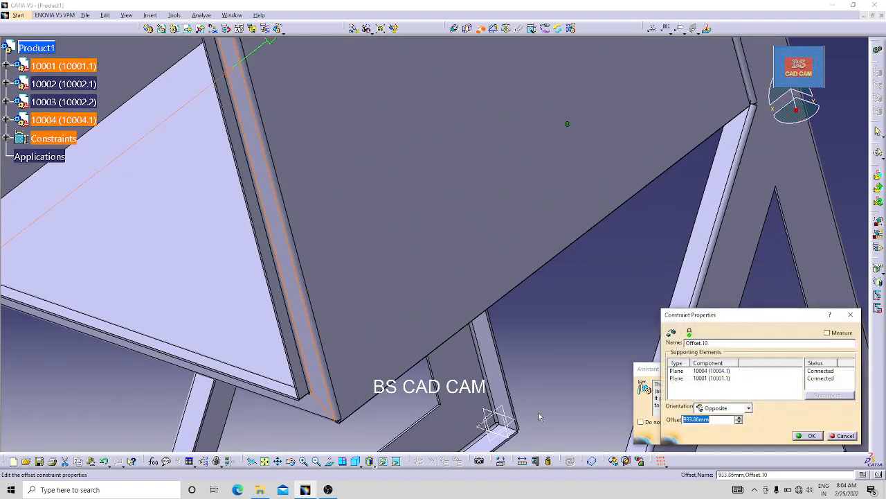
key(Return)
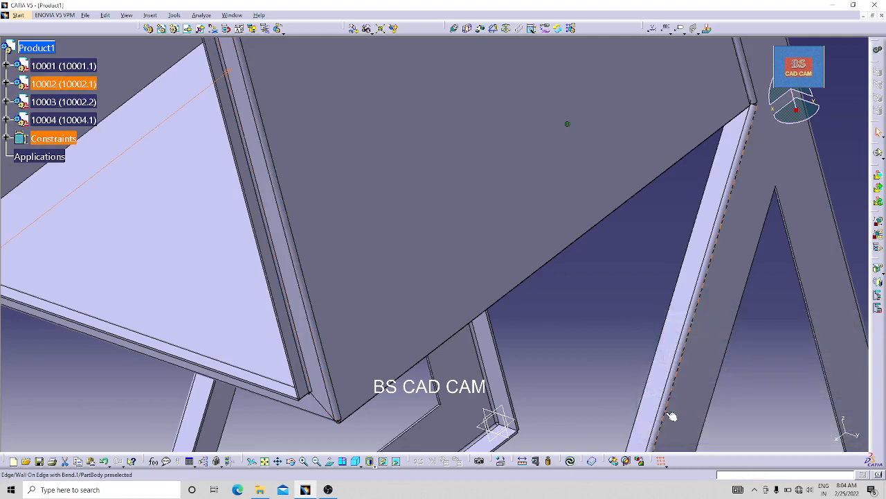
click(566, 458)
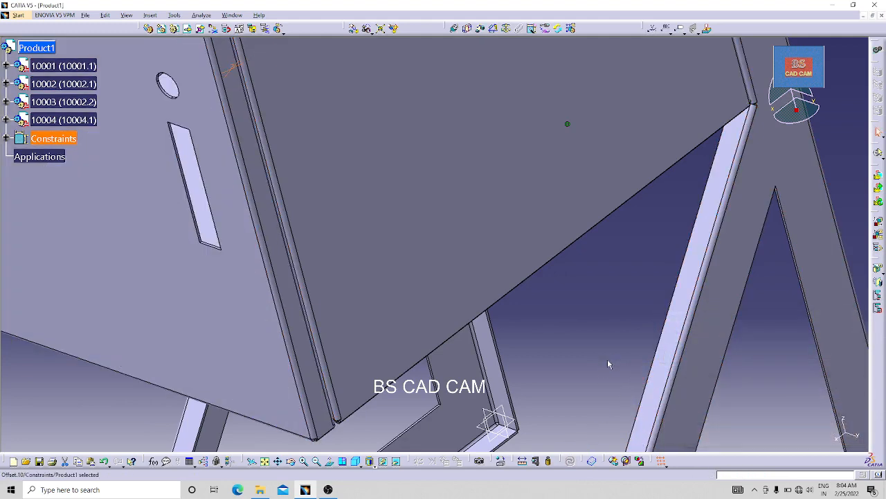
click(607, 360)
Step: Activate side panel 10002 in place and open the sketch of its triangular cutout for editing
middle_drag(578, 337, 637, 263)
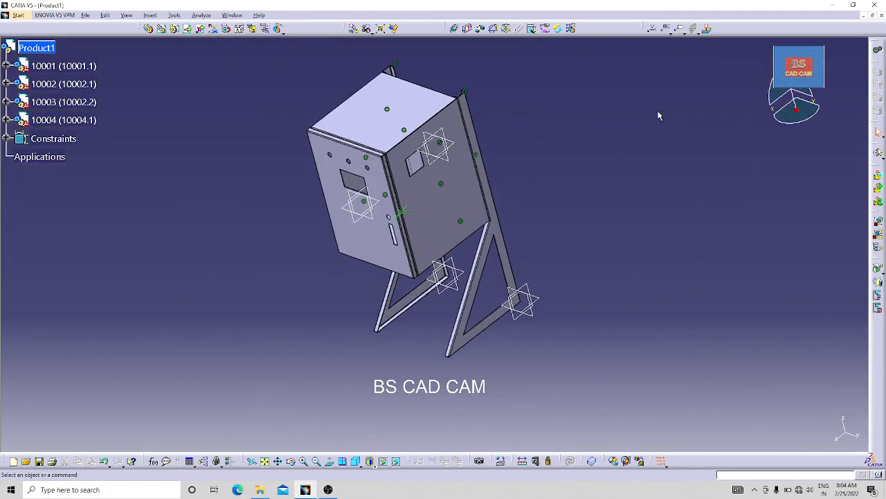
click(357, 463)
middle_drag(598, 240, 593, 315)
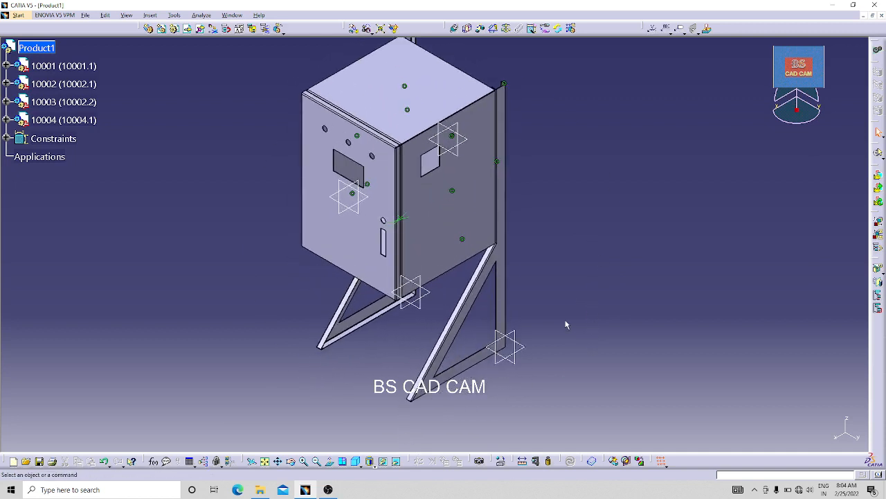
middle_drag(528, 325, 535, 280)
middle_drag(578, 351, 370, 203)
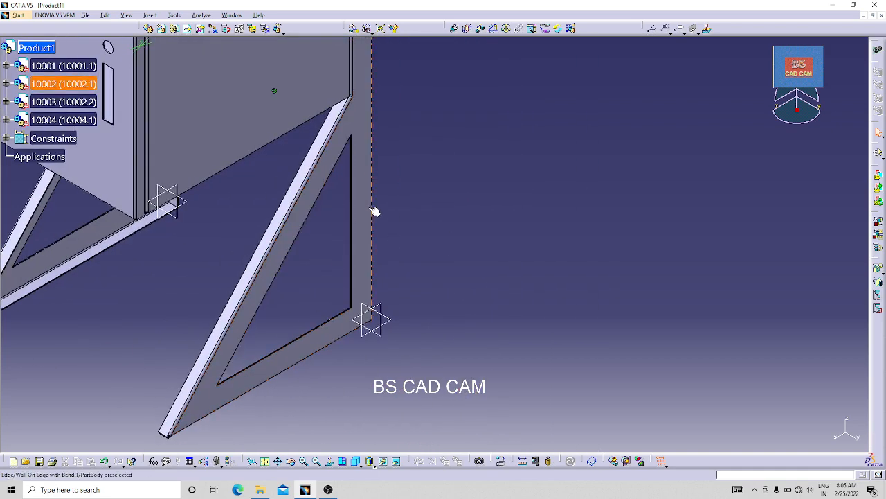
double_click(362, 201)
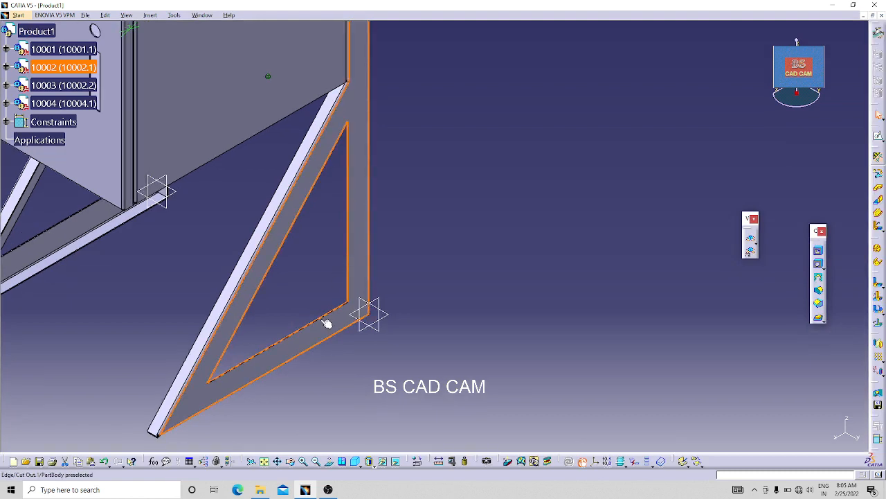
middle_drag(327, 287, 338, 189)
middle_drag(121, 378, 556, 276)
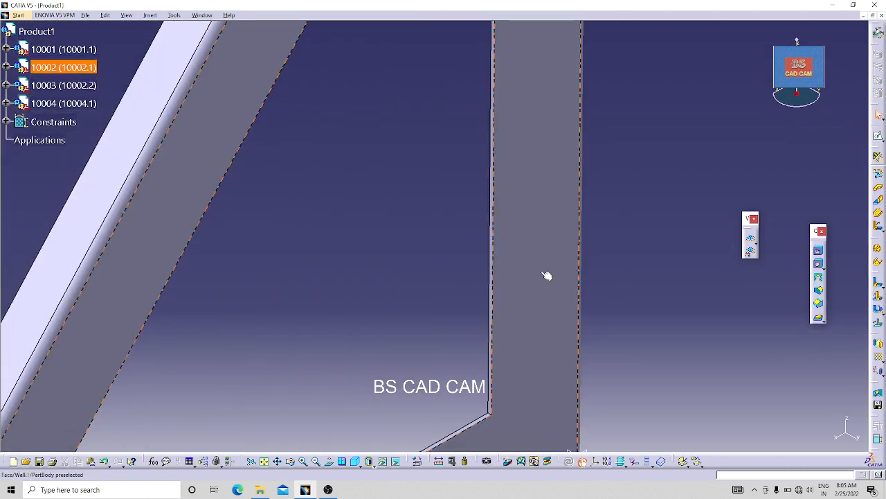
middle_drag(468, 323, 485, 274)
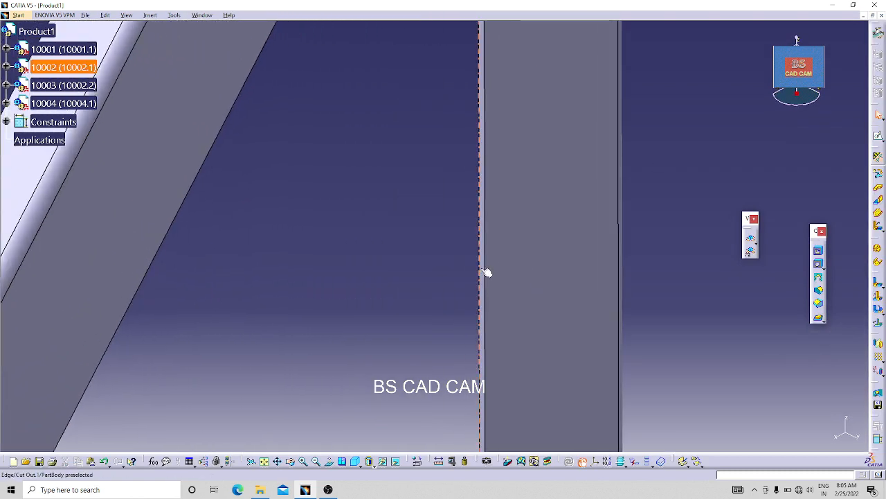
double_click(485, 272)
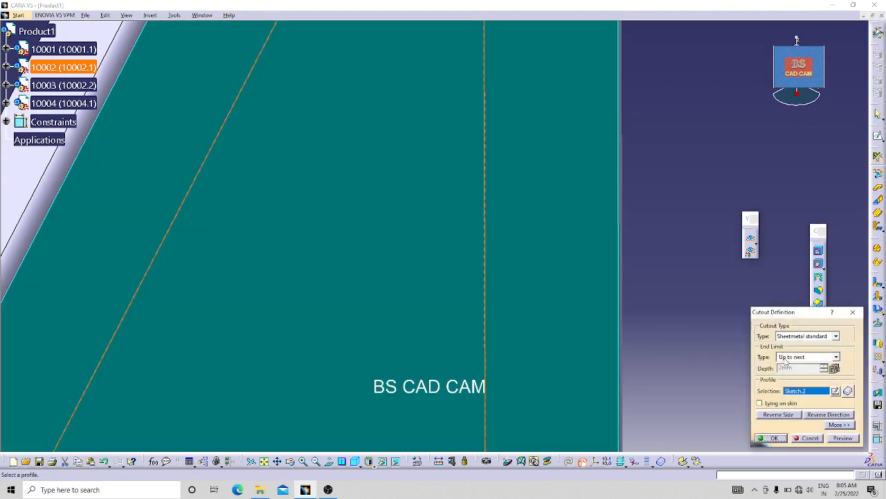
click(836, 391)
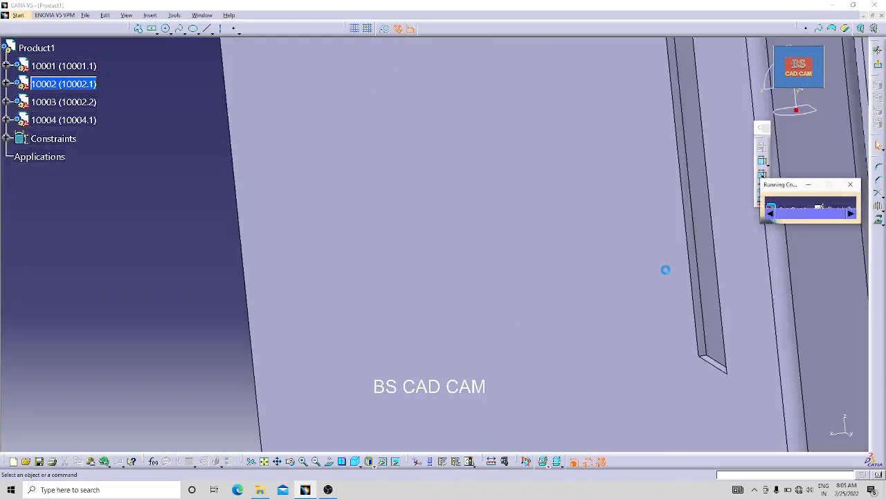
Step: Set the triangular cutout's offsets from the vertical and sloped edges of side panel 10002 to 100 mm each
mouse_move(530, 259)
middle_down()
mouse_move(518, 415)
mouse_move(356, 187)
middle_up()
double_click(541, 196)
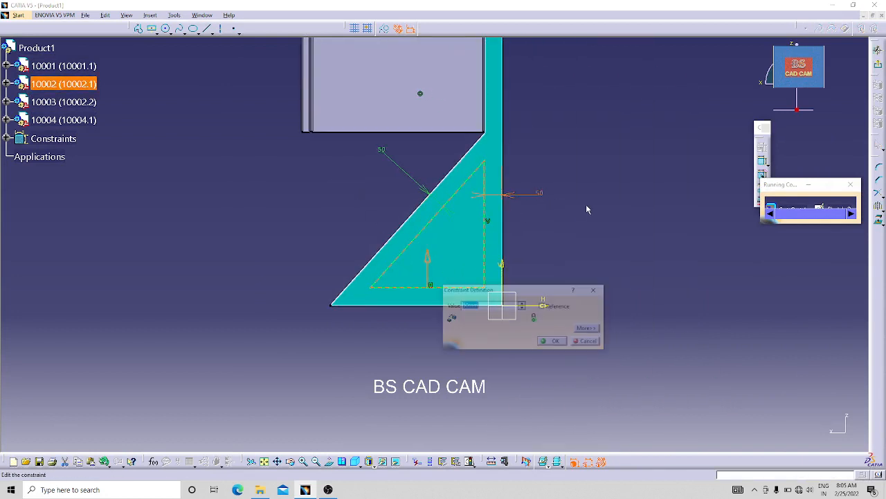
text(100)
key(Return)
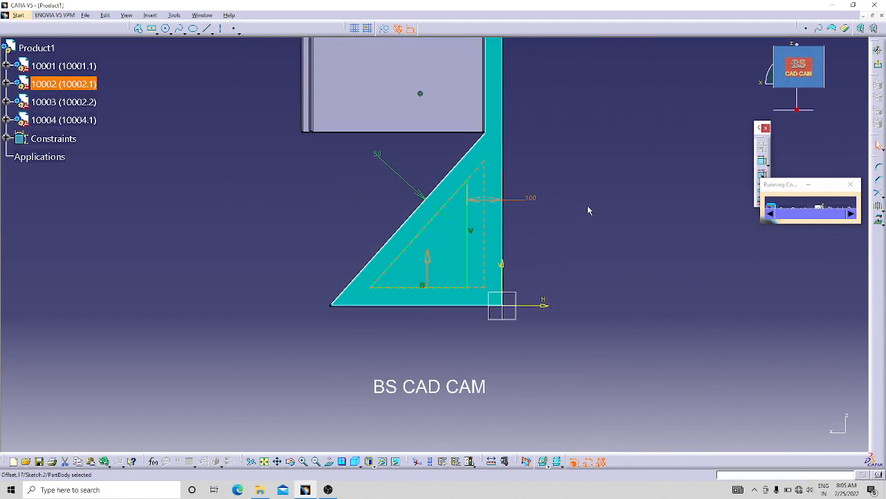
double_click(378, 153)
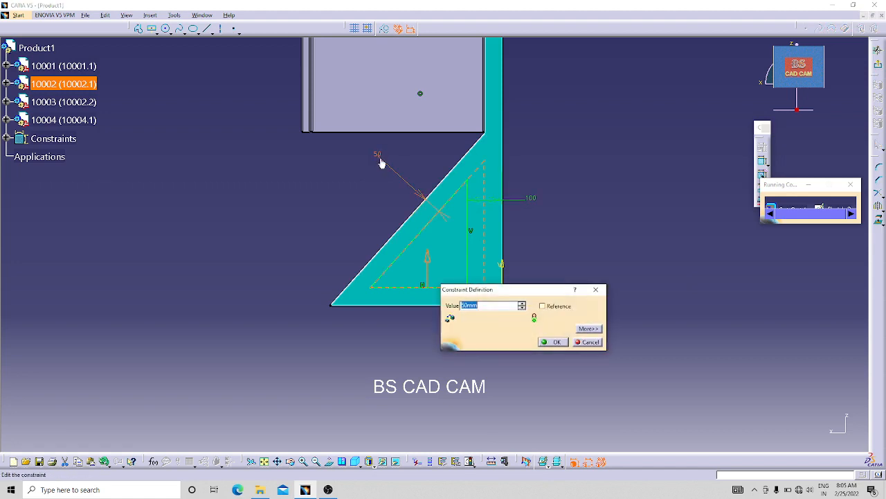
text(100)
key(Return)
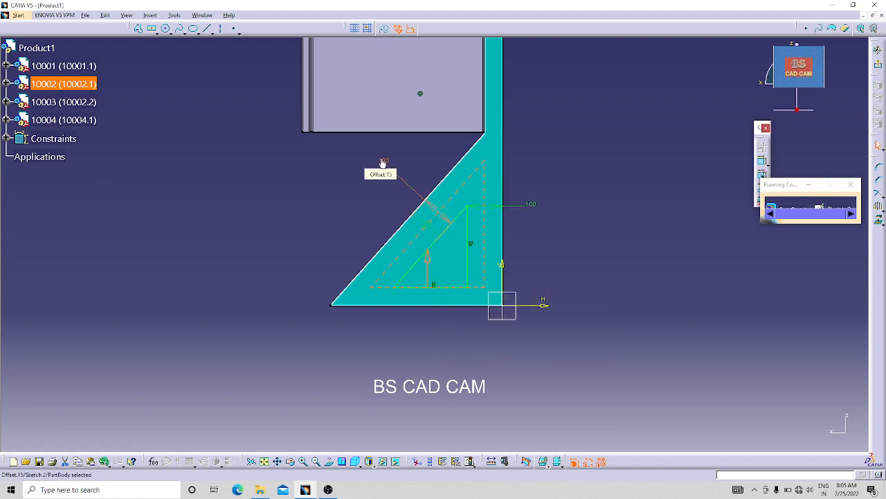
Step: Set the cutout's offset from the bottom edge of side panel 10002 to 100 mm, exit the sketch and accept the cutout
middle_drag(452, 372, 508, 262)
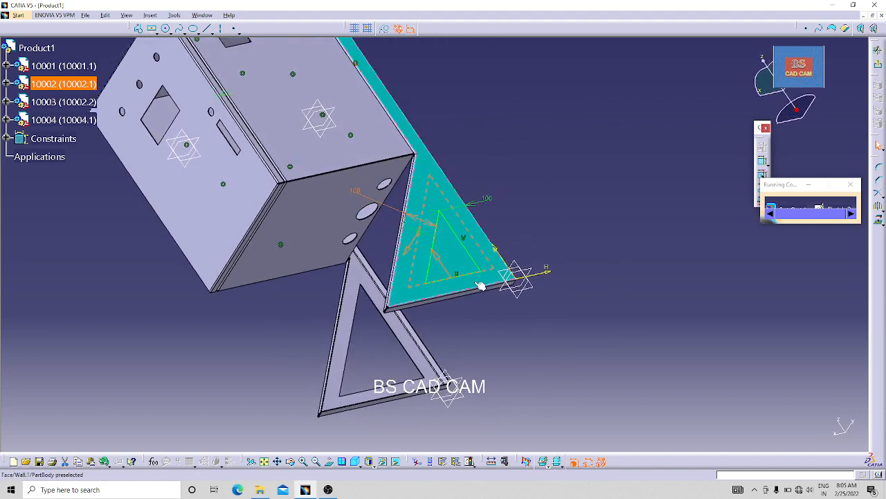
middle_drag(536, 237, 476, 322)
double_click(608, 248)
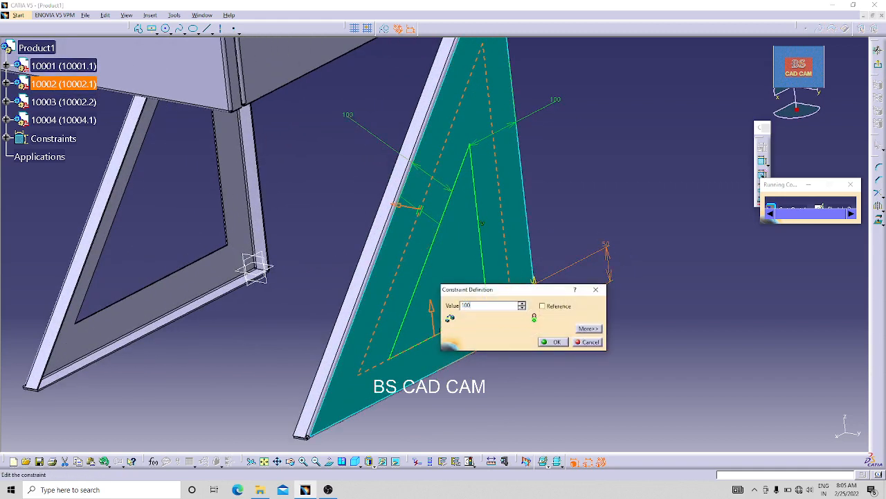
key(Return)
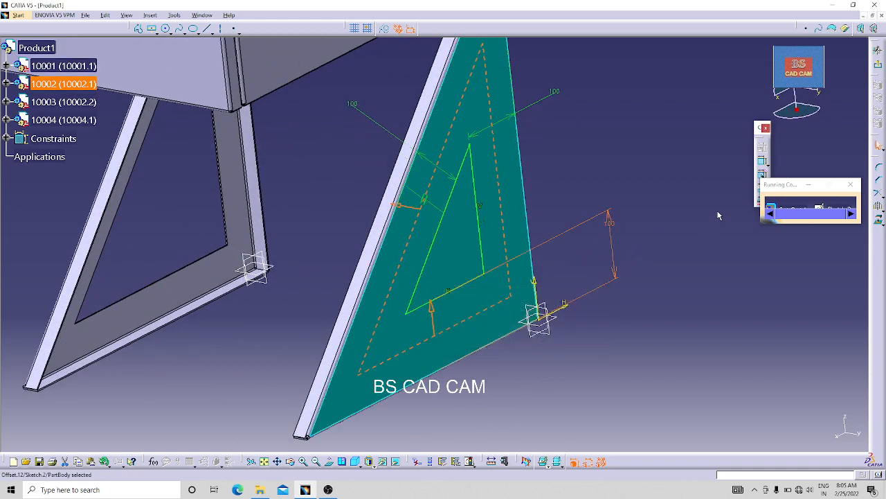
click(878, 65)
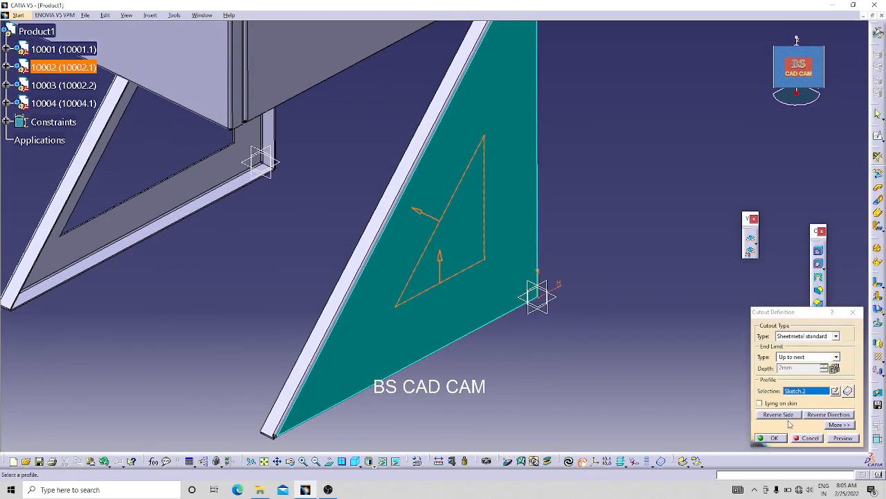
click(775, 437)
Step: Edit the triangular cutout sketch of side panel 10003, trying offsets of 100 mm from the vertical and bottom edges
middle_drag(615, 289, 394, 376)
mouse_move(285, 322)
middle_down()
mouse_move(598, 277)
mouse_move(268, 302)
mouse_move(381, 201)
mouse_move(370, 257)
mouse_move(390, 208)
mouse_move(345, 293)
middle_up()
click(345, 297)
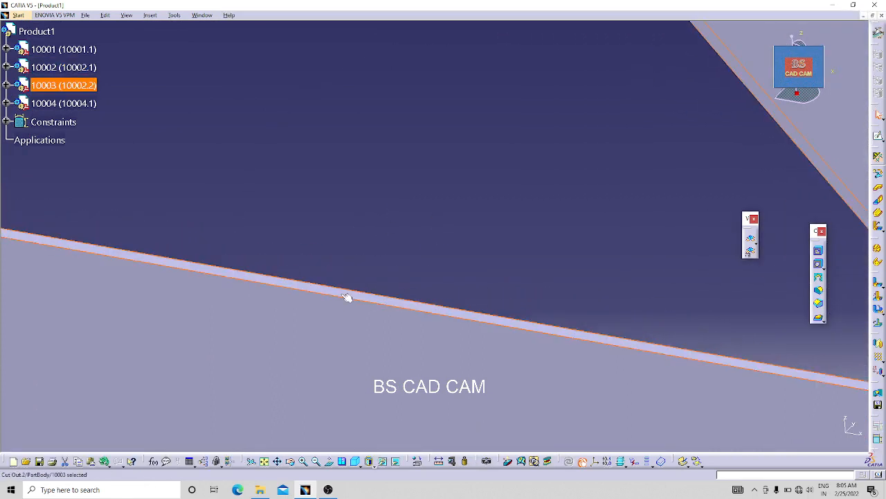
double_click(349, 292)
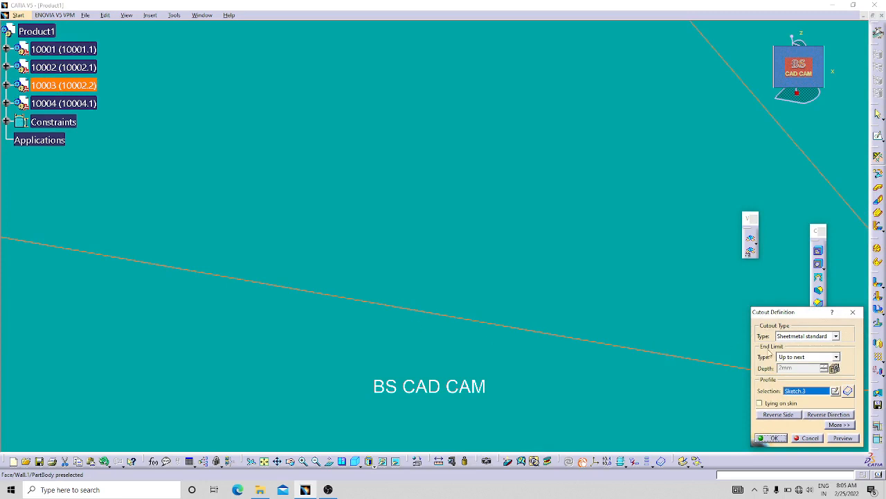
click(835, 391)
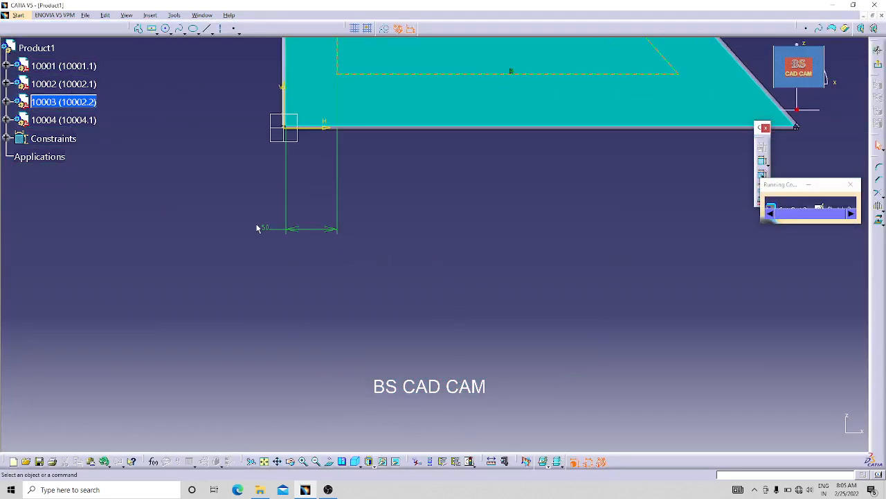
double_click(264, 227)
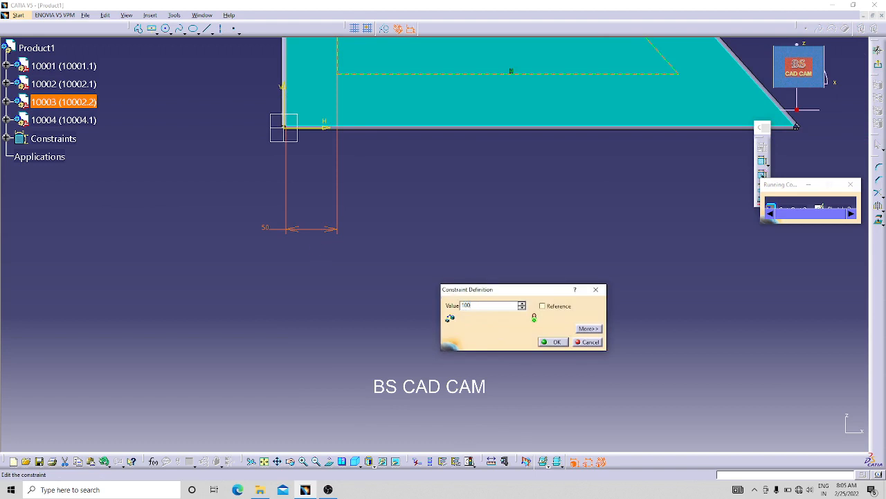
key(Return)
middle_drag(457, 216, 465, 270)
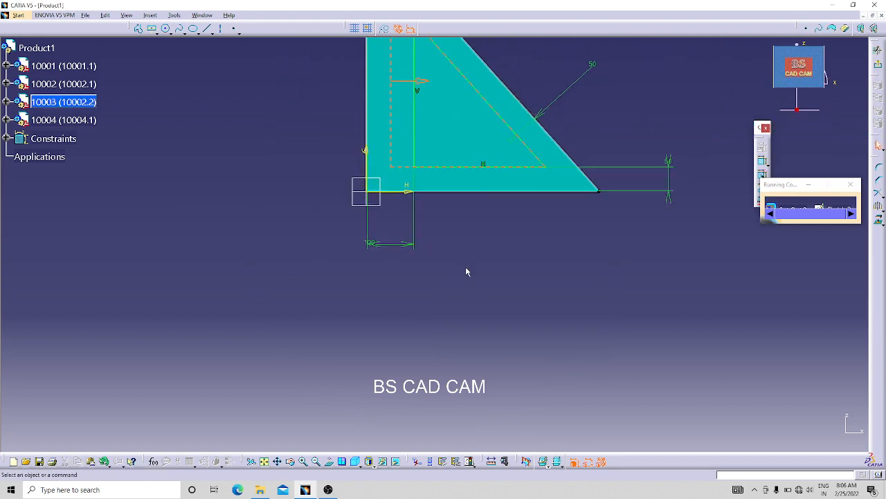
double_click(671, 166)
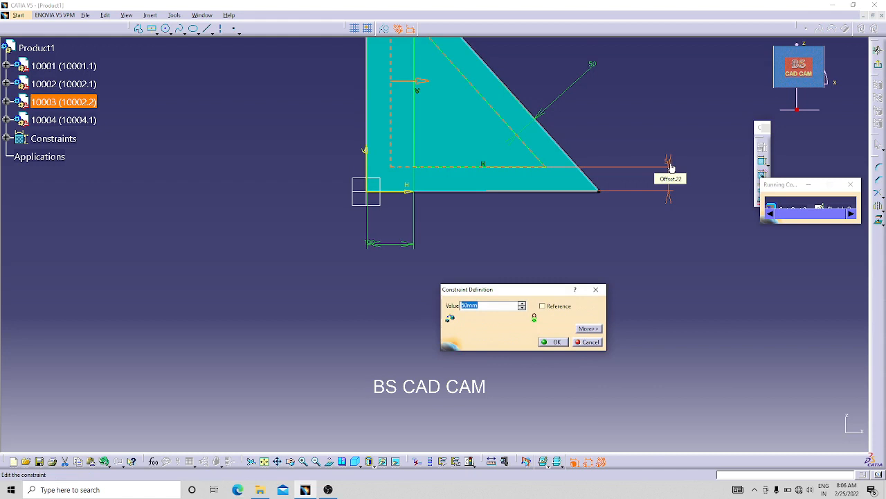
text(100)
key(Return)
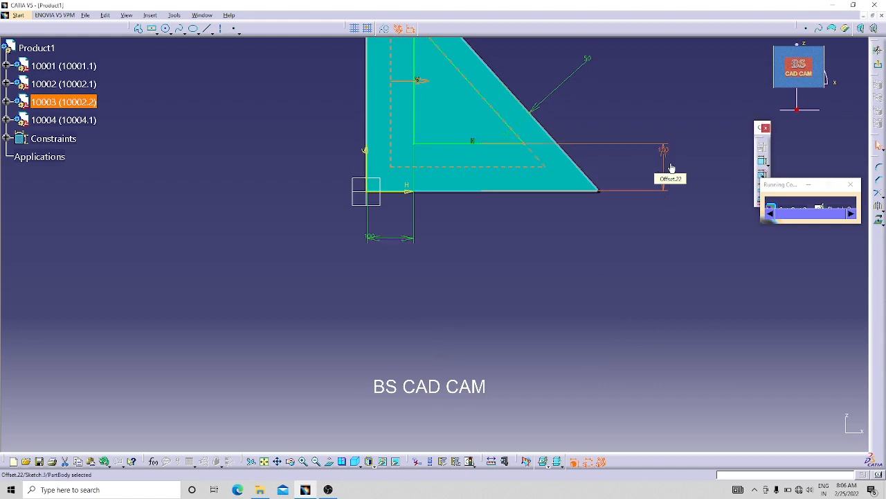
Step: Try to set the cutout's sloped-edge offset on side panel 10003 to 100 mm, exit the sketch and update the model
double_click(588, 61)
text(10)
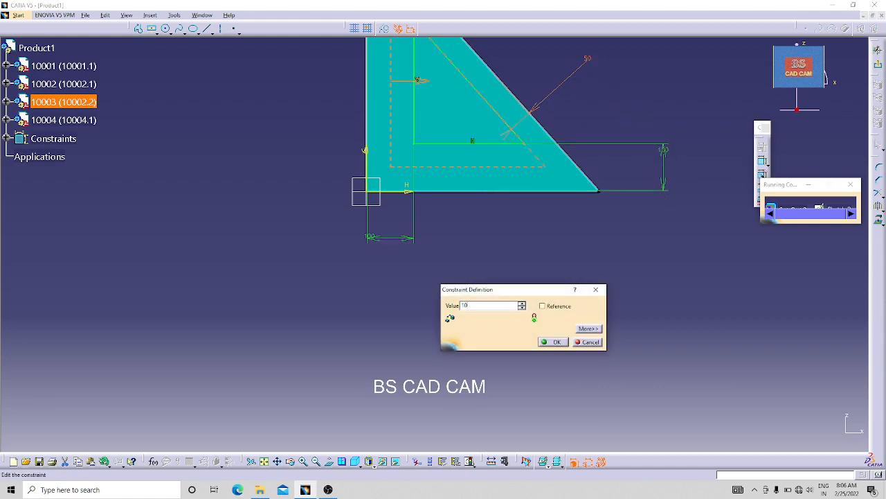
text(0)
key(Return)
click(678, 96)
click(879, 65)
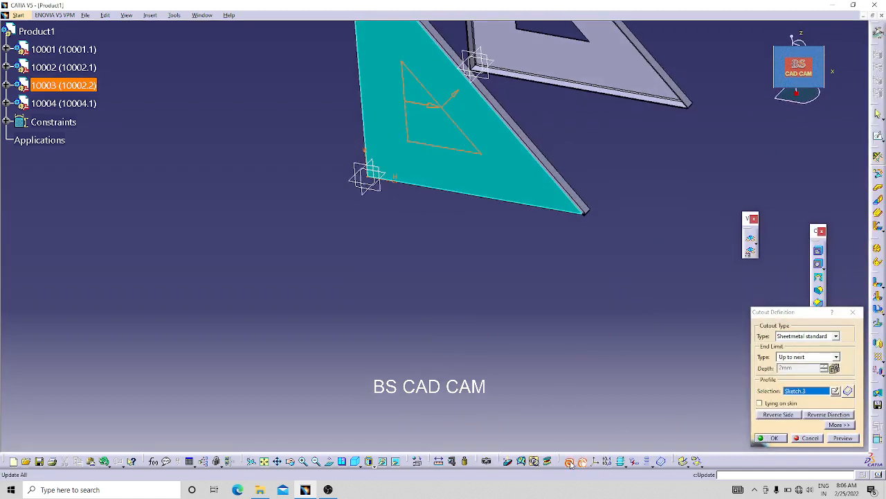
click(570, 463)
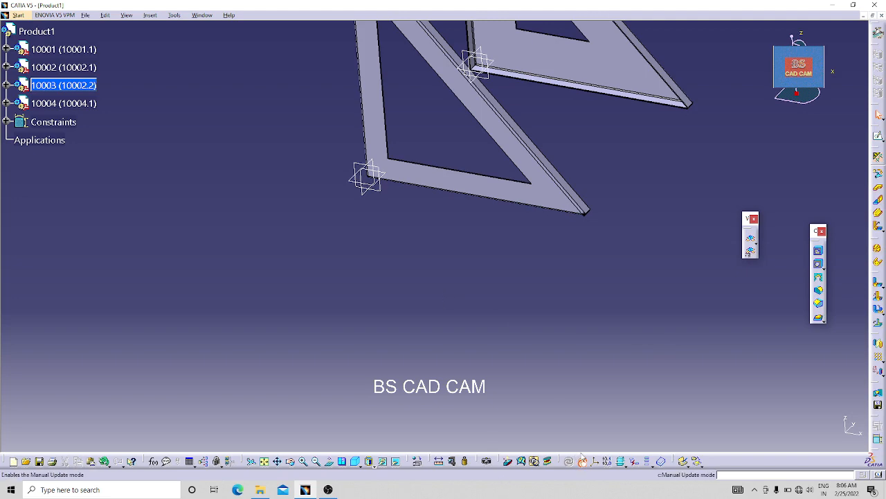
Step: Reopen the triangular cutout sketch of side panel 10003 and set its offset from the vertical edge to 100 mm
middle_drag(376, 176, 575, 131)
middle_drag(372, 237, 406, 187)
double_click(400, 195)
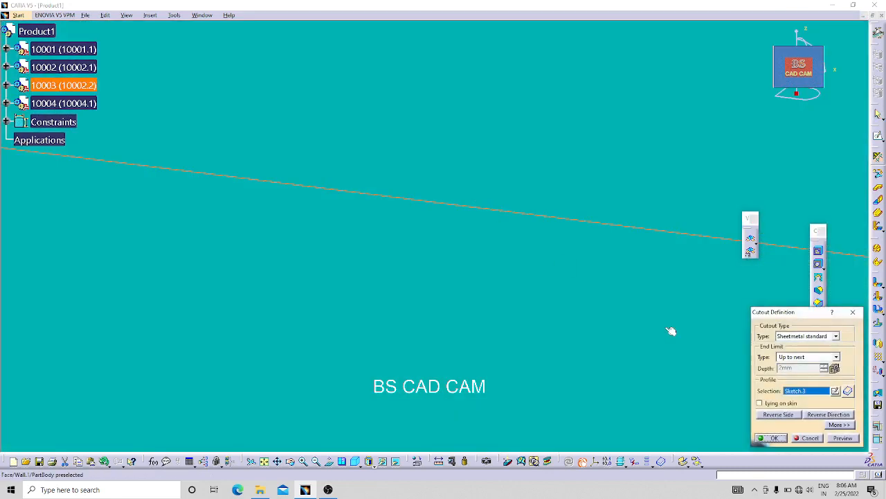
click(836, 391)
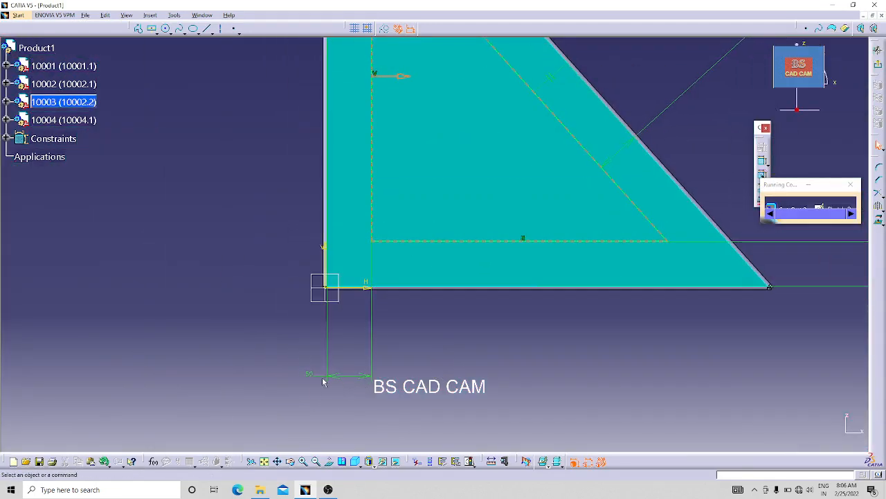
double_click(324, 379)
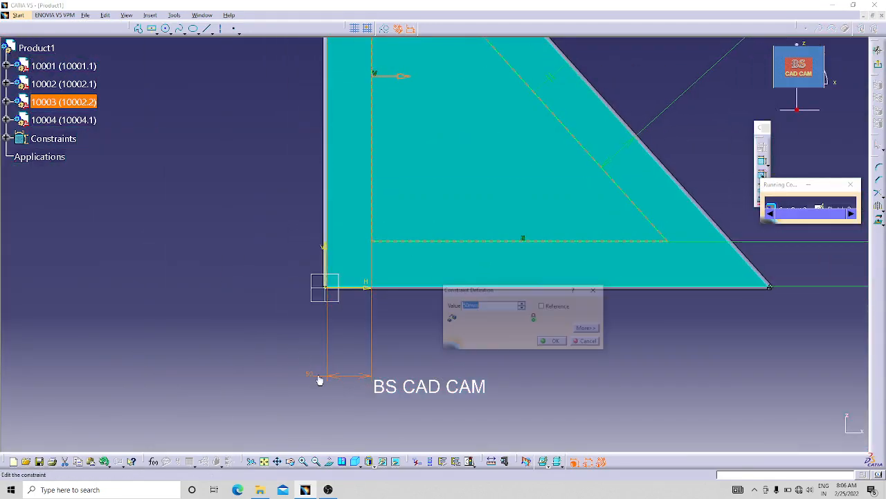
key(Return)
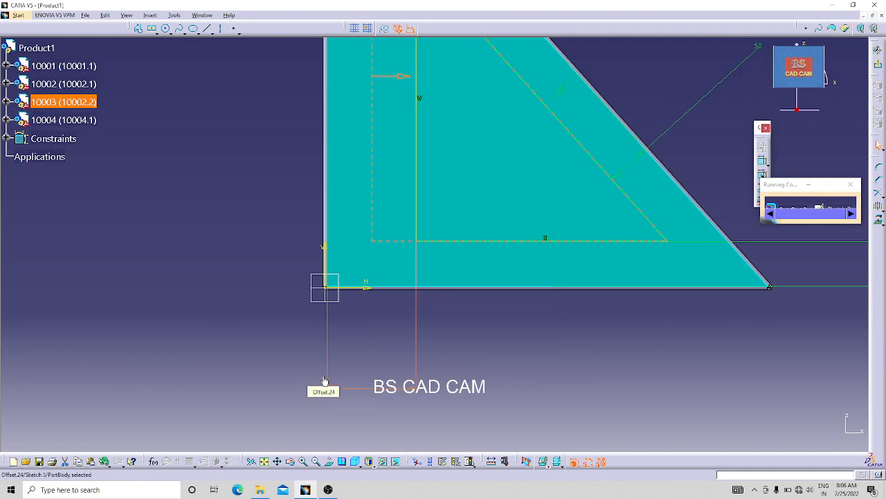
Step: Set the triangular cutout's offsets from the bottom and sloped edges of side panel 10003 to 100 mm and save
middle_drag(494, 340, 512, 392)
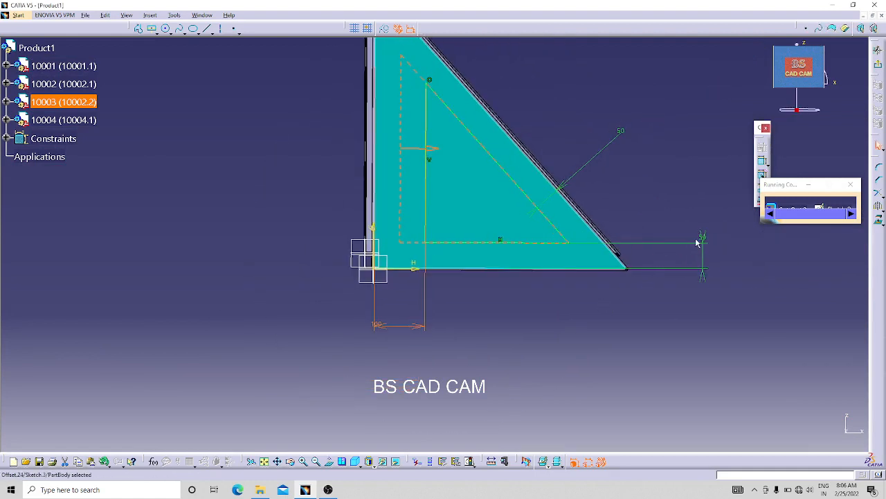
double_click(702, 237)
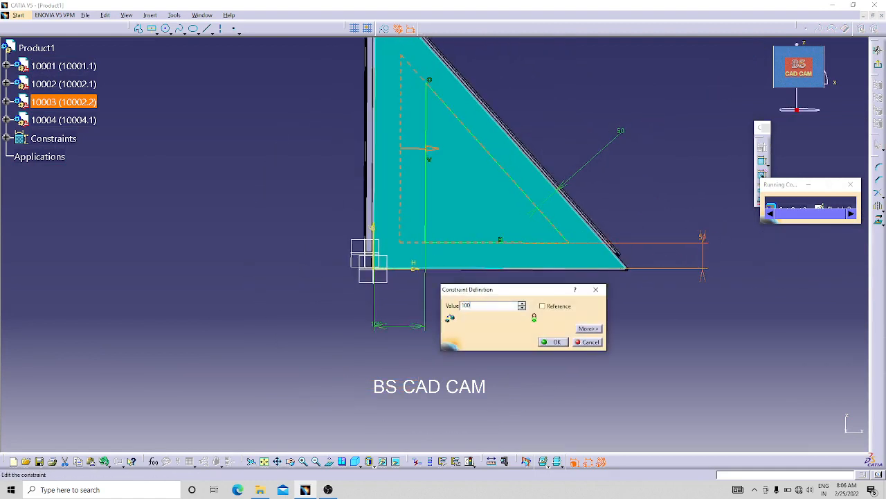
key(Return)
double_click(615, 127)
text(100)
key(Return)
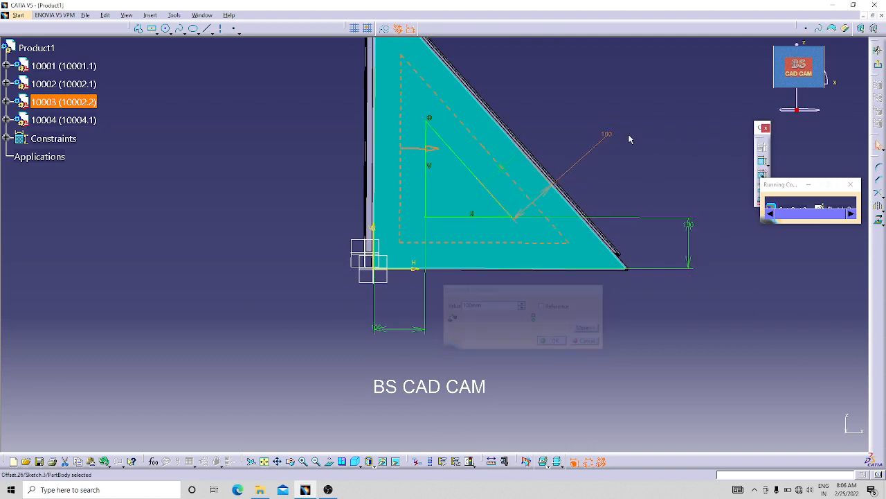
key(ctrl+s)
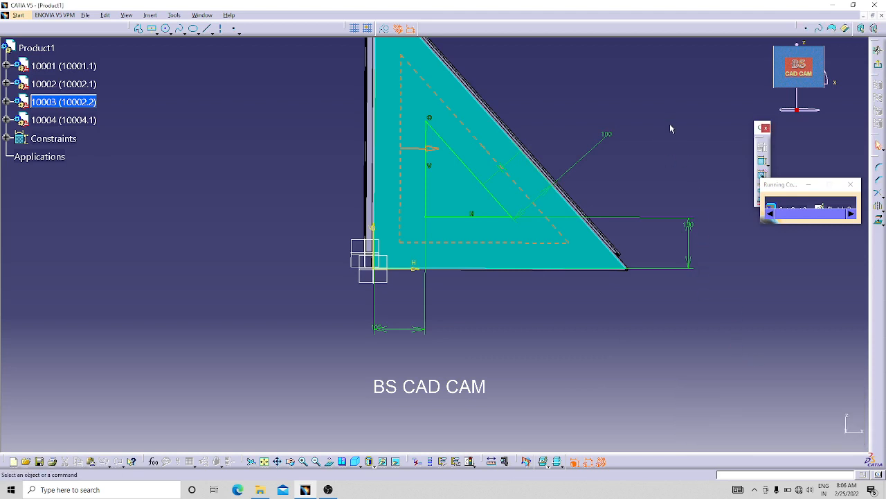
Step: Exit the cutout sketch of side panel 10003 and update the model
click(877, 65)
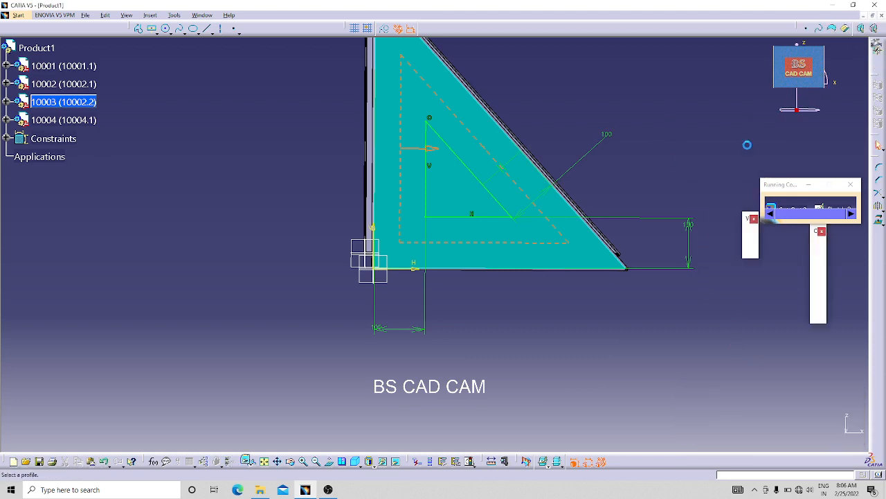
click(764, 437)
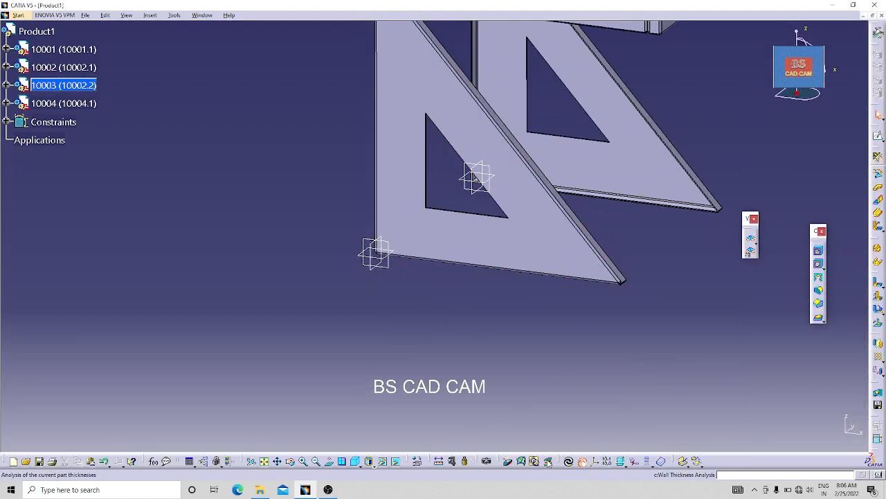
click(568, 462)
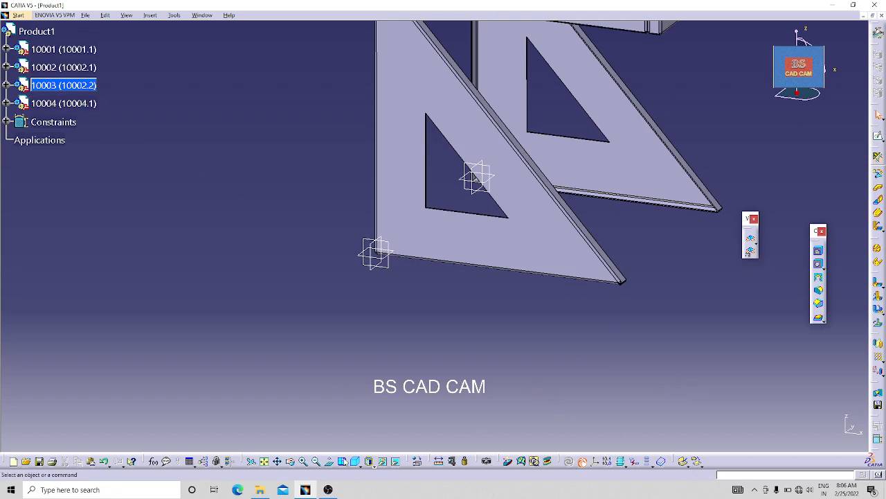
click(355, 461)
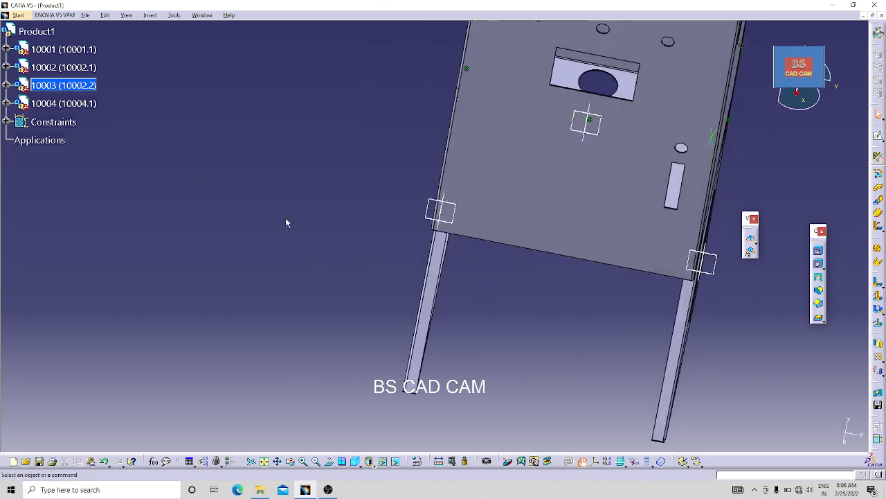
middle_drag(196, 175, 197, 239)
middle_drag(233, 206, 169, 189)
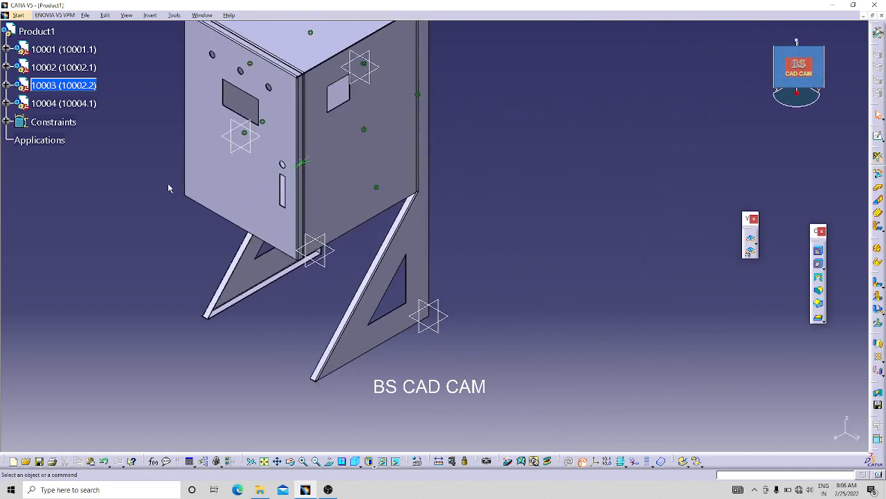
Step: Hide the xy, yz and zx planes of box 10001
click(6, 50)
click(21, 67)
click(72, 85)
ctrl+click(71, 103)
ctrl+click(69, 121)
right_click(69, 123)
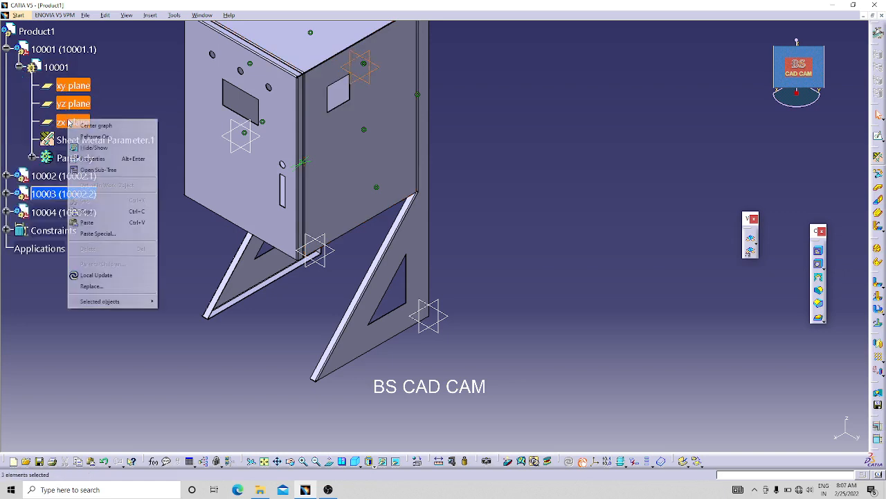
click(93, 147)
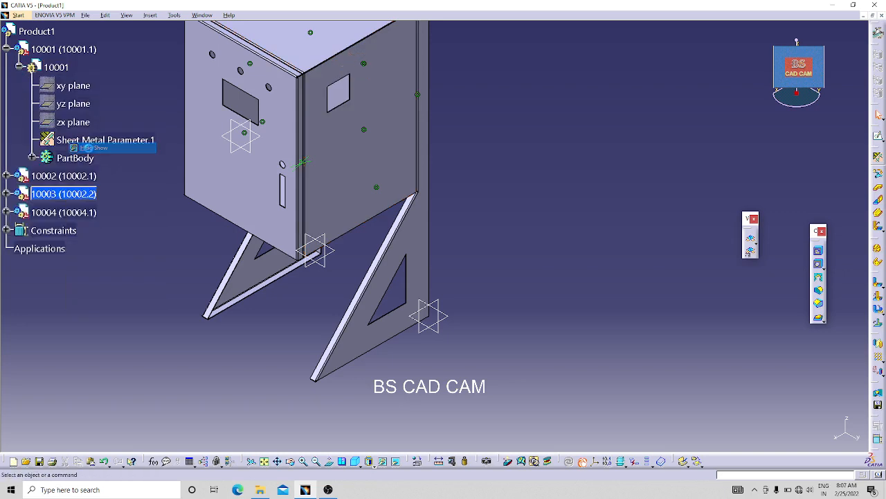
Step: Hide the xy, yz and zx planes of side panel 10002
click(6, 176)
click(20, 194)
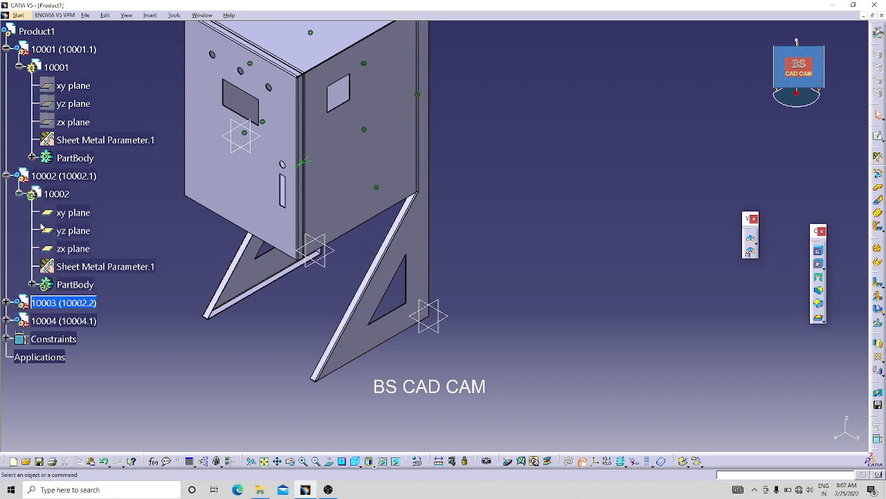
click(67, 213)
ctrl+click(69, 231)
ctrl+click(71, 248)
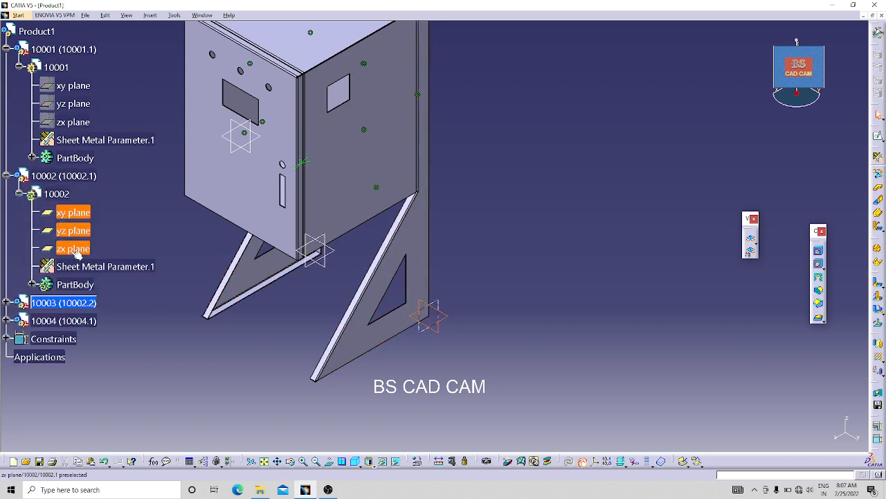
right_click(75, 251)
click(96, 280)
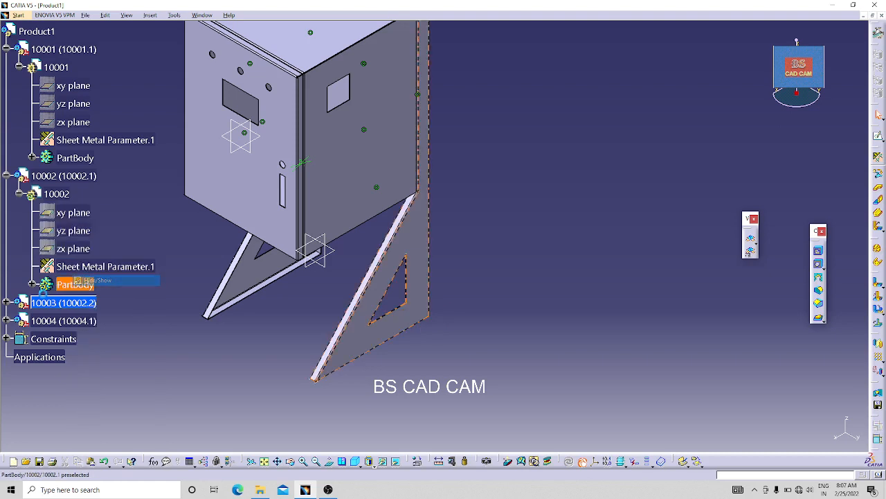
Step: Hide the xy, yz and zx planes of side panel 10003
click(7, 303)
click(20, 320)
click(80, 339)
ctrl+click(80, 357)
ctrl+click(83, 375)
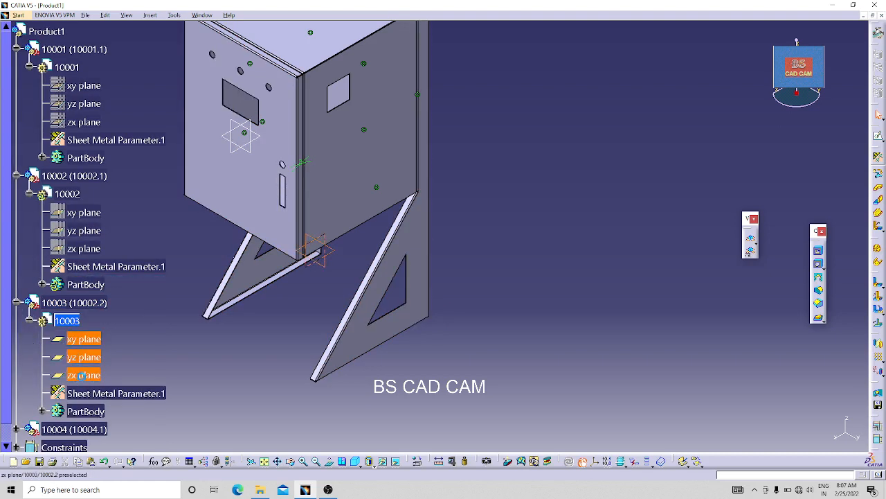
right_click(81, 374)
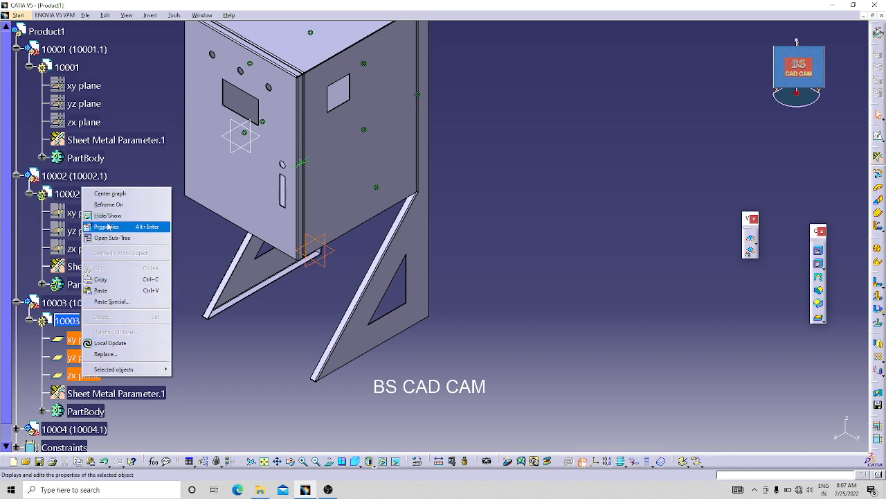
click(108, 215)
Step: Hide the xy, yz and zx planes of door 10004
scroll(28, 433, down, 1)
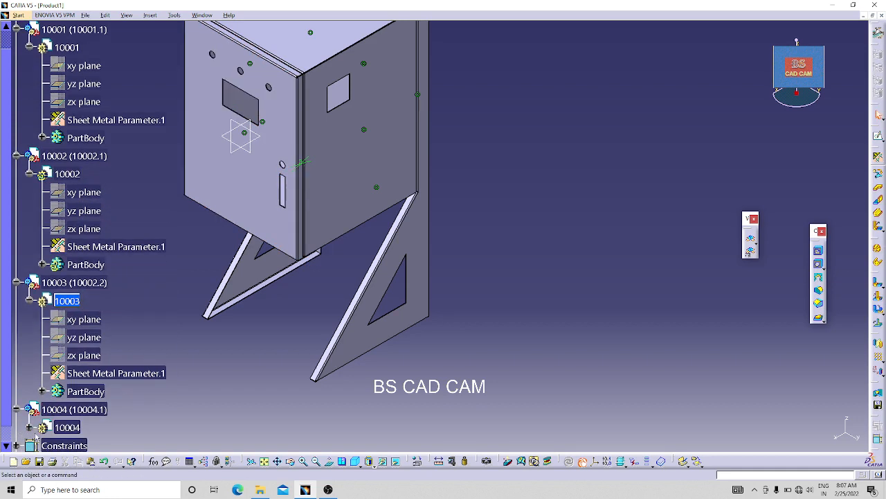
scroll(41, 422, down, 3)
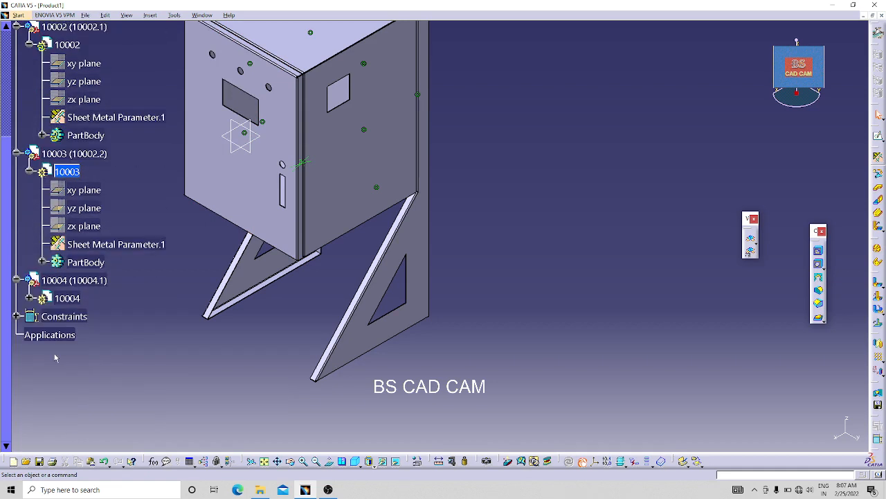
click(29, 298)
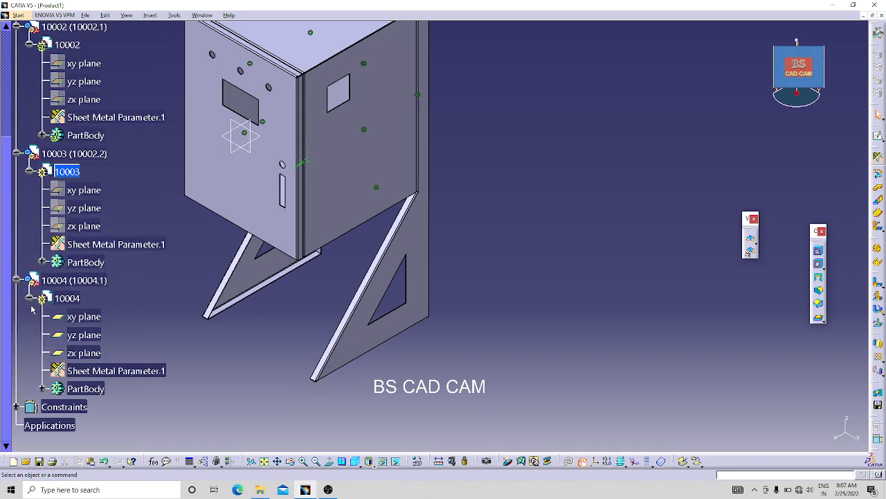
ctrl+click(84, 348)
right_click(83, 349)
click(105, 192)
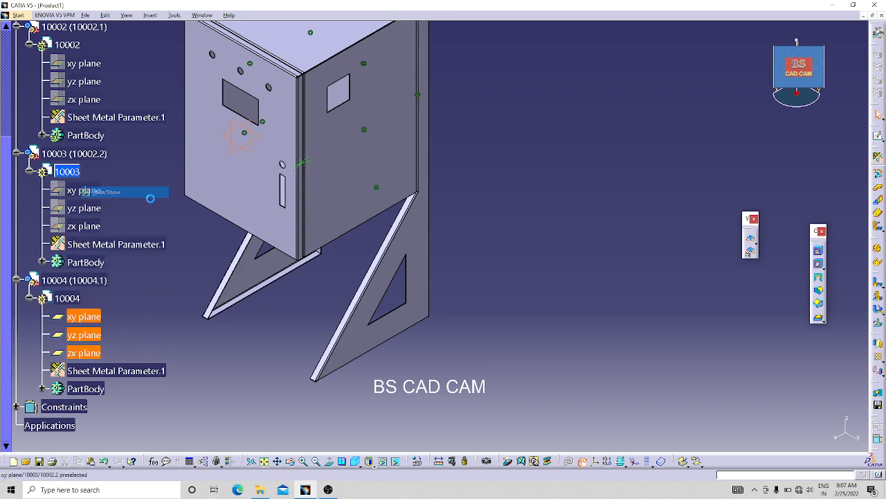
click(355, 461)
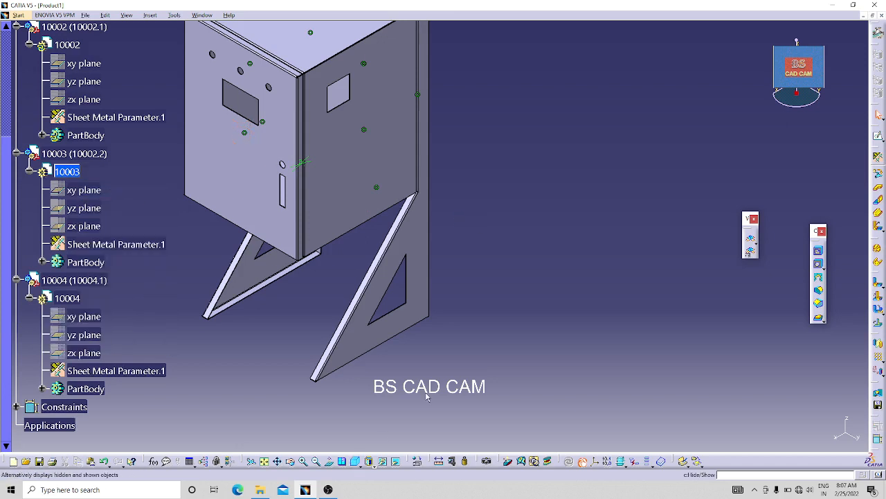
ctrl+middle_drag(578, 154, 579, 131)
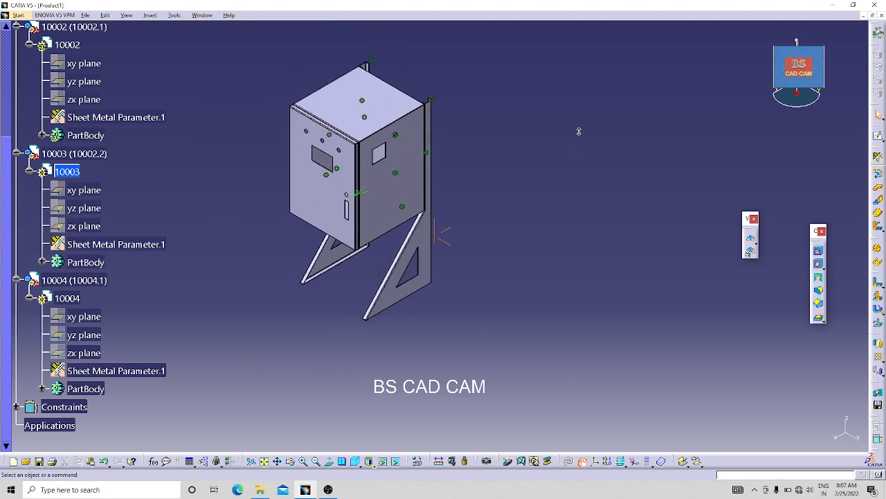
Step: Collapse the tree branches of components 10004, 10003 and 10002
click(16, 281)
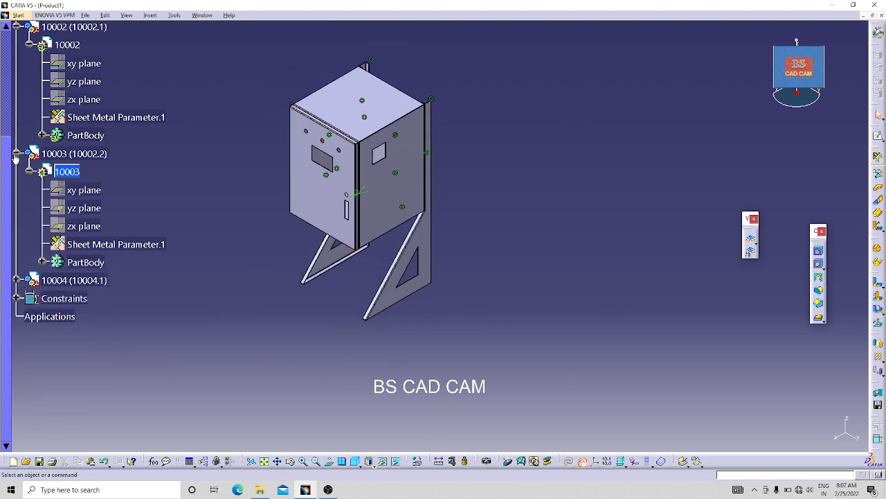
click(16, 154)
click(16, 26)
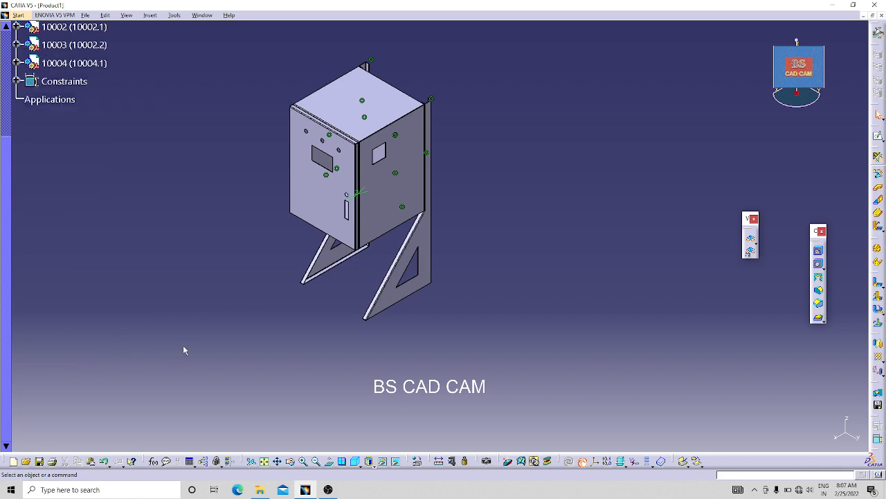
Step: Expand the assembly constraints and hide them all, from Fix.1 through the coincidences to Offset.10
click(15, 81)
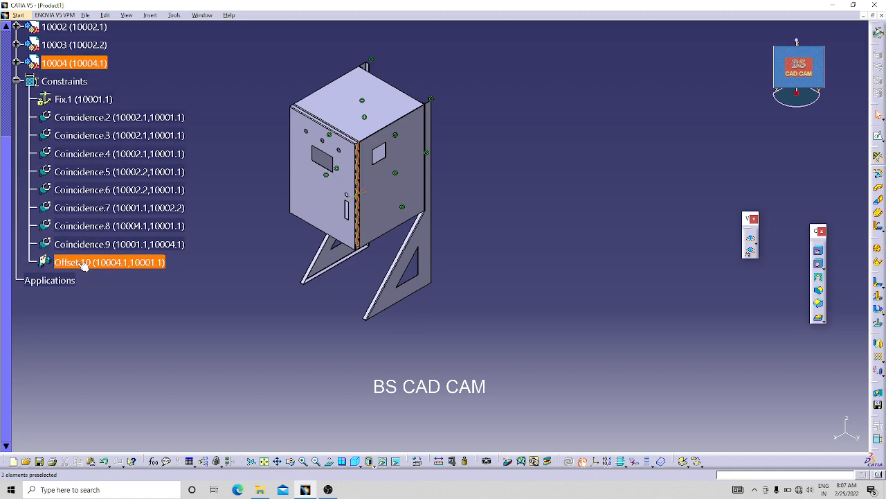
middle_drag(256, 295, 397, 329)
click(107, 264)
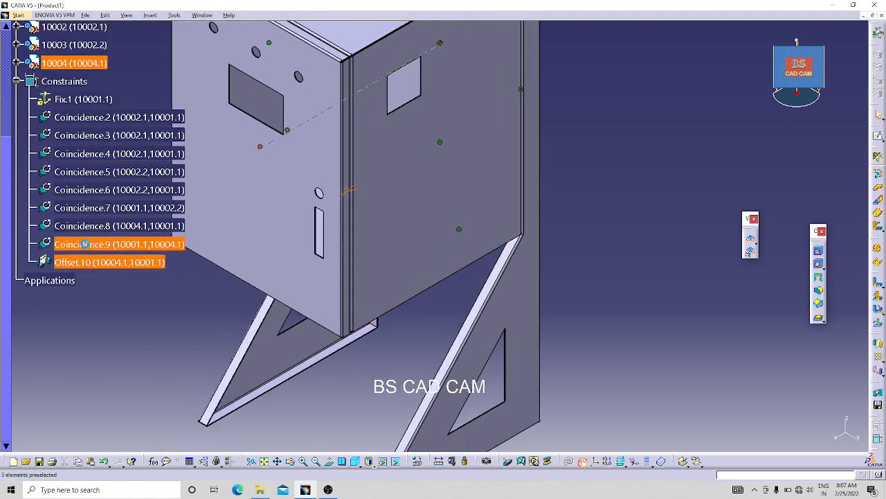
ctrl+click(86, 245)
ctrl+click(82, 227)
ctrl+click(77, 207)
ctrl+click(76, 189)
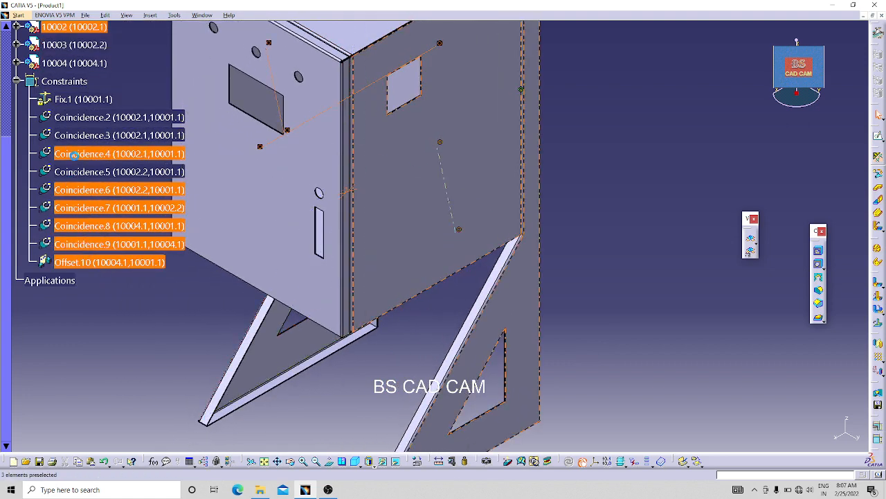
ctrl+click(76, 171)
ctrl+click(76, 153)
ctrl+click(77, 136)
ctrl+click(81, 122)
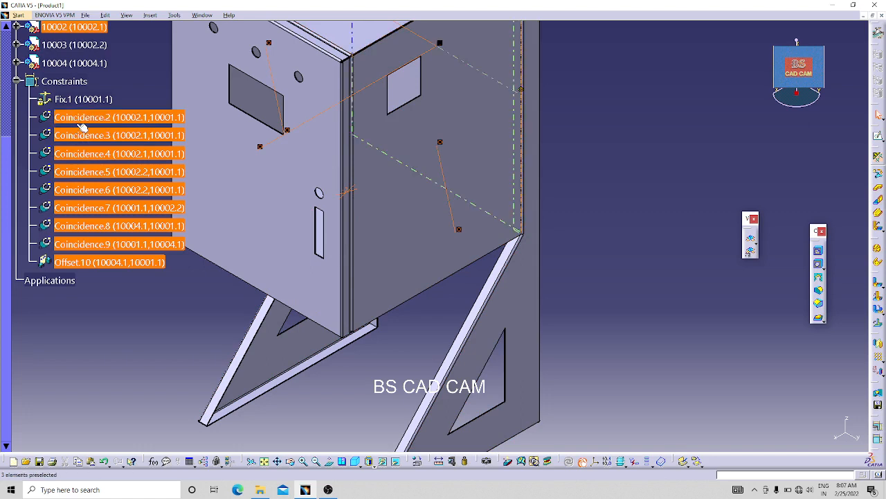
right_click(78, 111)
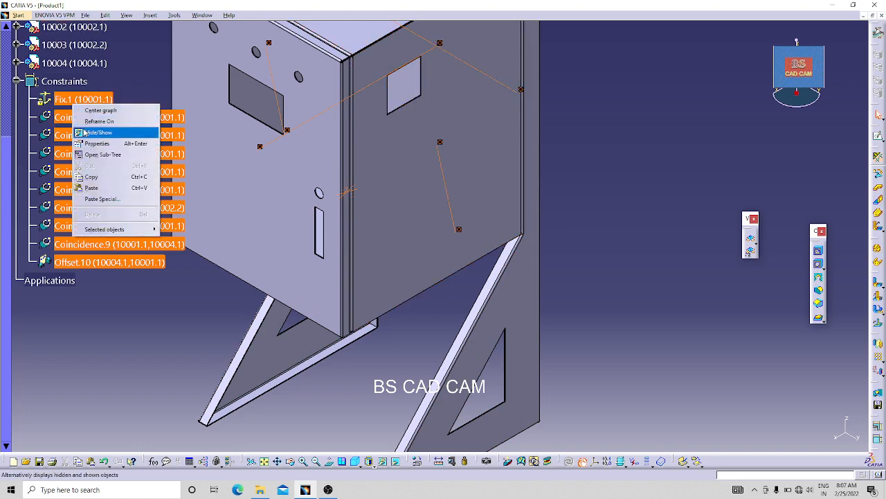
click(97, 133)
Step: Save the Product1 assembly with its modified parts
middle_drag(158, 348, 120, 426)
click(162, 404)
click(147, 430)
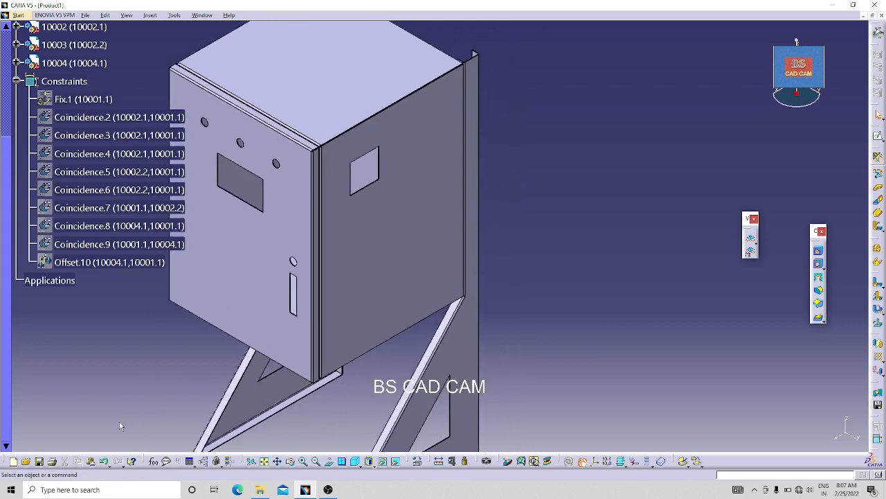
key(ctrl+s)
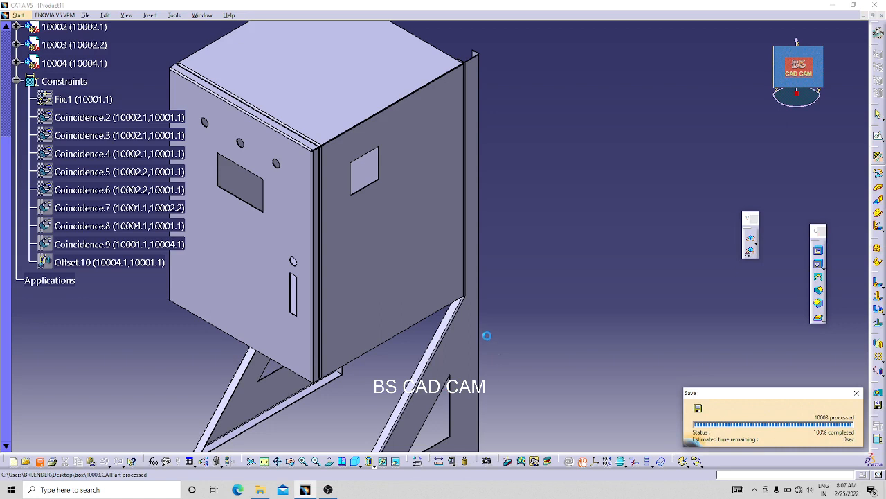
middle_drag(543, 304, 527, 312)
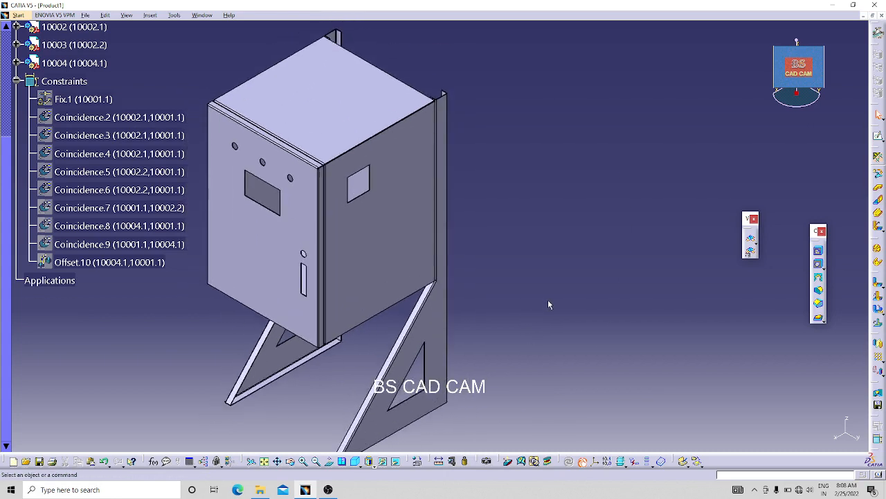